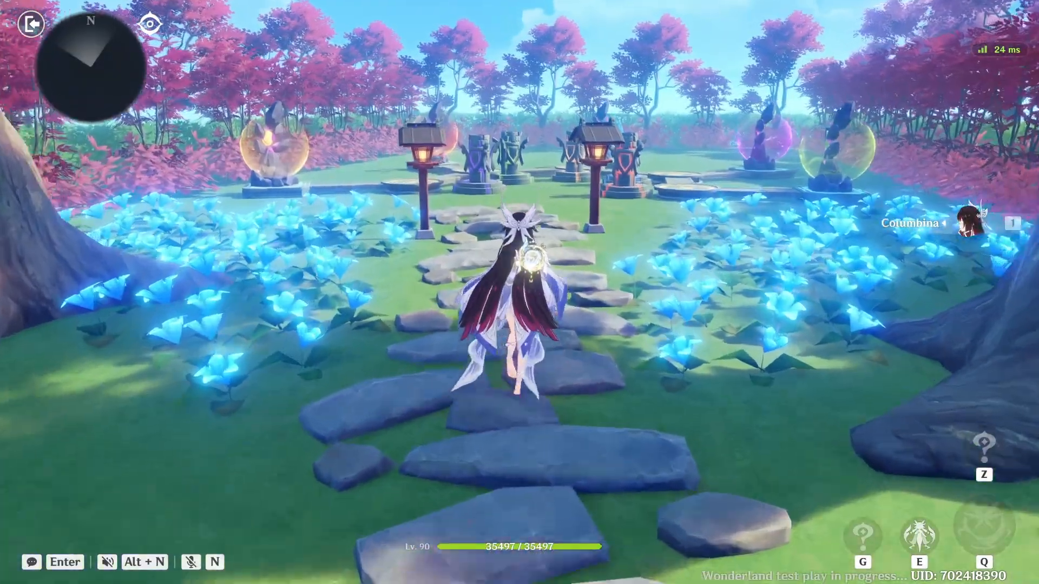
Step: Walk around the test-play garden to examine the elemental stones, platforms, connecting paths and monuments
{"action": "key", "text": "w"}
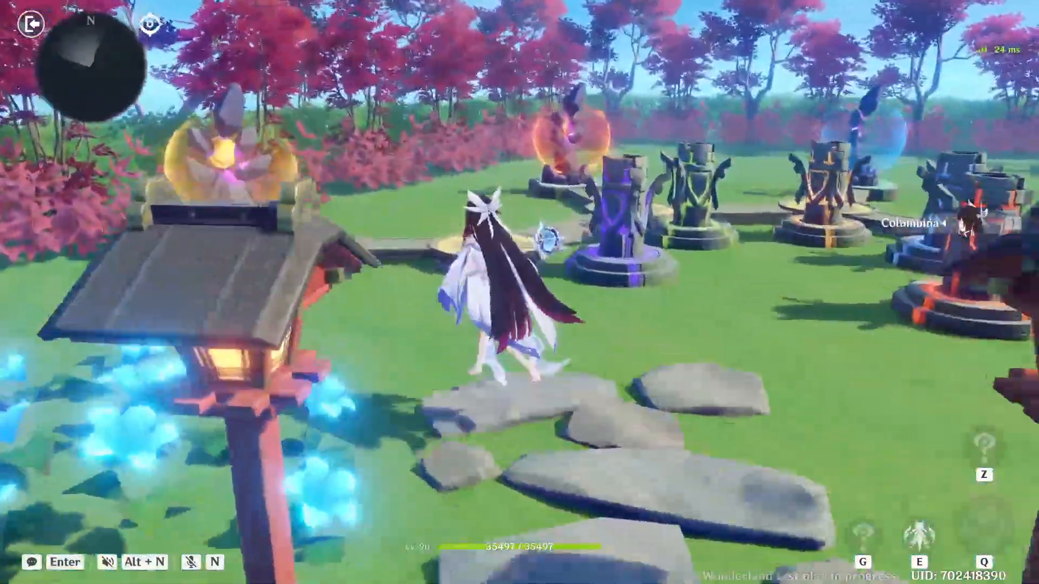
{"action": "key", "text": "w"}
{"action": "key", "text": "a"}
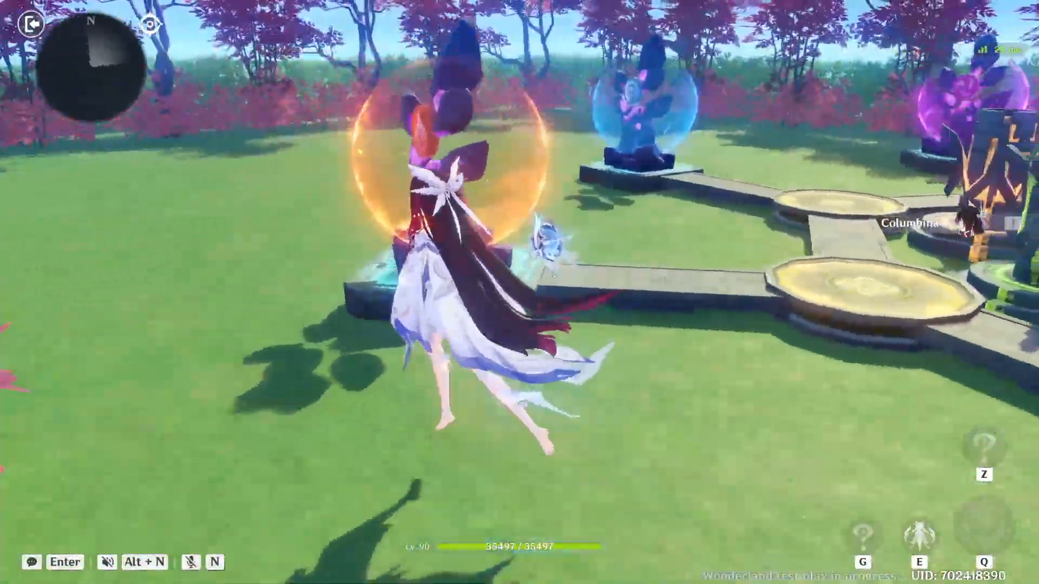
{"action": "key", "text": "w"}
{"action": "key", "text": "shift"}
{"action": "key", "text": "a"}
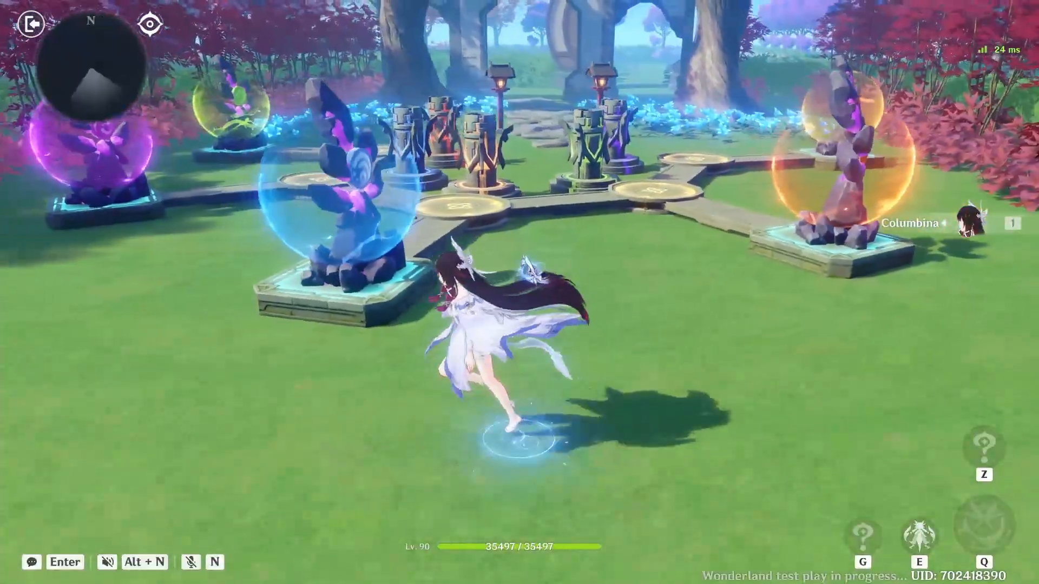
{"action": "key", "text": "w"}
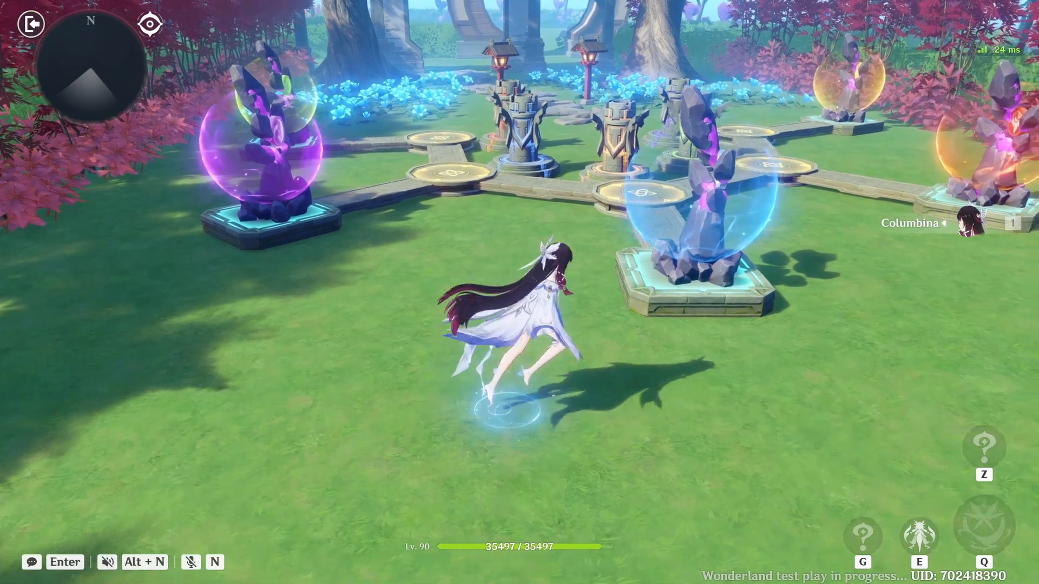
{"action": "key", "text": "d"}
{"action": "key", "text": "w"}
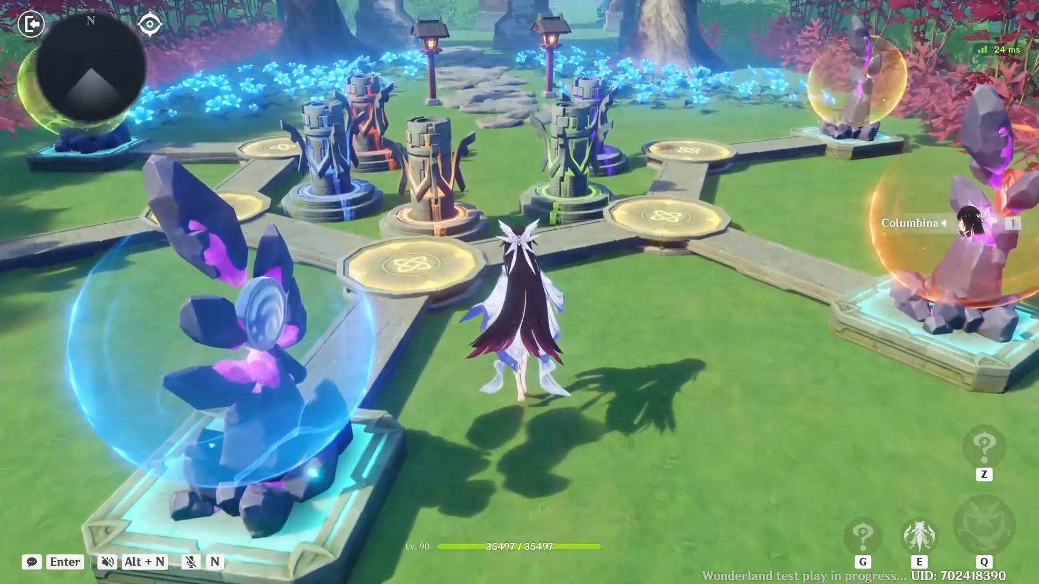
{"action": "key", "text": "a"}
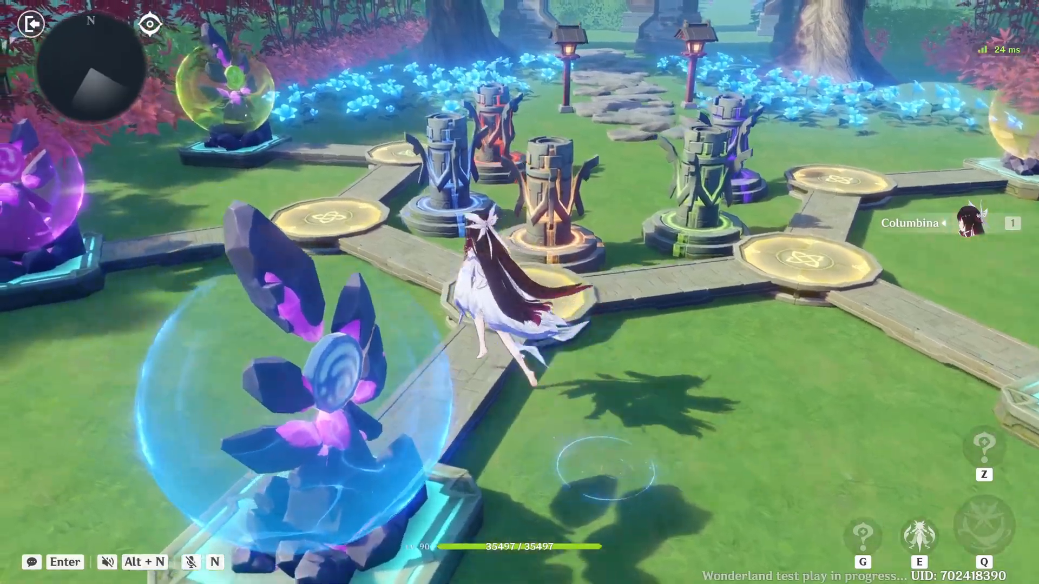
{"action": "key", "text": "w"}
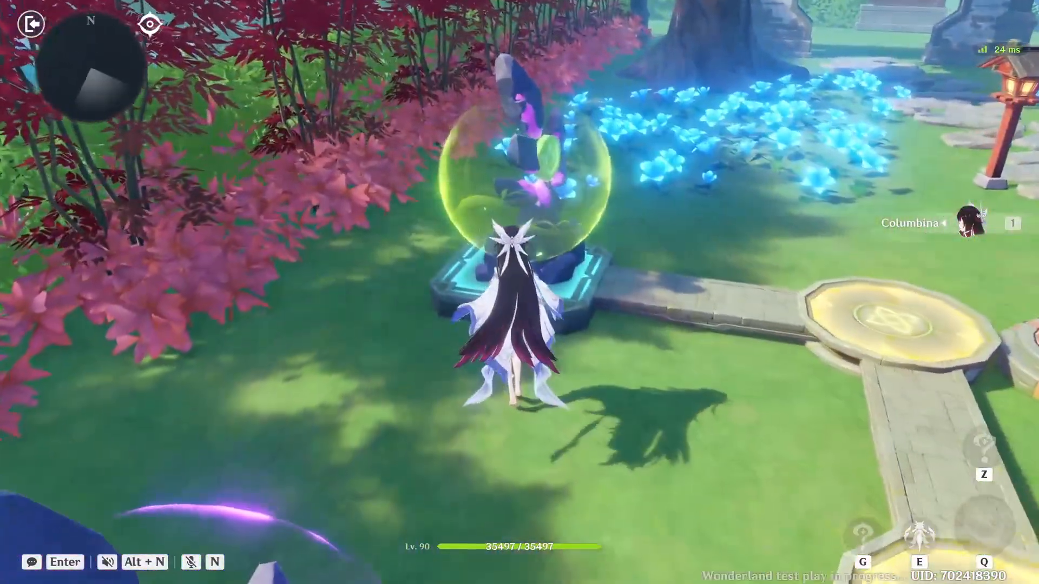
Step: Move the Dendro stone inward and counterclockwise along the inner platforms, and continue the puzzle with the Pyro stone
{"action": "key", "text": "f"}
{"action": "key", "text": "w"}
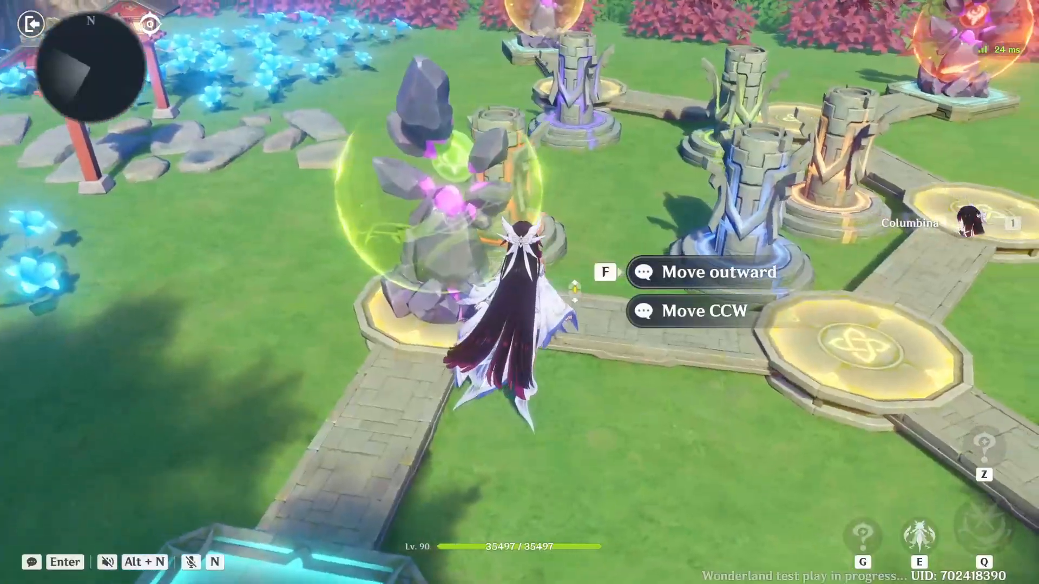
{"action": "scroll", "coordinate": [692, 291], "scroll_direction": "down", "scroll_amount": 1}
{"action": "key", "text": "f"}
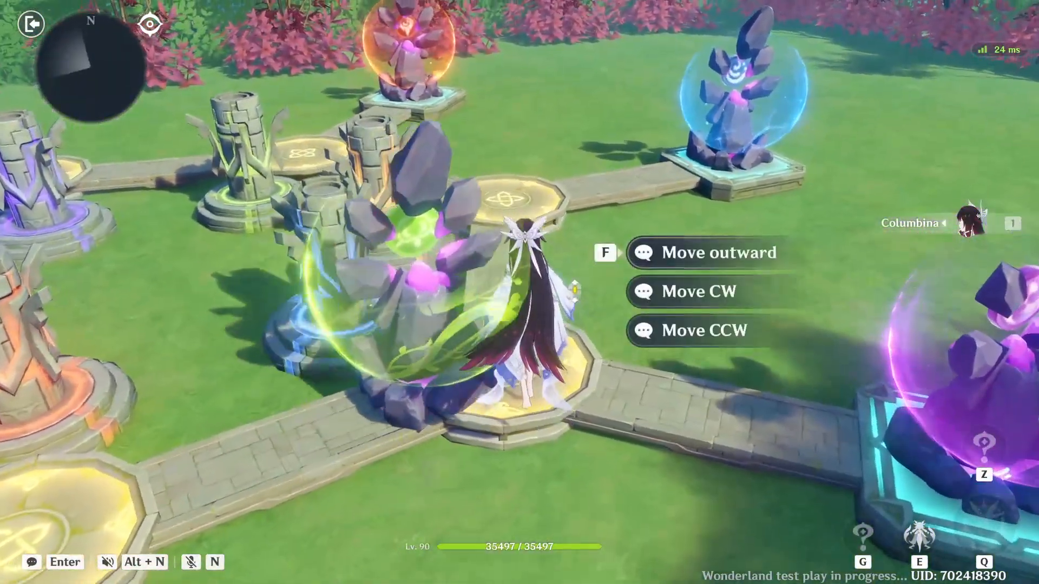
{"action": "key", "text": "f"}
{"action": "key", "text": "w"}
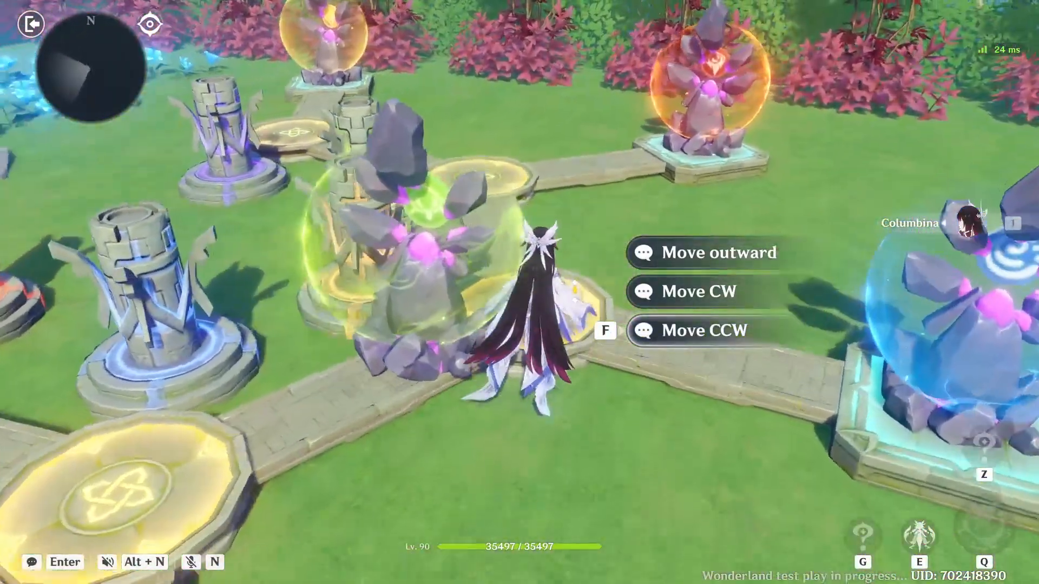
{"action": "key", "text": "f"}
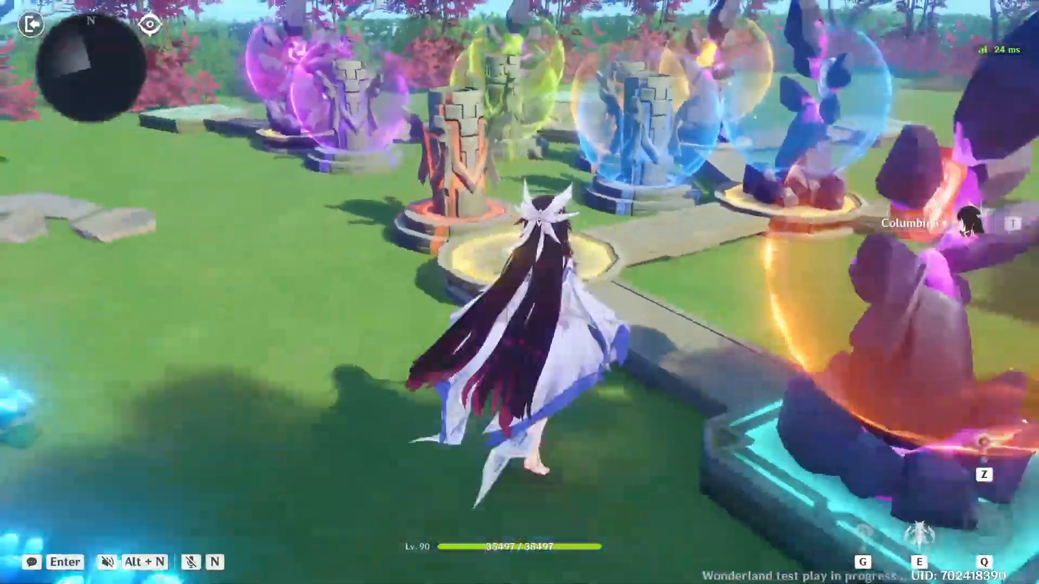
{"action": "key", "text": "f"}
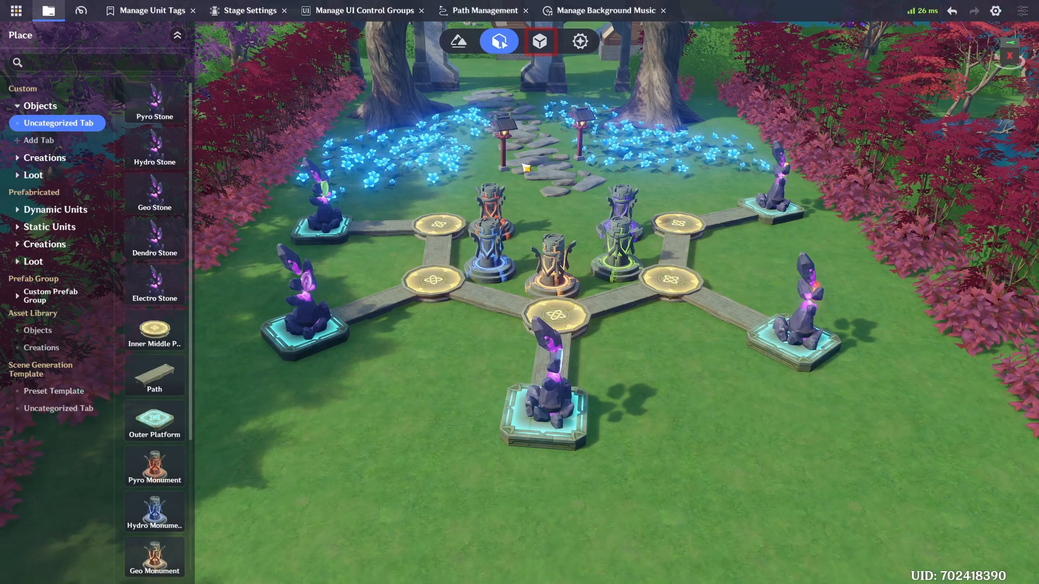
Step: In the object prefab workspace, place a Thunderstone in front of the existing stones and turn off its Climbable setting
{"action": "left_click", "coordinate": [539, 41]}
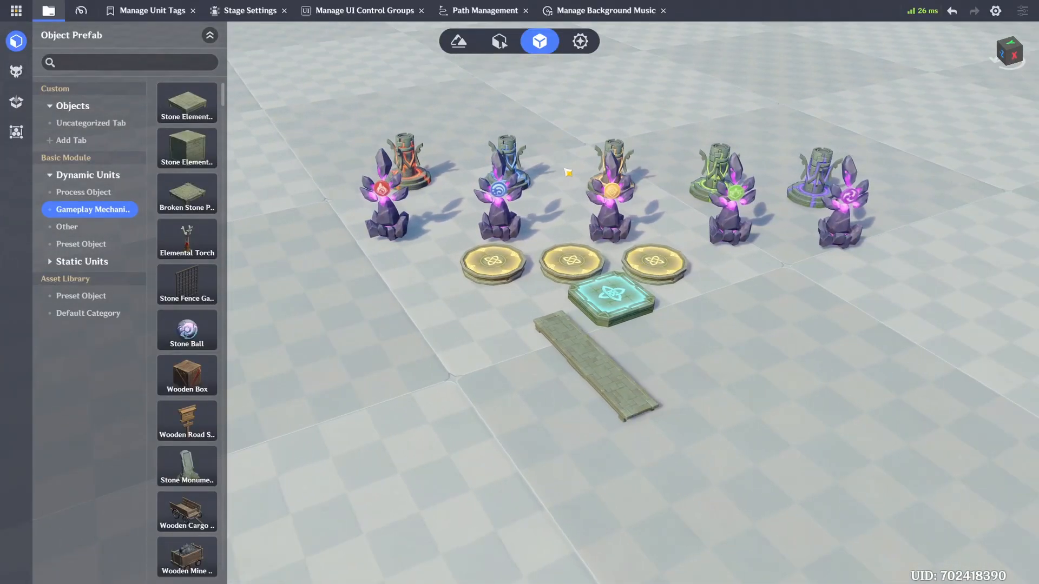
{"action": "key", "text": "a"}
{"action": "key", "text": "w"}
{"action": "key", "text": "d"}
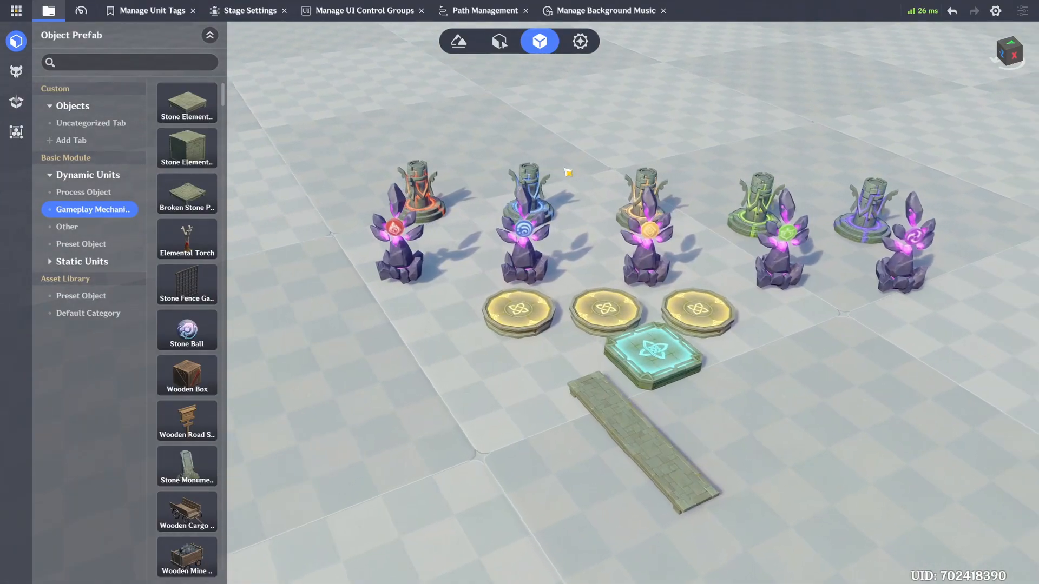
{"action": "key", "text": "a"}
{"action": "left_click", "coordinate": [117, 63]}
{"action": "type", "text": "thu"}
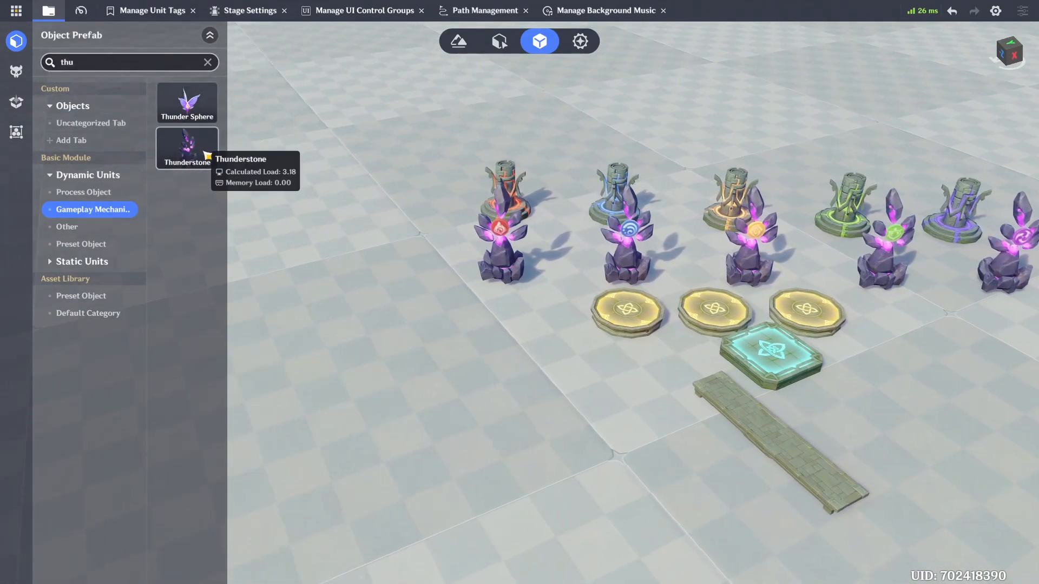
{"action": "left_click_drag", "start_coordinate": [190, 154], "coordinate": [439, 358]}
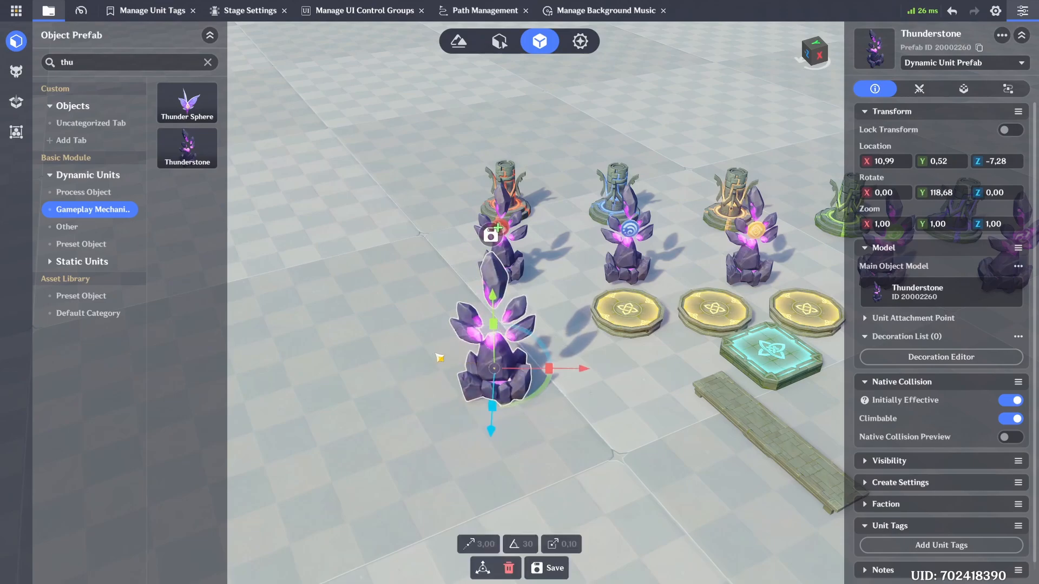
{"action": "left_click", "coordinate": [1007, 420]}
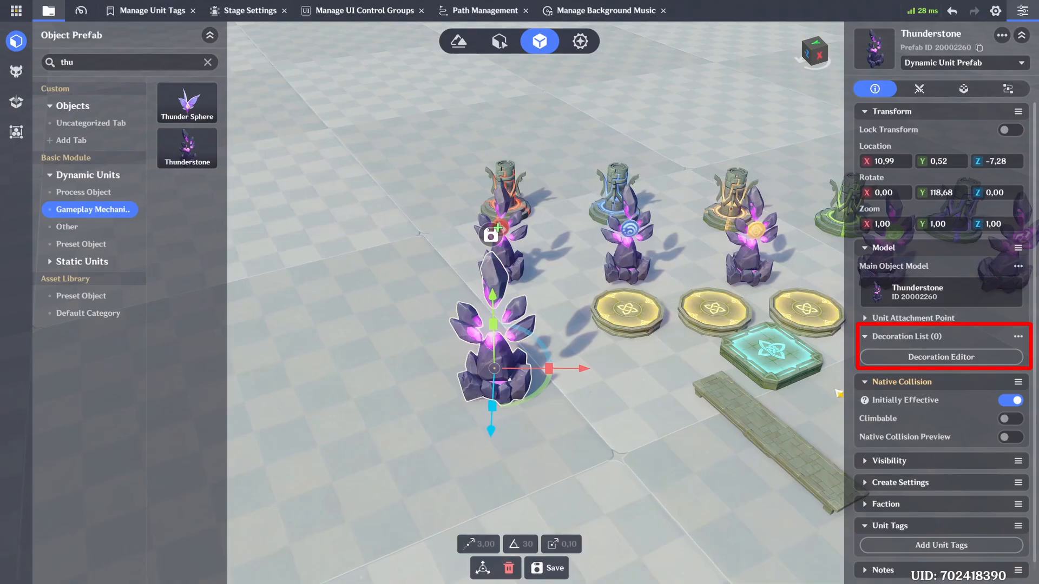
Step: Add a decoration to the Thunderstone and assign it the Pyro Badge model
{"action": "left_click", "coordinate": [892, 358]}
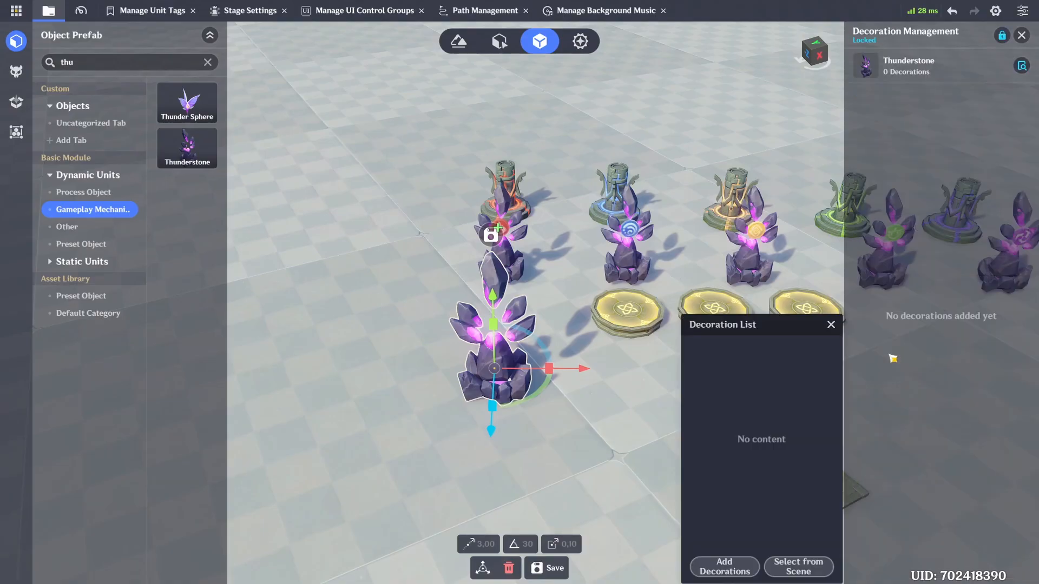
{"action": "left_click", "coordinate": [741, 562]}
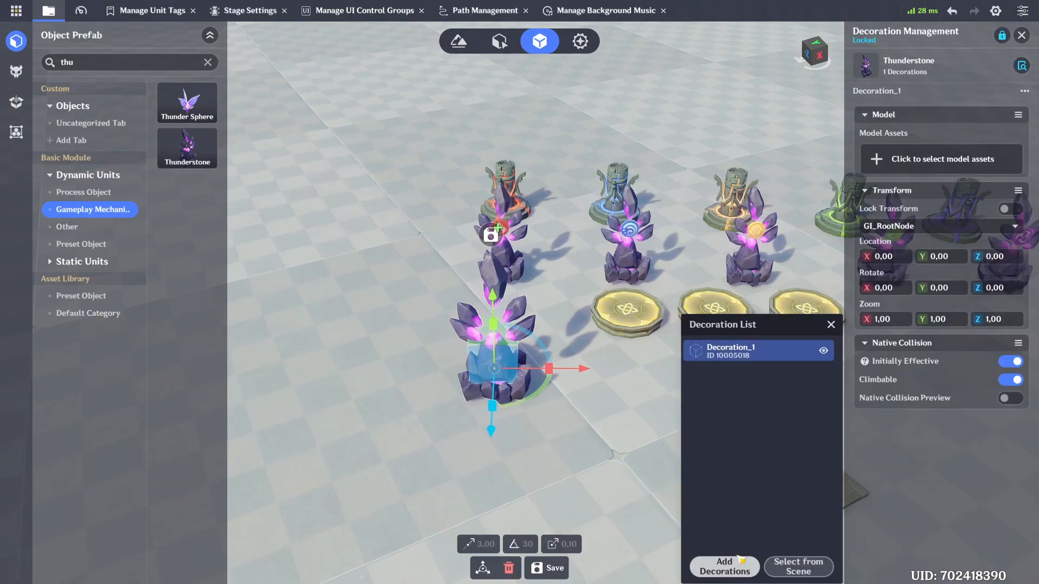
{"action": "left_click", "coordinate": [942, 158]}
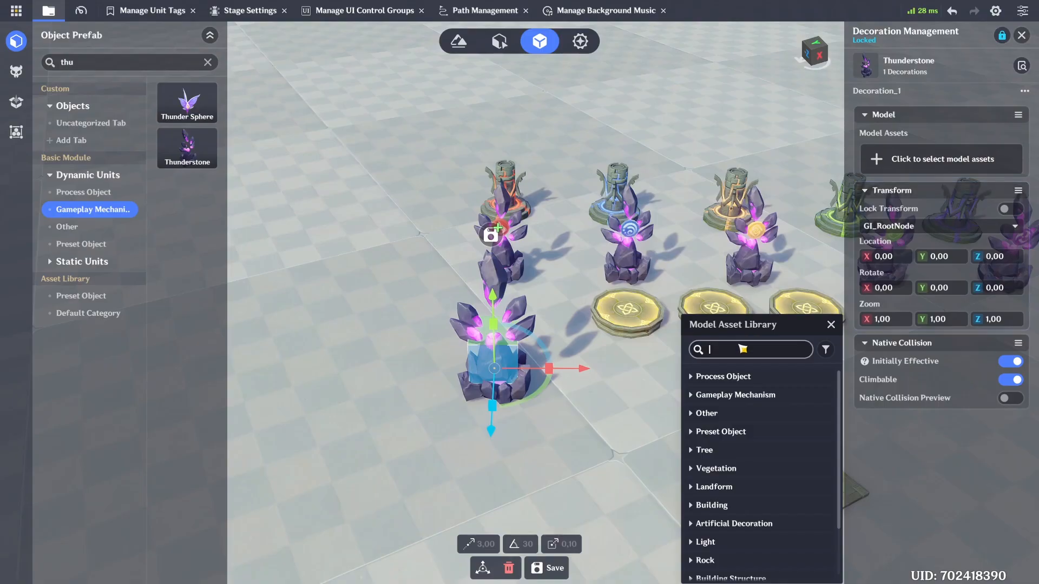
{"action": "left_click", "coordinate": [742, 349]}
{"action": "type", "text": "pyro"}
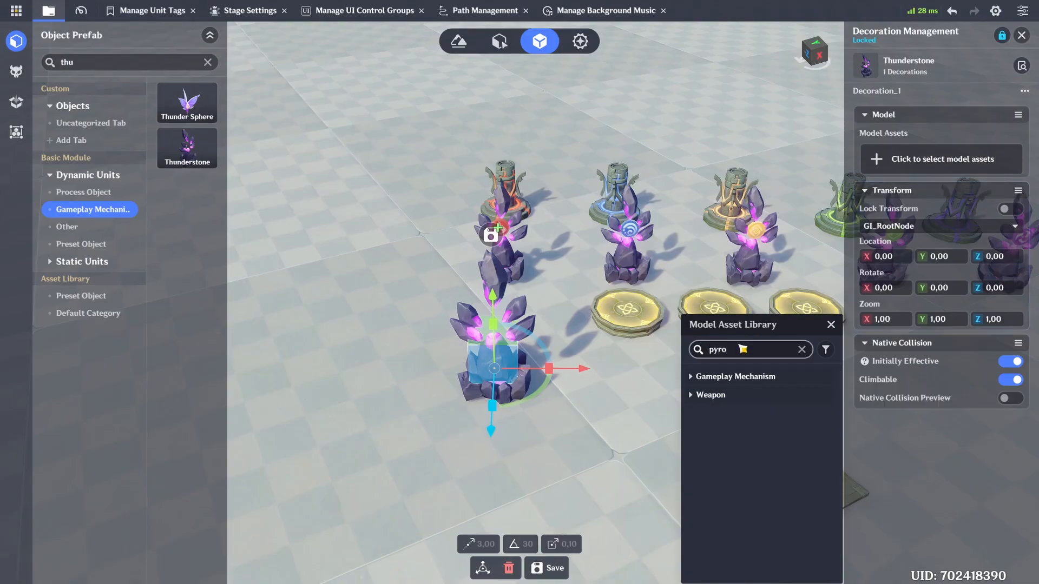
{"action": "left_click", "coordinate": [742, 379]}
{"action": "left_click", "coordinate": [746, 397]}
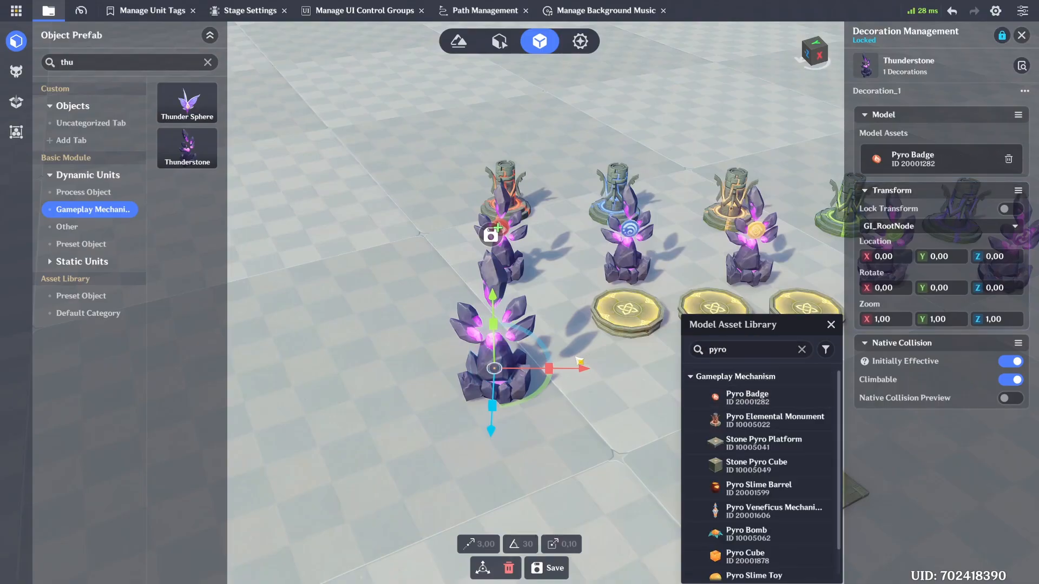
Step: Raise the Pyro Badge decoration to about 1.24 on the Y axis
{"action": "left_click_drag", "start_coordinate": [493, 323], "coordinate": [506, 260]}
{"action": "scroll", "coordinate": [505, 276], "scroll_direction": "up", "scroll_amount": 5}
{"action": "scroll", "coordinate": [506, 281], "scroll_direction": "down", "scroll_amount": 2}
{"action": "right_click_drag", "start_coordinate": [505, 284], "coordinate": [586, 264]}
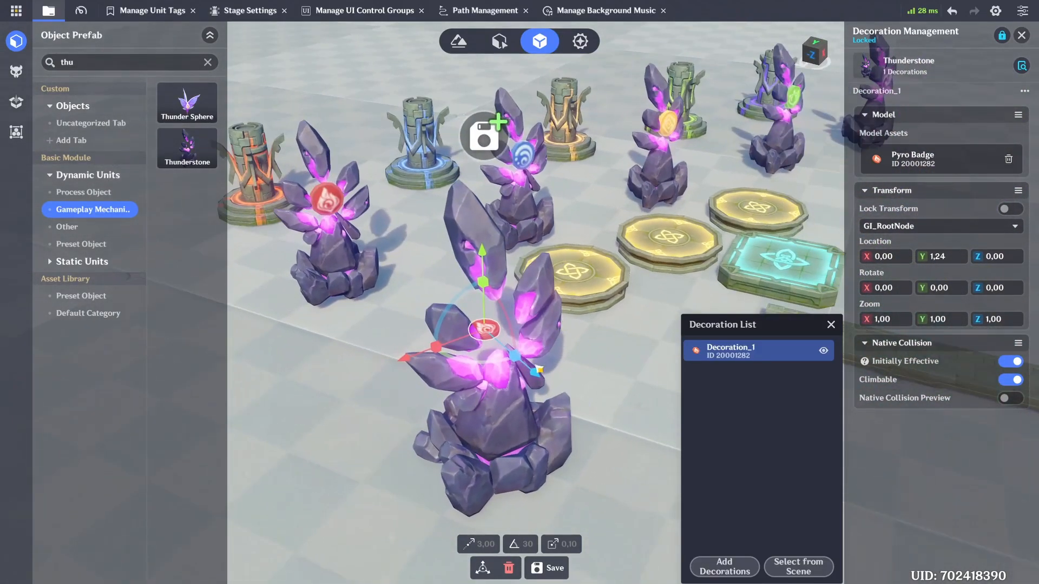
Step: Set the Pyro Badge's X rotation to 90 and turn off its Initially Effective native collision
{"action": "left_click_drag", "start_coordinate": [507, 302], "coordinate": [506, 357]}
{"action": "left_click", "coordinate": [891, 292]}
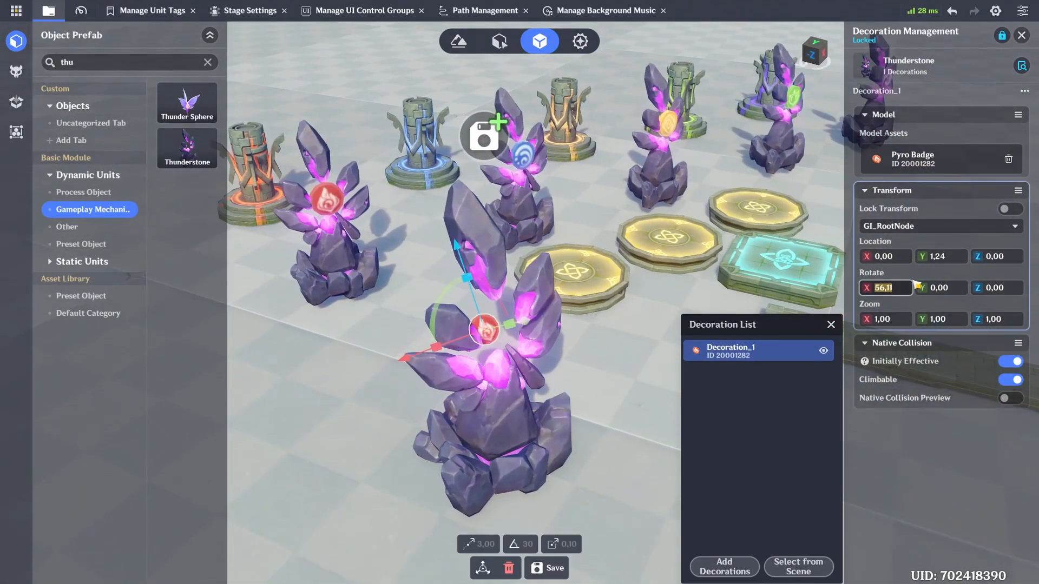
{"action": "type", "text": "90"}
{"action": "key", "text": "Return"}
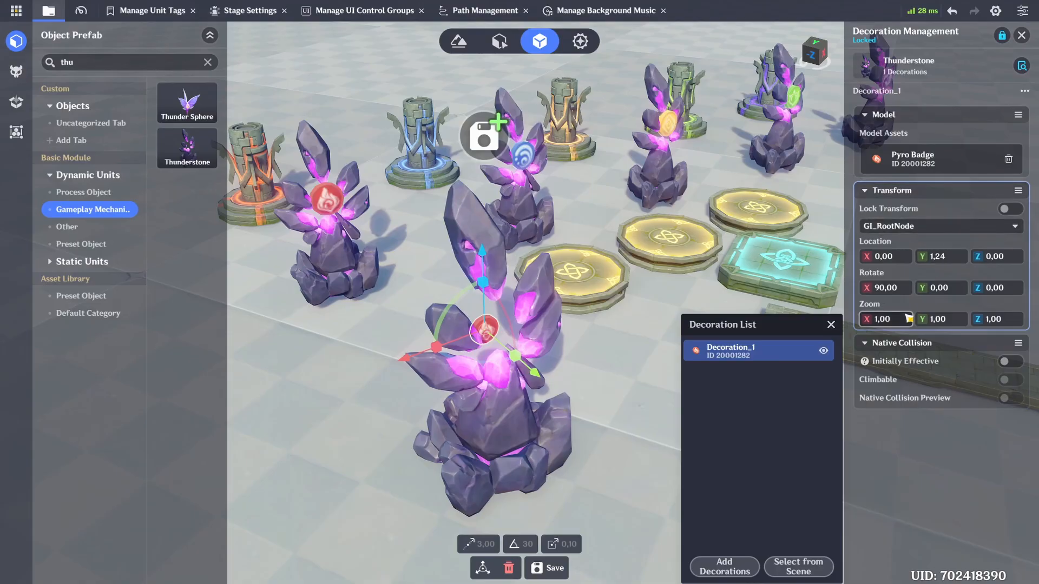
Step: Set the Pyro Badge's zoom to 2 on the X, Y and Z axes
{"action": "left_click", "coordinate": [907, 319]}
{"action": "type", "text": "2"}
{"action": "left_click", "coordinate": [947, 320]}
{"action": "type", "text": "2"}
{"action": "left_click", "coordinate": [993, 321]}
{"action": "type", "text": "2"}
{"action": "key", "text": "Return"}
Step: Position the enlarged badge at the front of the Thunderstone's crystals, at about Y 1.42 and Z 0.27
{"action": "left_click_drag", "start_coordinate": [482, 257], "coordinate": [482, 239]}
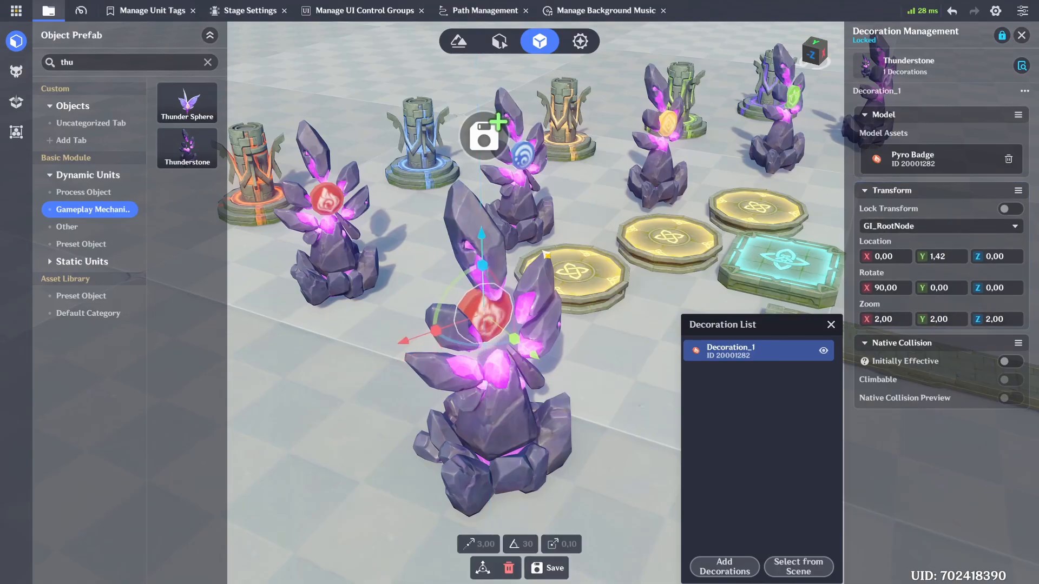
{"action": "right_click_drag", "start_coordinate": [546, 255], "coordinate": [572, 259]}
{"action": "left_click_drag", "start_coordinate": [527, 361], "coordinate": [537, 373]}
{"action": "right_click_drag", "start_coordinate": [536, 373], "coordinate": [548, 353]}
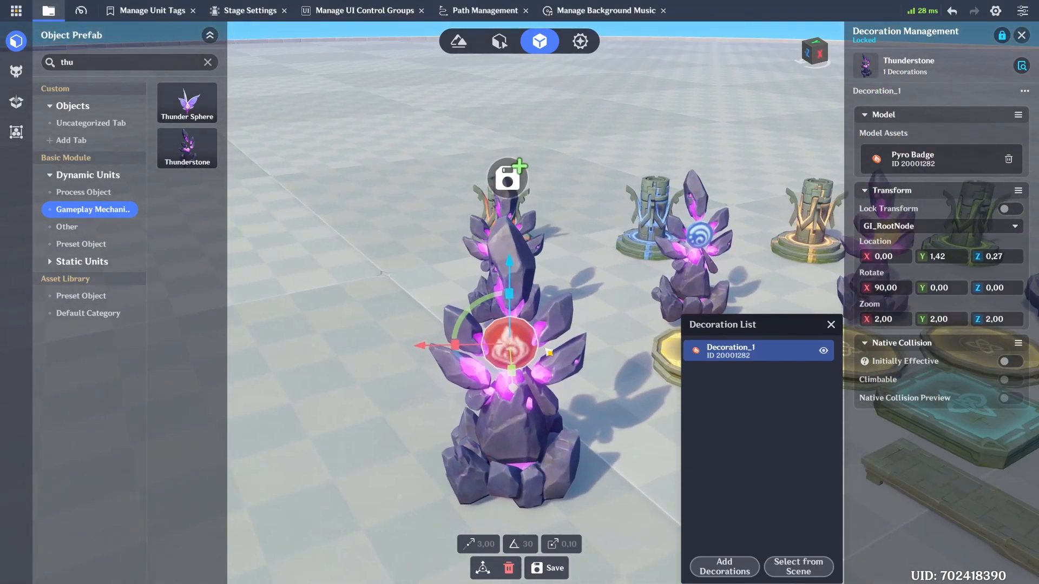
{"action": "left_click_drag", "start_coordinate": [509, 265], "coordinate": [509, 270]}
{"action": "right_click_drag", "start_coordinate": [511, 270], "coordinate": [554, 261]}
Step: Check the existing Pyro Stone's transform and badge decoration settings for reference
{"action": "left_click", "coordinate": [565, 244]}
{"action": "left_click", "coordinate": [1021, 36]}
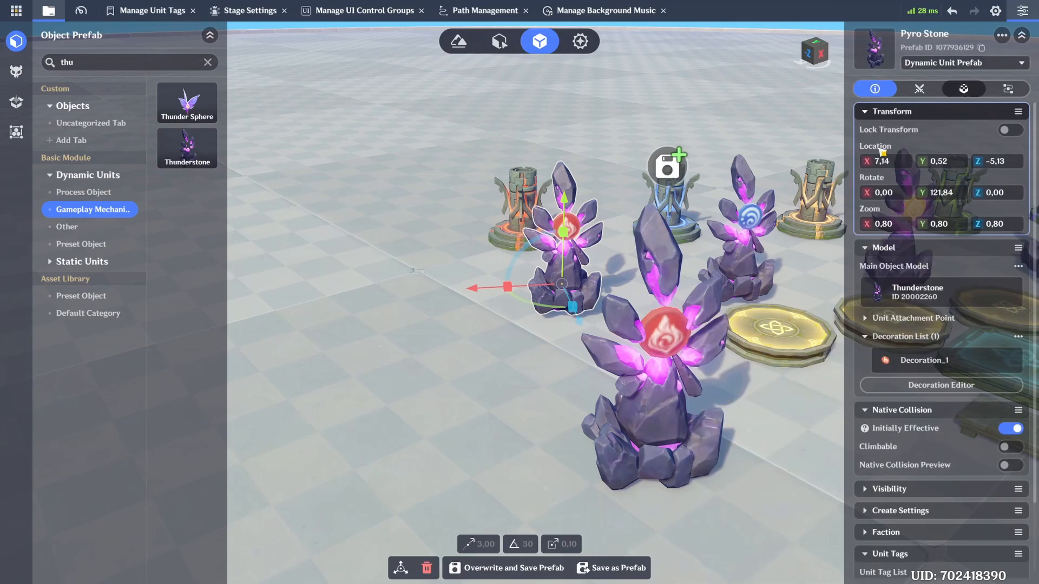
{"action": "left_click", "coordinate": [942, 384]}
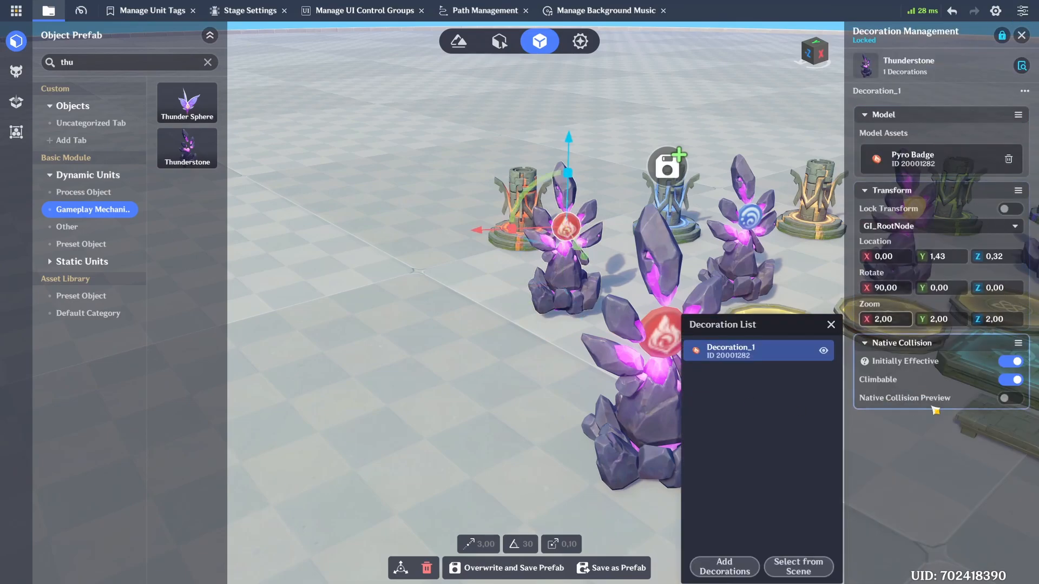
{"action": "left_click", "coordinate": [477, 389]}
{"action": "right_click_drag", "start_coordinate": [477, 389], "coordinate": [466, 350]}
{"action": "left_click", "coordinate": [1021, 37]}
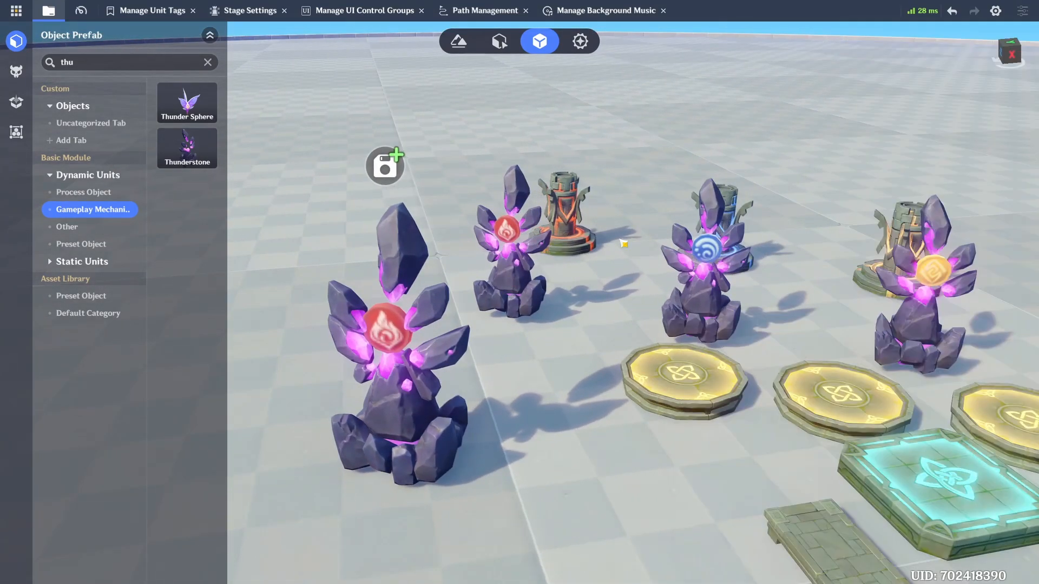
Step: Scale the new Thunderstone with the Pyro Badge to 0.8 on the X, Y and Z axes
{"action": "left_click", "coordinate": [520, 281]}
{"action": "key", "text": "a"}
{"action": "left_click", "coordinate": [543, 373]}
{"action": "key", "text": "s"}
{"action": "left_click", "coordinate": [900, 226]}
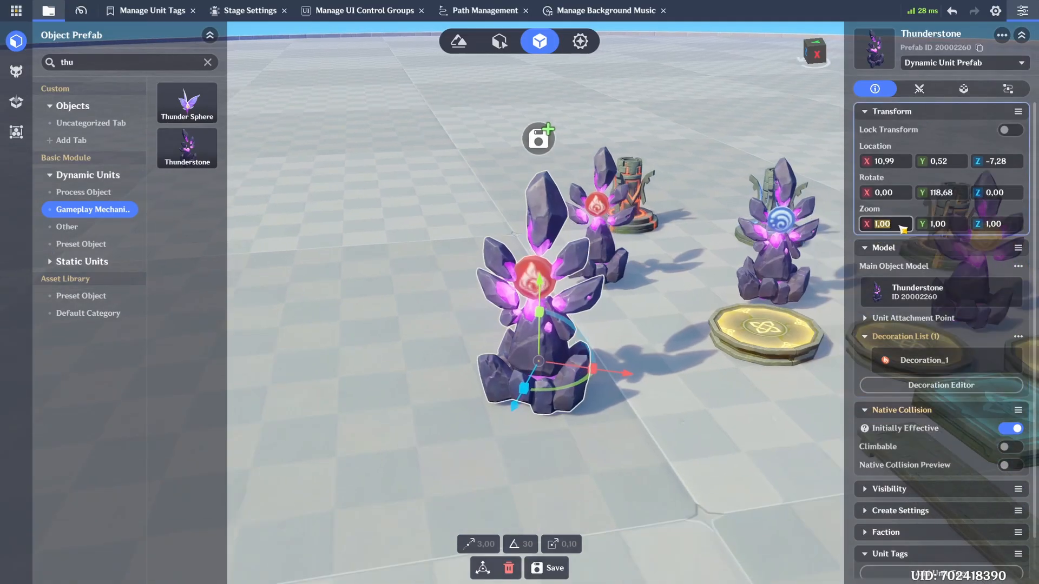
{"action": "type", "text": "0,8"}
{"action": "key", "text": "Return"}
{"action": "left_click", "coordinate": [938, 224]}
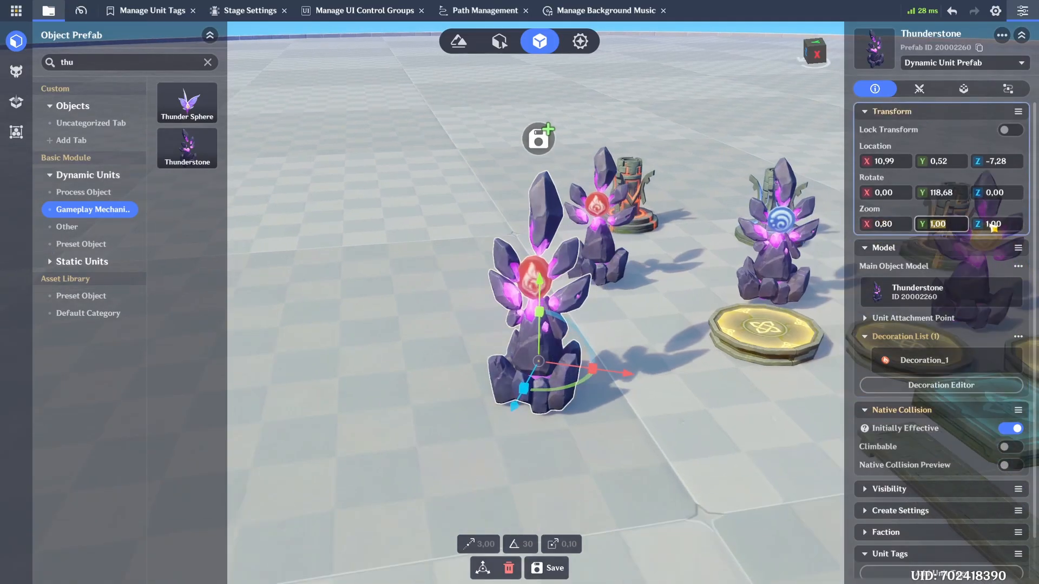
{"action": "type", "text": "0,8"}
{"action": "left_click", "coordinate": [992, 225]}
{"action": "type", "text": "0,8"}
{"action": "key", "text": "Return"}
{"action": "key", "text": "w"}
{"action": "key", "text": "d"}
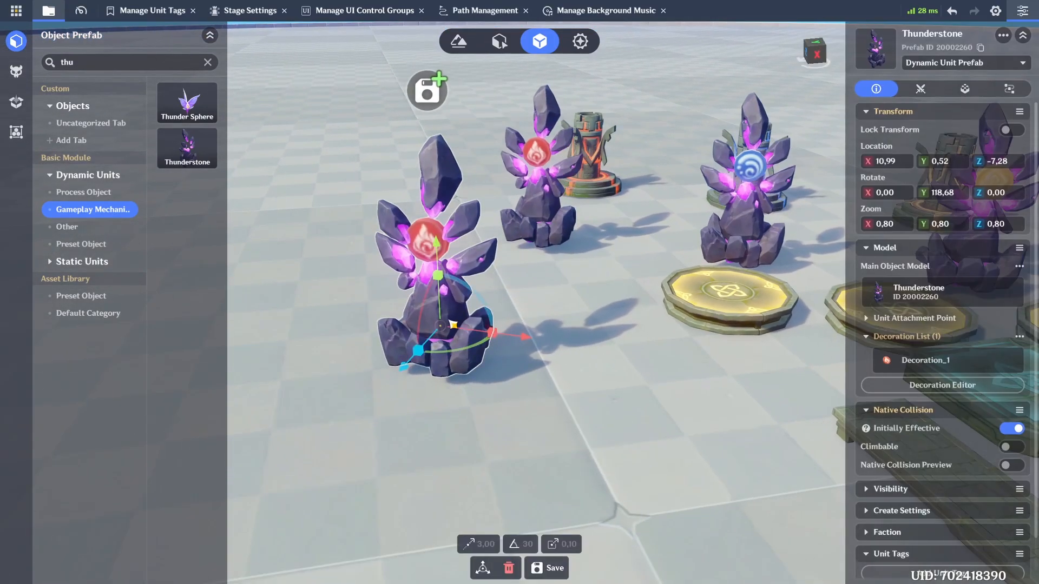
{"action": "key", "text": "w"}
{"action": "key", "text": "a"}
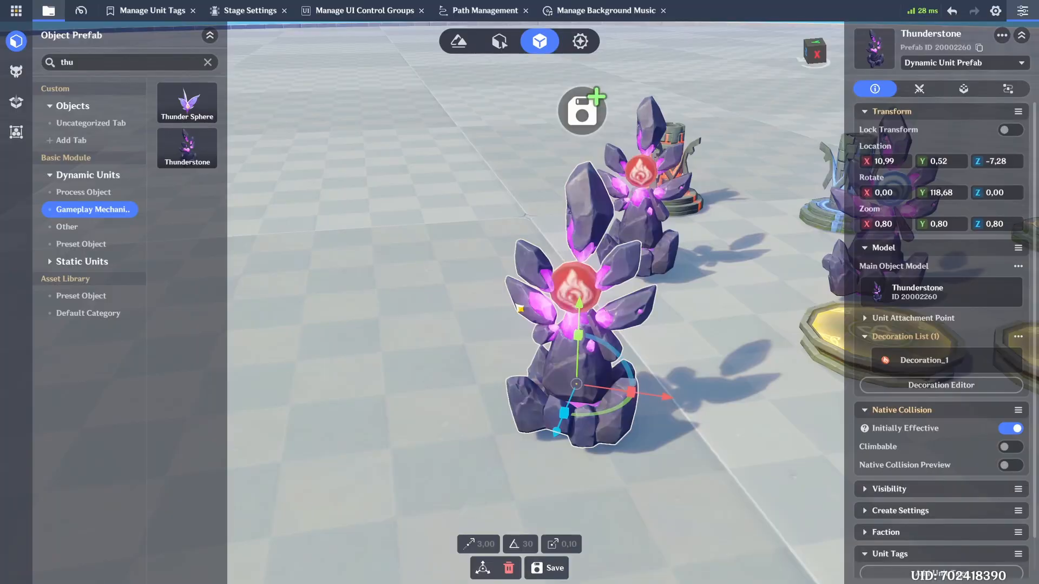
{"action": "key", "text": "d"}
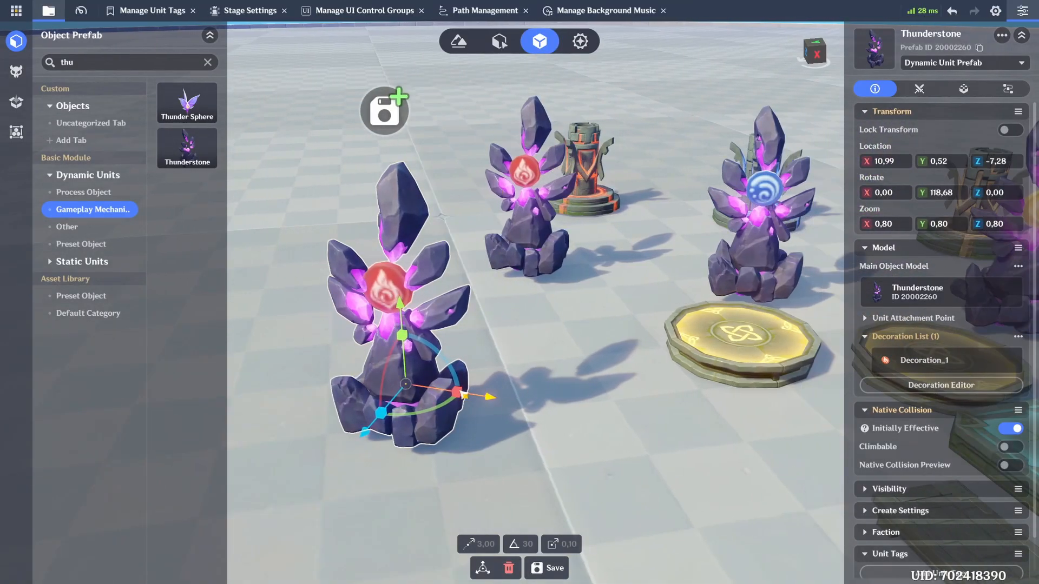
Step: Delete the new Thunderstone decorated with the Pyro Badge and select the existing Pyro Stone
{"action": "key", "text": "Delete"}
{"action": "left_click", "coordinate": [513, 278]}
{"action": "key", "text": "w"}
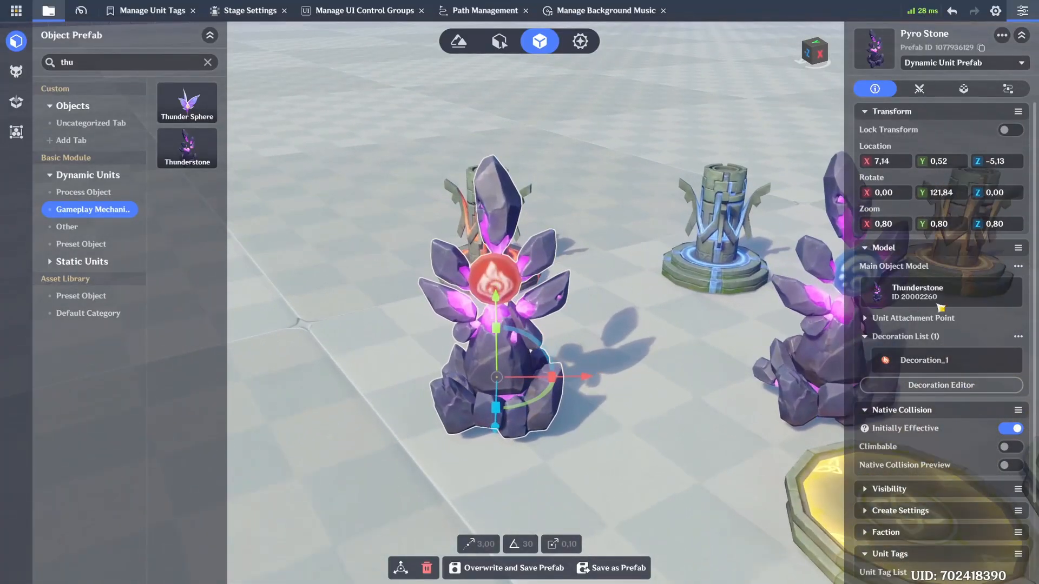
Step: Review the Pyro Stone's unit tags and open the unit tag management tool
{"action": "scroll", "coordinate": [958, 367], "scroll_direction": "down", "scroll_amount": 3}
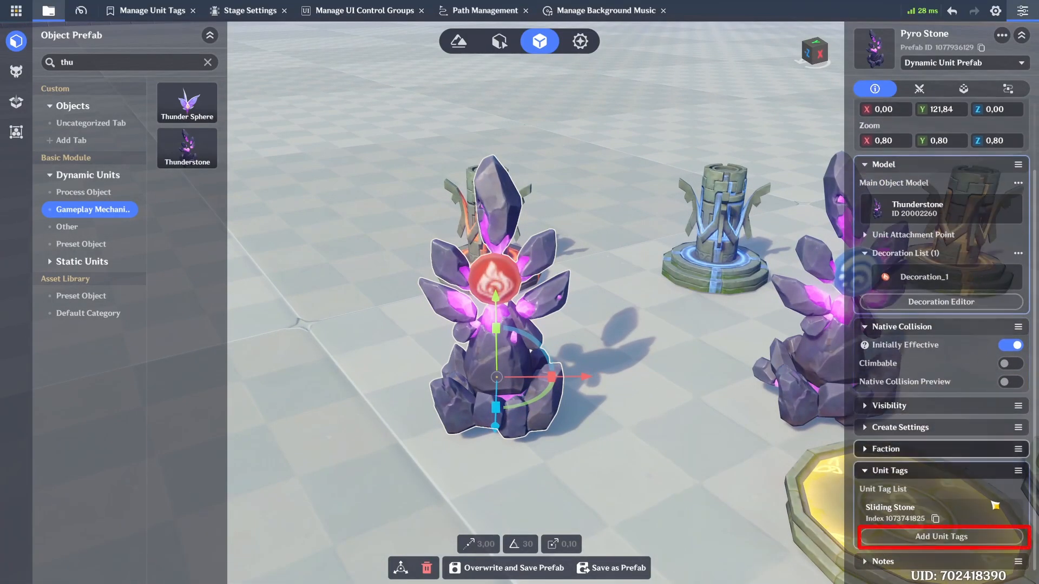
{"action": "left_click", "coordinate": [981, 538]}
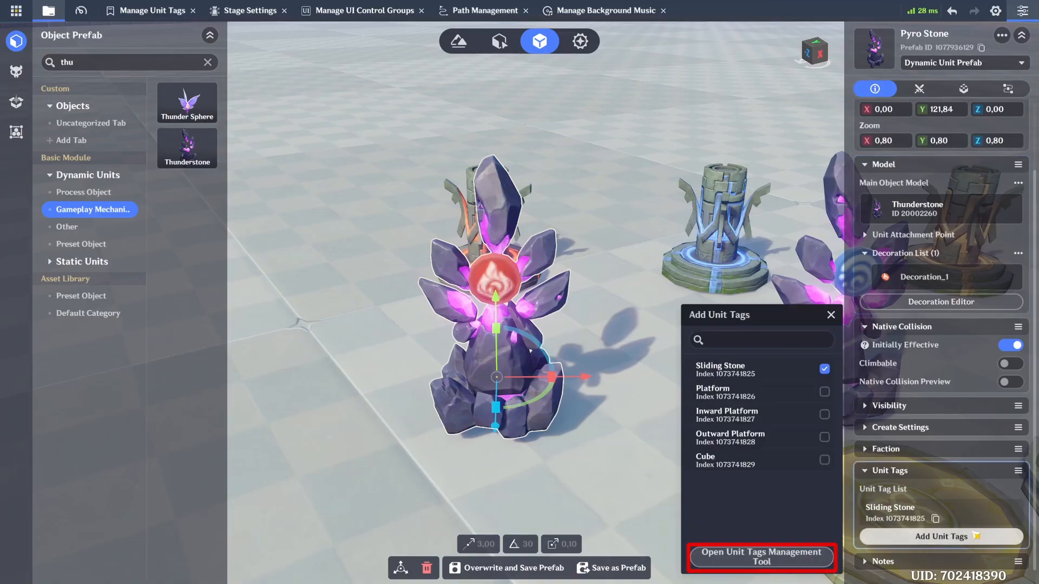
{"action": "left_click", "coordinate": [794, 561]}
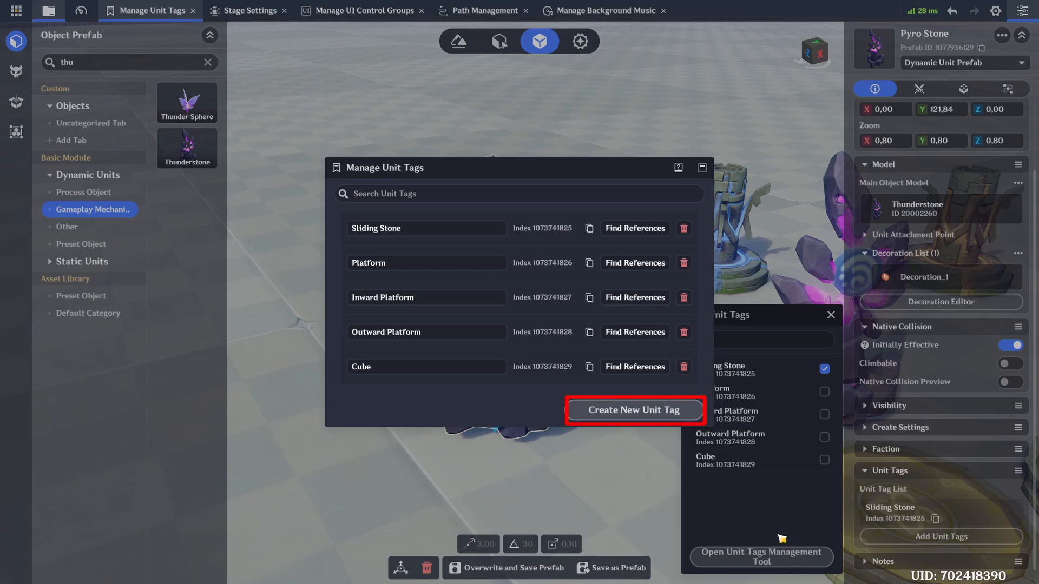
Step: Create a trial unit tag, delete it again and close the tag windows
{"action": "left_click", "coordinate": [664, 416]}
{"action": "left_click", "coordinate": [434, 376]}
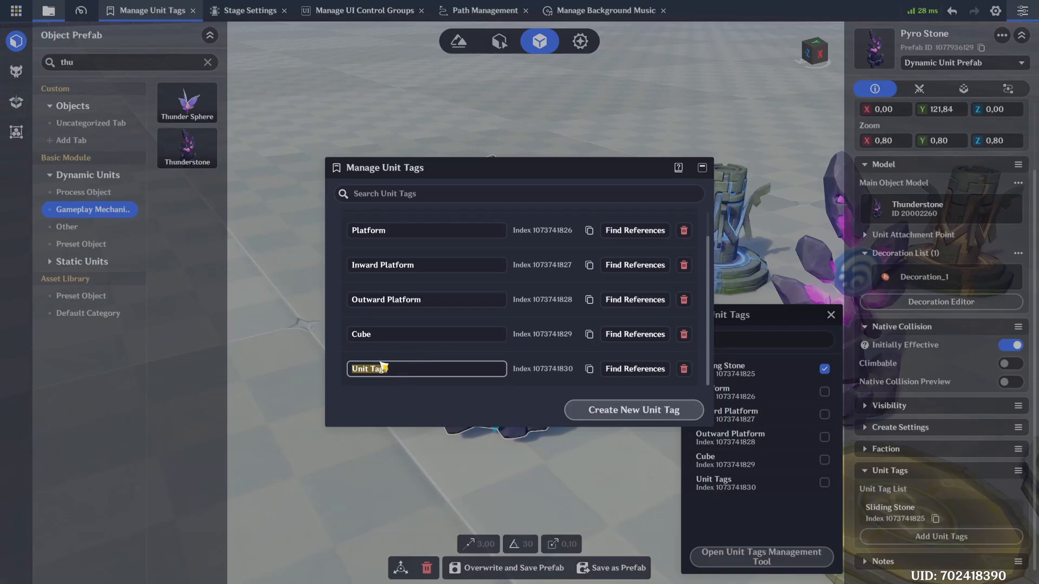
{"action": "left_click", "coordinate": [683, 368]}
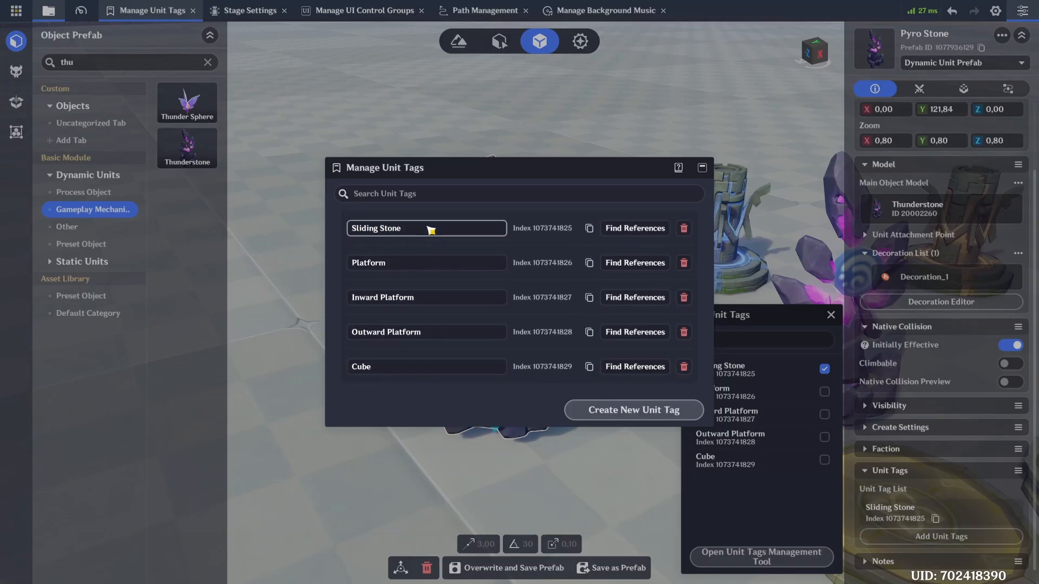
{"action": "left_click", "coordinate": [703, 168]}
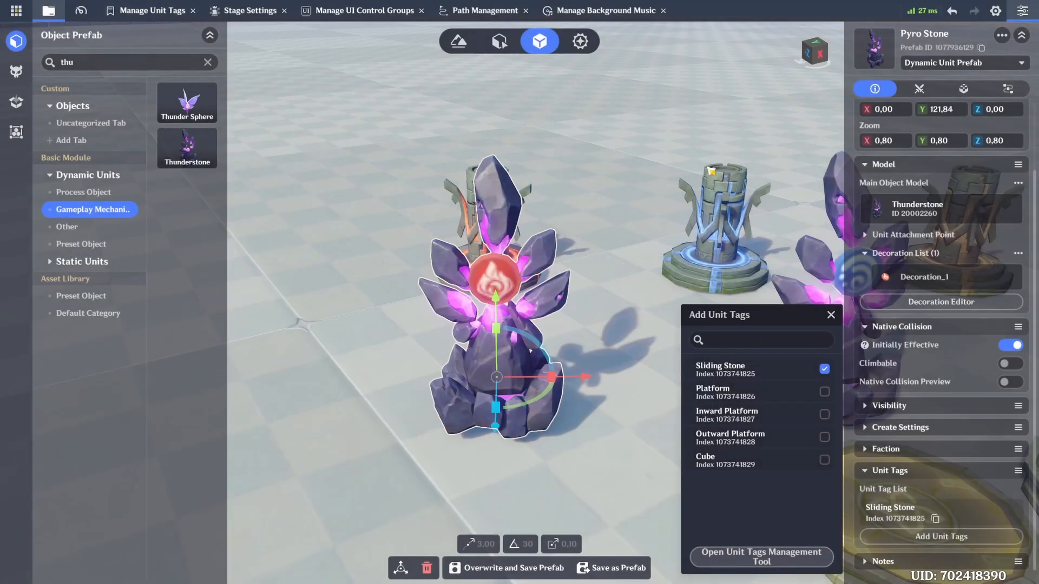
{"action": "left_click", "coordinate": [831, 316]}
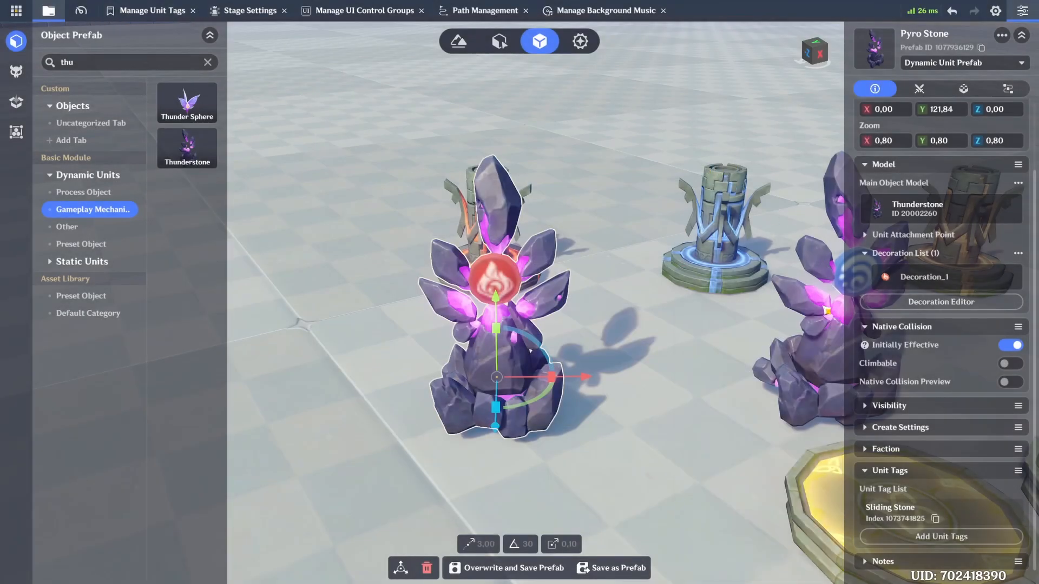
Step: Examine the Pyro Stone's components and look through the common components that can be added
{"action": "left_click", "coordinate": [965, 89]}
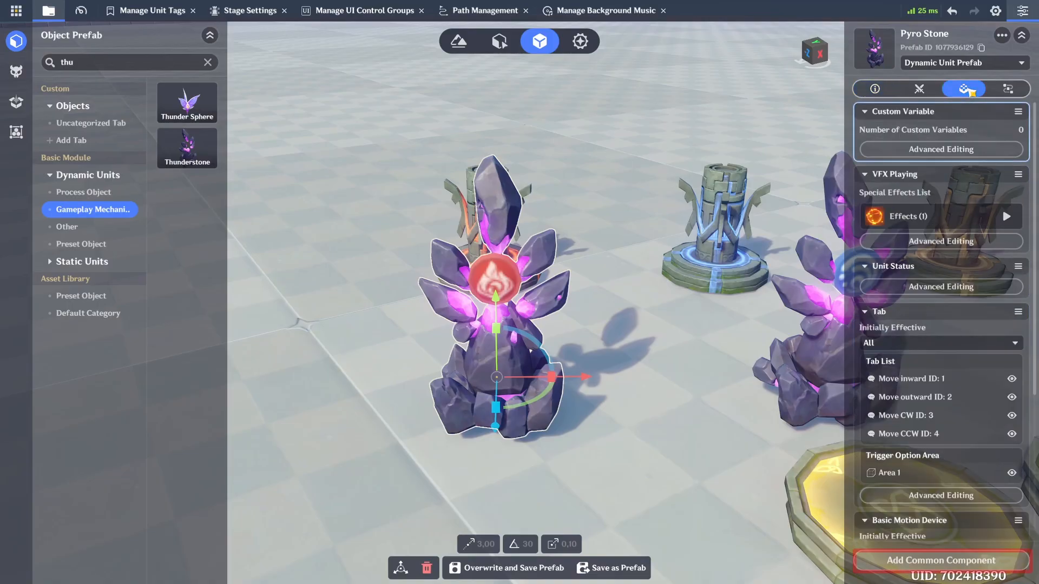
{"action": "scroll", "coordinate": [938, 284], "scroll_direction": "down", "scroll_amount": 5}
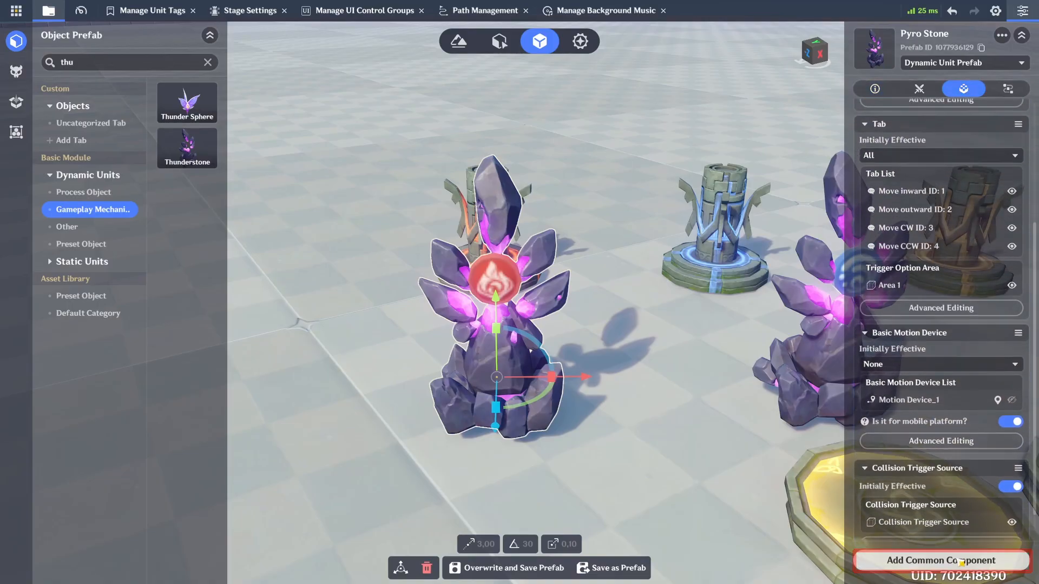
{"action": "left_click", "coordinate": [959, 561]}
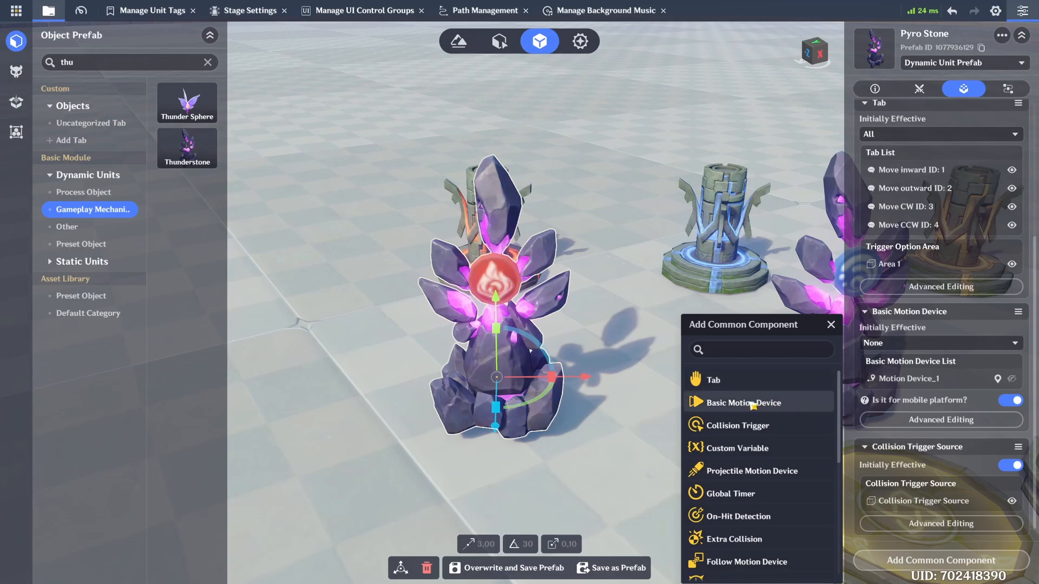
{"action": "scroll", "coordinate": [774, 481], "scroll_direction": "down", "scroll_amount": 5}
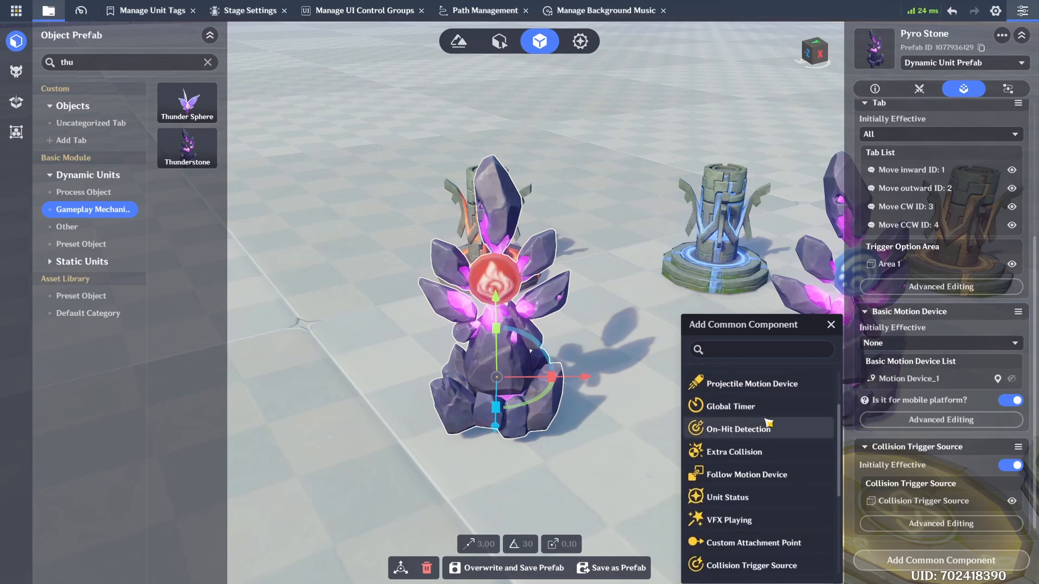
{"action": "scroll", "coordinate": [781, 479], "scroll_direction": "down", "scroll_amount": 2}
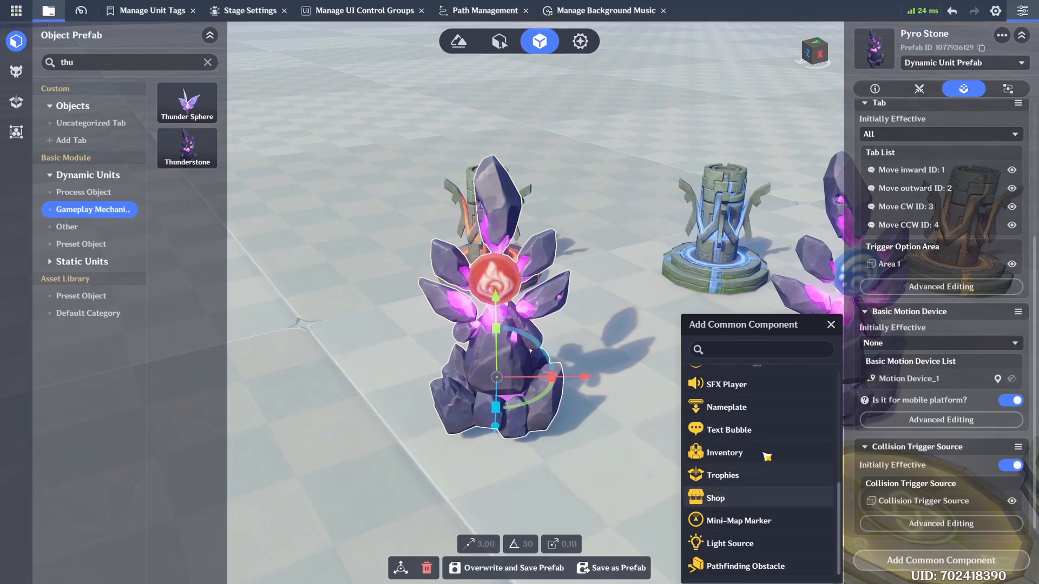
{"action": "scroll", "coordinate": [784, 487], "scroll_direction": "up", "scroll_amount": 4}
{"action": "scroll", "coordinate": [786, 495], "scroll_direction": "down", "scroll_amount": 1}
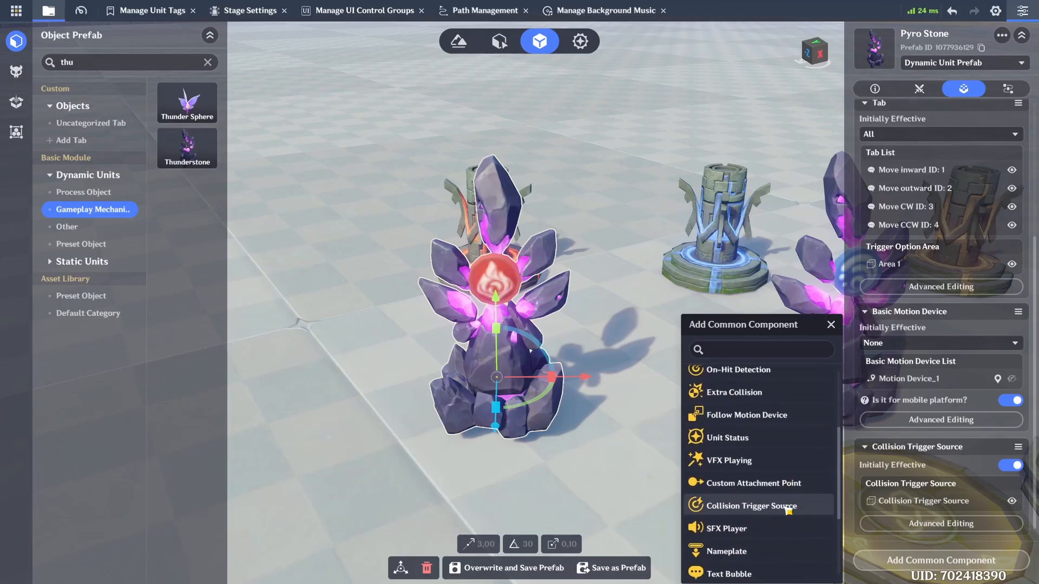
{"action": "left_click", "coordinate": [719, 505]}
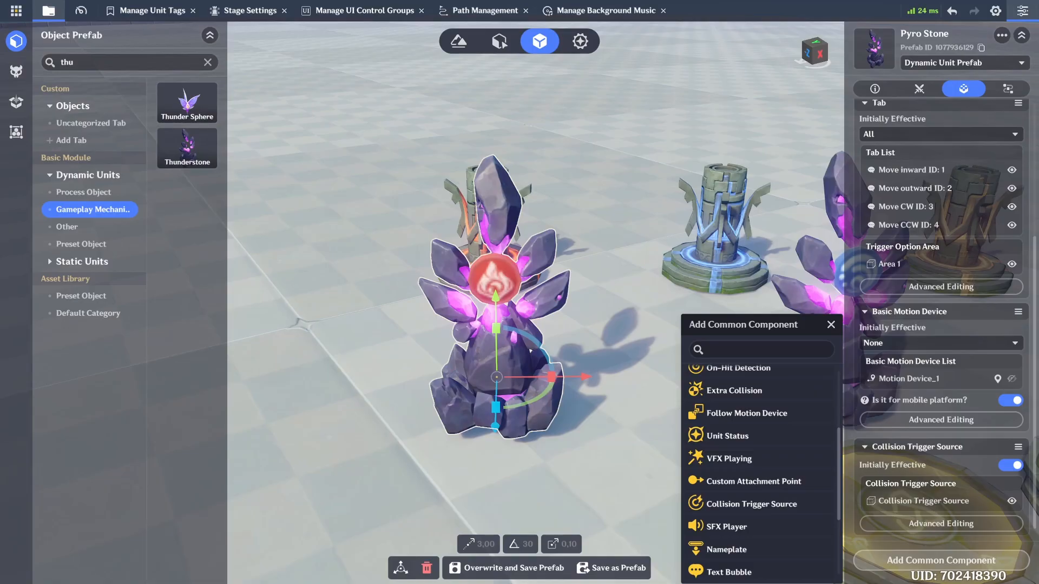
{"action": "left_click", "coordinate": [960, 218]}
{"action": "scroll", "coordinate": [960, 227], "scroll_direction": "up", "scroll_amount": 5}
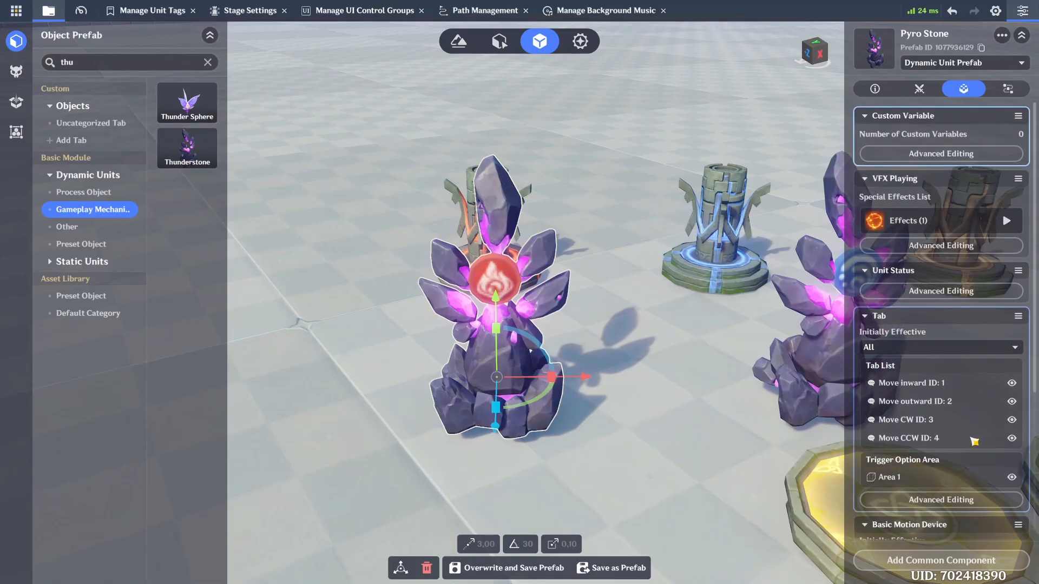
Step: Inspect the Pyro Stone's VFX settings, previewing the Pyro Shield effect and checking the asset type and combination preview options
{"action": "left_click", "coordinate": [963, 245]}
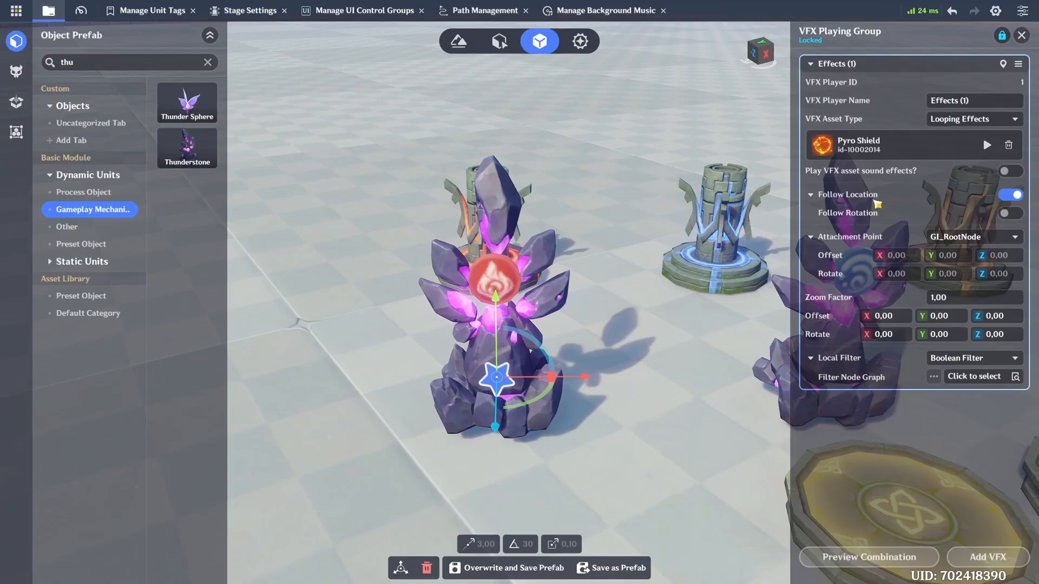
{"action": "left_click", "coordinate": [986, 145]}
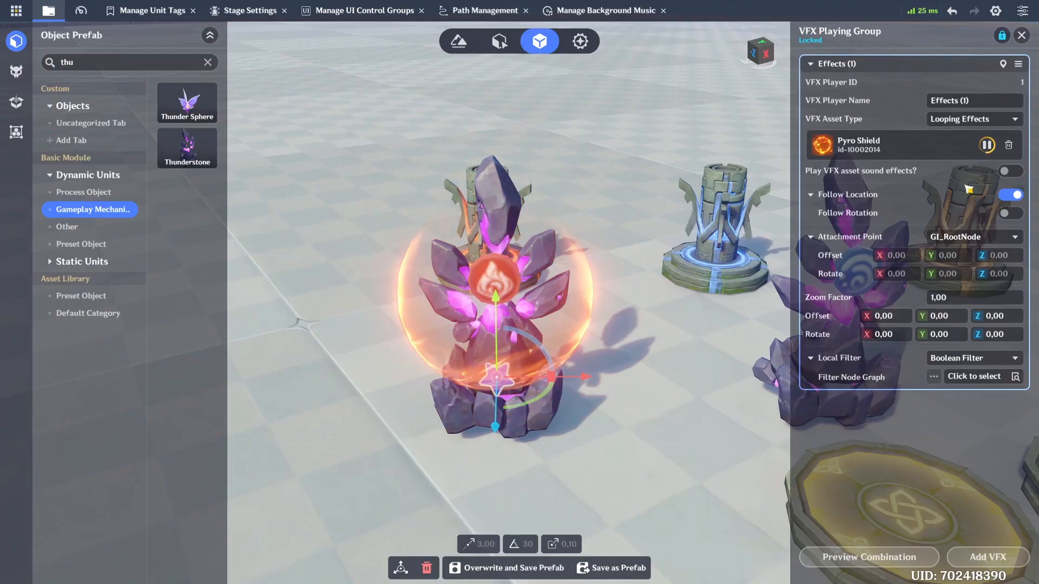
{"action": "left_click", "coordinate": [952, 119]}
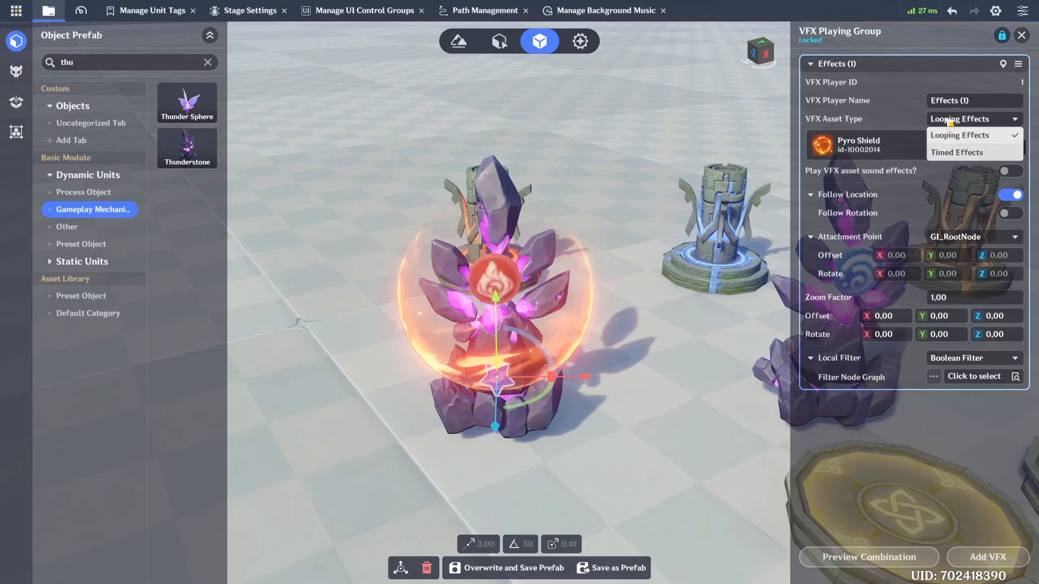
{"action": "left_click", "coordinate": [950, 136]}
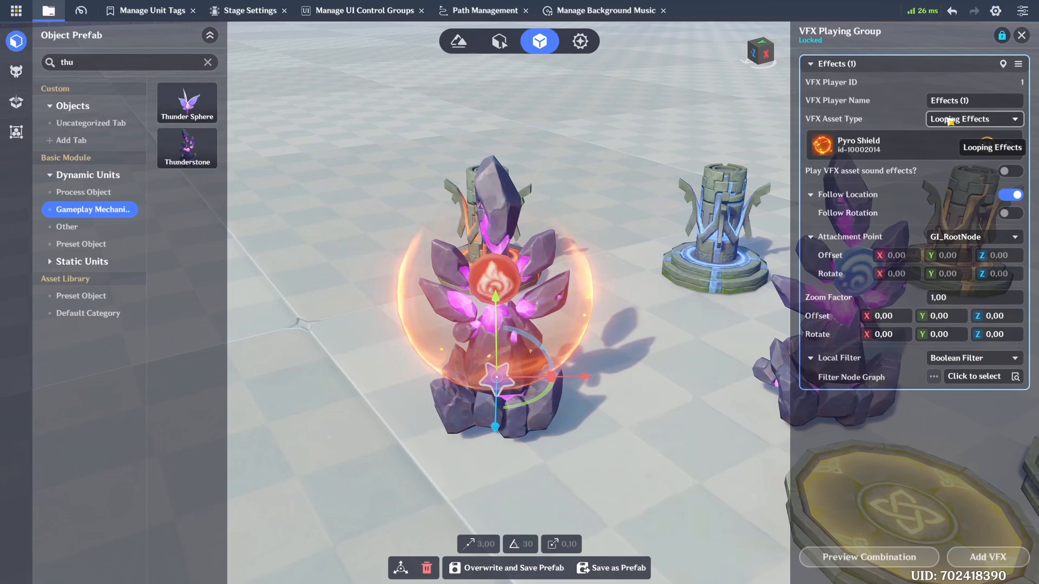
{"action": "left_click", "coordinate": [911, 557]}
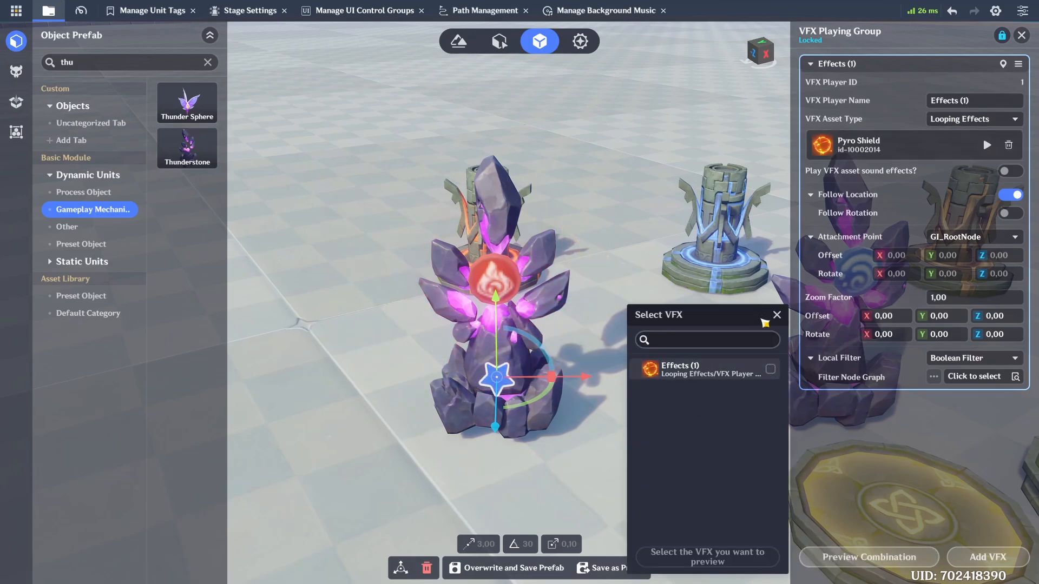
{"action": "left_click", "coordinate": [772, 318]}
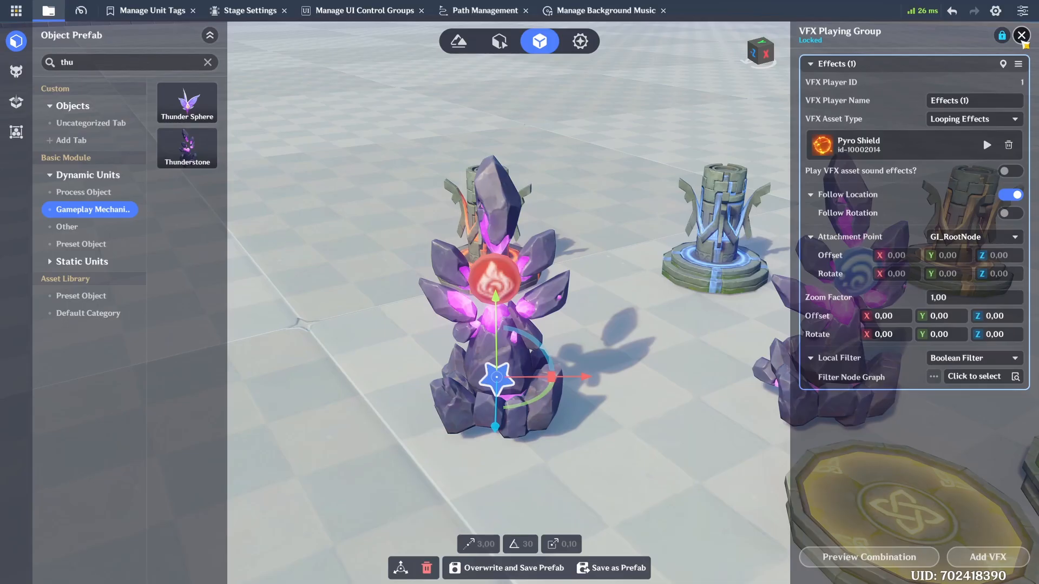
{"action": "left_click", "coordinate": [1022, 35]}
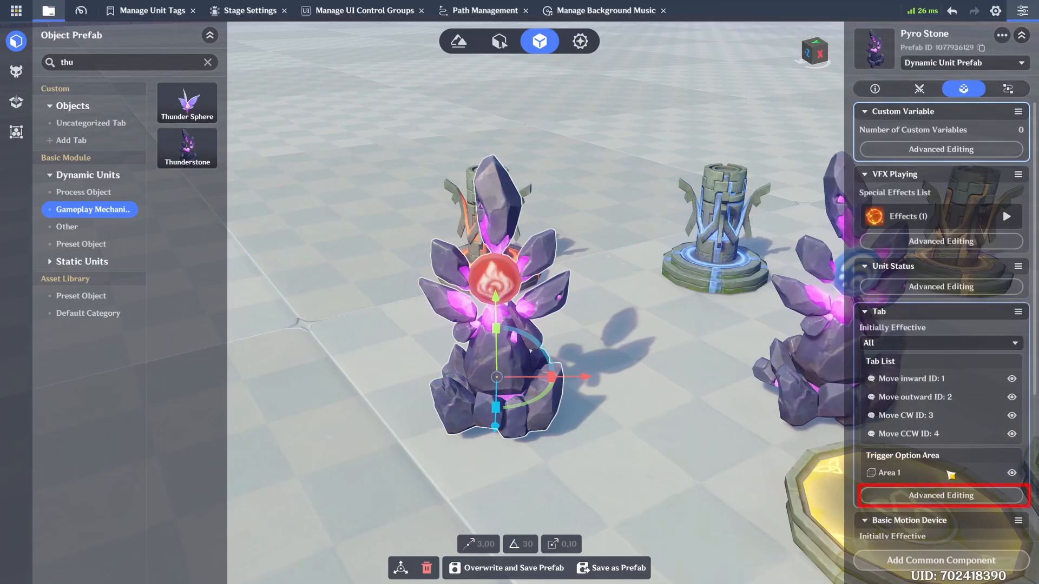
Step: Review the Pyro Stone's four movement tabs and the shape and size of their trigger option area
{"action": "left_click", "coordinate": [952, 495]}
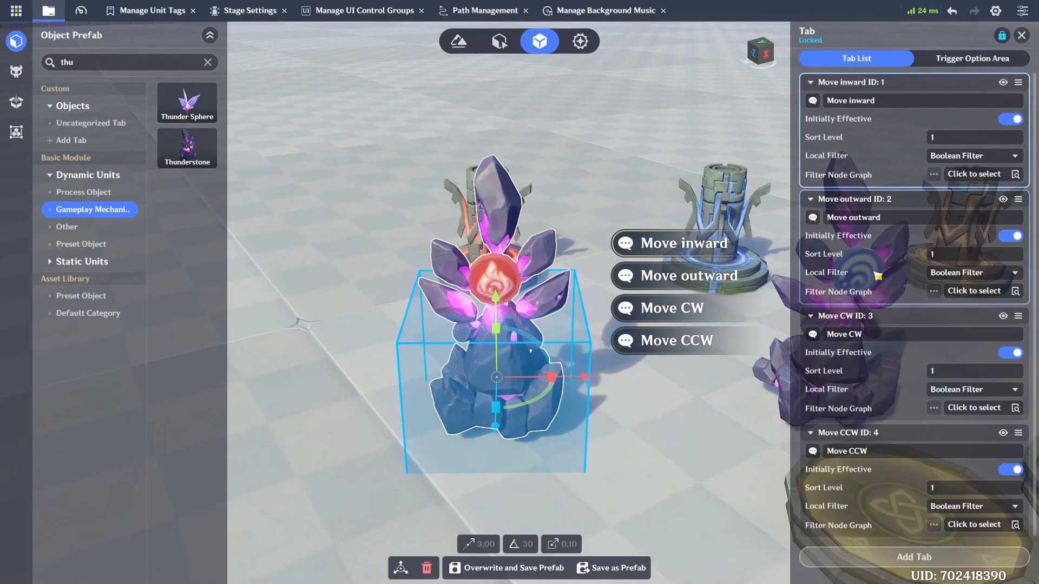
{"action": "mouse_move", "coordinate": [878, 276]}
{"action": "left_mouse_down"}
{"action": "mouse_move", "coordinate": [882, 237]}
{"action": "mouse_move", "coordinate": [877, 272]}
{"action": "left_mouse_up"}
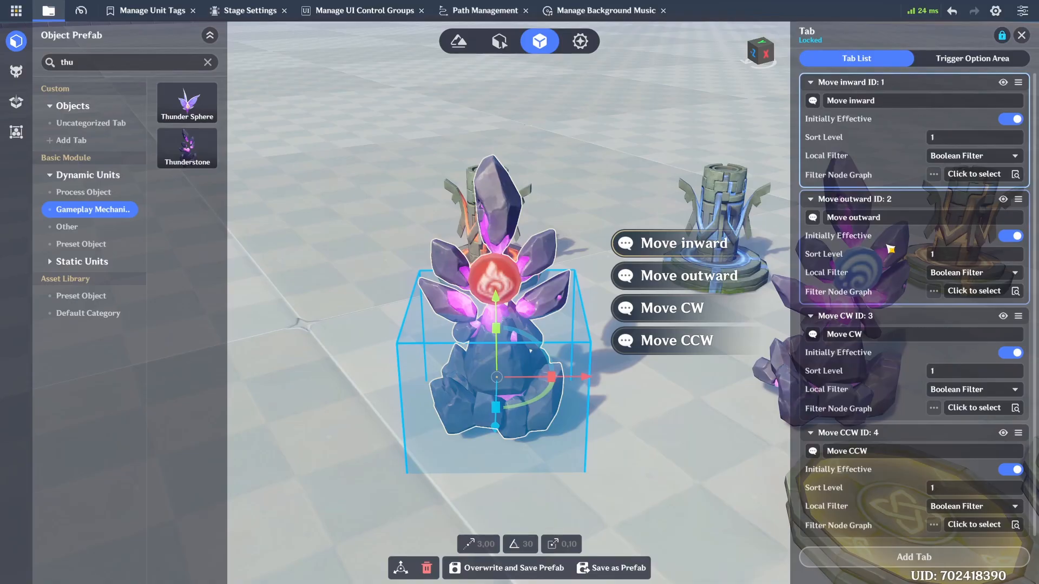
{"action": "left_click", "coordinate": [961, 60]}
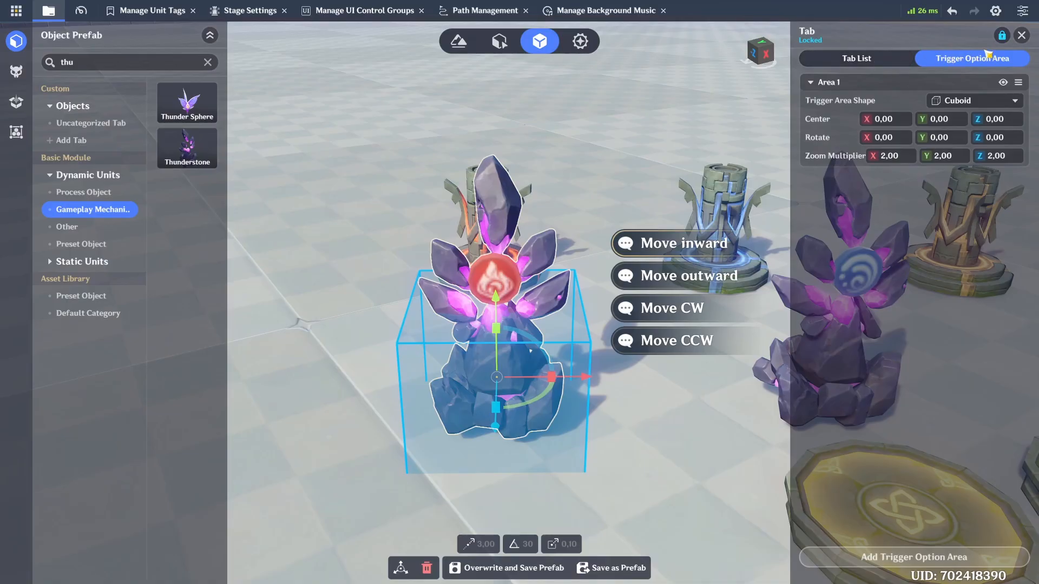
{"action": "left_click", "coordinate": [1025, 38]}
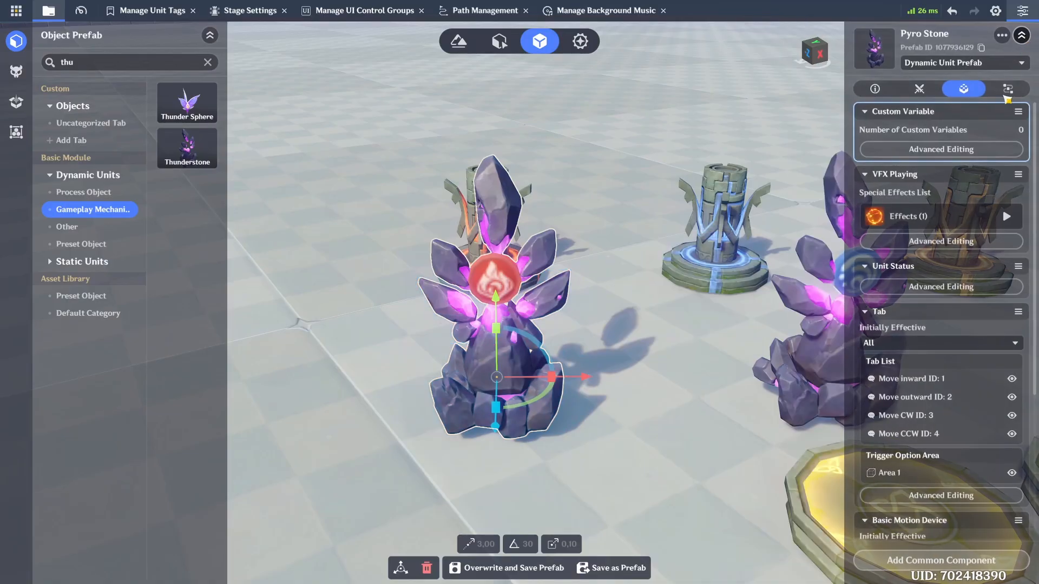
Step: Review the fixed-point motion settings of the Pyro Stone's basic motion device
{"action": "scroll", "coordinate": [963, 303], "scroll_direction": "down", "scroll_amount": 3}
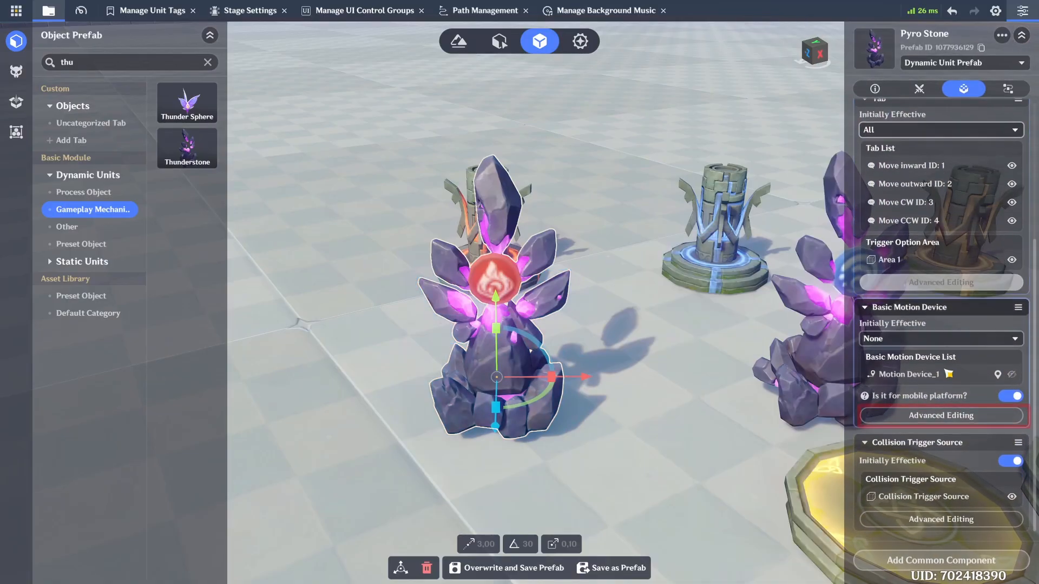
{"action": "left_click", "coordinate": [947, 419]}
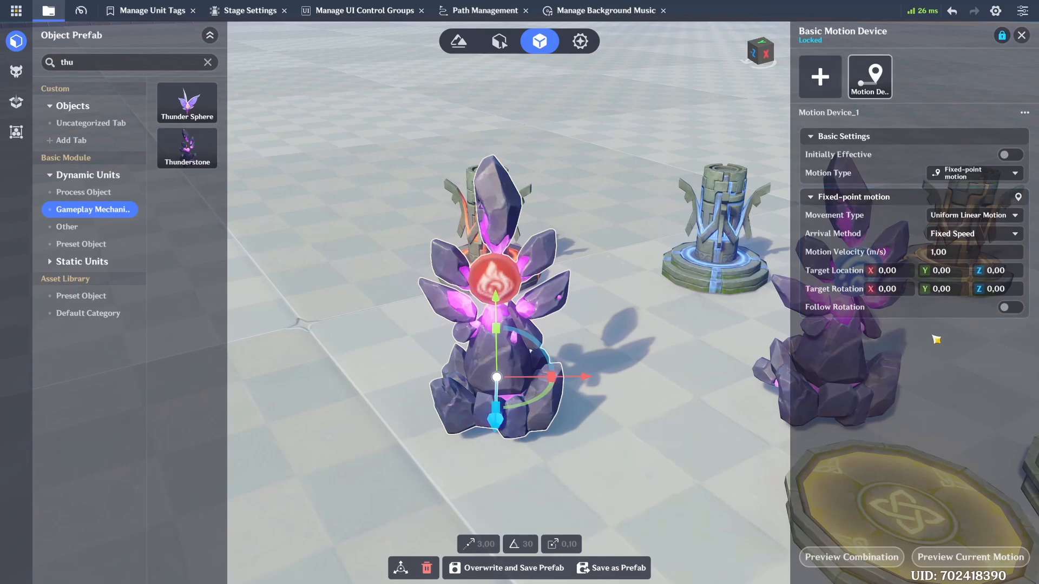
{"action": "left_click", "coordinate": [849, 197]}
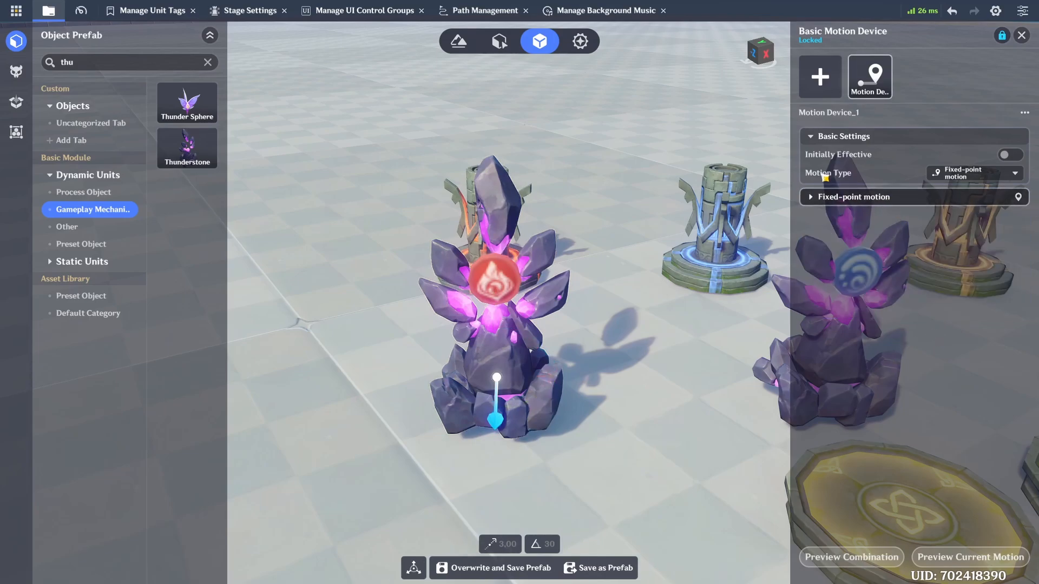
{"action": "left_click", "coordinate": [1021, 35]}
Step: Review the shape and size of the Pyro Stone's collision trigger source
{"action": "scroll", "coordinate": [941, 378], "scroll_direction": "down", "scroll_amount": 5}
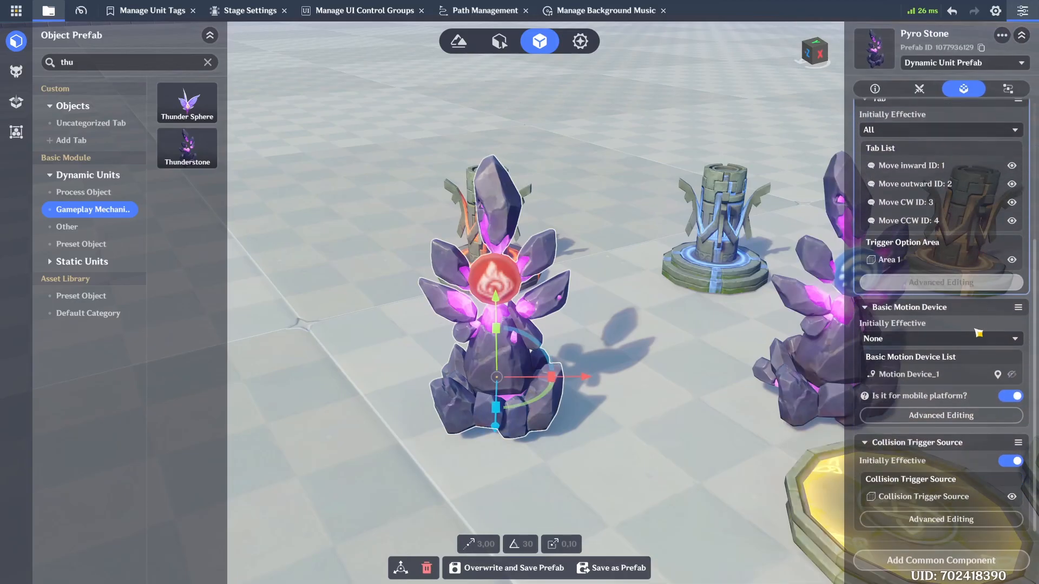
{"action": "left_click", "coordinate": [960, 521]}
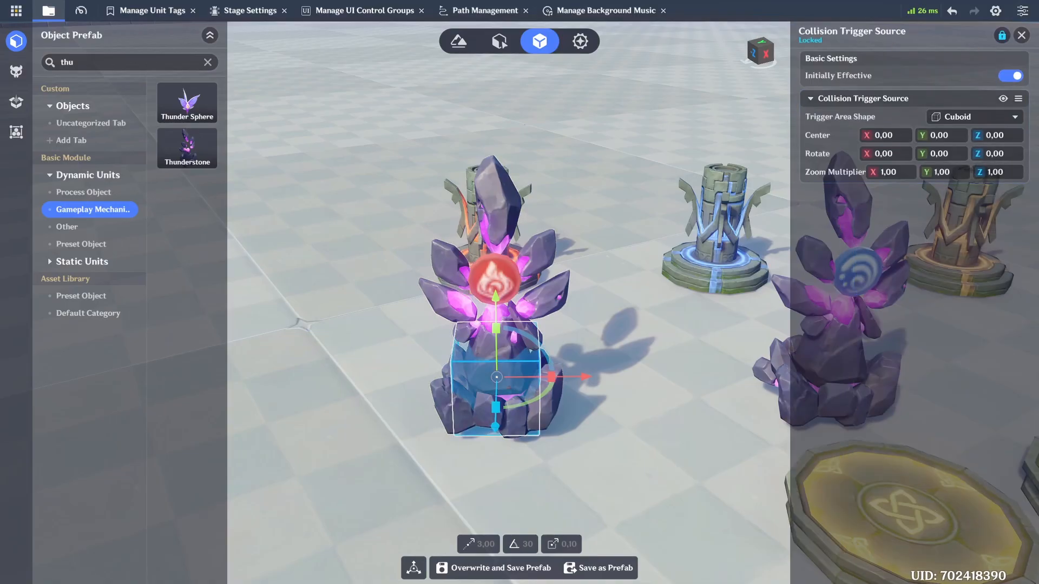
{"action": "left_click", "coordinate": [1020, 42]}
{"action": "scroll", "coordinate": [687, 264], "scroll_direction": "down", "scroll_amount": 3}
Step: Paste a copy of the Pyro Stone on the floor in front of the original and raise it out of the ground
{"action": "key", "text": "s"}
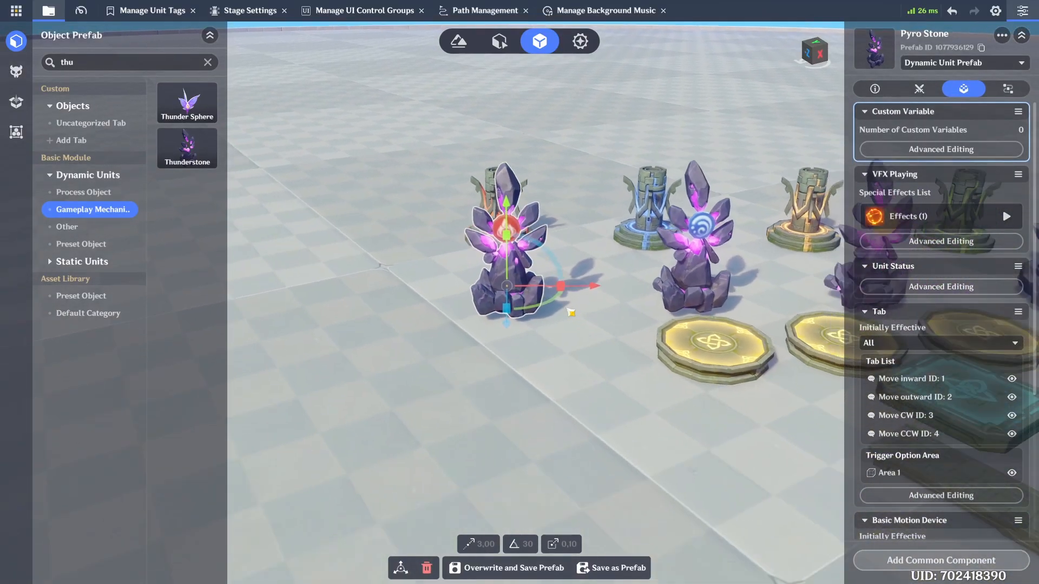
{"action": "key", "text": "d"}
{"action": "key", "text": "ctrl+v"}
{"action": "middle_click_drag", "start_coordinate": [507, 369], "coordinate": [650, 368]}
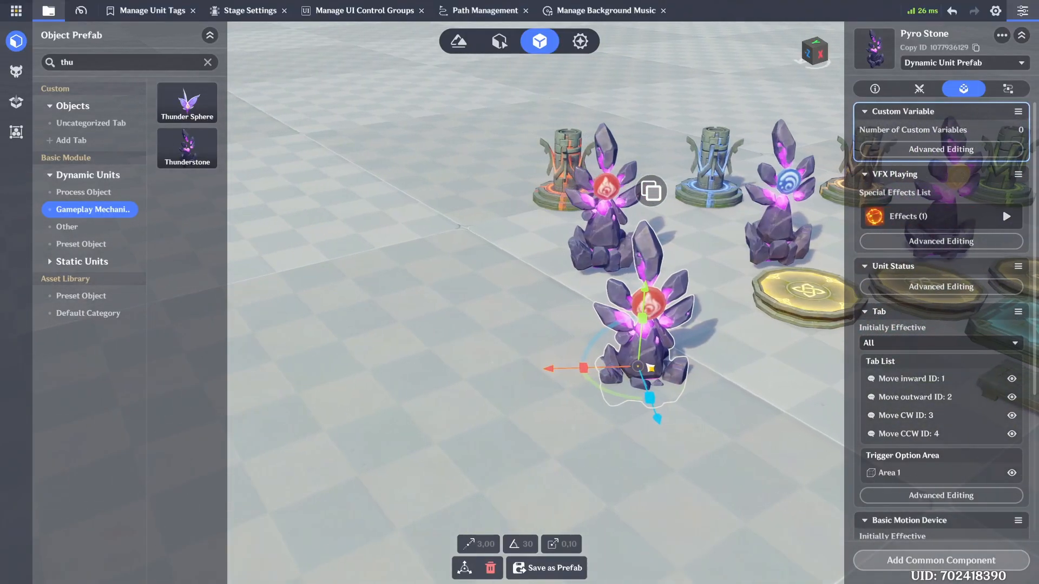
{"action": "left_click_drag", "start_coordinate": [644, 307], "coordinate": [645, 284]}
{"action": "key", "text": "d"}
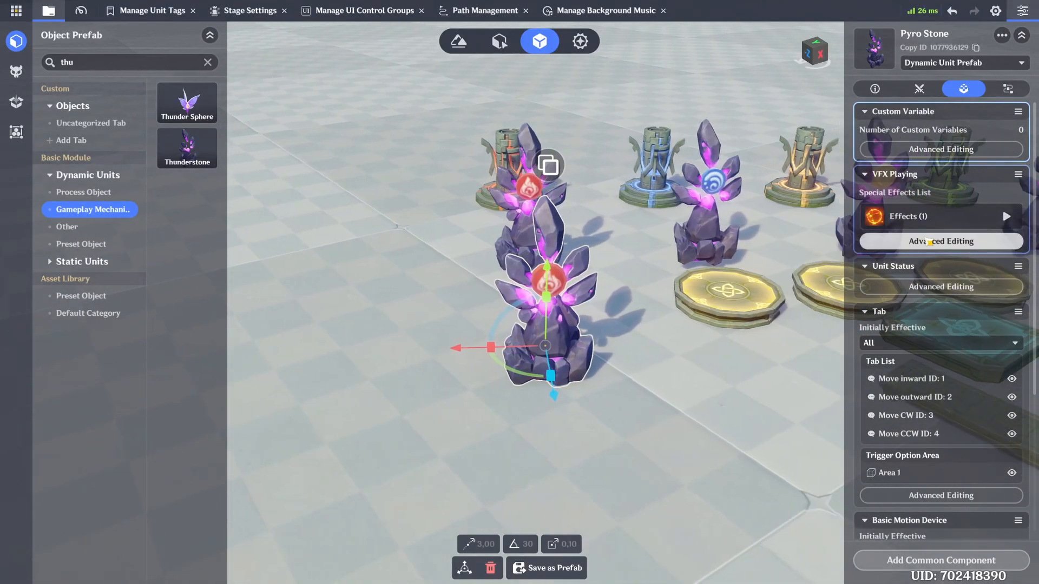
Step: Replace the copied stone's looping effect with Hydro Shield
{"action": "left_click", "coordinate": [929, 242]}
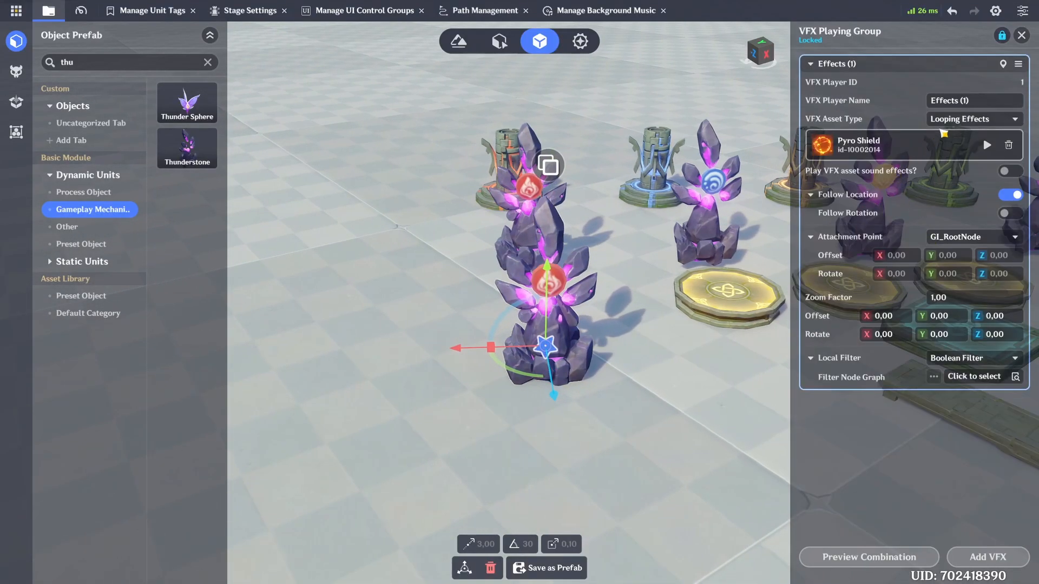
{"action": "left_click", "coordinate": [914, 149]}
{"action": "type", "text": "shie"}
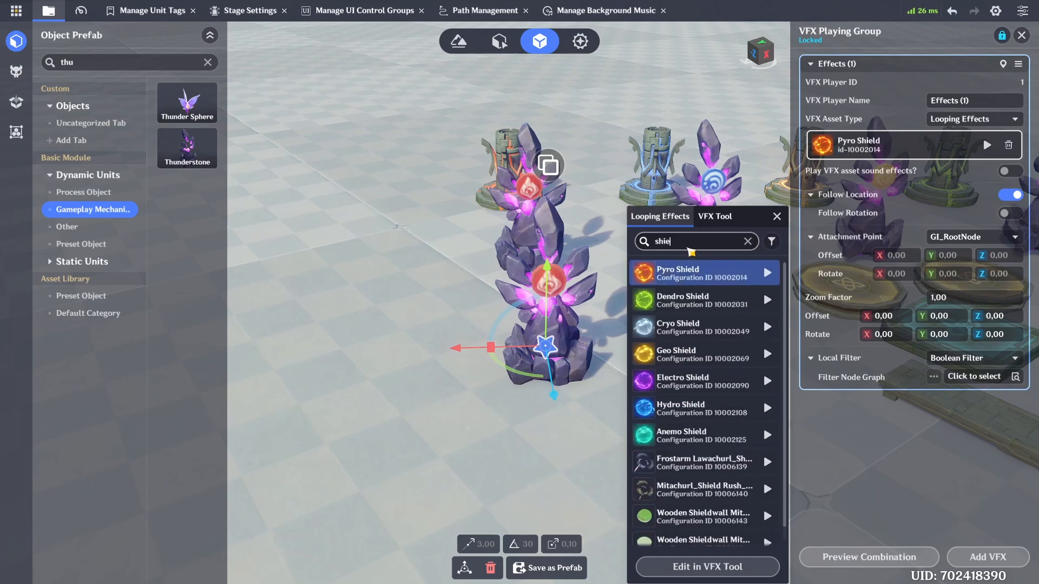
{"action": "left_click", "coordinate": [683, 408]}
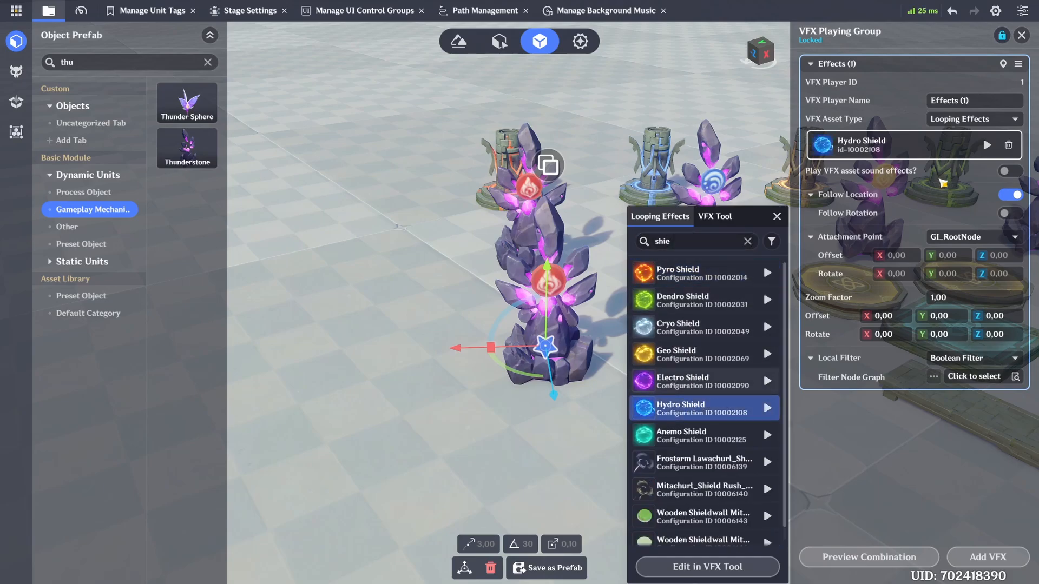
{"action": "left_click", "coordinate": [1021, 35]}
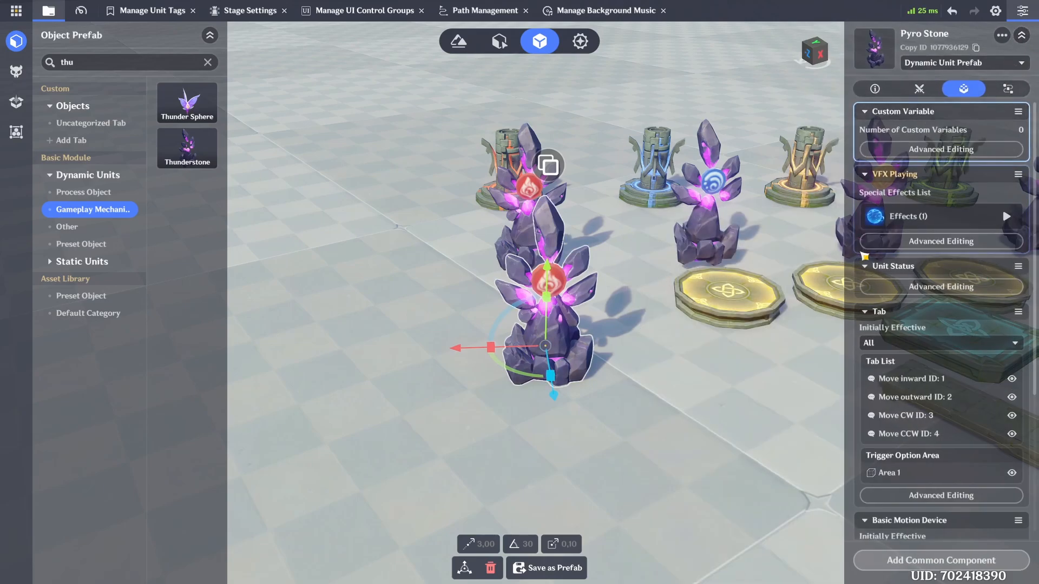
Step: Swap the copied stone's badge decoration for the Hydro Badge model
{"action": "left_click", "coordinate": [880, 90]}
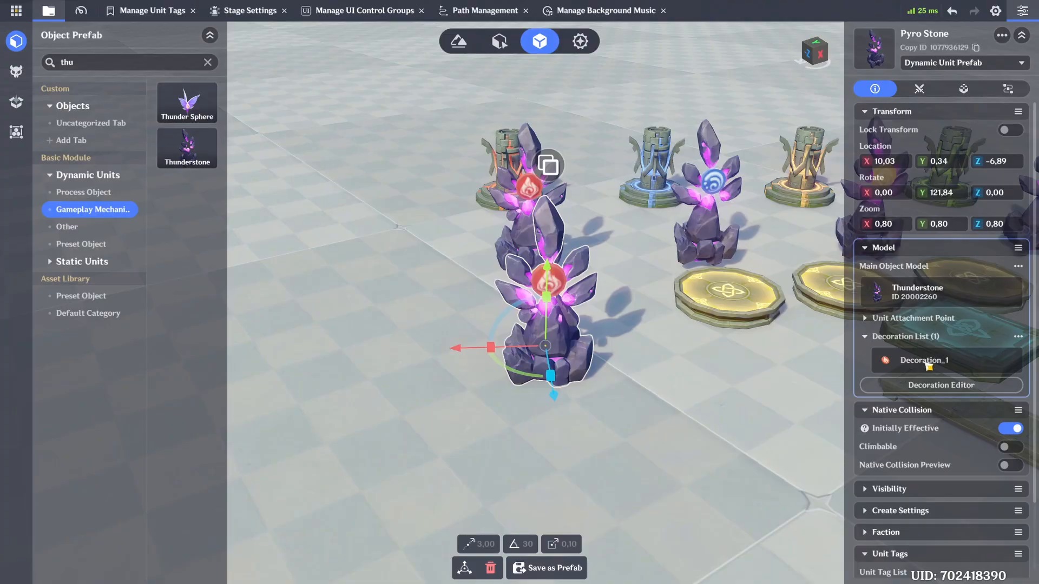
{"action": "left_click", "coordinate": [929, 385]}
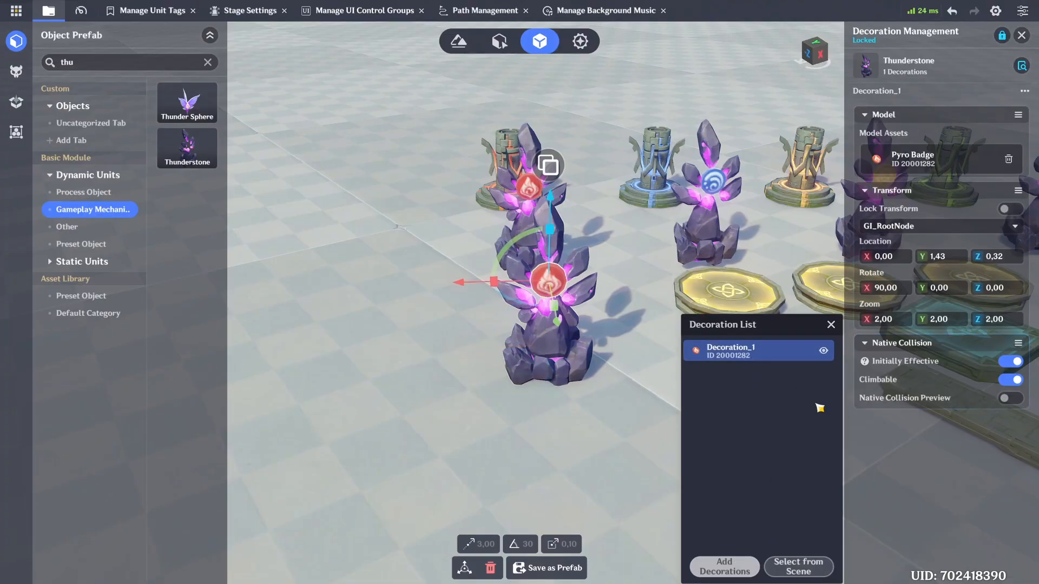
{"action": "left_click", "coordinate": [930, 162]}
{"action": "type", "text": "hy"}
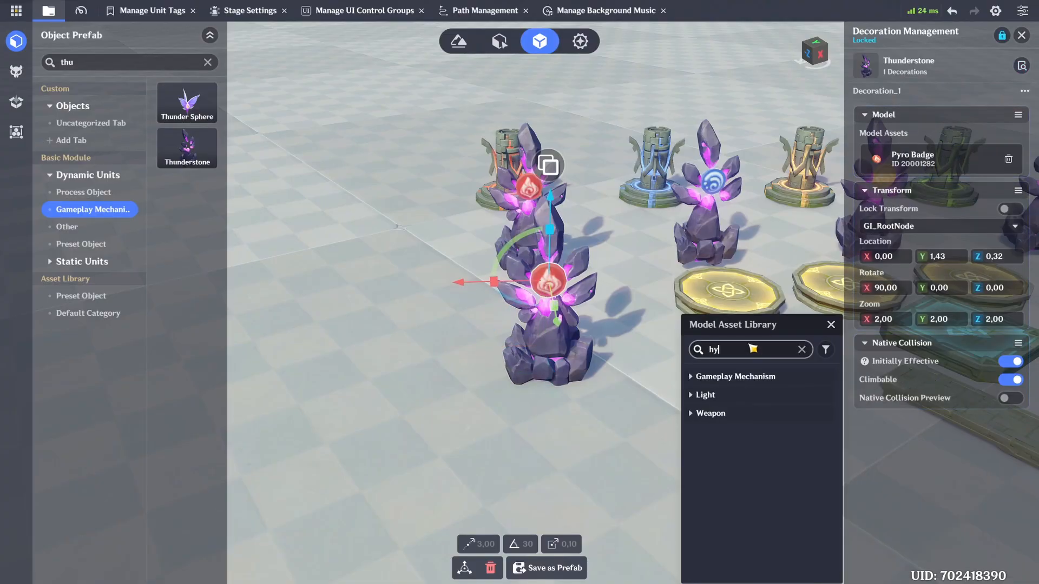
{"action": "type", "text": "dro"}
{"action": "left_click", "coordinate": [745, 375]}
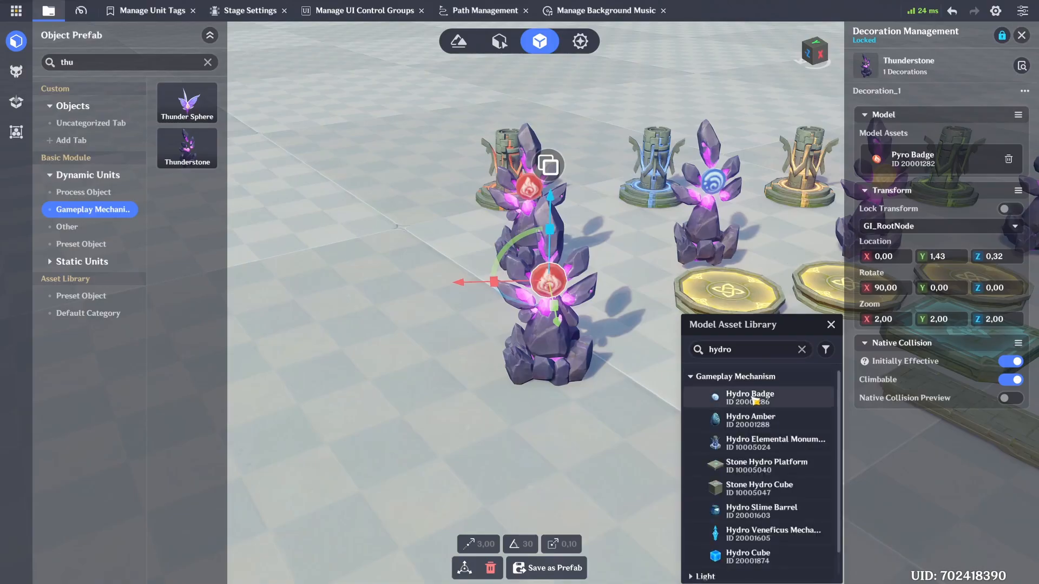
{"action": "left_click", "coordinate": [749, 396]}
Step: Delete the copied stone with the Hydro badge from in front of the original Pyro Stone
{"action": "left_click", "coordinate": [570, 440]}
{"action": "right_click_drag", "start_coordinate": [570, 440], "coordinate": [620, 429]}
{"action": "right_click_drag", "start_coordinate": [514, 225], "coordinate": [433, 265]}
{"action": "left_click", "coordinate": [428, 362]}
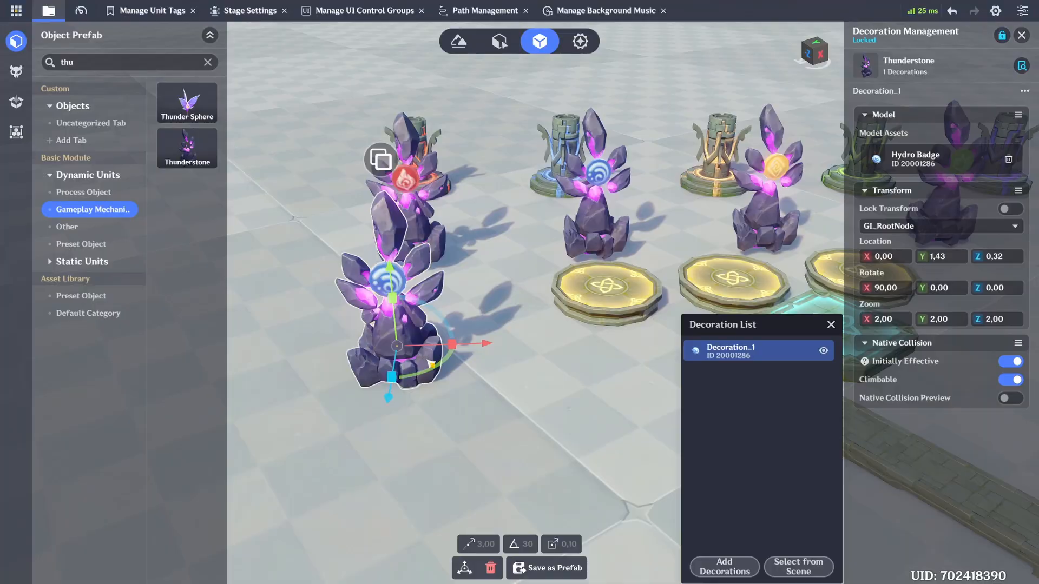
{"action": "key", "text": "Delete"}
Step: Review the Geo Stone's badge decoration and its looping shield effect
{"action": "left_click", "coordinate": [597, 227]}
{"action": "middle_click_drag", "start_coordinate": [597, 226], "coordinate": [290, 384]}
{"action": "left_click", "coordinate": [500, 319]}
{"action": "left_click", "coordinate": [933, 385]}
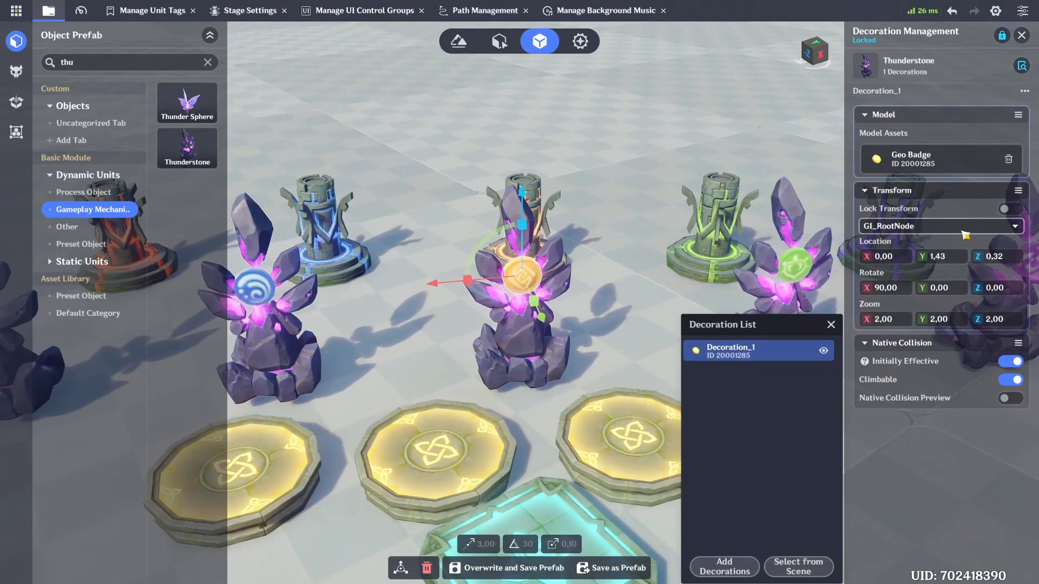
{"action": "left_click", "coordinate": [1022, 35]}
{"action": "left_click", "coordinate": [962, 89]}
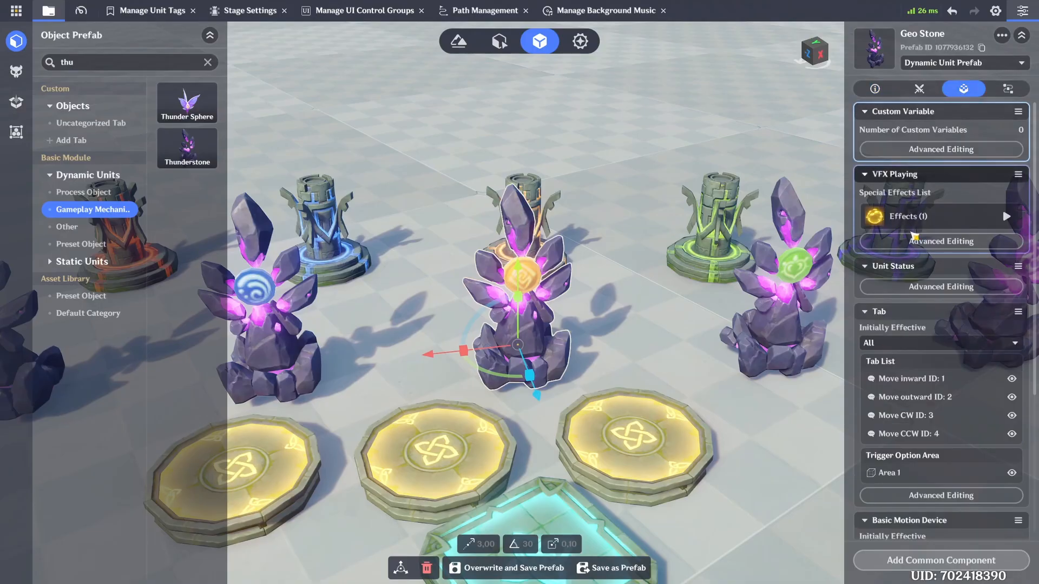
{"action": "left_click", "coordinate": [931, 238]}
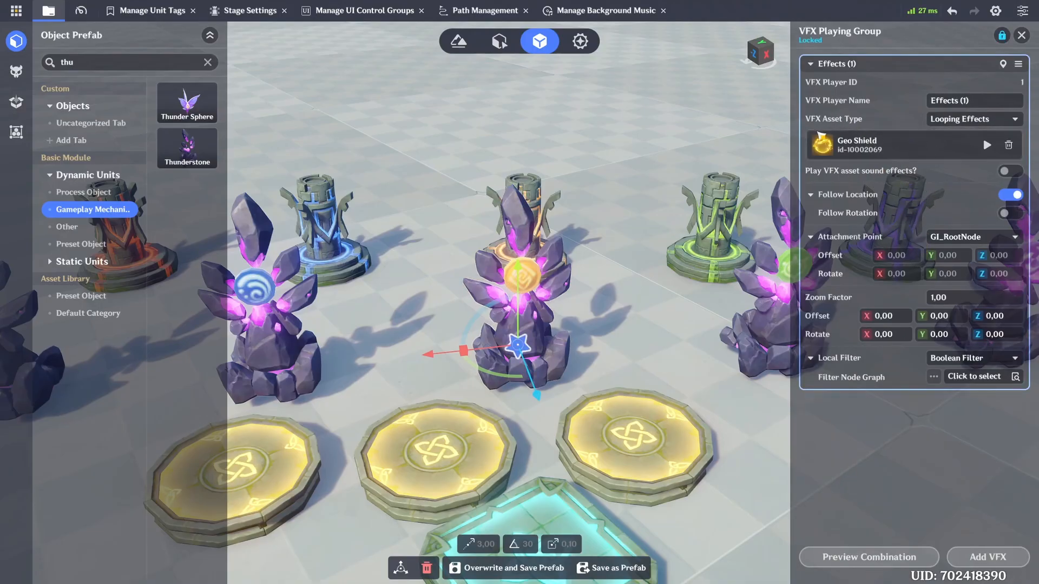
{"action": "left_click", "coordinate": [1022, 35]}
Step: Review the Dendro Stone's looping shield effect and its badge decoration
{"action": "key", "text": "d"}
{"action": "left_click", "coordinate": [595, 348]}
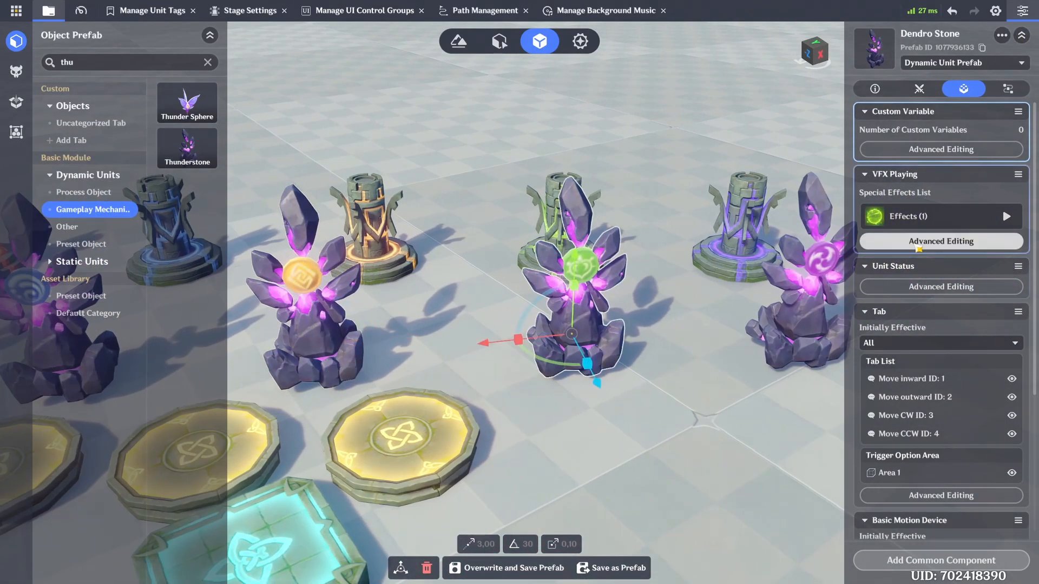
{"action": "left_click", "coordinate": [936, 241]}
{"action": "left_click", "coordinate": [1021, 35]}
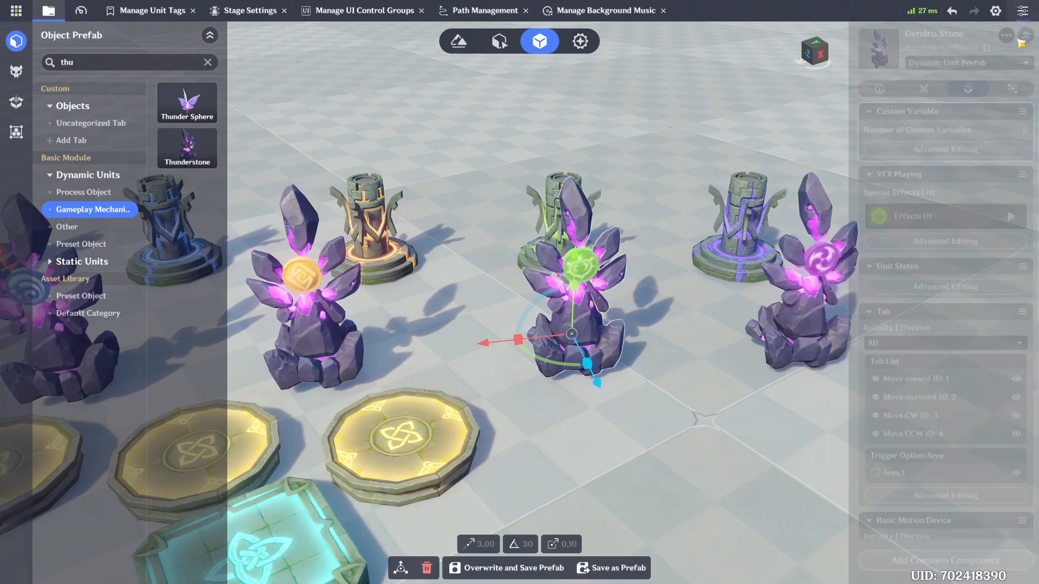
{"action": "left_click", "coordinate": [875, 88]}
{"action": "left_click", "coordinate": [940, 385]}
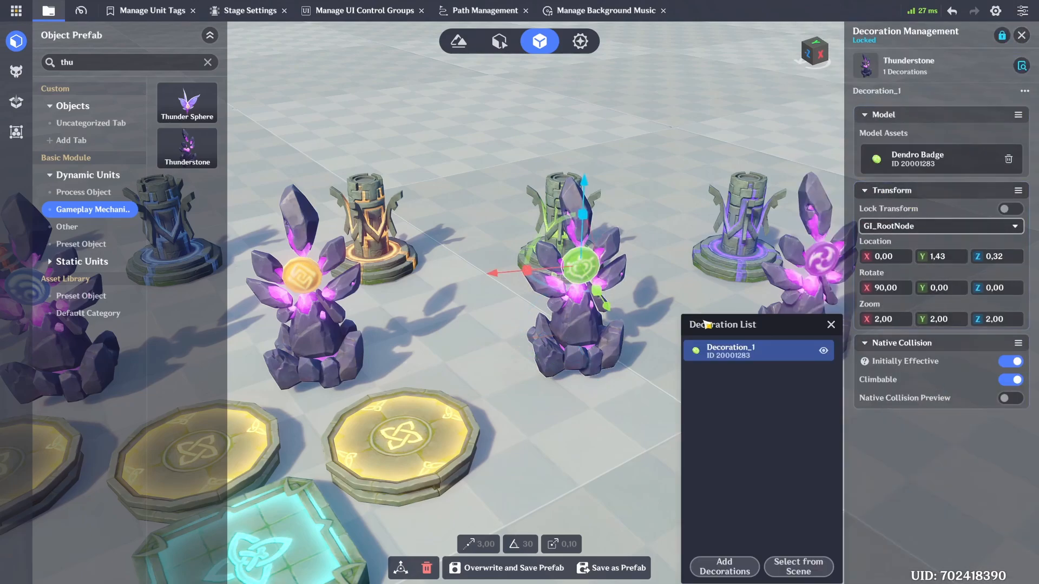
{"action": "left_click", "coordinate": [1021, 35]}
Step: Review the Electro Stone's badge decoration and its looping shield effect
{"action": "left_click", "coordinate": [931, 295]}
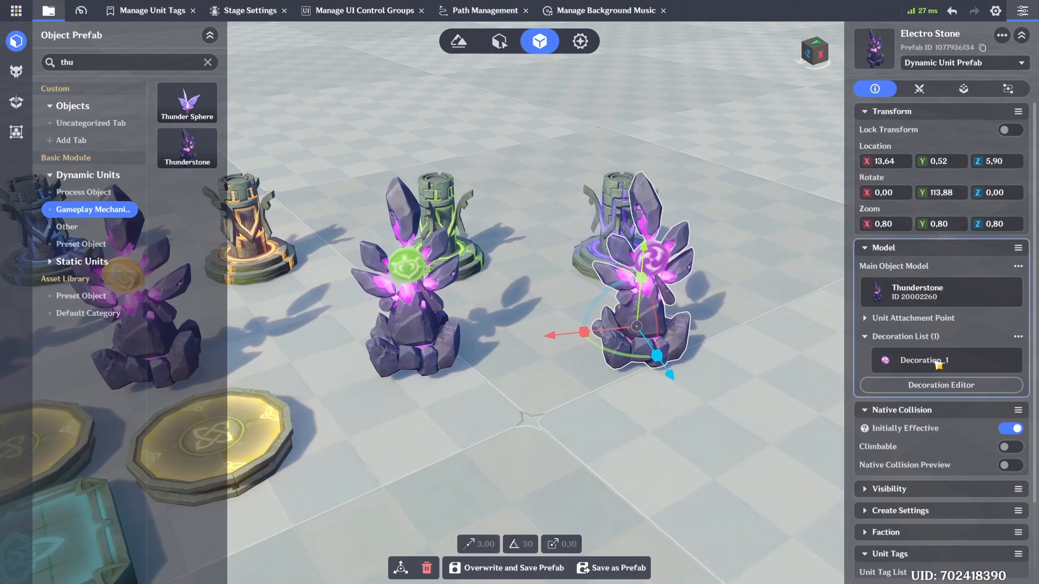
{"action": "left_click", "coordinate": [941, 386]}
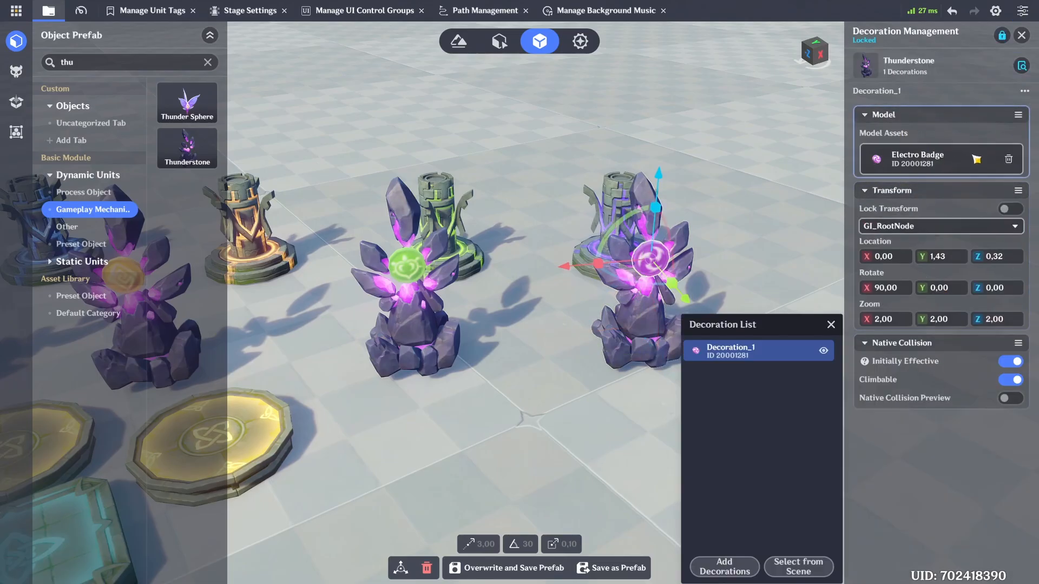
{"action": "left_click", "coordinate": [1021, 35]}
{"action": "left_click", "coordinate": [942, 245]}
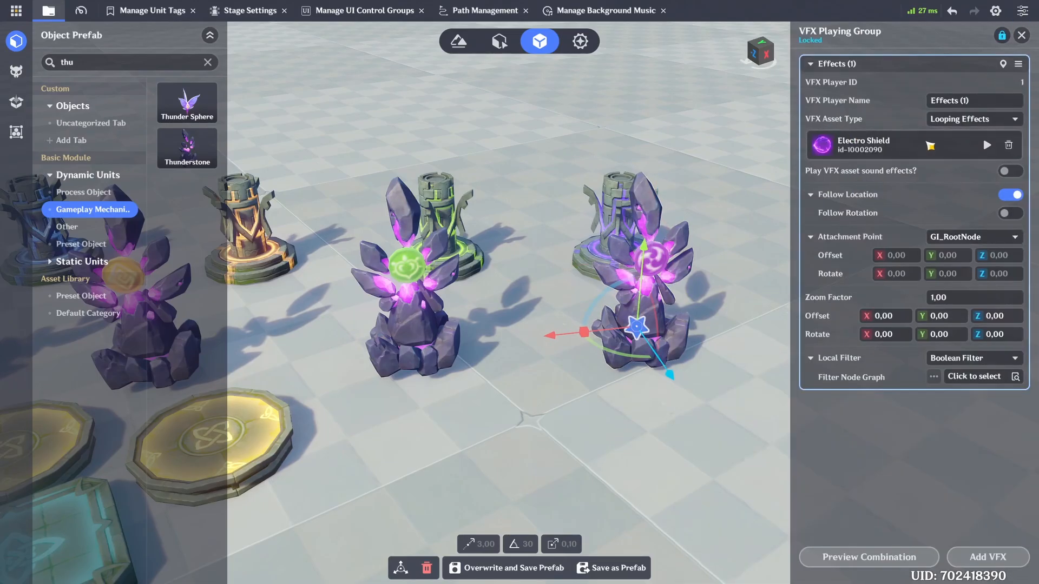
{"action": "left_click", "coordinate": [1021, 36]}
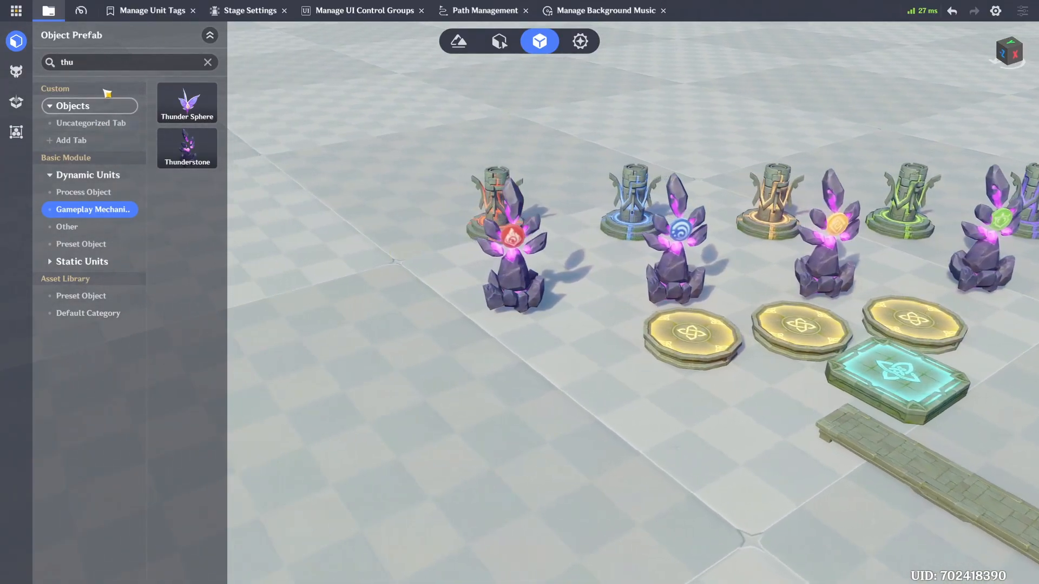
Step: Search the object prefabs for "pyro m" and place a Pyro Elemental Monument on the floor in front of the Pyro Stone
{"action": "double_click", "coordinate": [110, 64]}
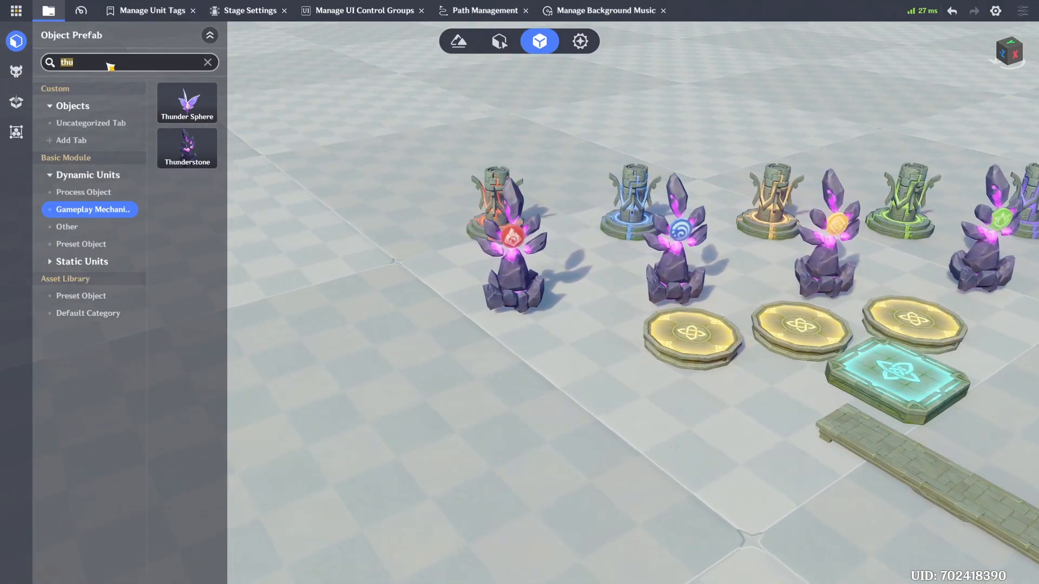
{"action": "type", "text": "pyro m"}
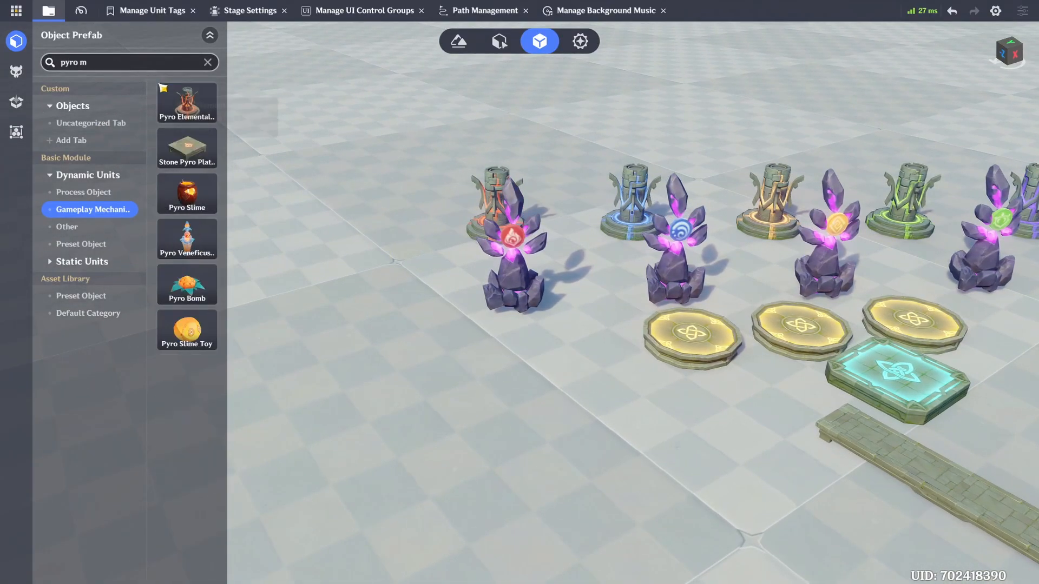
{"action": "left_click_drag", "start_coordinate": [186, 103], "coordinate": [525, 451]}
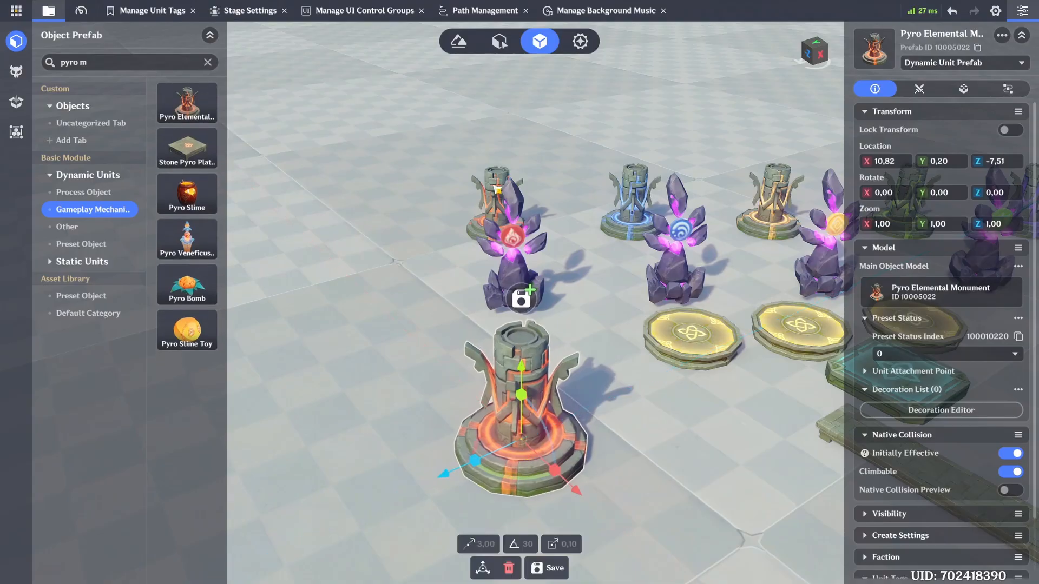
Step: Scale the new Pyro Elemental Monument to 0.8 on the X, Y and Z axes
{"action": "left_click", "coordinate": [906, 226]}
{"action": "type", "text": "0,8"}
{"action": "left_click", "coordinate": [938, 225]}
{"action": "type", "text": "0,8"}
{"action": "left_click", "coordinate": [994, 224]}
{"action": "type", "text": "0,8"}
{"action": "key", "text": "Return"}
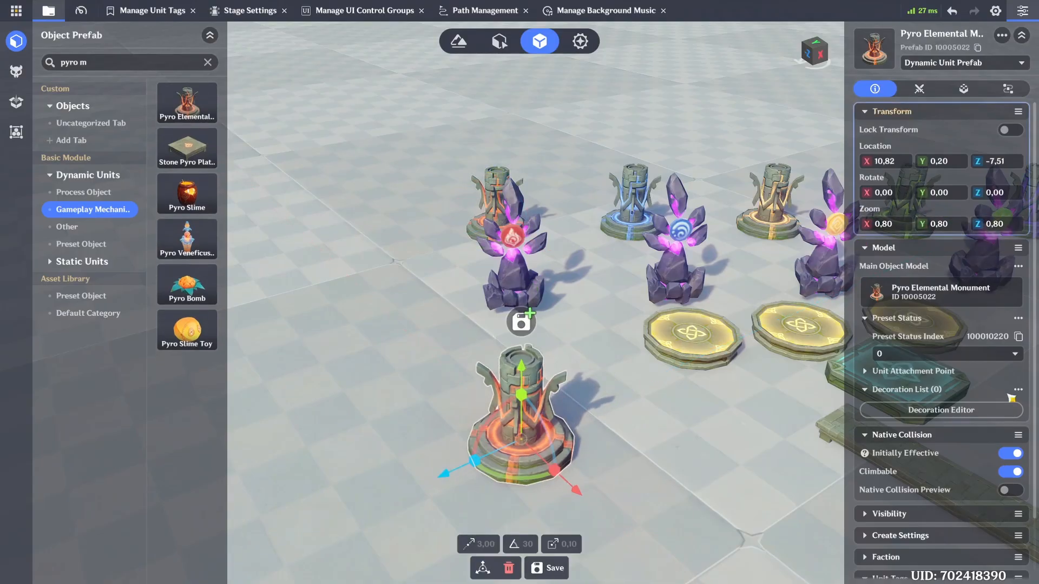
Step: Make the new Pyro Elemental Monument non-climbable in its native collision settings
{"action": "left_click", "coordinate": [1010, 471]}
{"action": "left_click", "coordinate": [641, 400]}
{"action": "key", "text": "s"}
{"action": "left_click", "coordinate": [548, 371]}
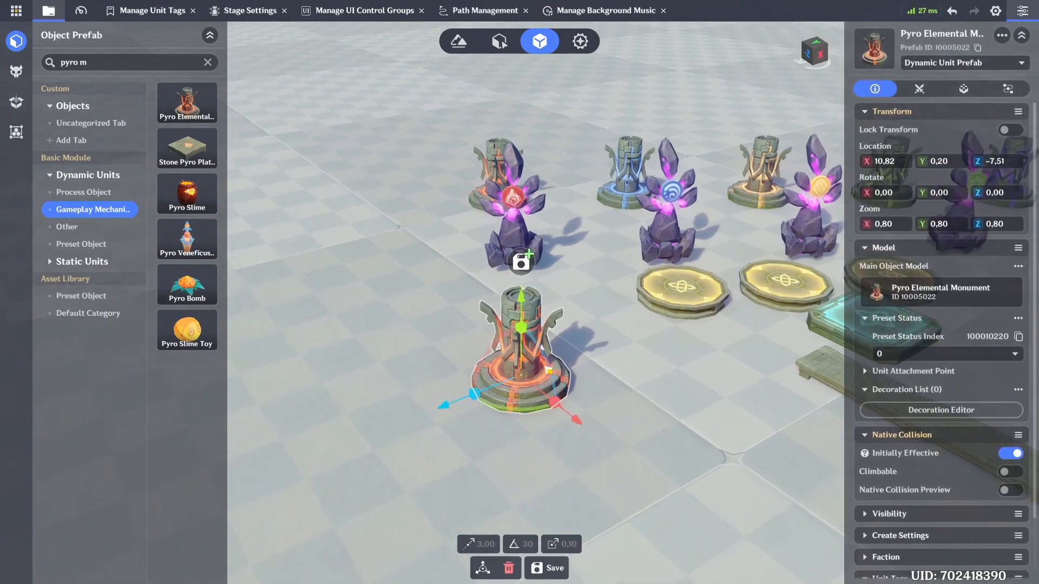
{"action": "key", "text": "q"}
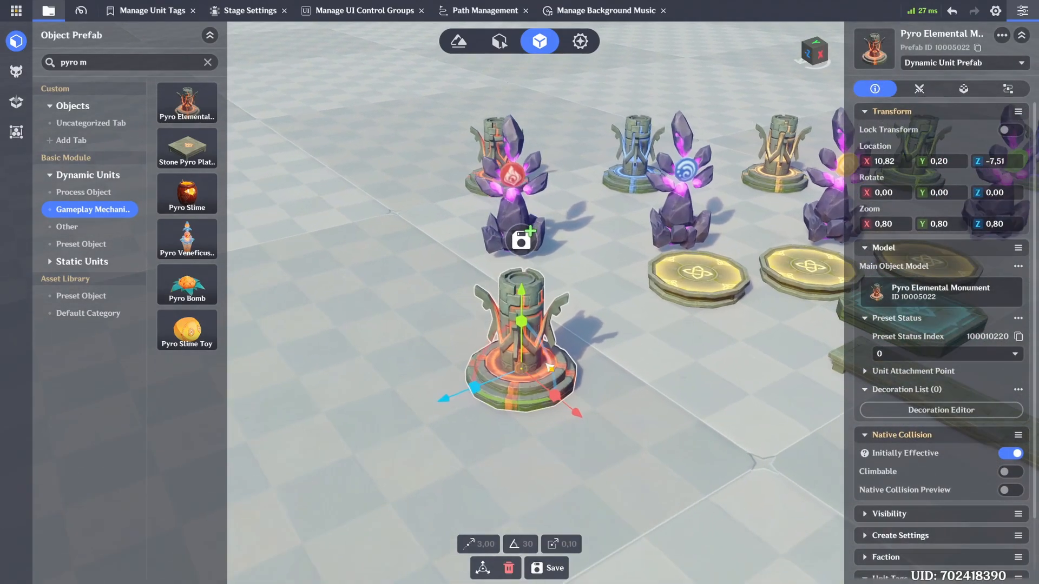
Step: Add a Collision Trigger component to the new monument and create one trigger in it
{"action": "left_click", "coordinate": [964, 89]}
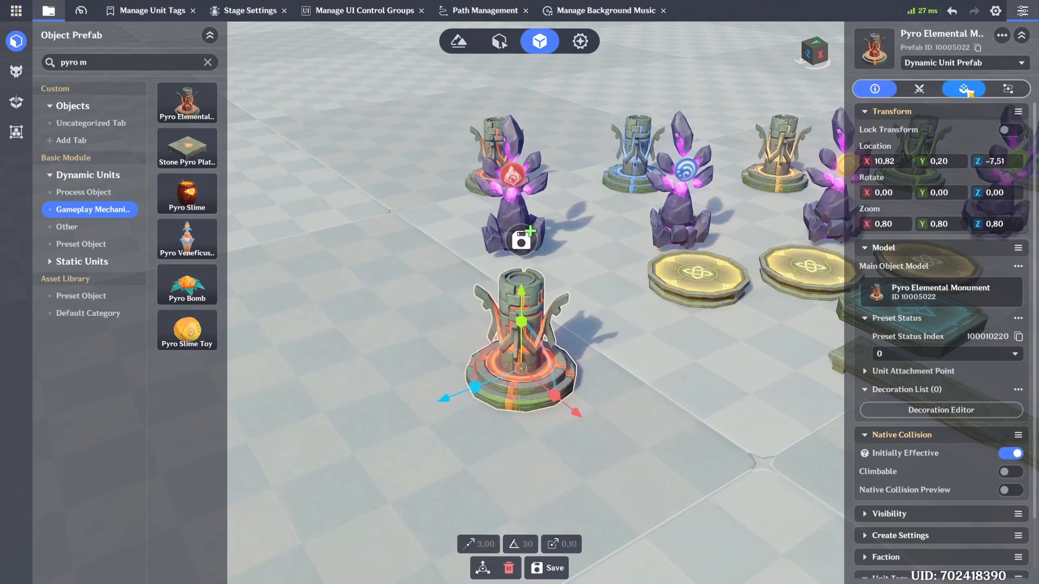
{"action": "left_click", "coordinate": [914, 559]}
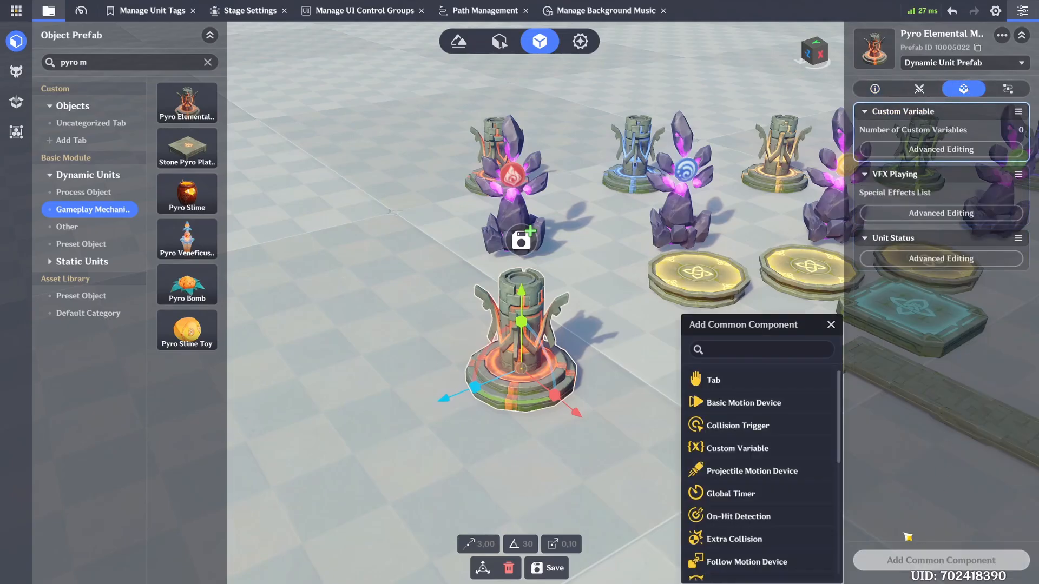
{"action": "left_click", "coordinate": [729, 425]}
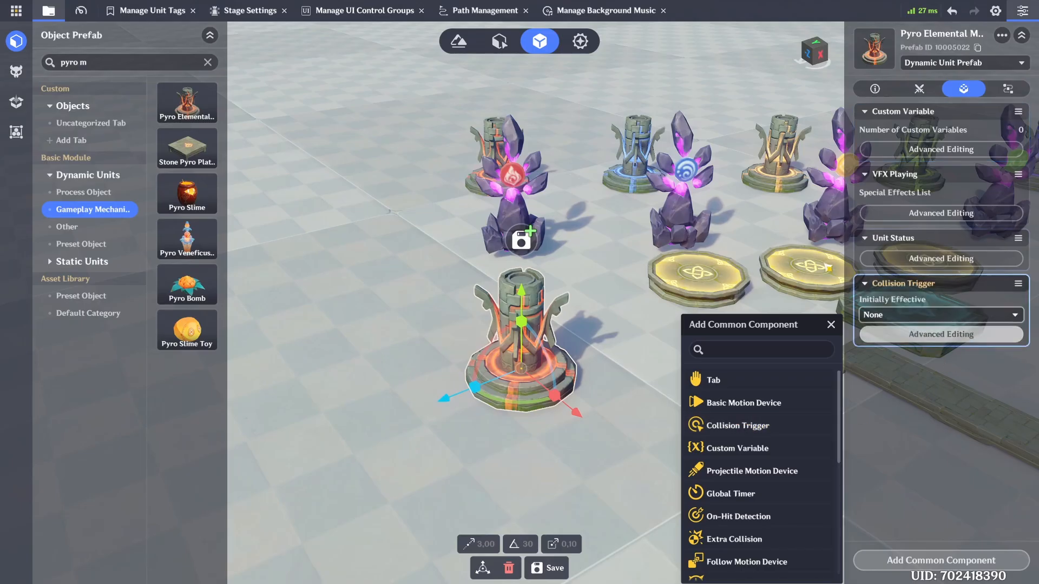
{"action": "left_click", "coordinate": [948, 345]}
{"action": "left_click", "coordinate": [828, 89]}
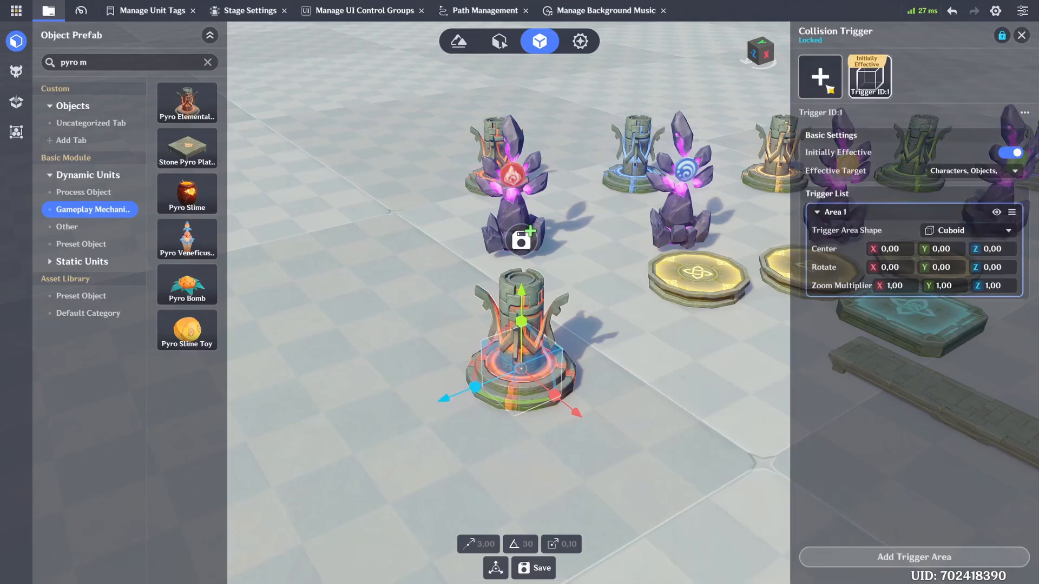
Step: Limit the monument trigger's effective target to Objects by excluding Characters and Creations
{"action": "left_click", "coordinate": [947, 171]}
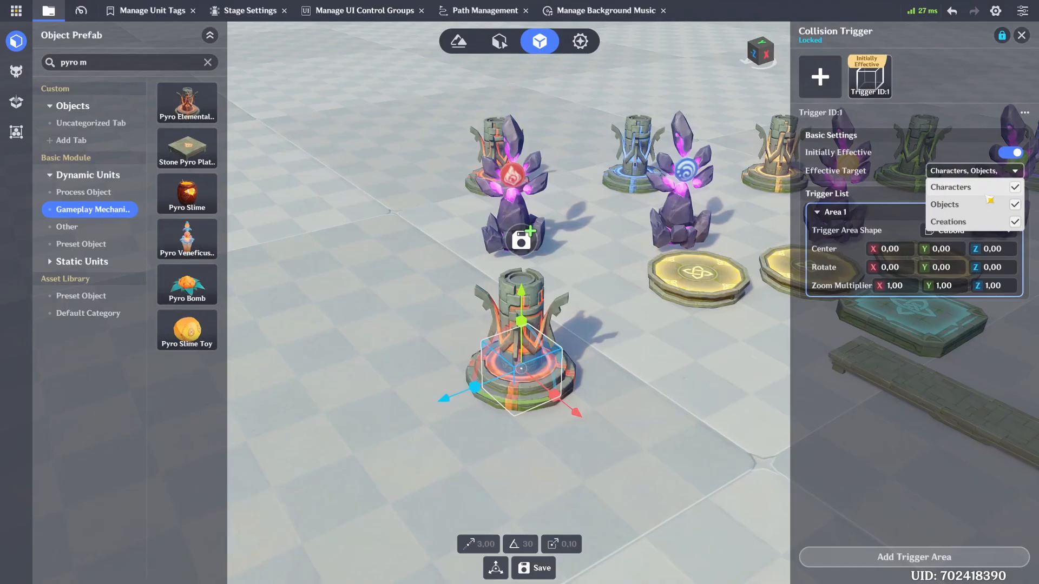
{"action": "left_click", "coordinate": [1014, 187]}
{"action": "left_click", "coordinate": [1014, 221]}
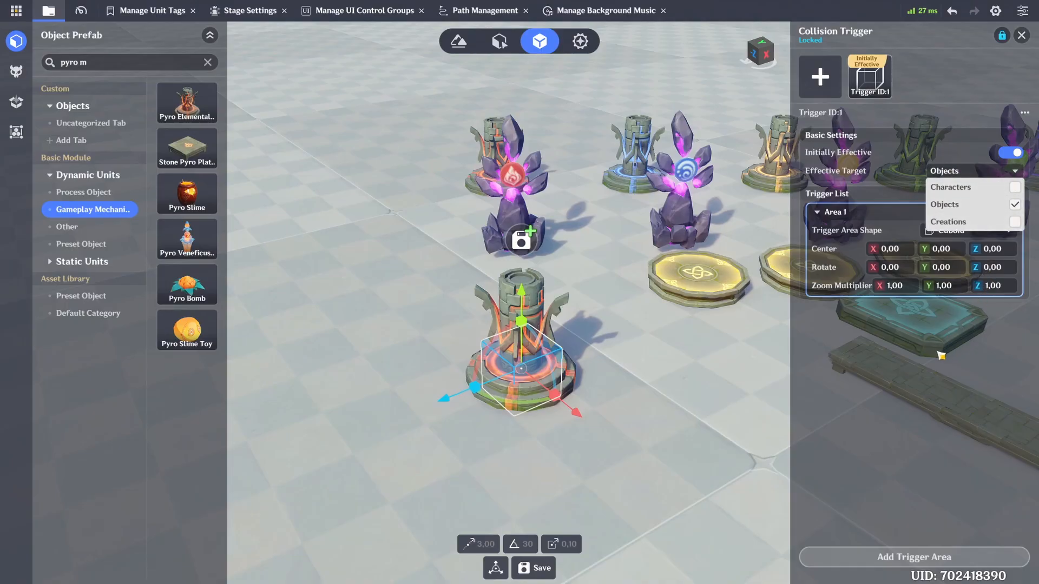
{"action": "left_click", "coordinate": [896, 339]}
Step: Change the monument's trigger area shape to Sphere and set its radius to 3
{"action": "left_click", "coordinate": [954, 230]}
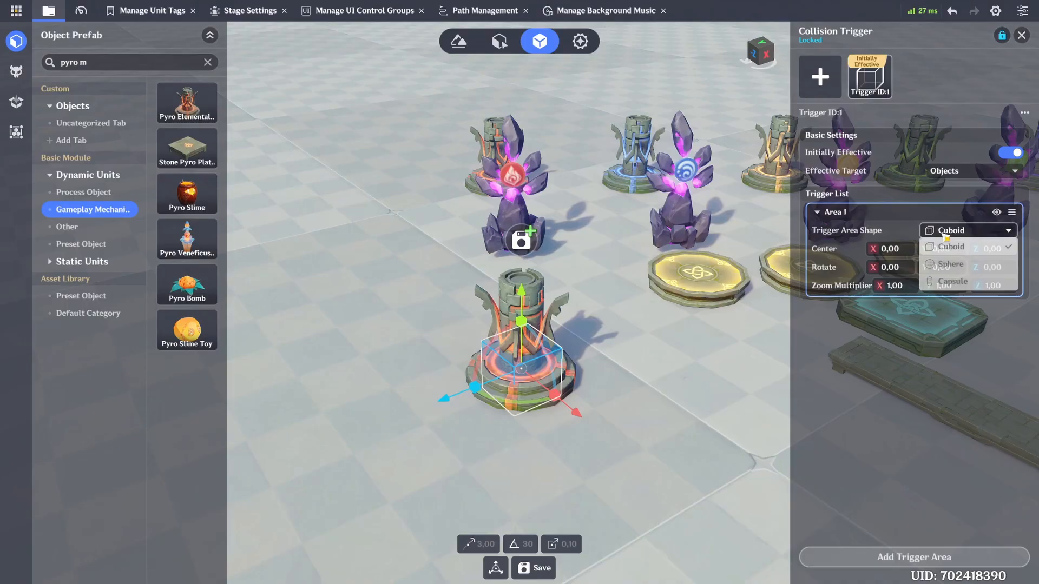
{"action": "left_click", "coordinate": [954, 265]}
{"action": "left_click", "coordinate": [953, 267]}
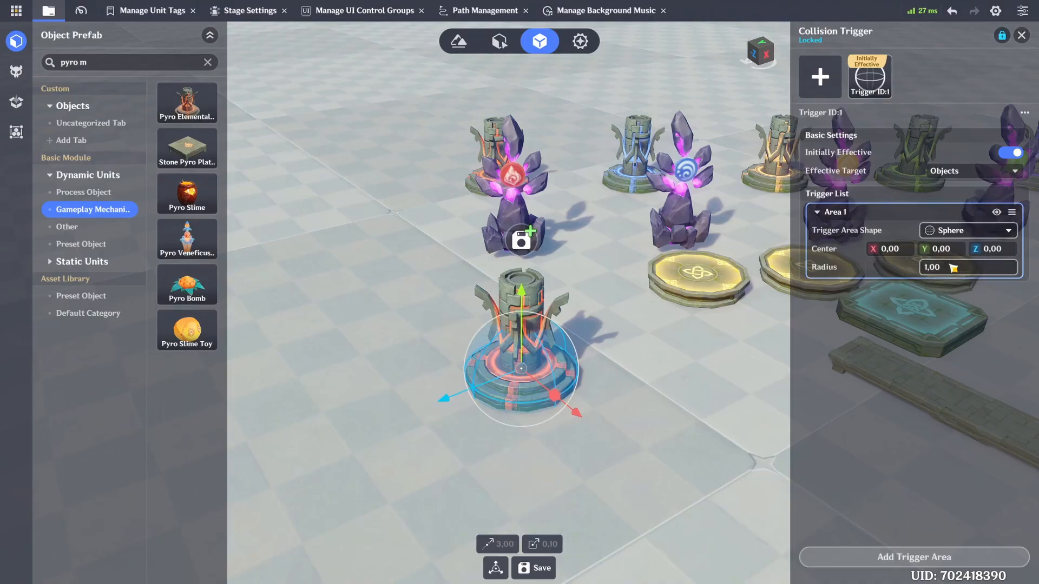
{"action": "type", "text": "3"}
{"action": "key", "text": "Return"}
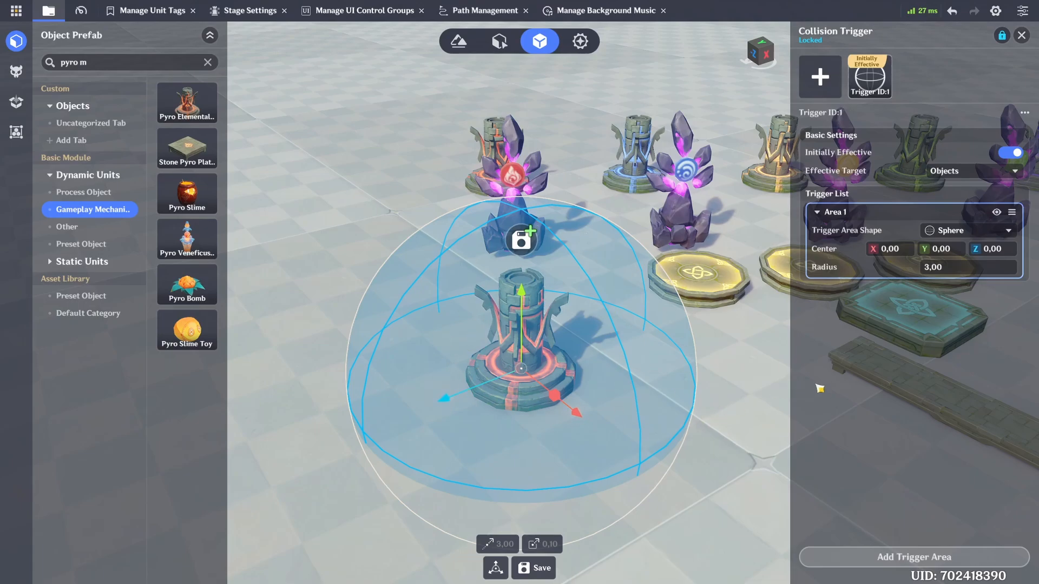
{"action": "left_click", "coordinate": [1021, 36]}
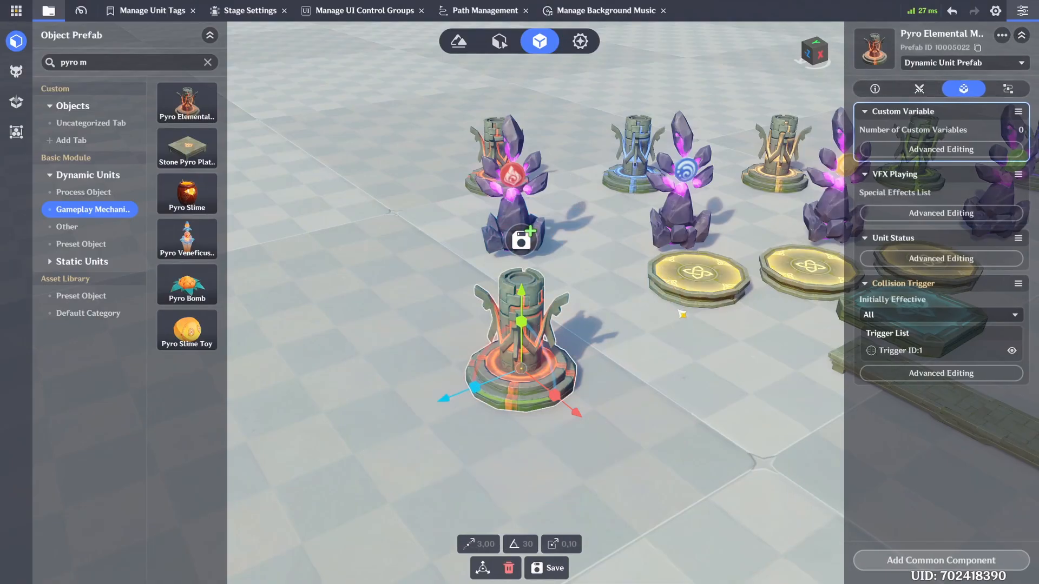
Step: Find the Hydro Elemental Monument among the gameplay prefabs and place one beside the new Pyro monument
{"action": "key", "text": "s"}
{"action": "left_click", "coordinate": [109, 63]}
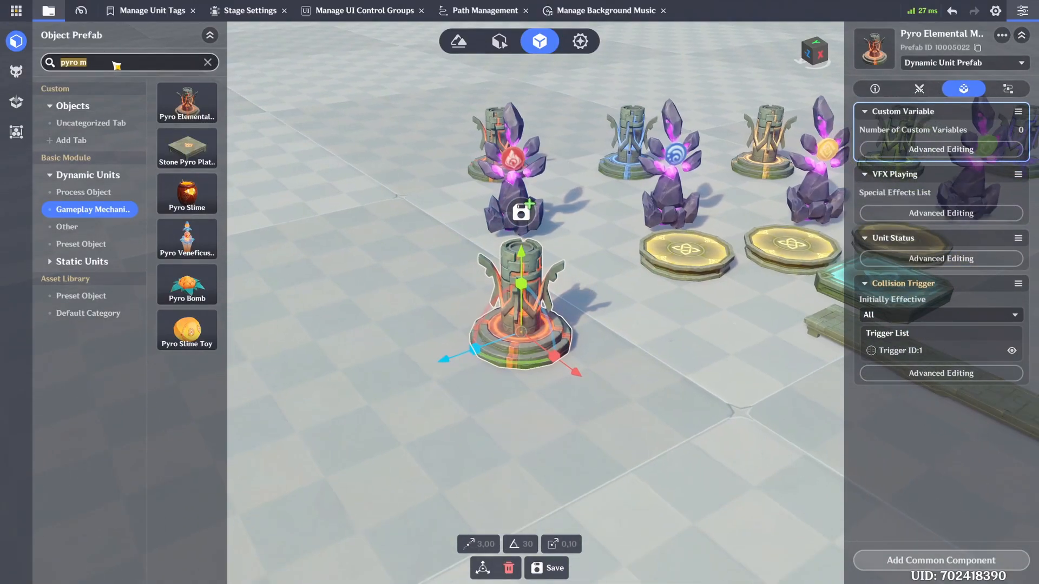
{"action": "type", "text": "hydro"}
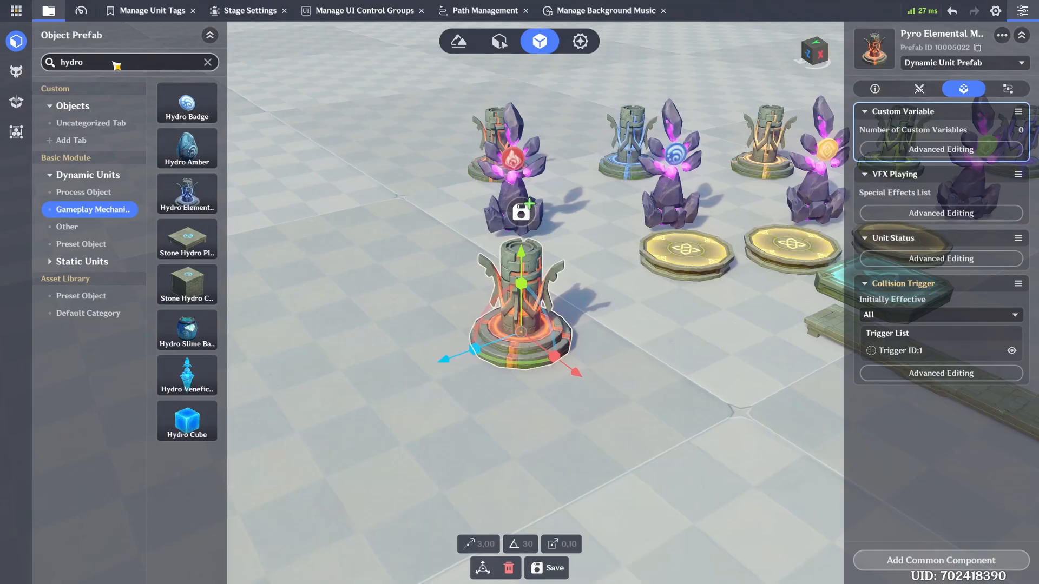
{"action": "left_click_drag", "start_coordinate": [187, 194], "coordinate": [685, 319]}
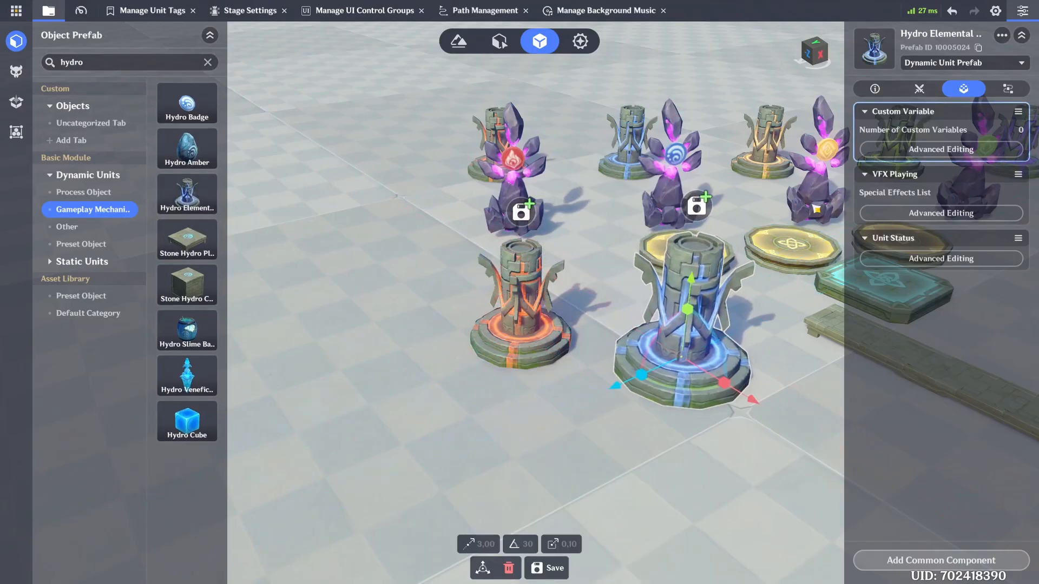
Step: Scale the new Hydro monument to 0.80 on all three axes and make it non-climbable
{"action": "left_click", "coordinate": [874, 89]}
{"action": "left_click", "coordinate": [900, 225]}
{"action": "type", "text": "0,8"}
{"action": "left_click", "coordinate": [946, 224]}
{"action": "type", "text": "0,8"}
{"action": "left_click", "coordinate": [998, 224]}
{"action": "type", "text": "0,8"}
{"action": "key", "text": "Return"}
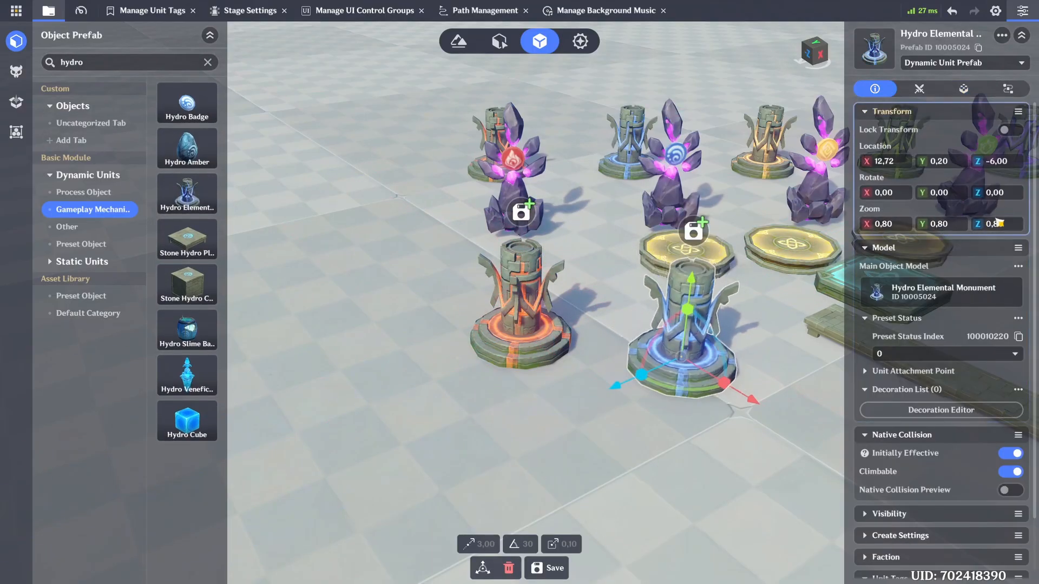
{"action": "left_click", "coordinate": [1009, 472]}
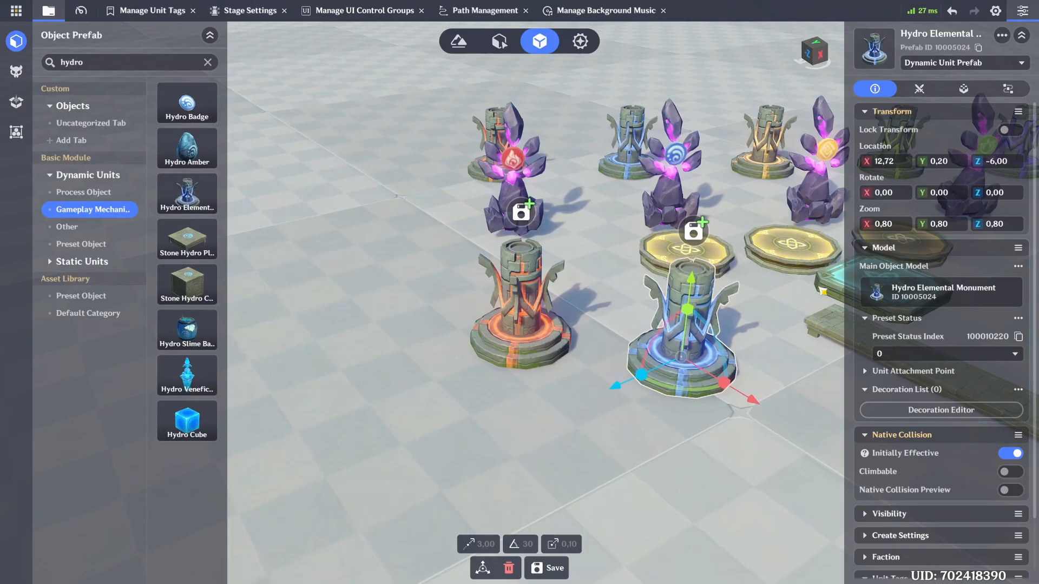
Step: Add a Collision Trigger component to the new Hydro Elemental Monument
{"action": "right_click_drag", "start_coordinate": [661, 302], "coordinate": [727, 311]}
{"action": "left_click", "coordinate": [964, 90]}
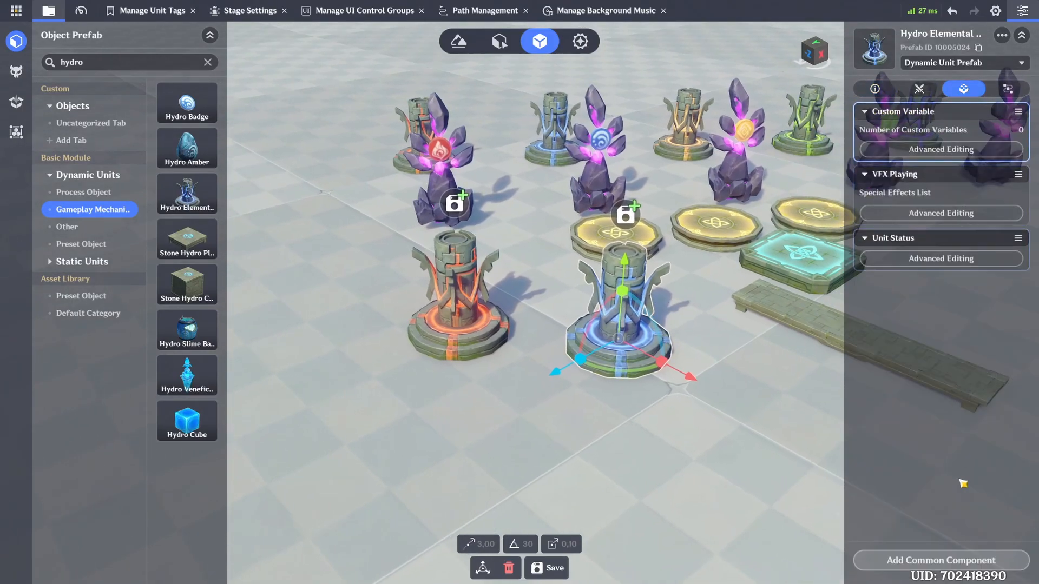
{"action": "left_click", "coordinate": [963, 562]}
{"action": "left_click", "coordinate": [737, 425]}
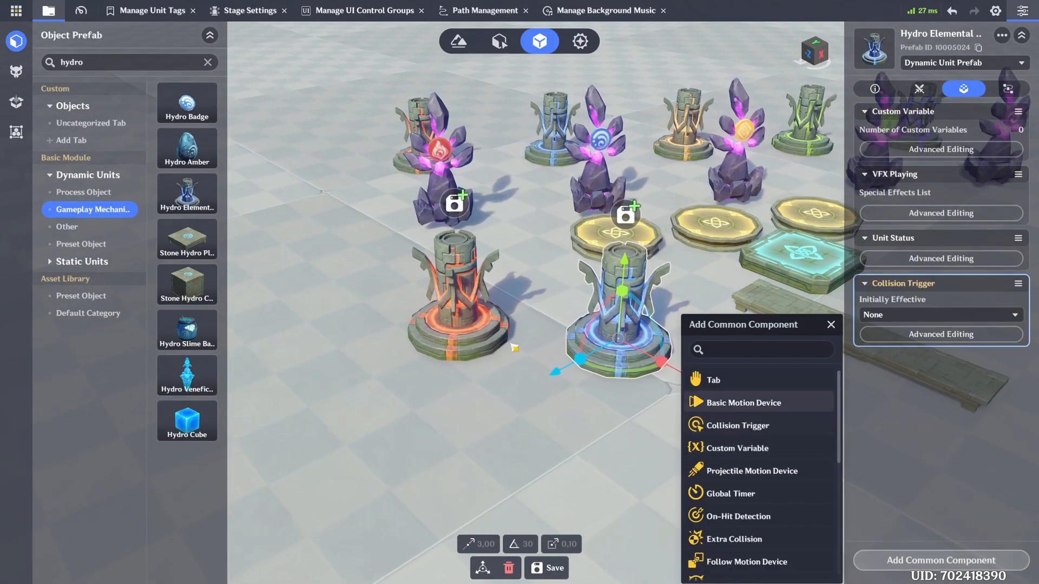
Step: Copy the new Pyro monument's Collision Trigger settings and paste them onto the new Hydro monument's Collision Trigger
{"action": "left_click", "coordinate": [470, 319]}
{"action": "left_click", "coordinate": [1018, 283]}
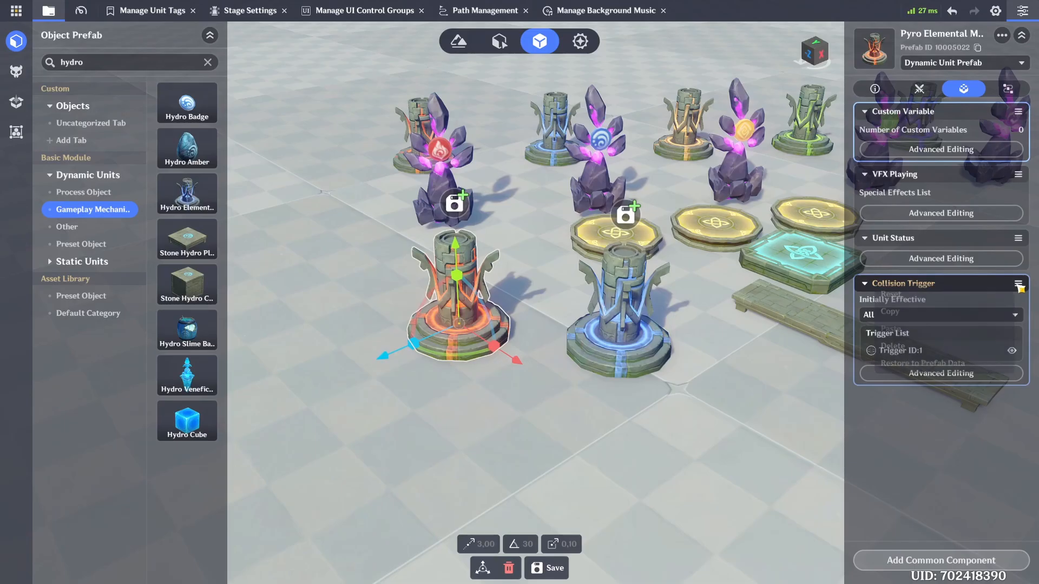
{"action": "left_click", "coordinate": [889, 311]}
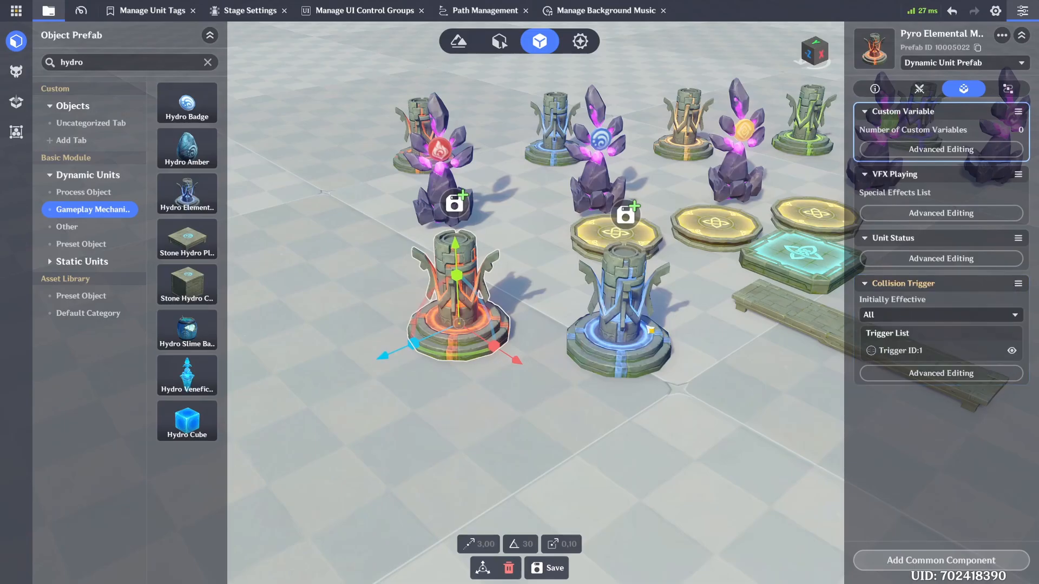
{"action": "left_click", "coordinate": [623, 303]}
{"action": "left_click", "coordinate": [1017, 284]}
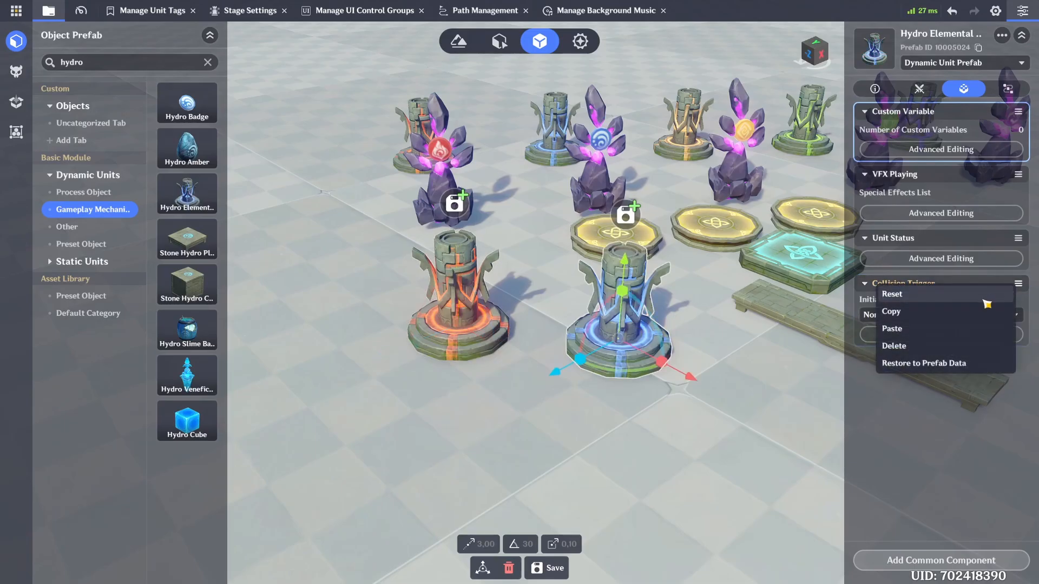
{"action": "left_click", "coordinate": [904, 329]}
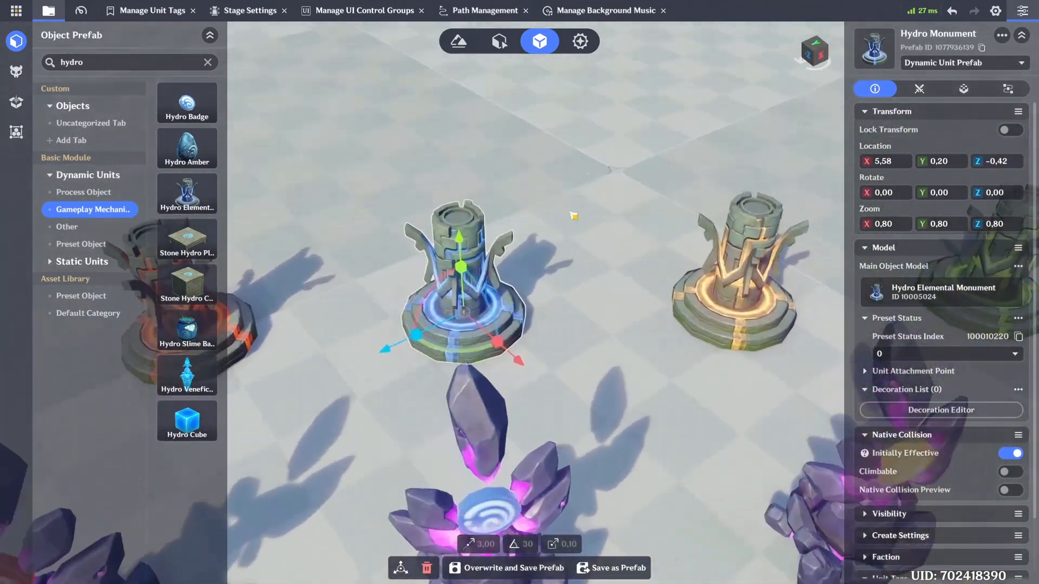
Step: Review the transform, native collision and Collision Trigger settings of the existing Hydro, Geo, Dendro and Electro Monuments
{"action": "key", "text": "w"}
{"action": "left_click", "coordinate": [964, 89]}
{"action": "key", "text": "d"}
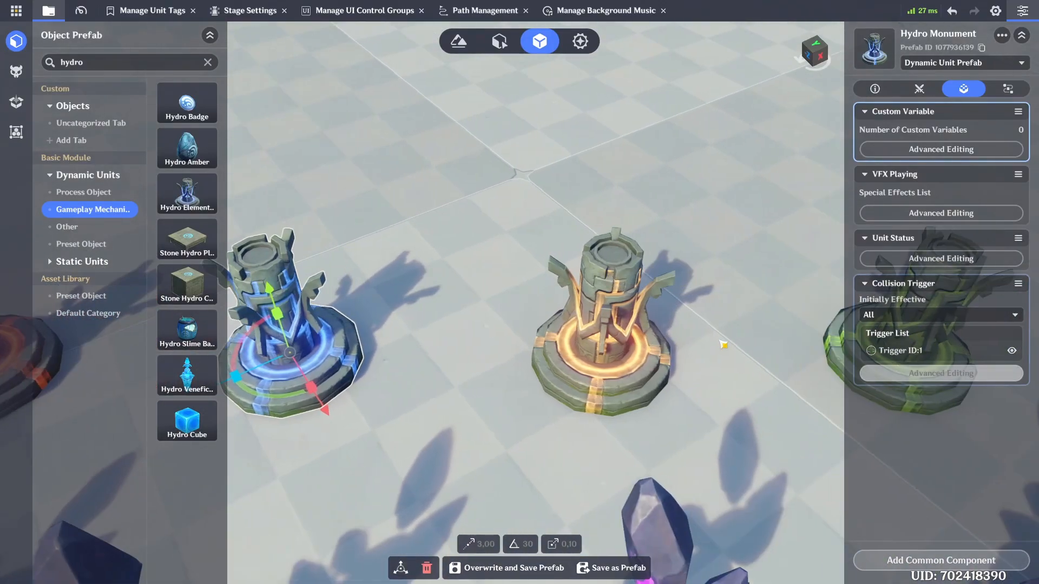
{"action": "left_click", "coordinate": [630, 335]}
{"action": "left_click", "coordinate": [874, 88]}
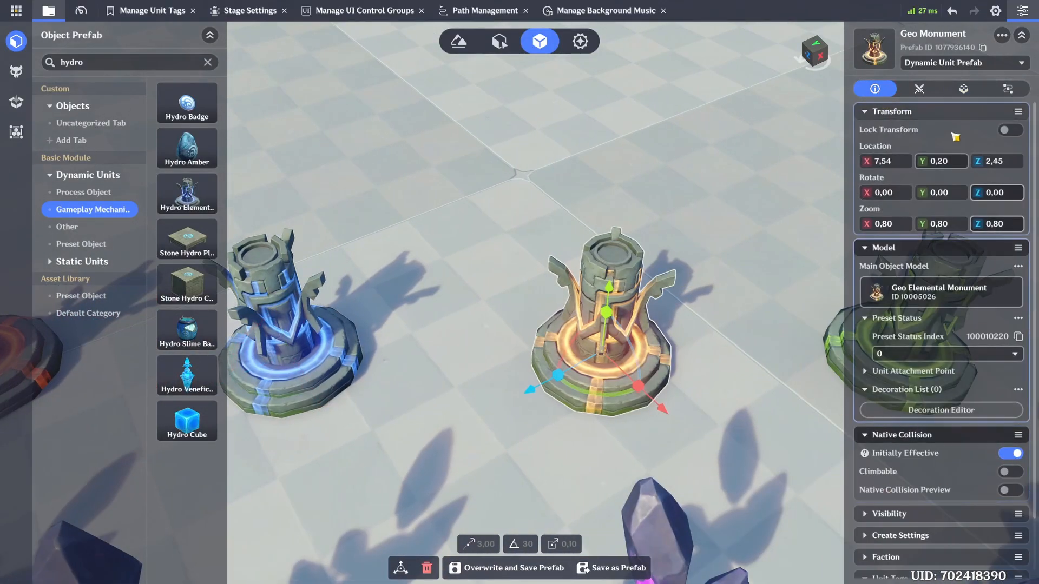
{"action": "left_click", "coordinate": [963, 89]}
{"action": "key", "text": "d"}
{"action": "left_click", "coordinate": [661, 335]}
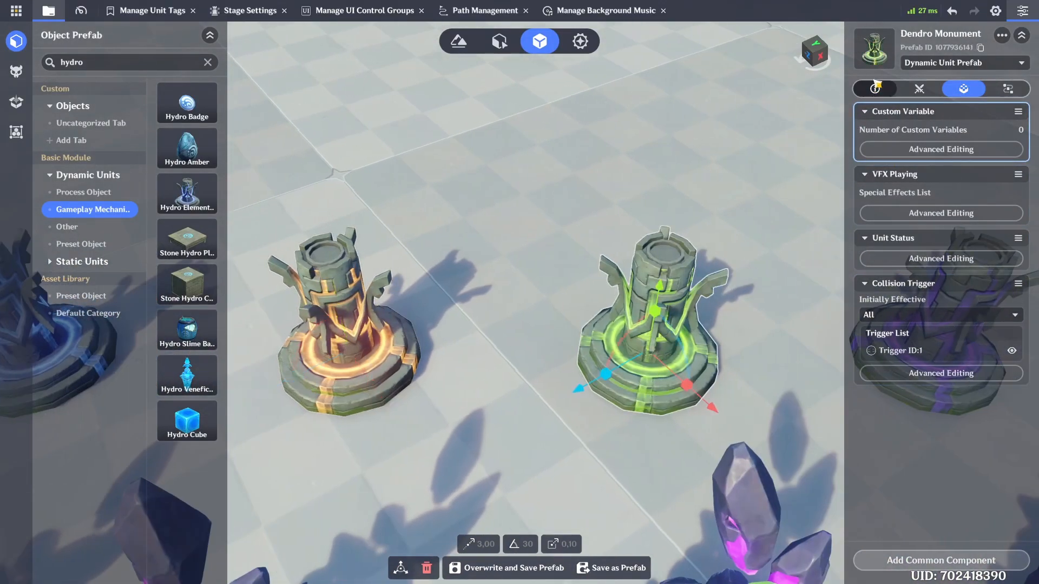
{"action": "left_click", "coordinate": [874, 88]}
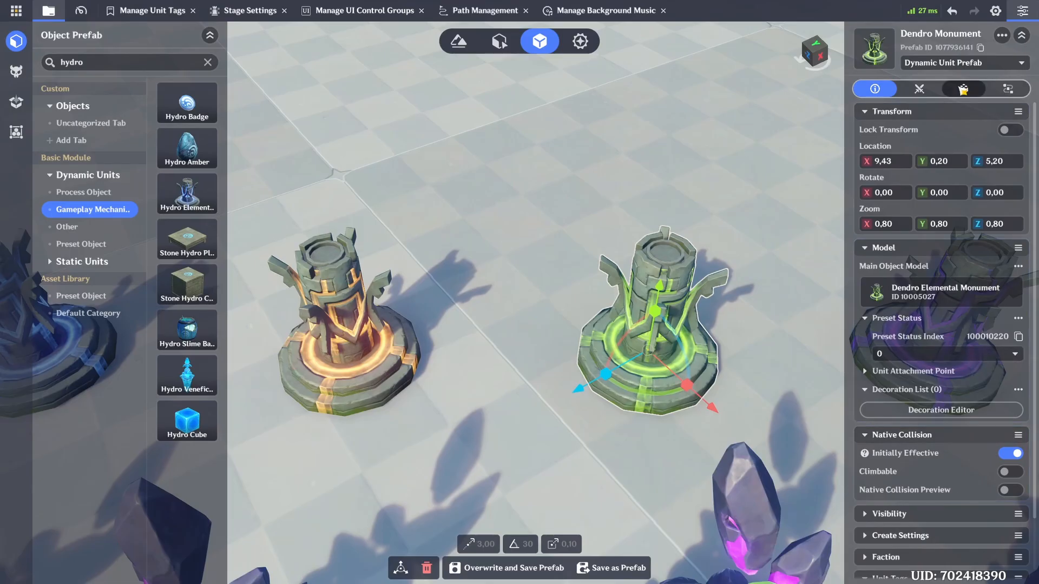
{"action": "left_click", "coordinate": [963, 89]}
{"action": "key", "text": "d"}
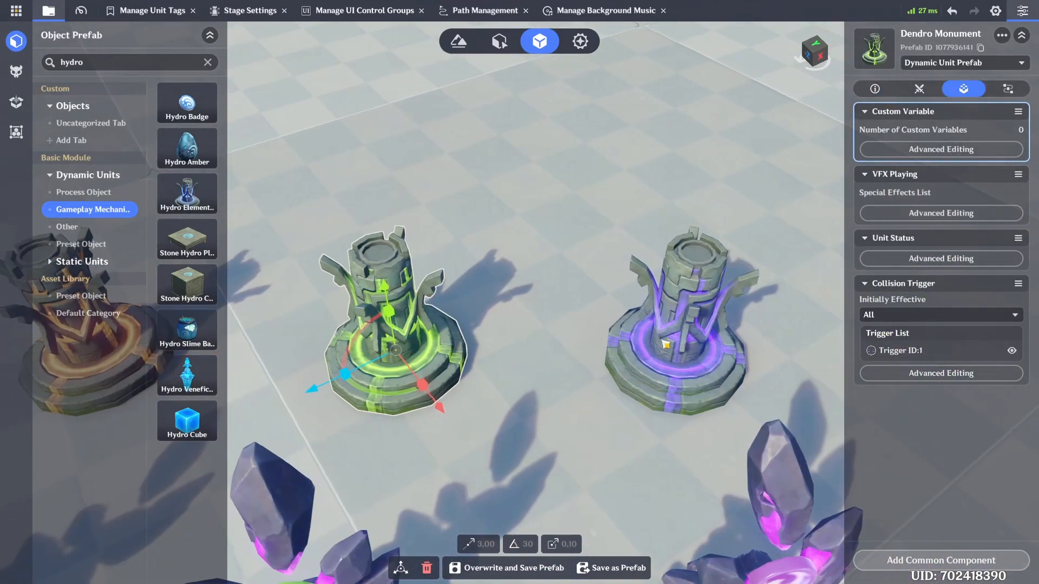
{"action": "left_click", "coordinate": [666, 344]}
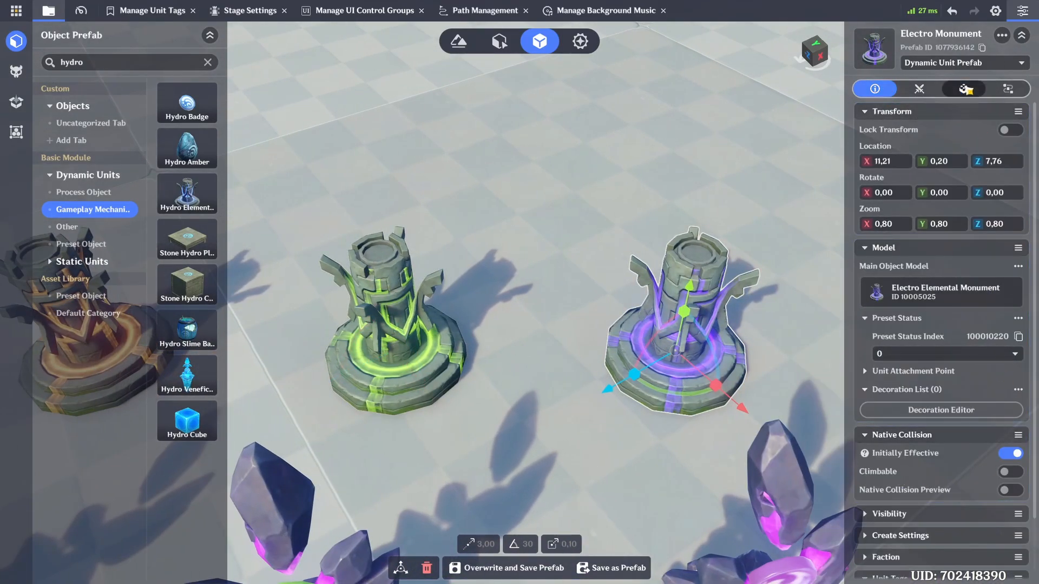
{"action": "left_click", "coordinate": [966, 89]}
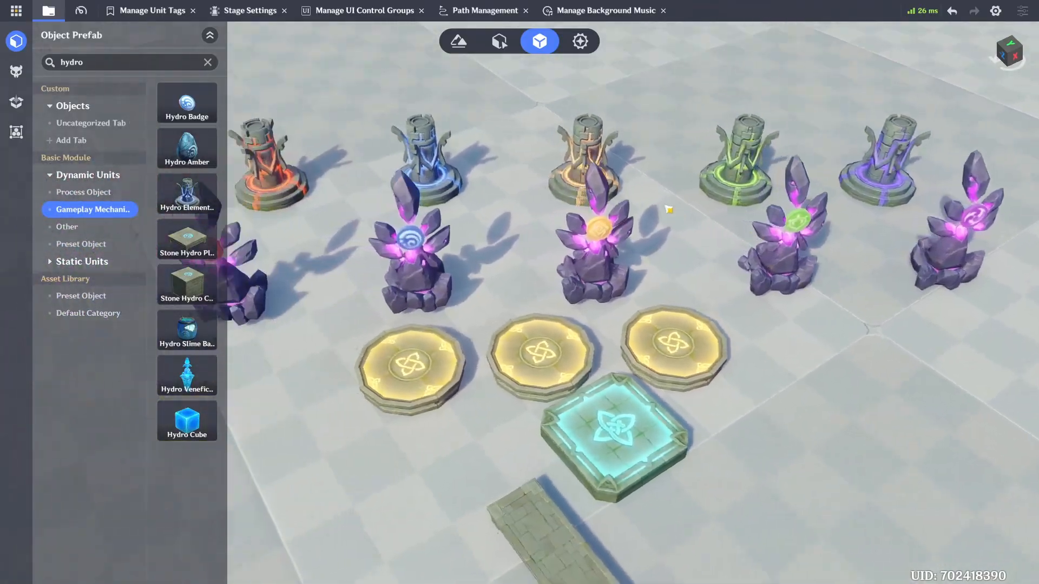
{"action": "right_click_drag", "start_coordinate": [669, 209], "coordinate": [672, 192]}
{"action": "key", "text": "s"}
{"action": "key", "text": "d"}
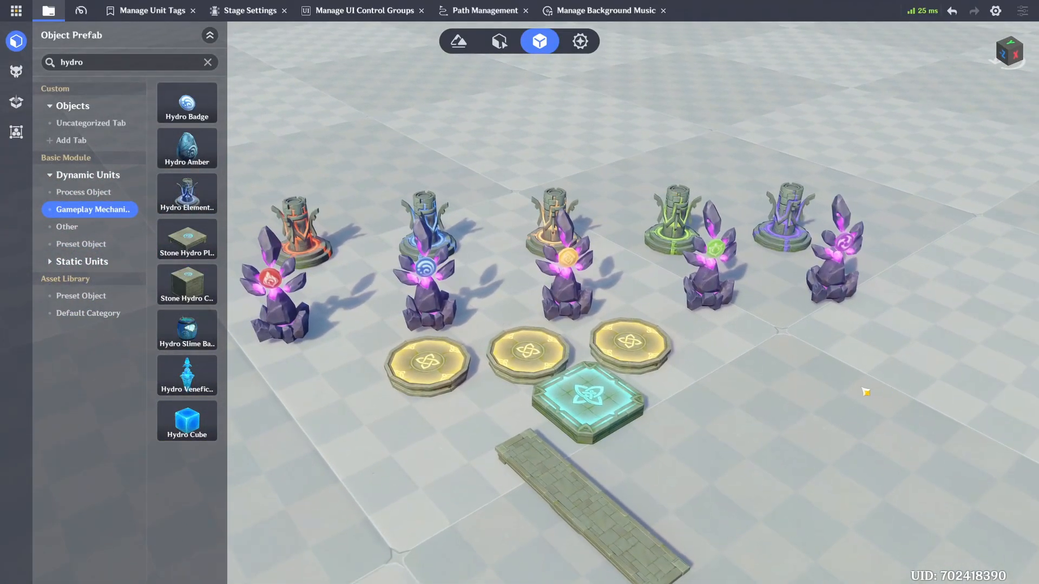
Step: Open the custom variables of the default player template and add one new standard variable
{"action": "left_click", "coordinate": [579, 41]}
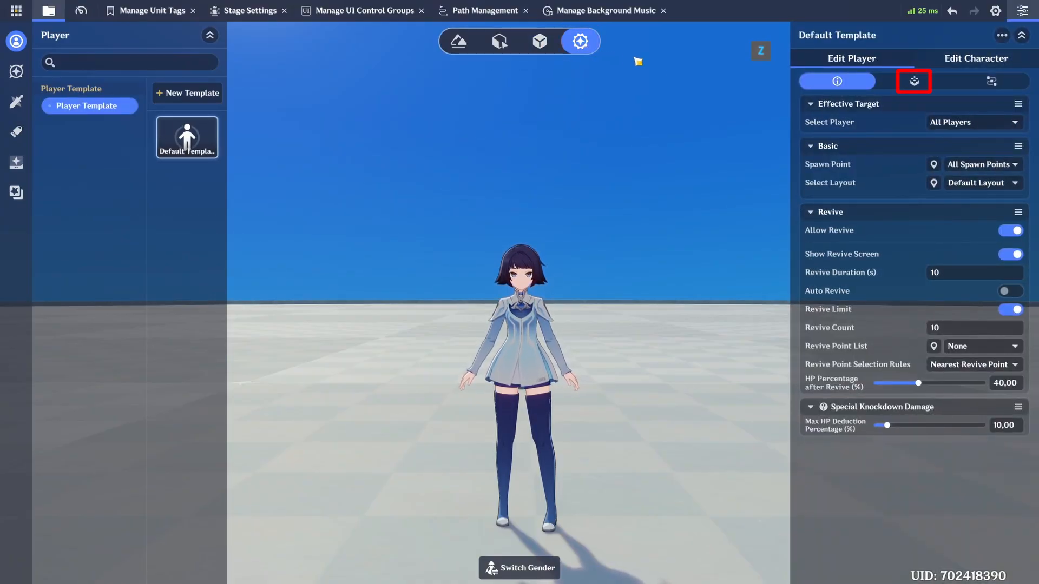
{"action": "left_click", "coordinate": [912, 81]}
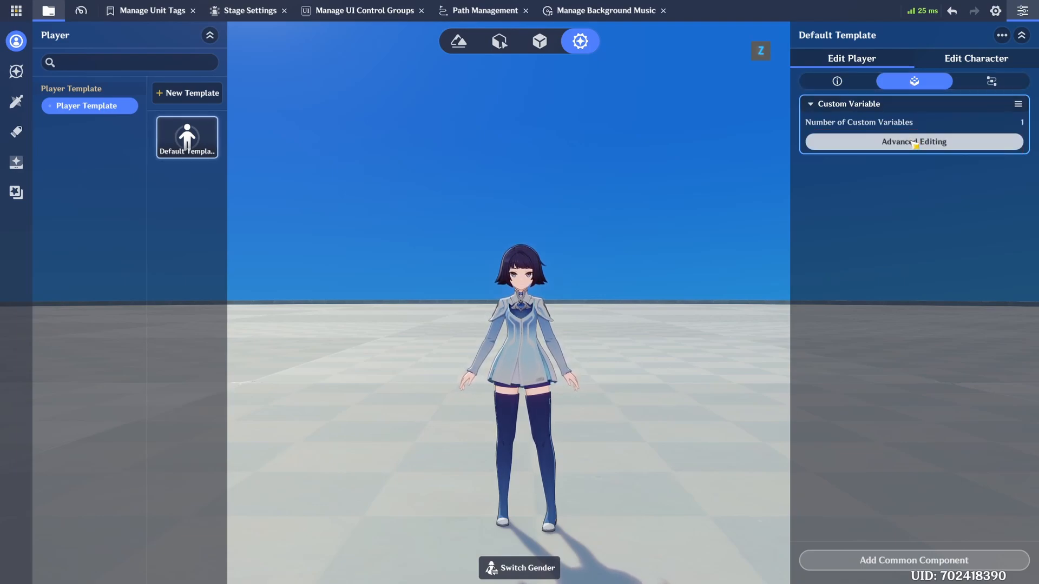
{"action": "left_click", "coordinate": [914, 142]}
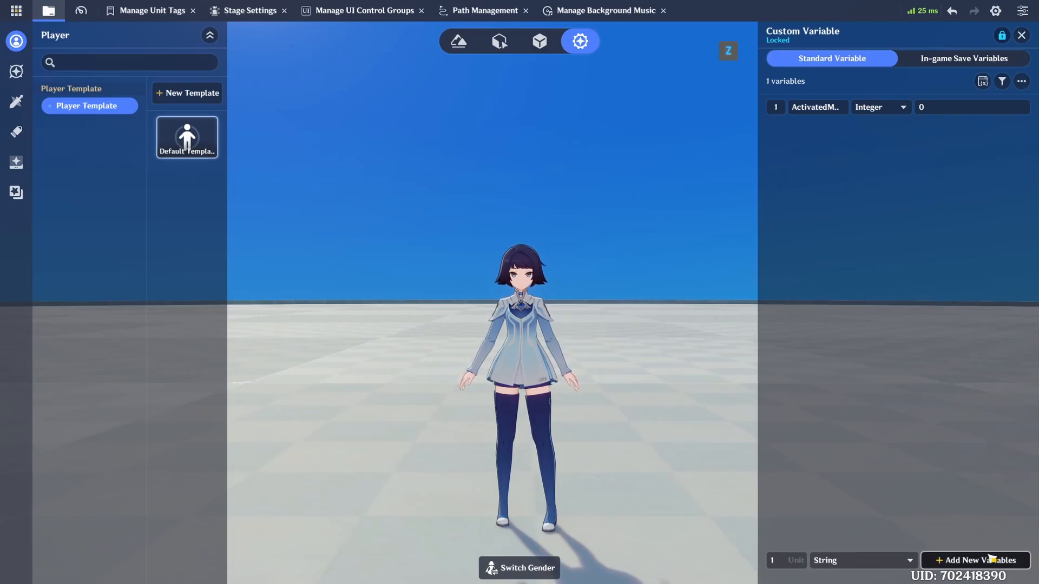
{"action": "left_click", "coordinate": [972, 562]}
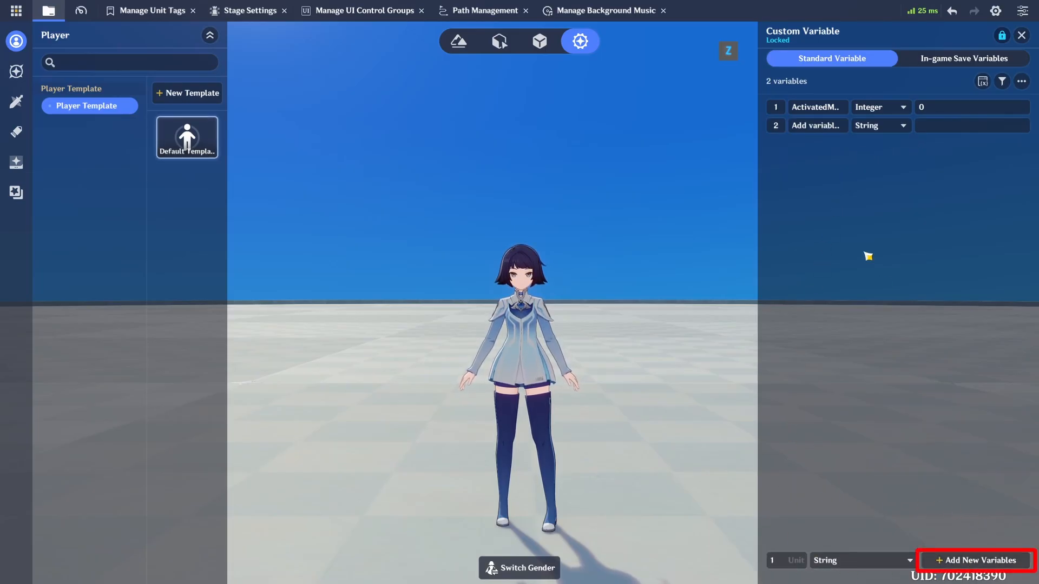
Step: Name the new player variable "Activated Monu" and set its type to Integer
{"action": "left_click", "coordinate": [833, 129]}
{"action": "type", "text": "Acti"}
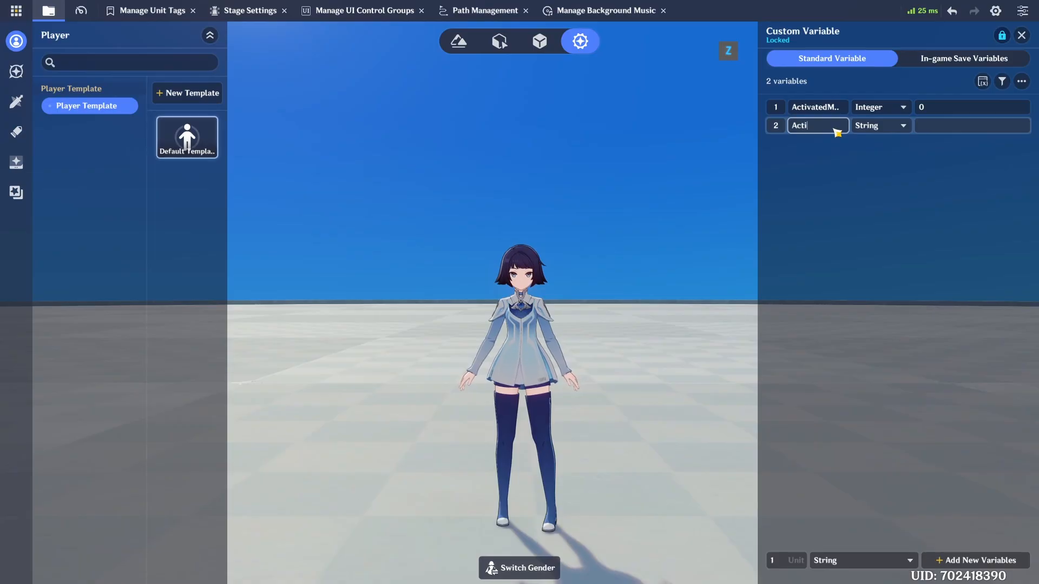
{"action": "type", "text": "vated Monu"}
{"action": "left_click", "coordinate": [865, 127]}
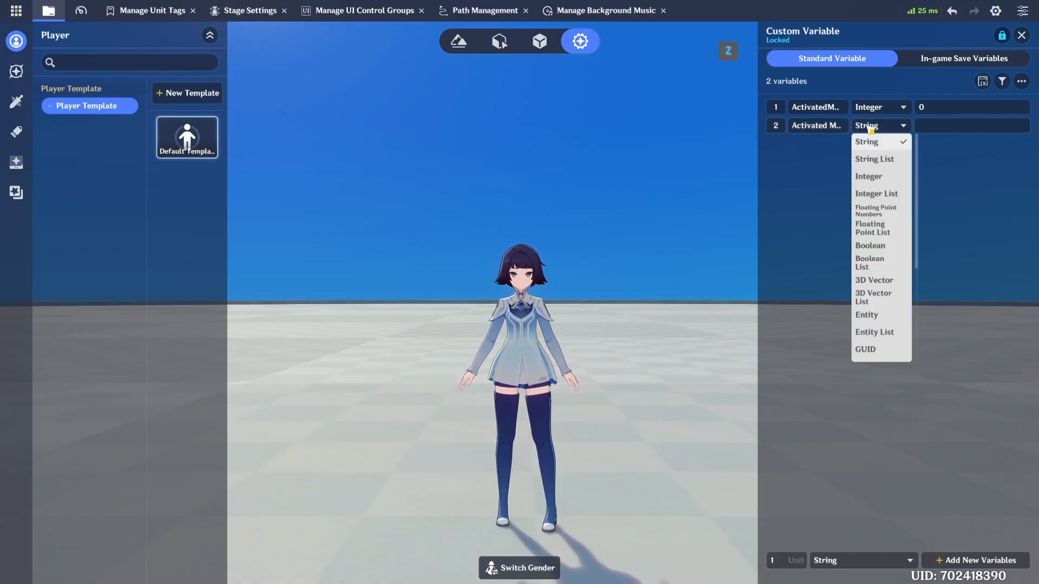
{"action": "left_click", "coordinate": [877, 177]}
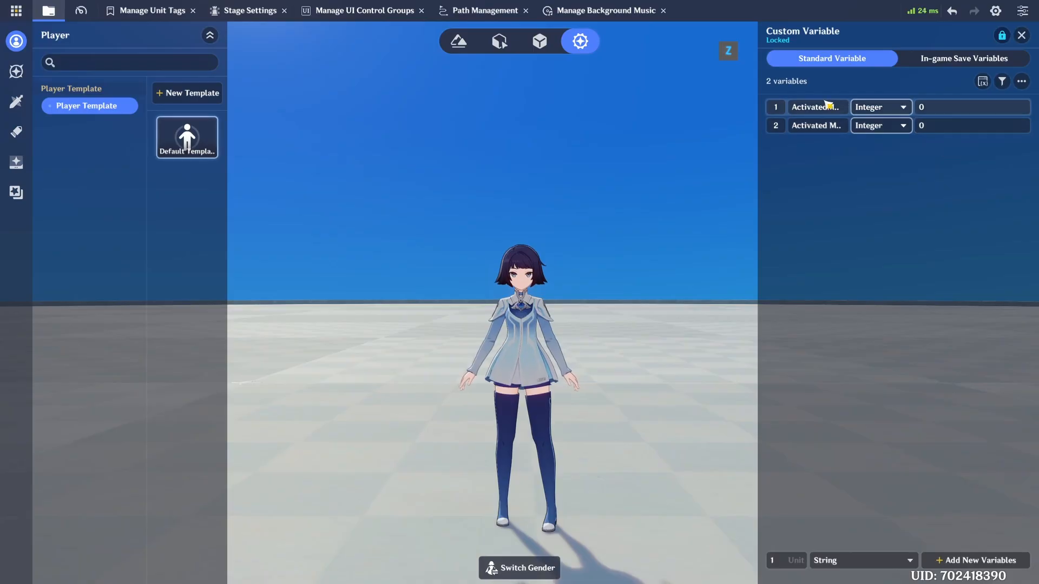
Step: Delete the second player variable, close the custom variable list and return to the prefab library
{"action": "right_click", "coordinate": [776, 126]}
{"action": "left_click", "coordinate": [799, 169]}
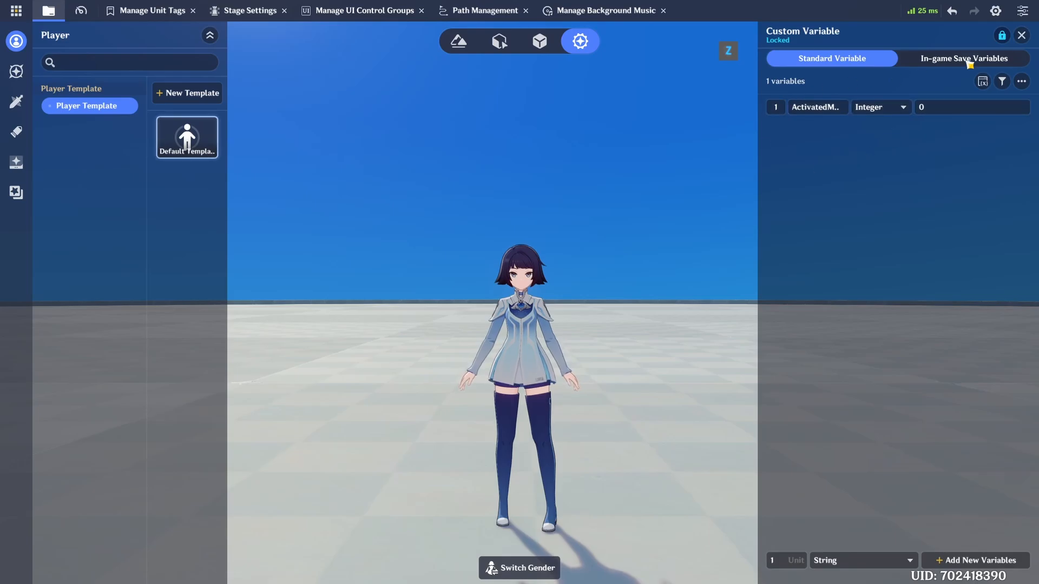
{"action": "left_click", "coordinate": [1021, 35]}
{"action": "left_click", "coordinate": [539, 41]}
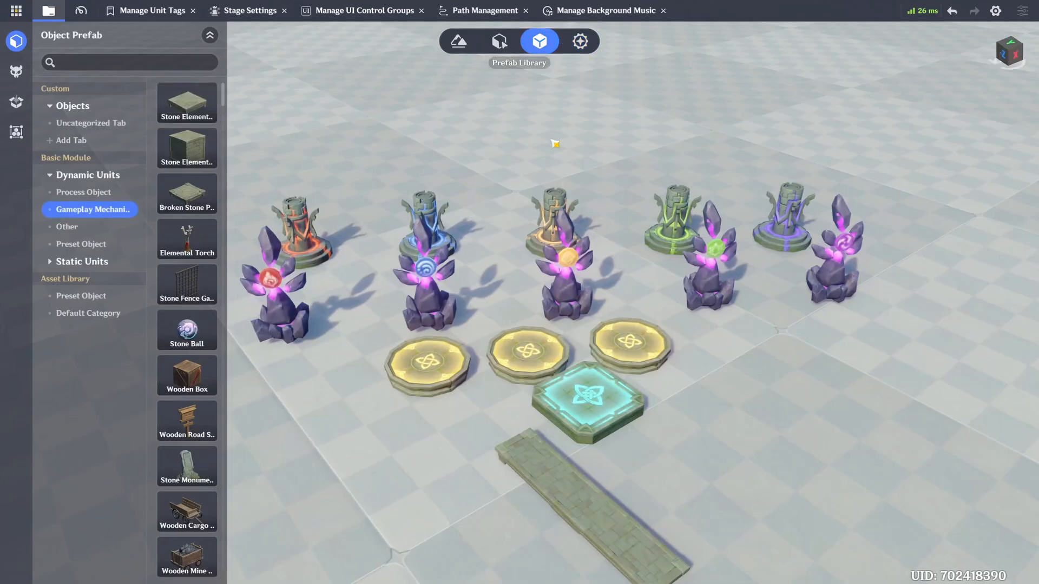
Step: Inspect the names and basic settings of the Inner Left, Inner Middle, Inner Right and Outer Platforms
{"action": "right_click_drag", "start_coordinate": [573, 166], "coordinate": [575, 171]}
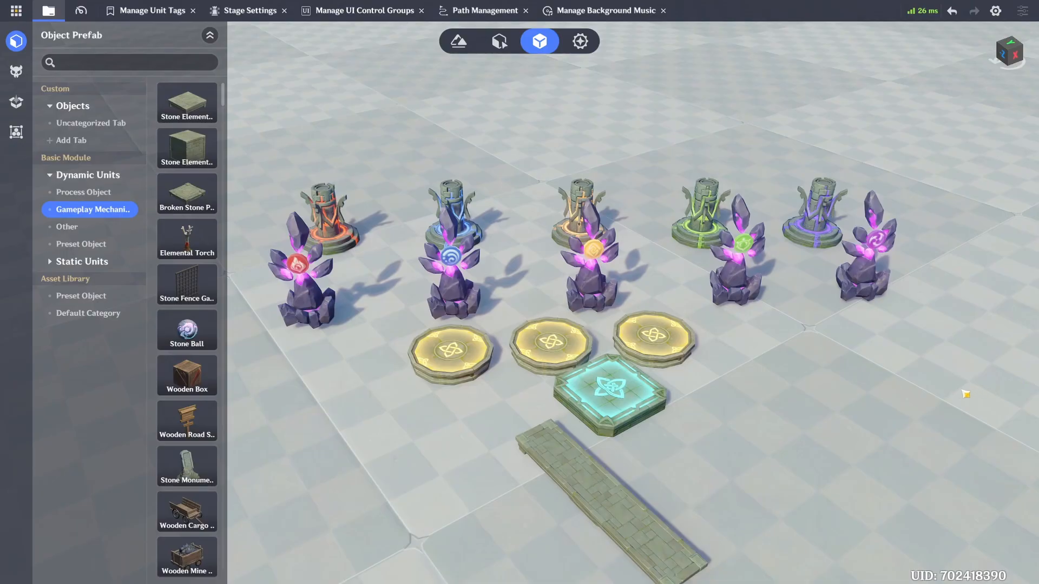
{"action": "scroll", "coordinate": [835, 374], "scroll_direction": "up", "scroll_amount": 4}
{"action": "key", "text": "a"}
{"action": "key", "text": "s"}
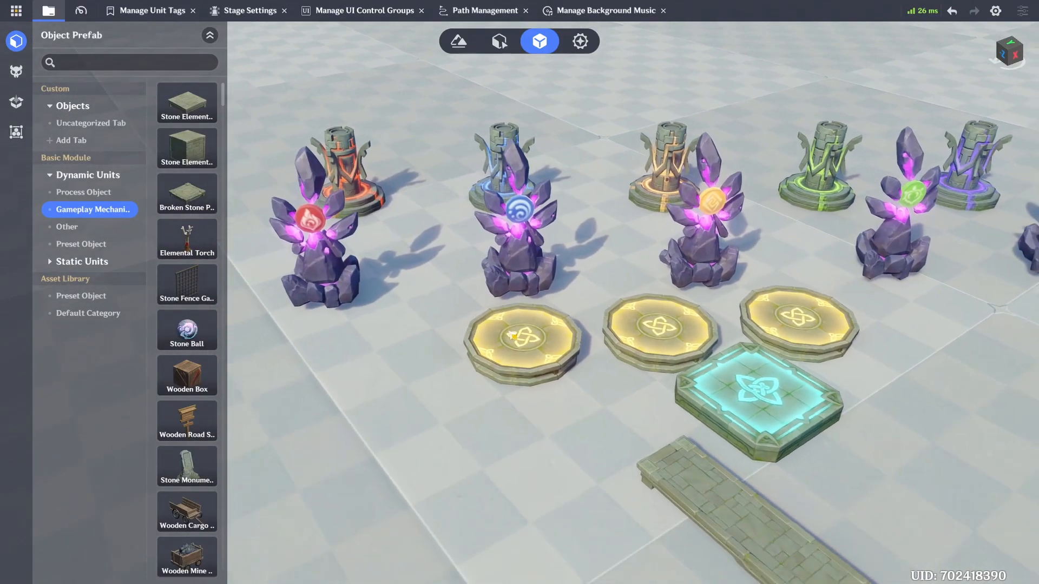
{"action": "key", "text": "s"}
{"action": "key", "text": "d"}
{"action": "left_click", "coordinate": [527, 261]}
{"action": "key", "text": "w"}
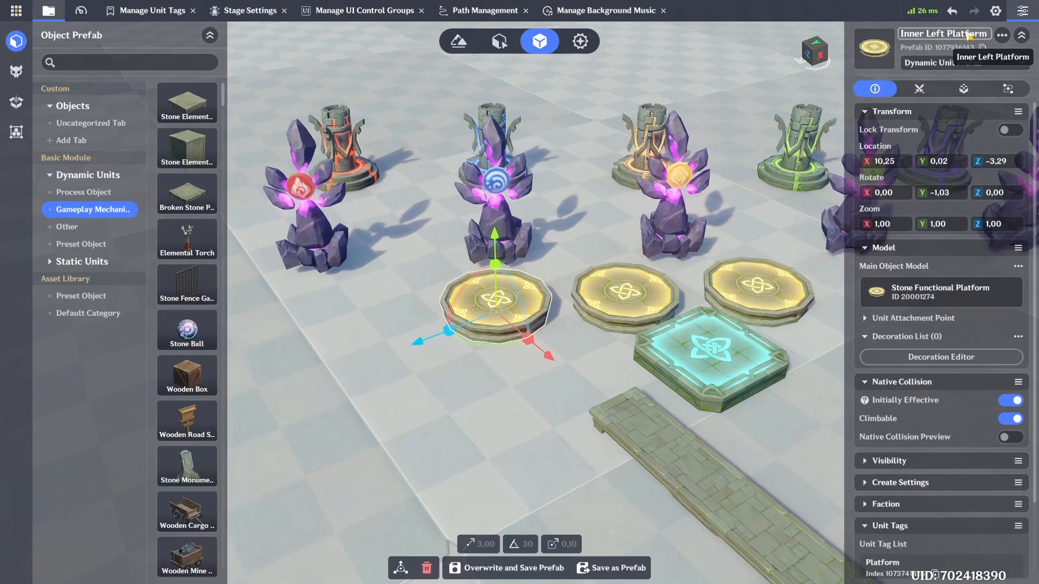
{"action": "left_click", "coordinate": [630, 293]}
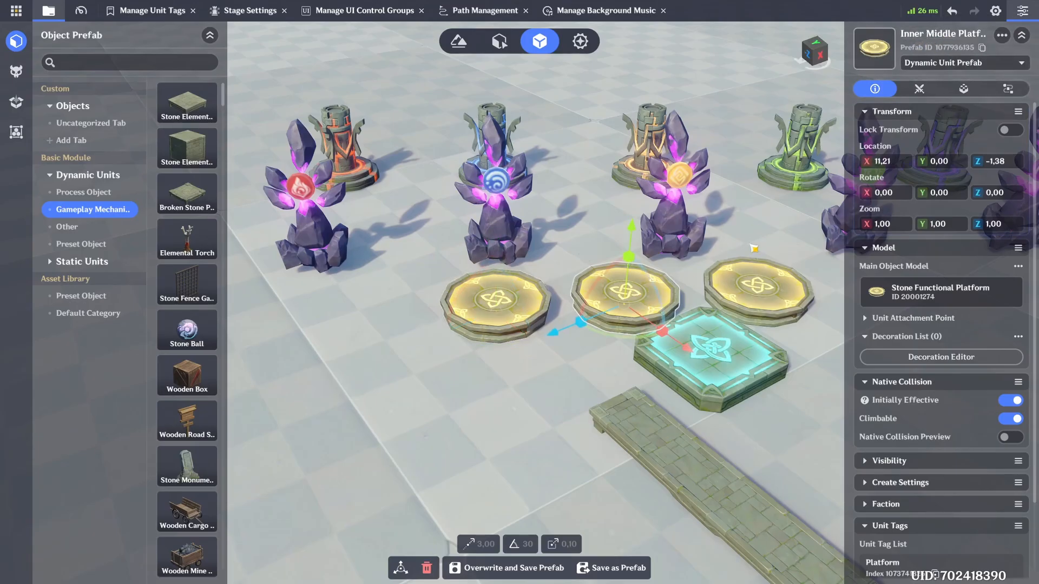
{"action": "left_click", "coordinate": [753, 290]}
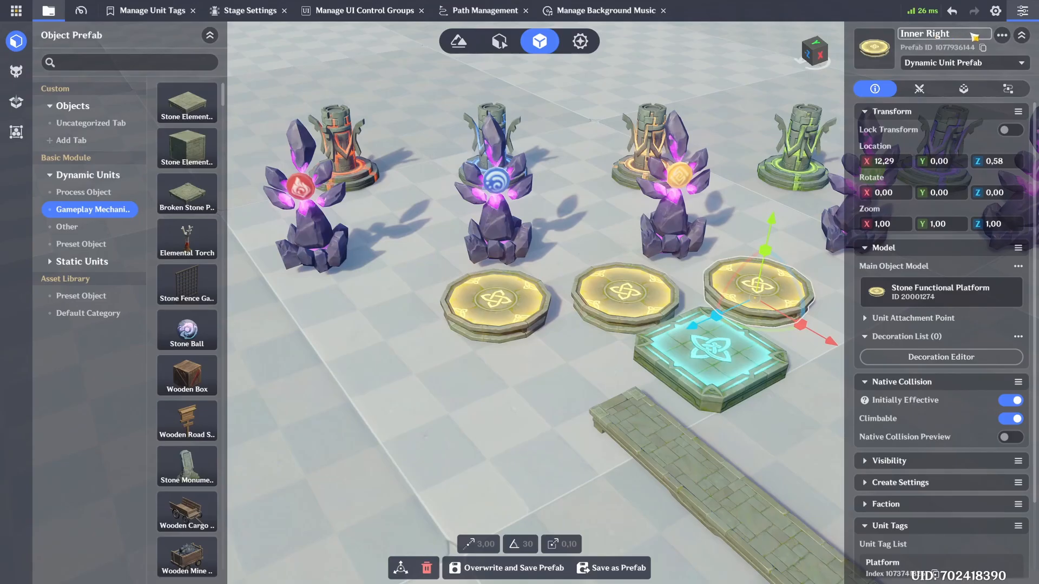
{"action": "left_click", "coordinate": [714, 364]}
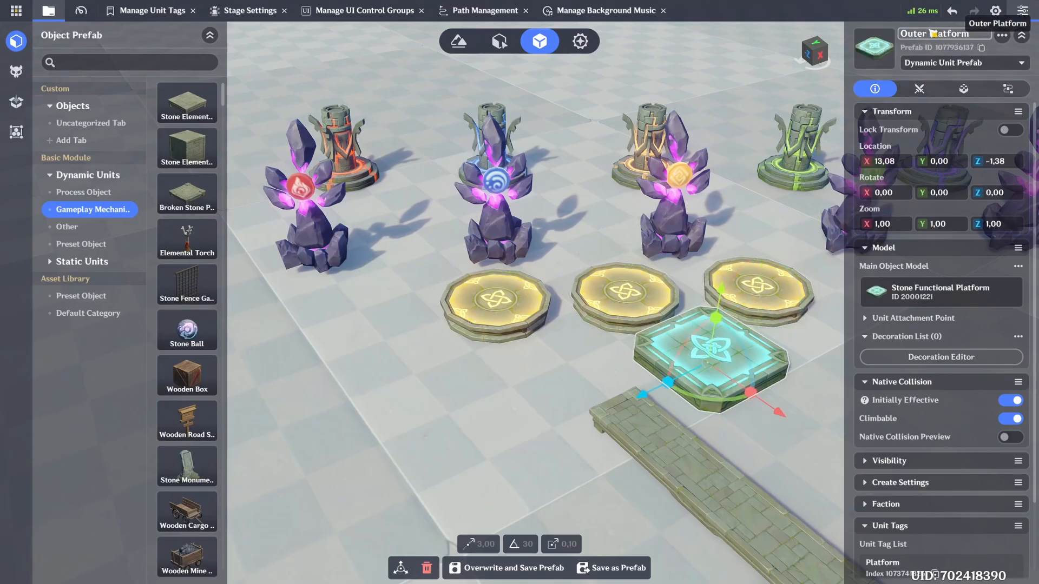
{"action": "left_click", "coordinate": [551, 383]}
Step: Search the Process Object prefabs for "stone fun", place a trial copy of the round Stone Functional Platform, and remove it
{"action": "left_click", "coordinate": [121, 62]}
{"action": "type", "text": "sto"}
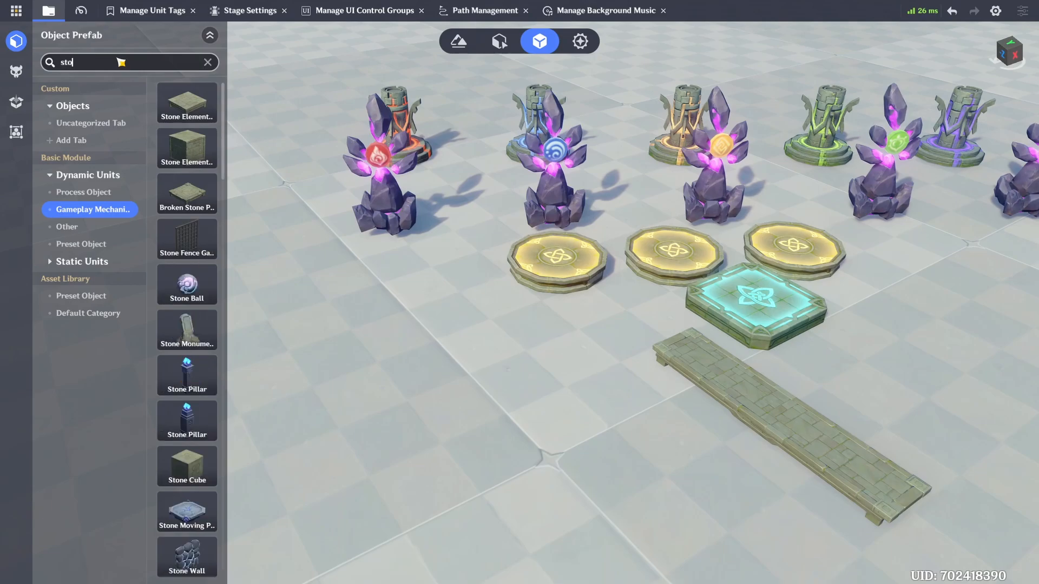
{"action": "type", "text": "ne f"}
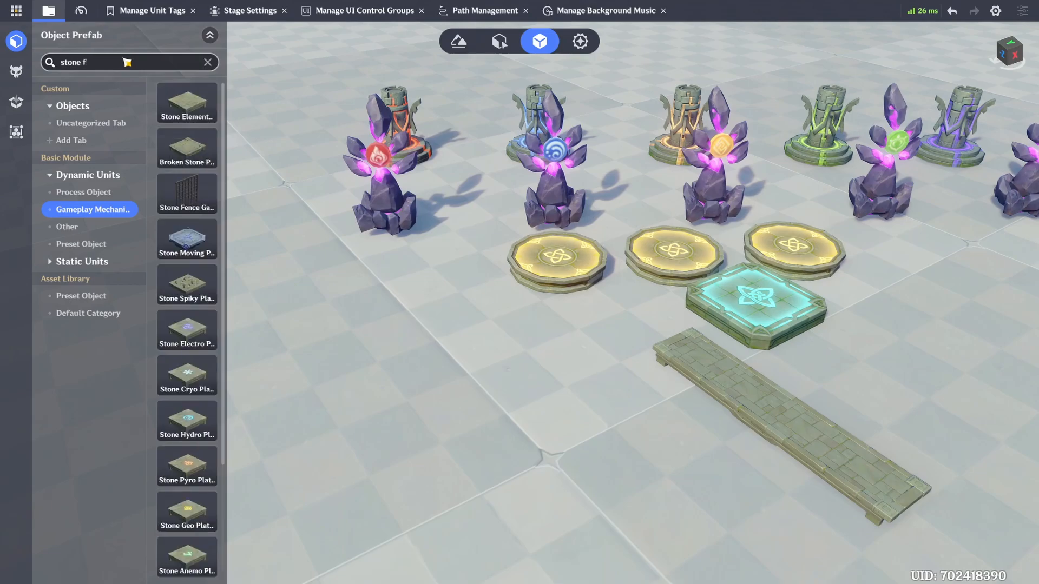
{"action": "type", "text": "un"}
{"action": "left_click", "coordinate": [122, 193]}
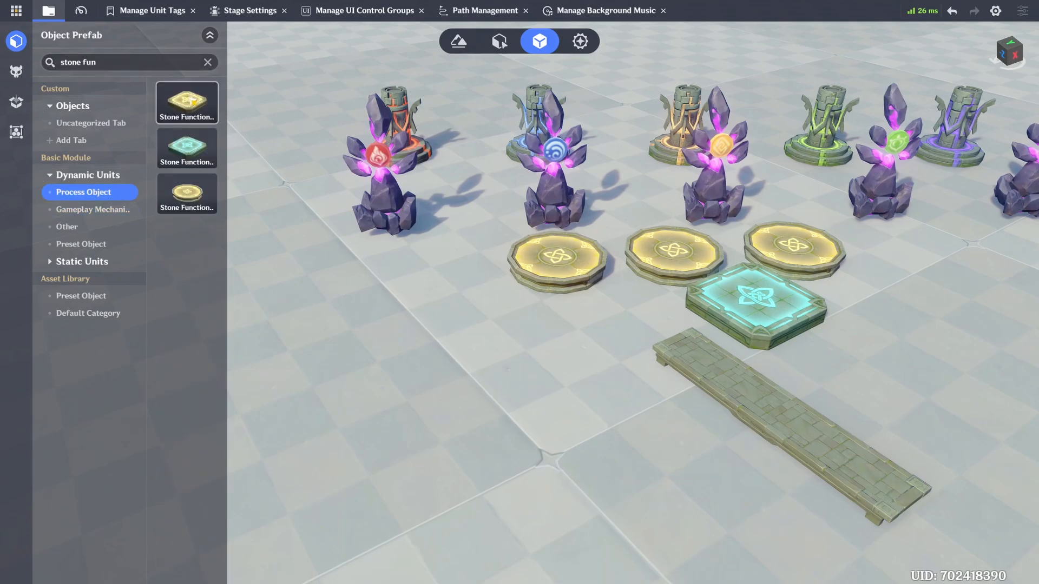
{"action": "left_click_drag", "start_coordinate": [192, 208], "coordinate": [488, 413]}
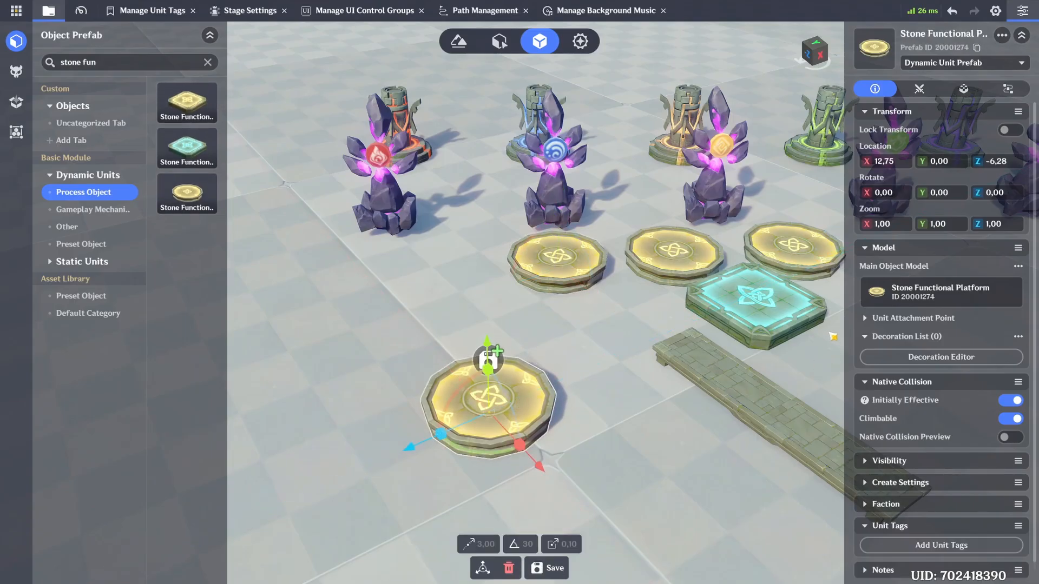
{"action": "key", "text": "Delete"}
Step: Review which unit tags are assigned to the Inner Left Platform
{"action": "left_click", "coordinate": [560, 267]}
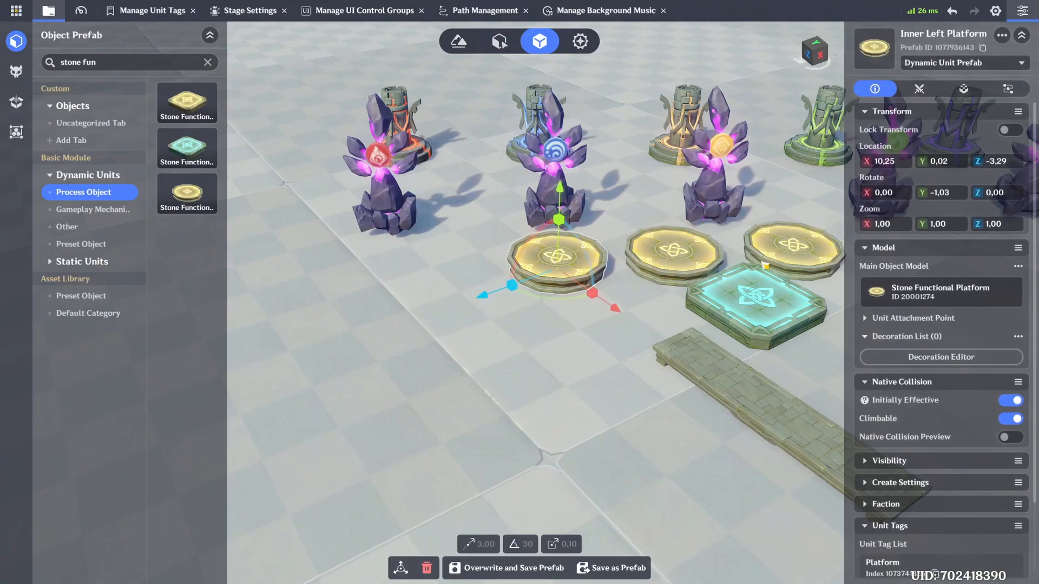
{"action": "scroll", "coordinate": [955, 325], "scroll_direction": "down", "scroll_amount": 3}
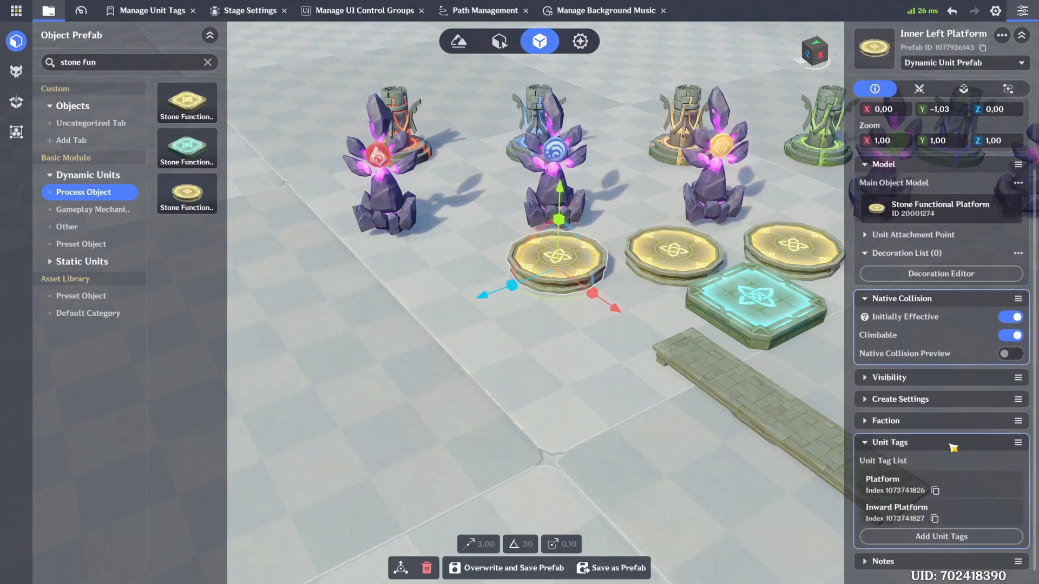
{"action": "left_click", "coordinate": [919, 535]}
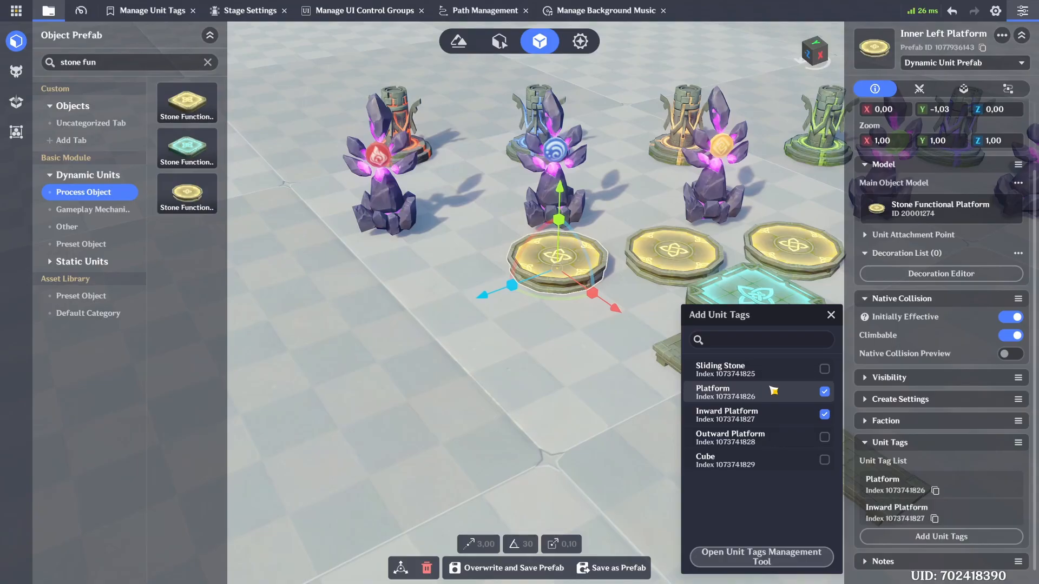
{"action": "left_click", "coordinate": [832, 317]}
Step: Review the Inner Left Platform's Collision Trigger component, including its effective target and trigger area settings
{"action": "left_click", "coordinate": [963, 90]}
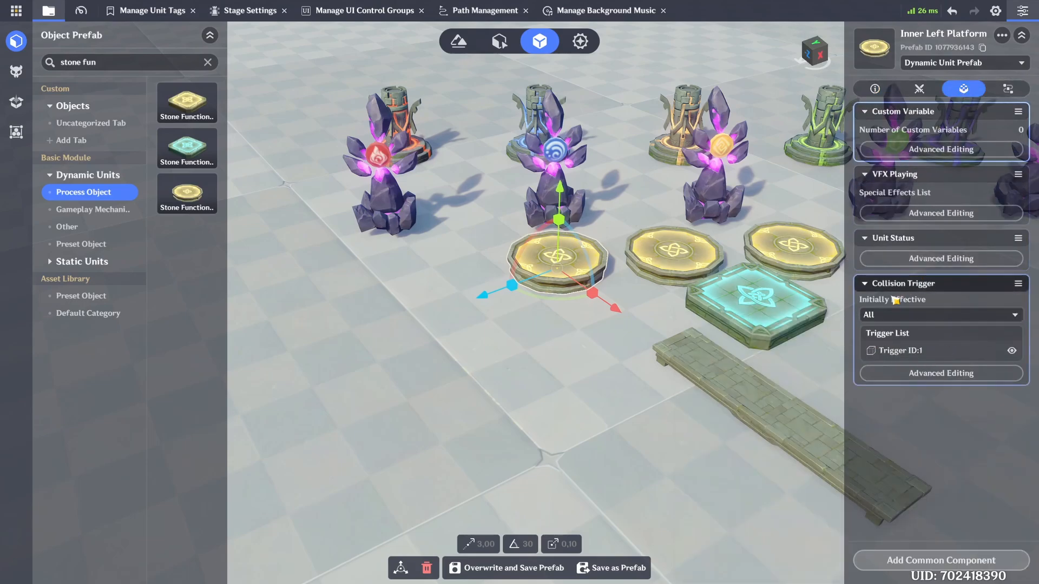
{"action": "left_click", "coordinate": [924, 564]}
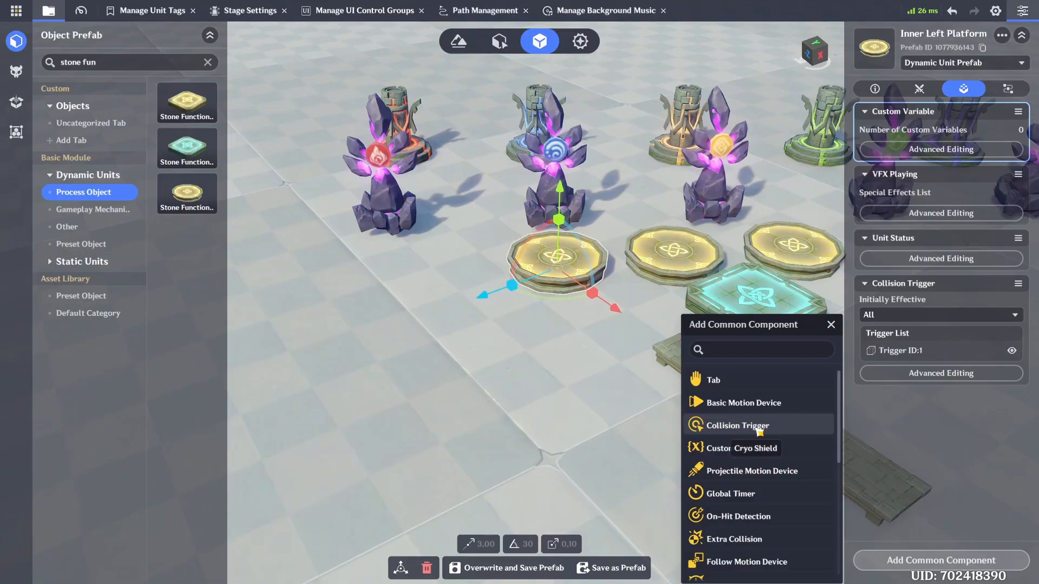
{"action": "left_click", "coordinate": [794, 427]}
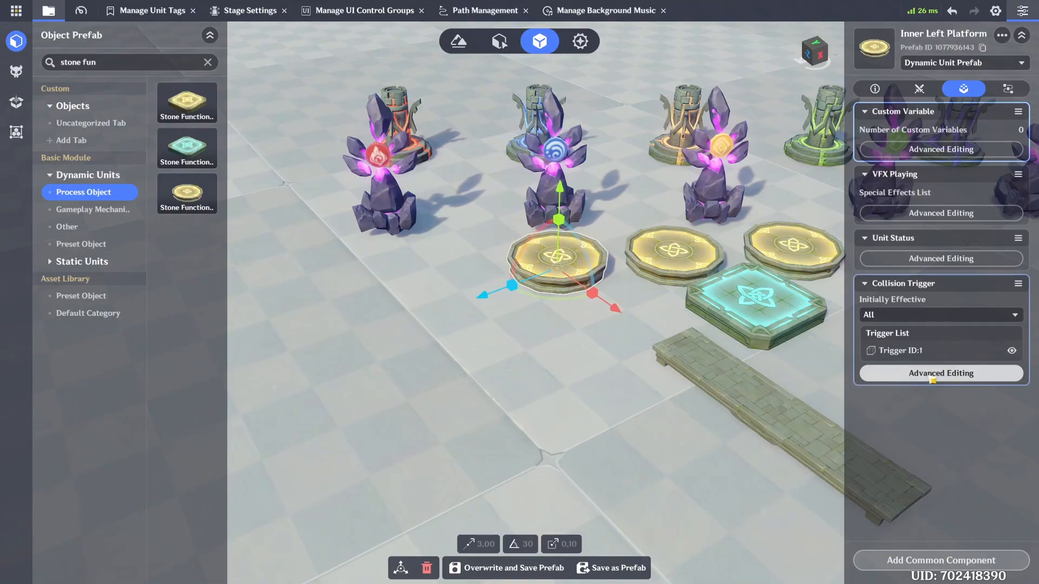
{"action": "left_click", "coordinate": [932, 380]}
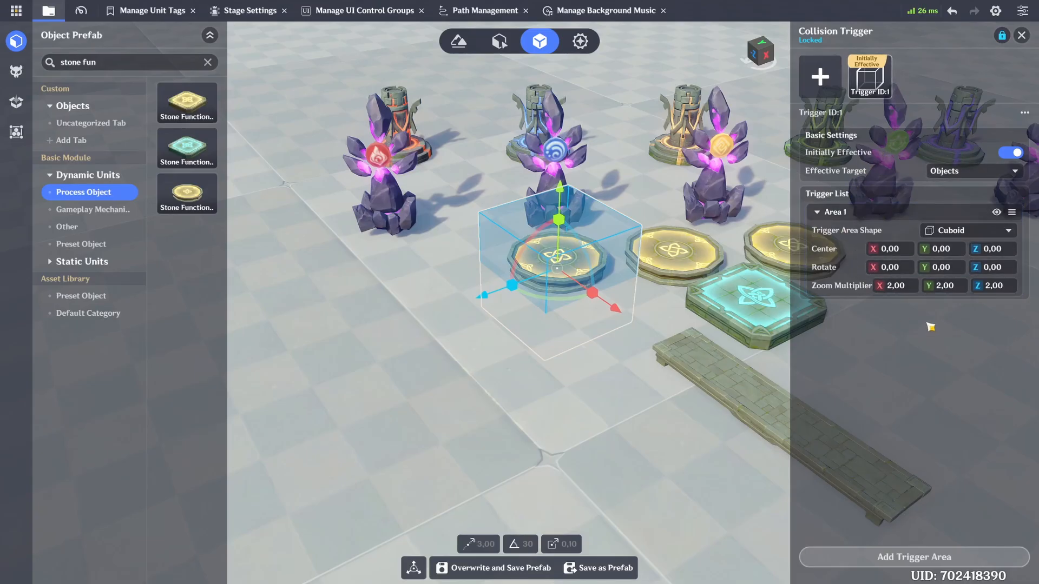
{"action": "left_click", "coordinate": [1021, 35]}
Step: Compare the components of the Inner Left, Inner Middle and Inner Right Platforms
{"action": "left_click", "coordinate": [584, 324]}
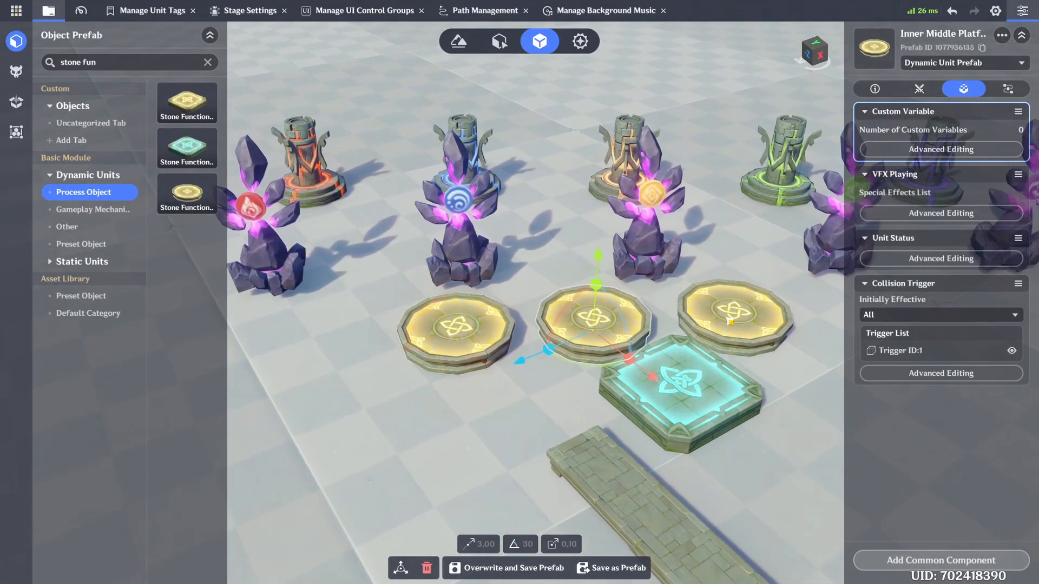
{"action": "left_click", "coordinate": [735, 320]}
{"action": "left_click", "coordinate": [613, 325]}
{"action": "left_click", "coordinate": [481, 328]}
{"action": "left_click", "coordinate": [577, 323]}
{"action": "left_click", "coordinate": [749, 319]}
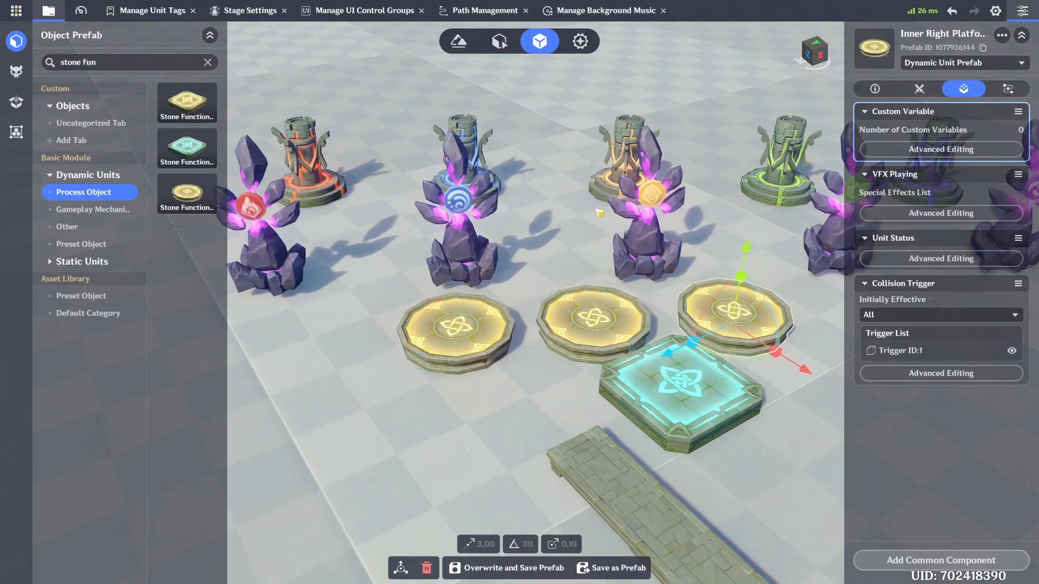
Step: Place a trial square teal Stone Functional Platform in front of the round ones and copy the Inner Left Platform's Collision Trigger
{"action": "key", "text": "a"}
{"action": "key", "text": "s"}
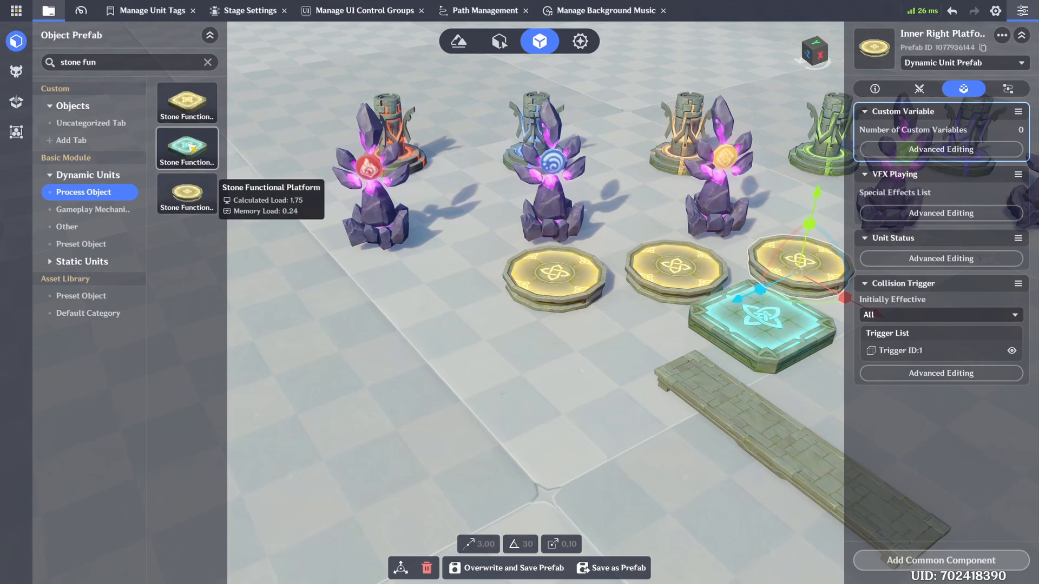
{"action": "left_click_drag", "start_coordinate": [186, 160], "coordinate": [583, 332]}
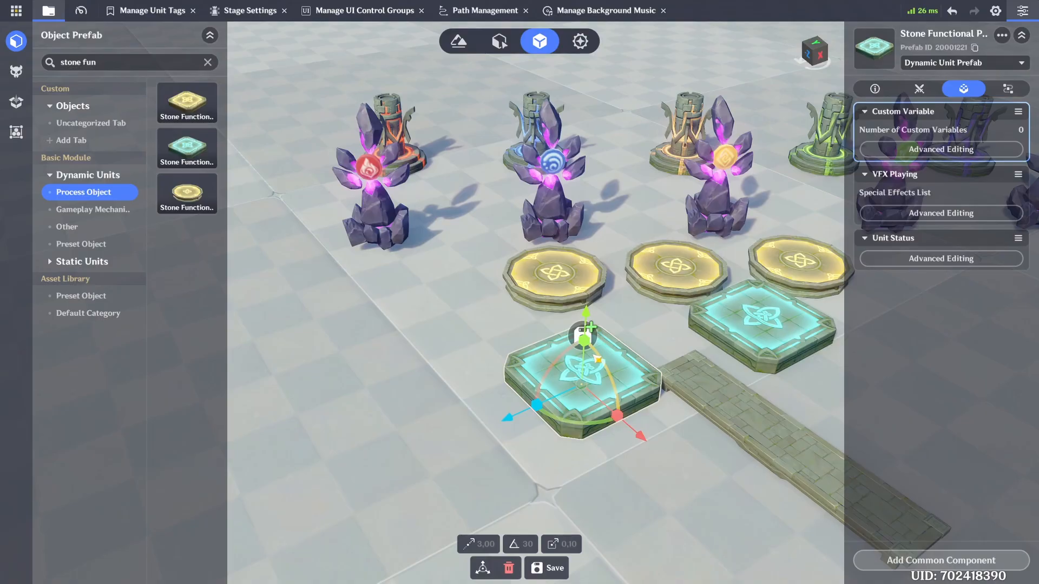
{"action": "left_click", "coordinate": [588, 271]}
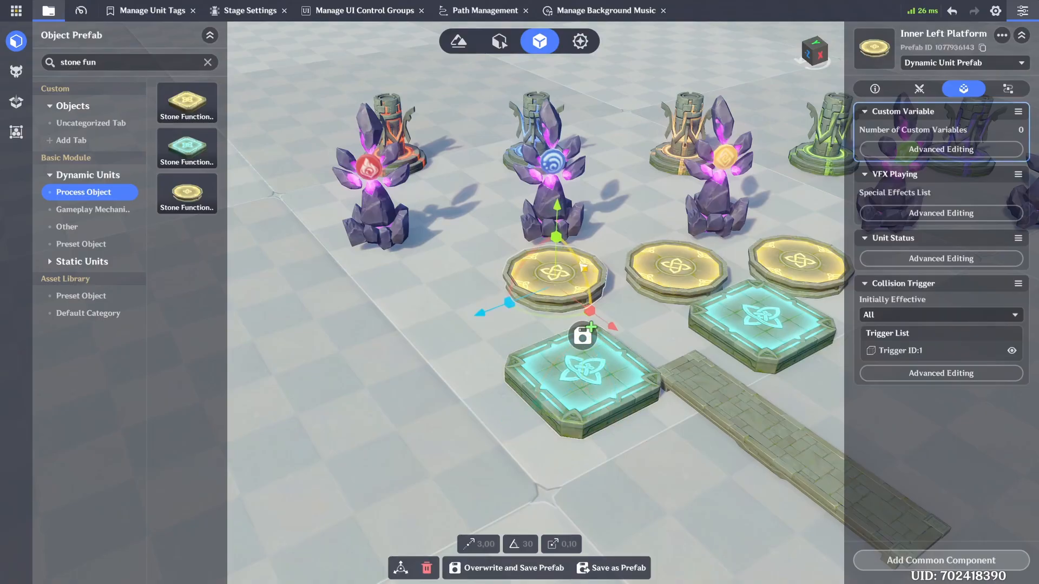
{"action": "left_click", "coordinate": [1017, 284]}
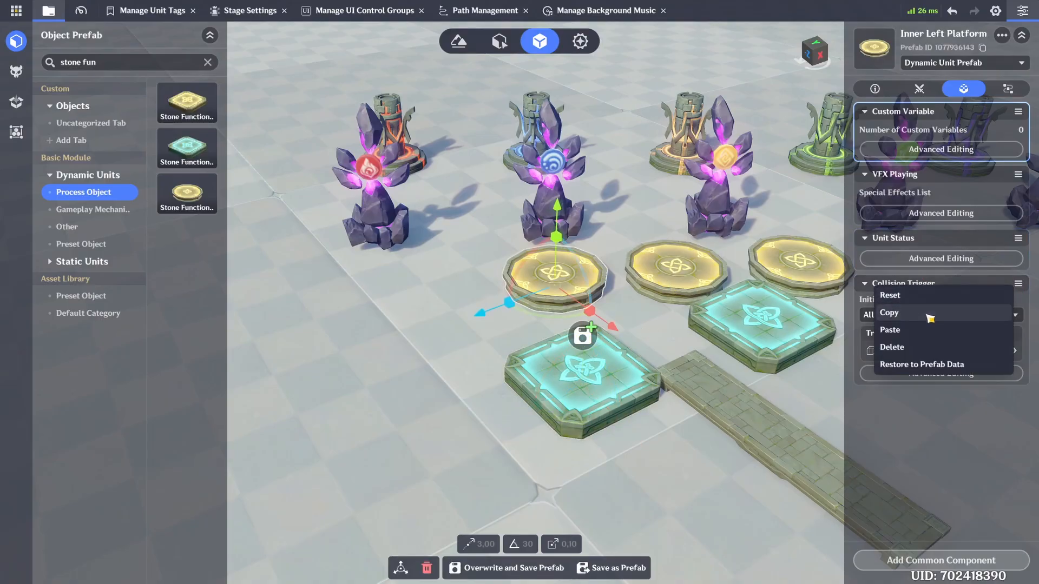
{"action": "left_click", "coordinate": [930, 317]}
Step: Add a Collision Trigger to the trial square platform with the copied settings pasted in, and delete that platform
{"action": "left_click", "coordinate": [611, 382]}
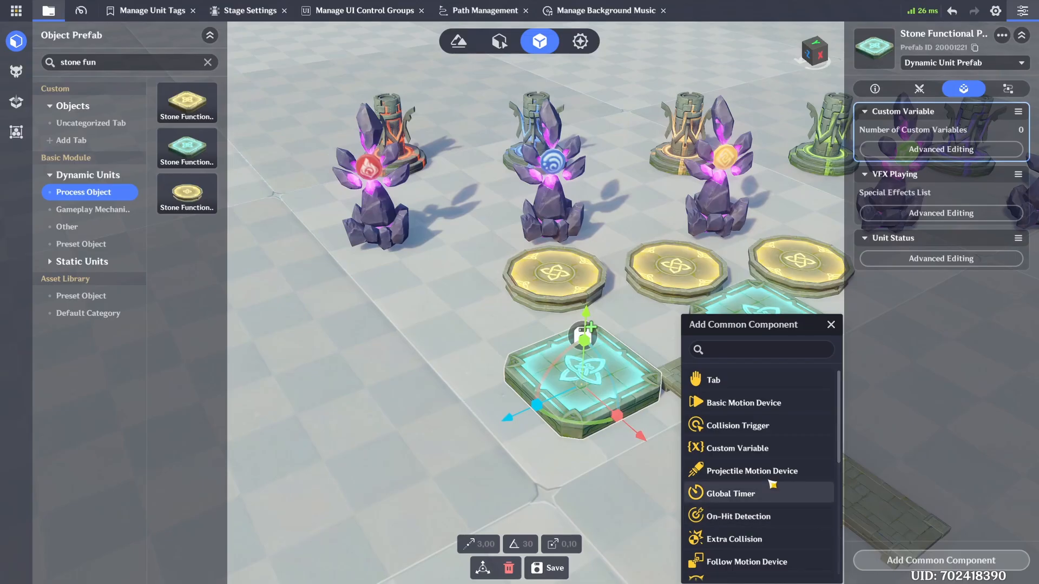
{"action": "left_click", "coordinate": [746, 425]}
{"action": "left_click", "coordinate": [1018, 283]}
{"action": "left_click", "coordinate": [944, 327]}
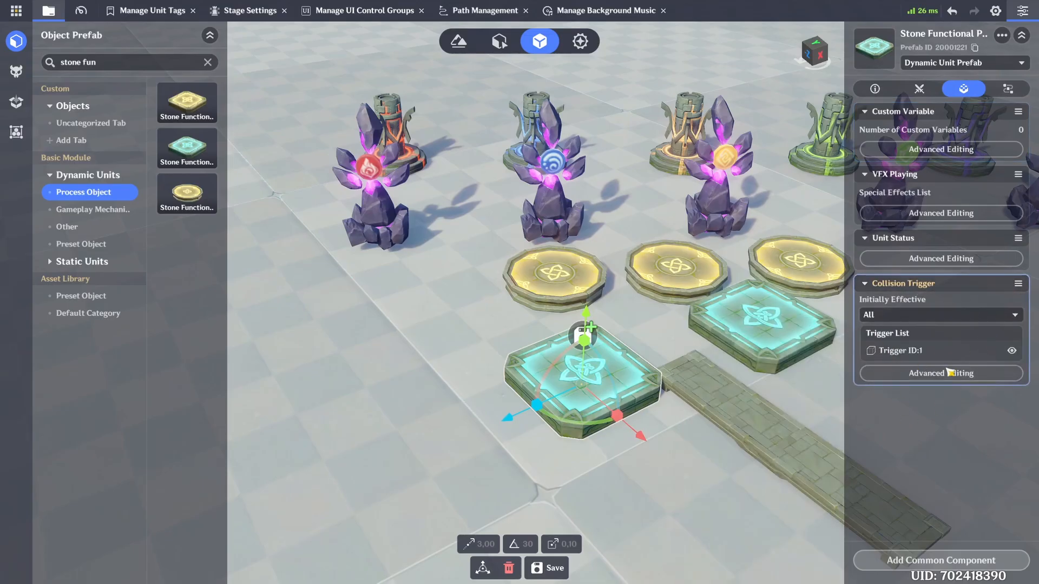
{"action": "key", "text": "Delete"}
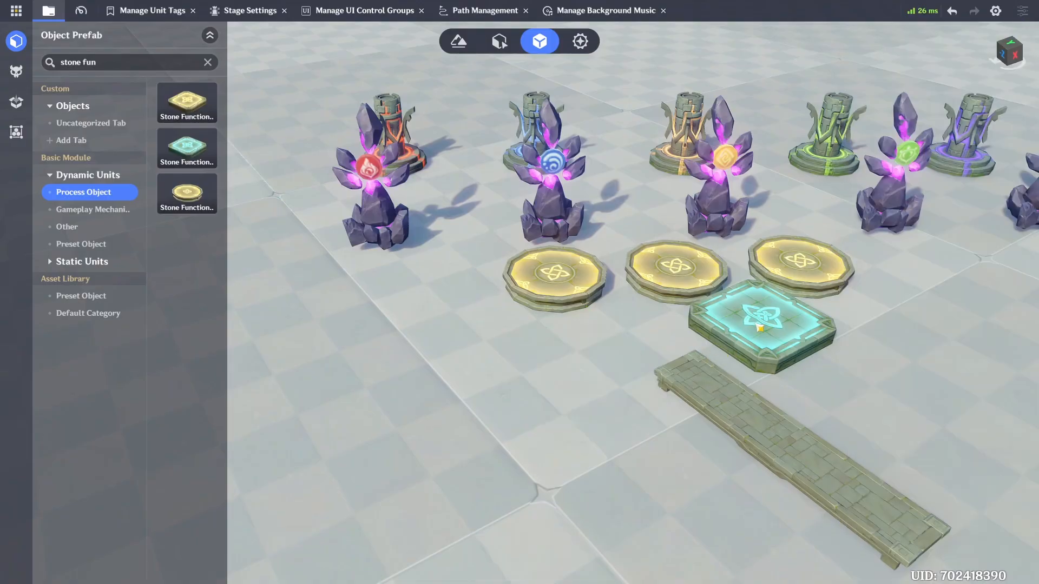
Step: Review which unit tags are assigned to the Outer Platform
{"action": "left_click", "coordinate": [741, 331]}
{"action": "key", "text": "d"}
{"action": "scroll", "coordinate": [892, 405], "scroll_direction": "down", "scroll_amount": 3}
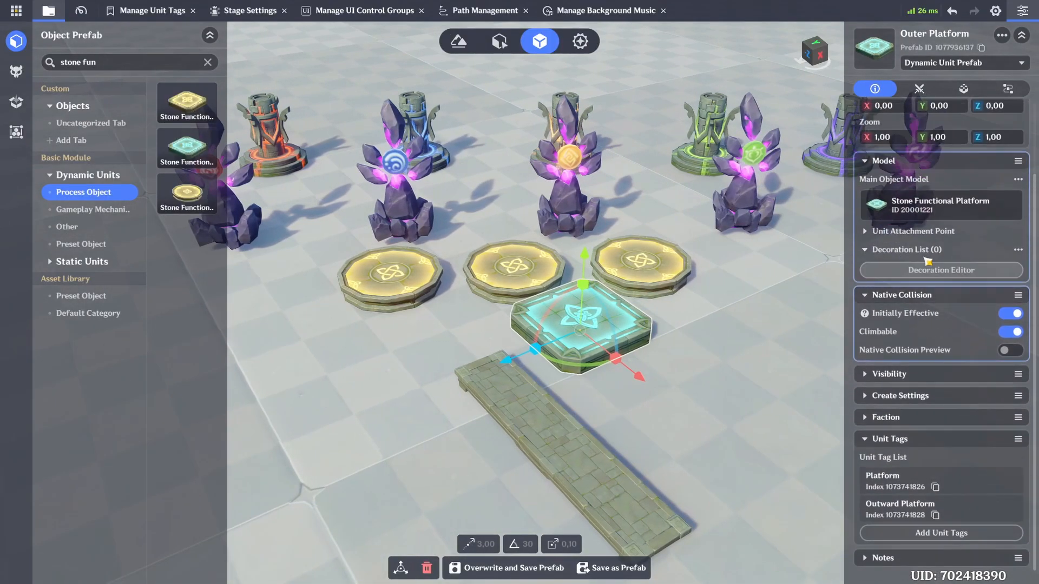
{"action": "left_click", "coordinate": [915, 544]}
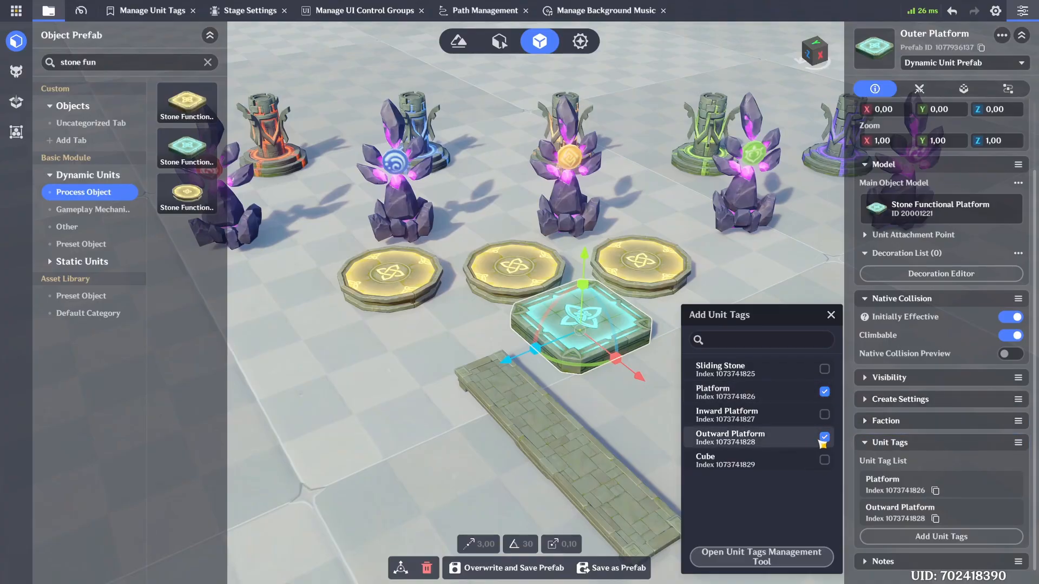
{"action": "left_click", "coordinate": [833, 316]}
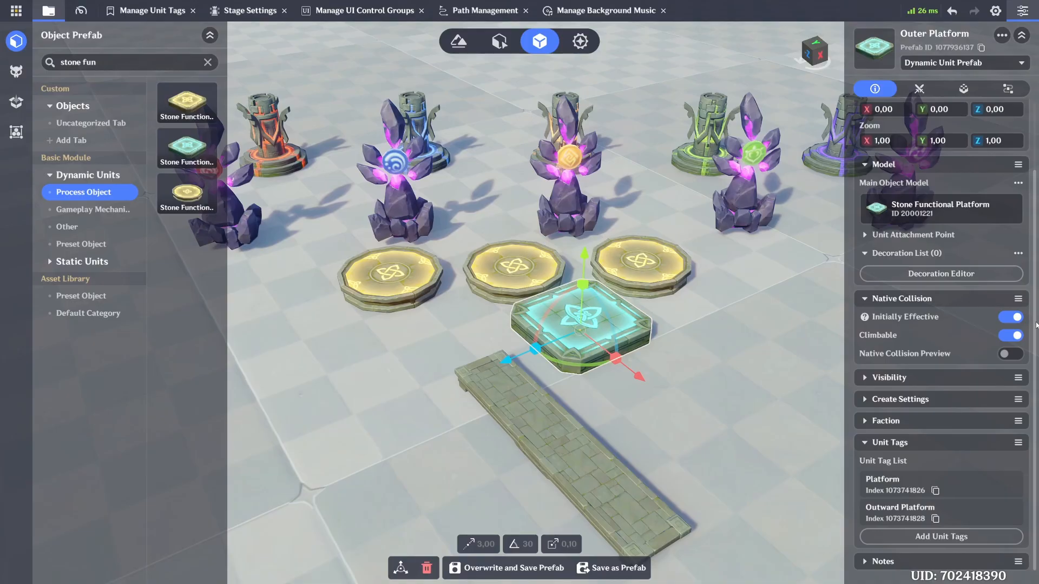
{"action": "left_click", "coordinate": [753, 343]}
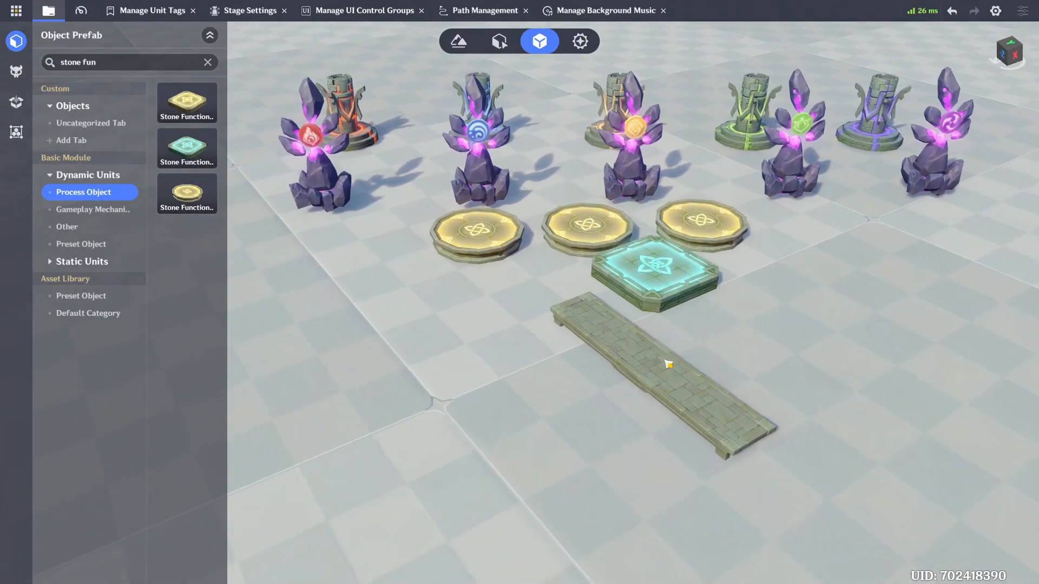
Step: Check the Path prefab, search static Building Structures for "rec", and place a trial Rectangular Stone Platform beside it
{"action": "left_click", "coordinate": [667, 364]}
{"action": "key", "text": "w"}
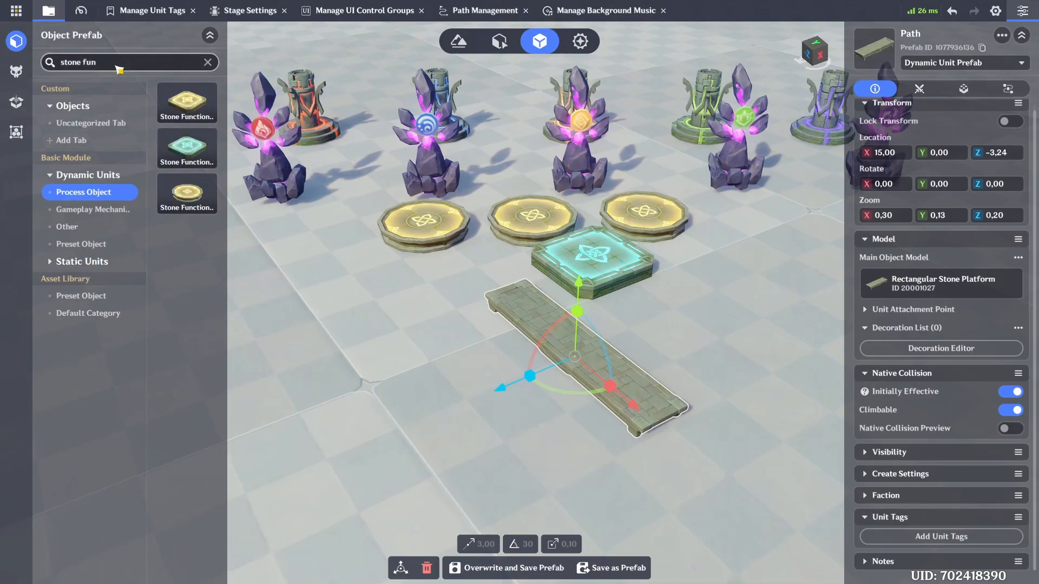
{"action": "key", "text": "ctrl+a"}
{"action": "type", "text": "re"}
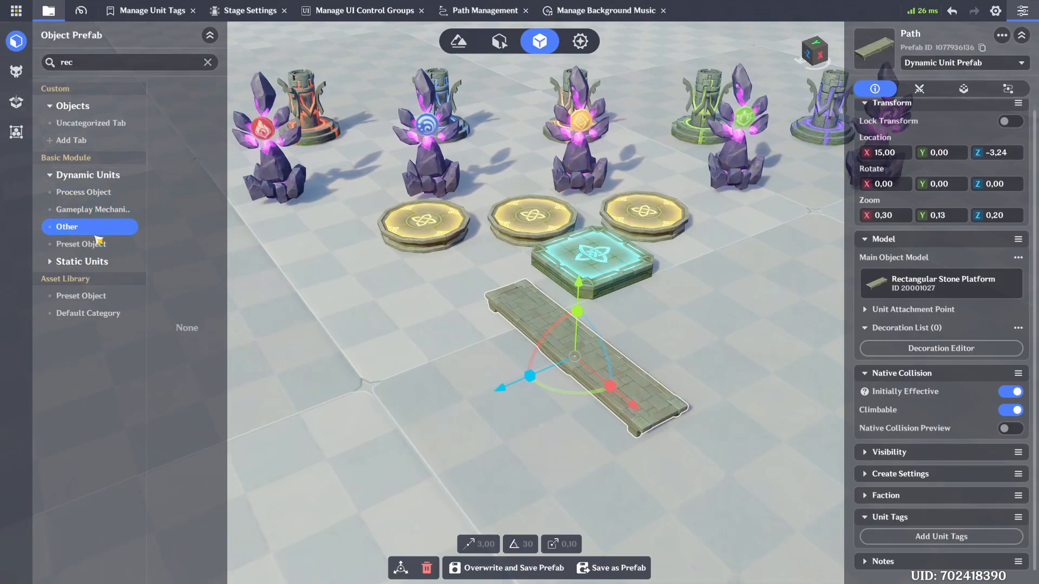
{"action": "left_click", "coordinate": [101, 264]}
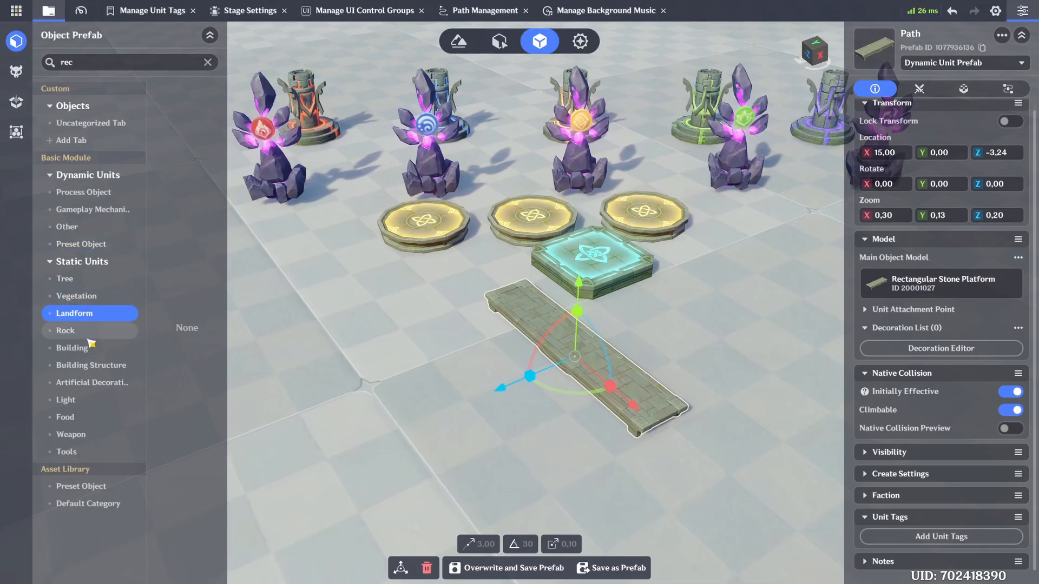
{"action": "left_click", "coordinate": [91, 366]}
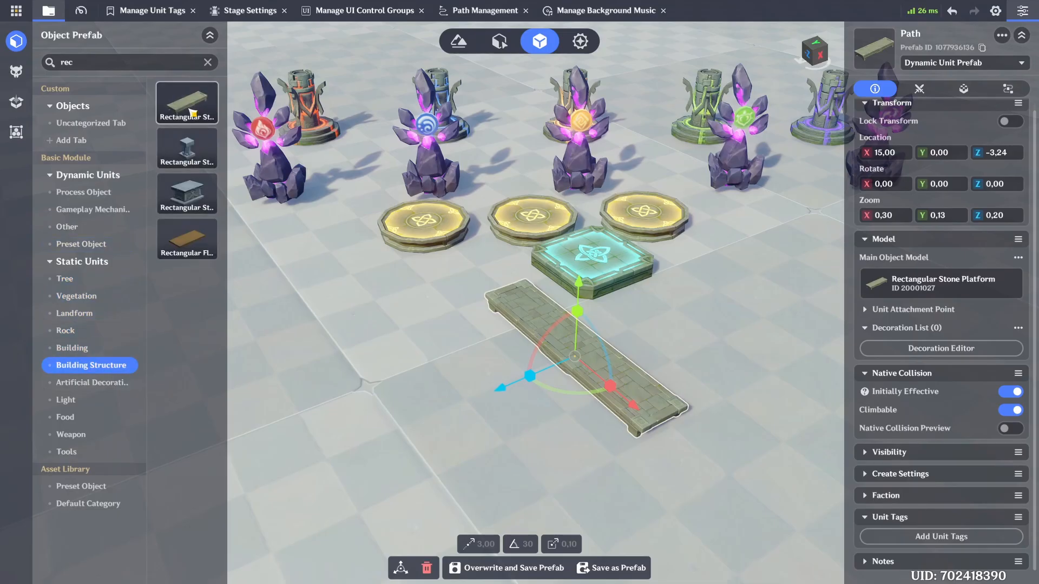
{"action": "left_click_drag", "start_coordinate": [189, 109], "coordinate": [655, 335]}
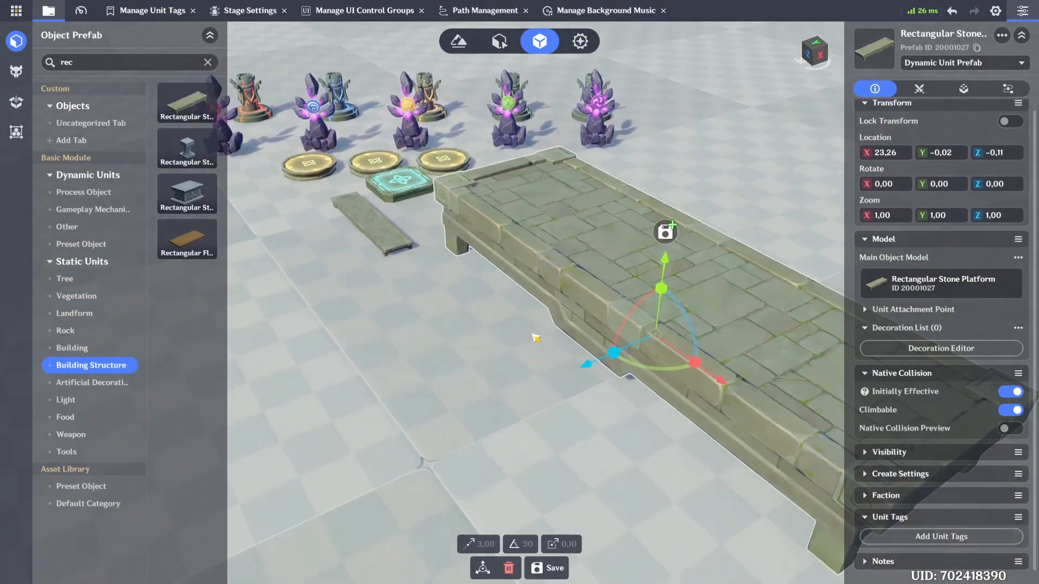
Step: Set the trial Rectangular Stone Platform's Zoom to X 0,30, Y 0,13 and Z 0,20
{"action": "right_click_drag", "start_coordinate": [517, 336], "coordinate": [544, 341]}
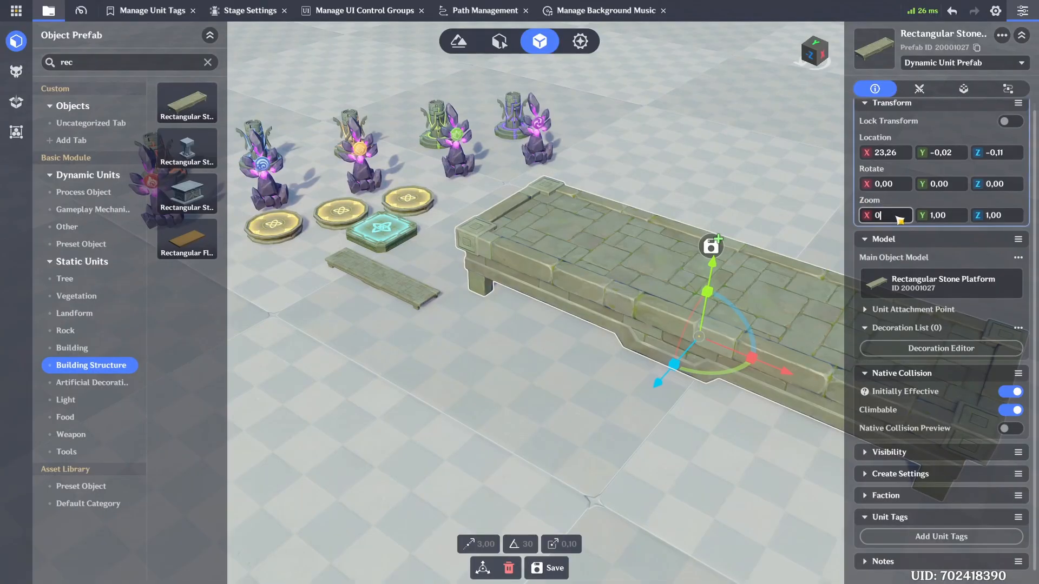
{"action": "type", "text": ",3"}
{"action": "key", "text": "Return"}
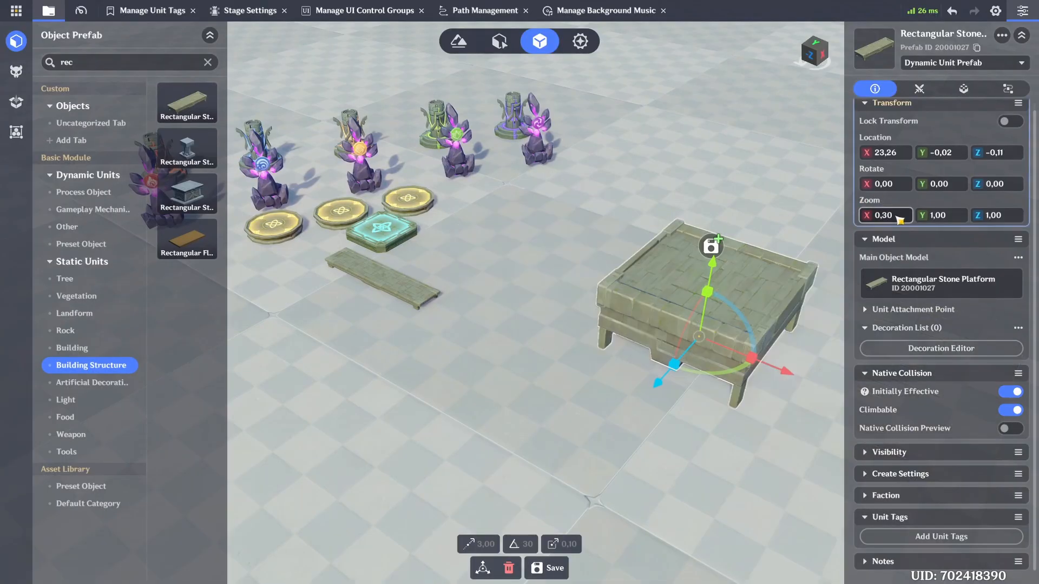
{"action": "left_click", "coordinate": [948, 220]}
{"action": "type", "text": "0,13"}
{"action": "key", "text": "Return"}
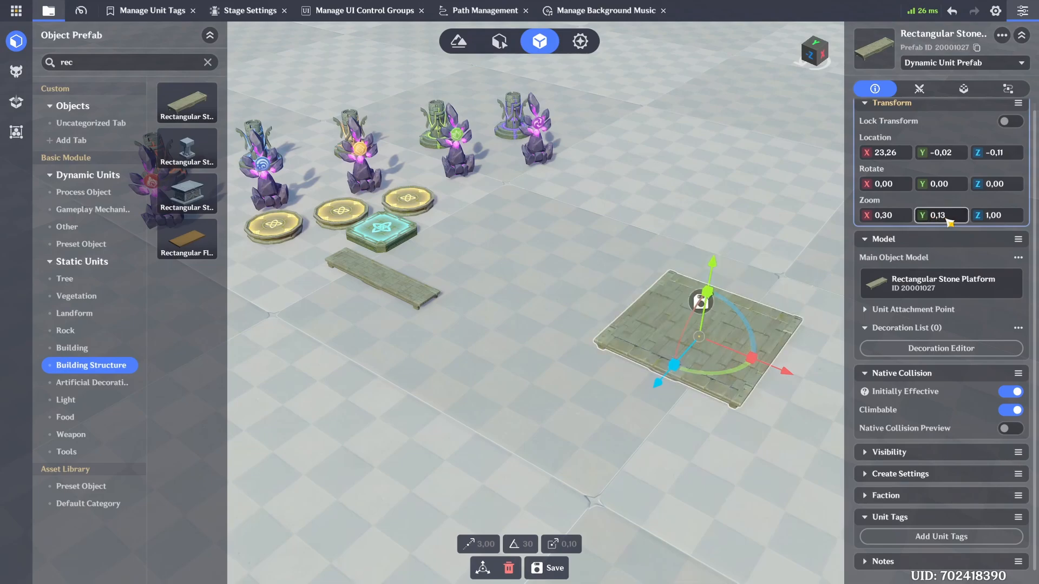
{"action": "left_click", "coordinate": [1016, 220]}
{"action": "type", "text": "0,2"}
{"action": "key", "text": "Return"}
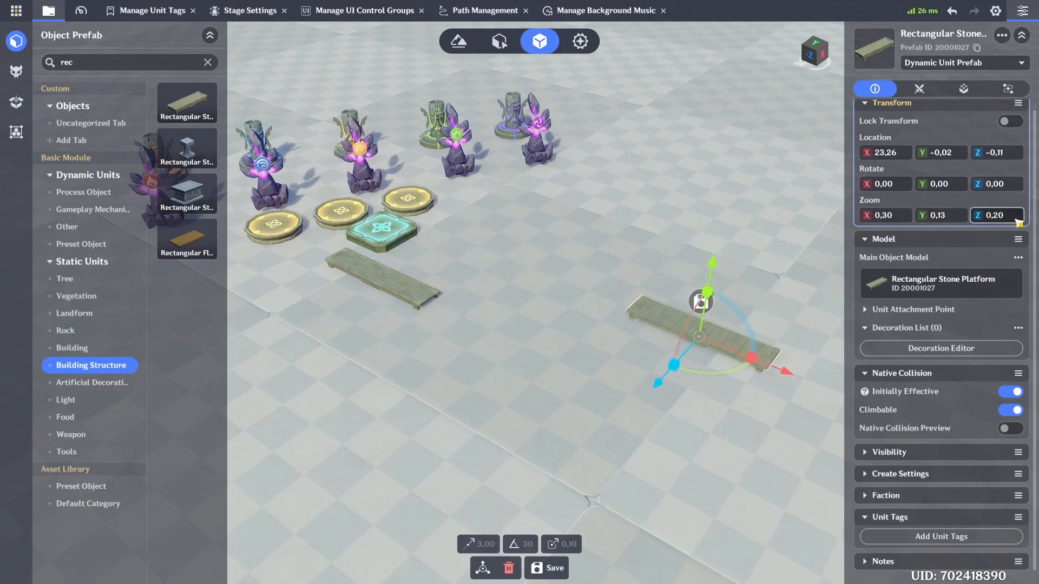
Step: Delete the scaled trial Rectangular Stone Platform and select the original Path
{"action": "middle_click_drag", "start_coordinate": [727, 347], "coordinate": [788, 382]}
{"action": "left_click_drag", "start_coordinate": [788, 382], "coordinate": [410, 334]}
{"action": "scroll", "coordinate": [460, 319], "scroll_direction": "up", "scroll_amount": 5}
{"action": "right_click_drag", "start_coordinate": [469, 330], "coordinate": [510, 315]}
{"action": "key", "text": "Delete"}
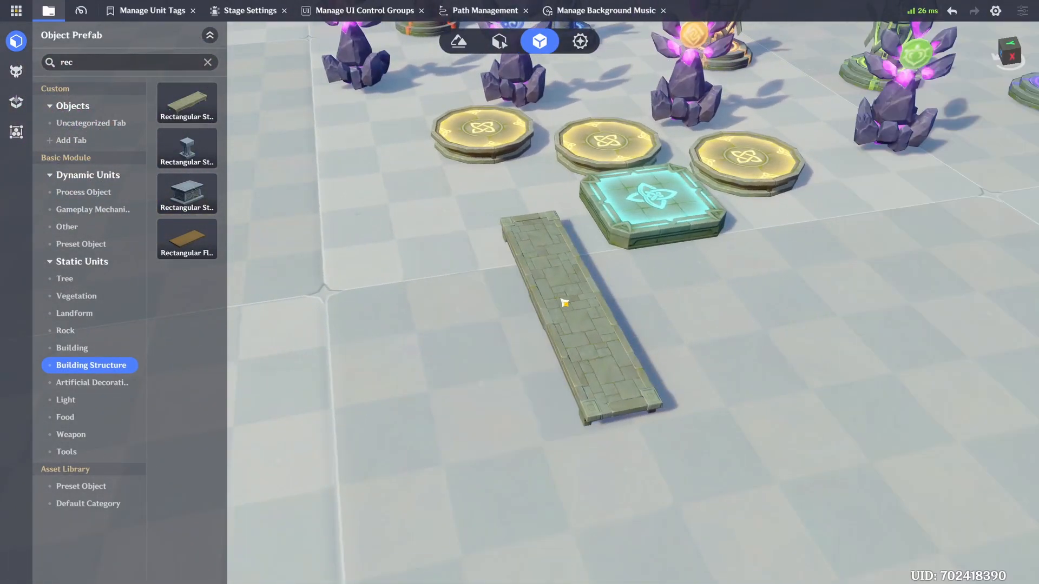
{"action": "left_click", "coordinate": [585, 293]}
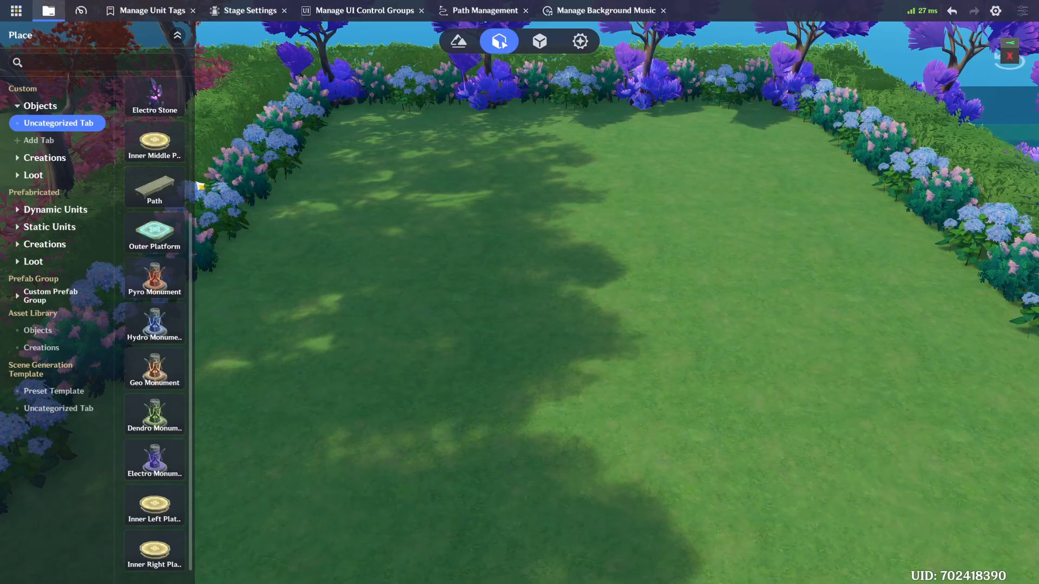
Step: Place an Inner Middle Platform on the grass and attach a Path to it, rotated to about Y -40,60
{"action": "left_click_drag", "start_coordinate": [161, 149], "coordinate": [493, 309]}
{"action": "scroll", "coordinate": [518, 307], "scroll_direction": "up", "scroll_amount": 3}
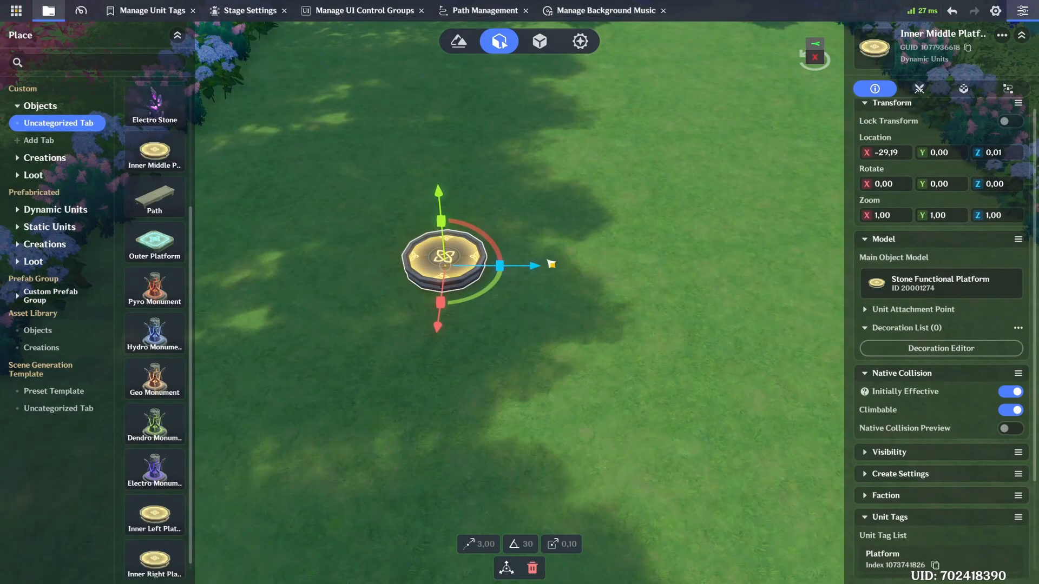
{"action": "left_click_drag", "start_coordinate": [193, 209], "coordinate": [493, 316]}
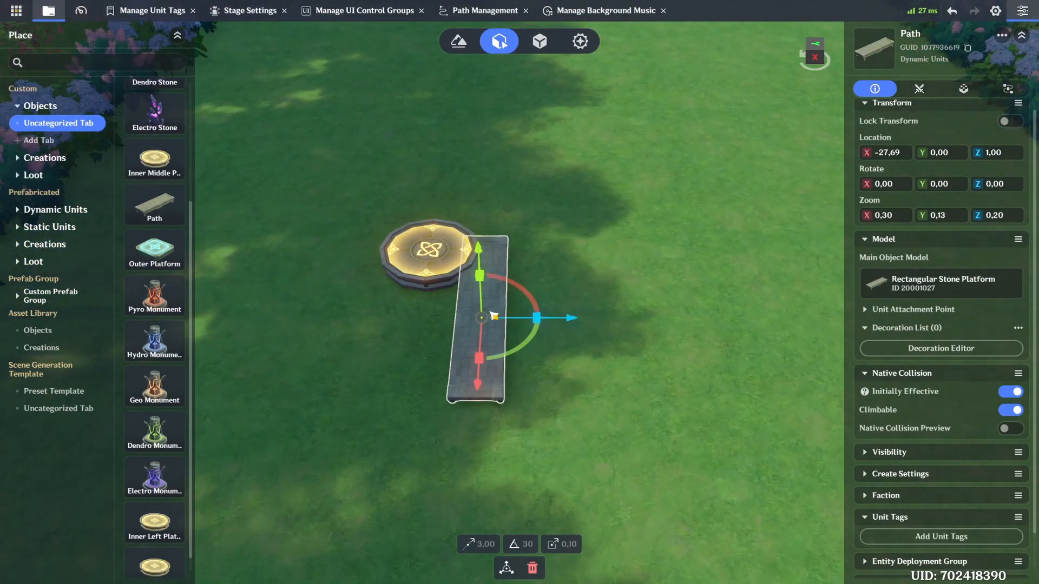
{"action": "left_click_drag", "start_coordinate": [497, 373], "coordinate": [563, 397]}
{"action": "scroll", "coordinate": [536, 371], "scroll_direction": "up", "scroll_amount": 4}
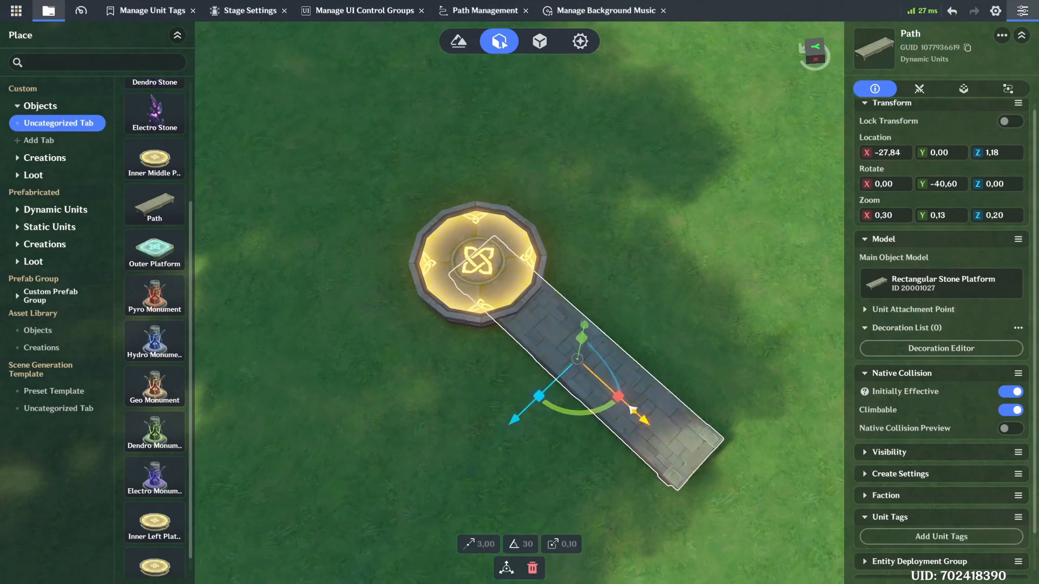
{"action": "left_click_drag", "start_coordinate": [633, 411], "coordinate": [644, 420]}
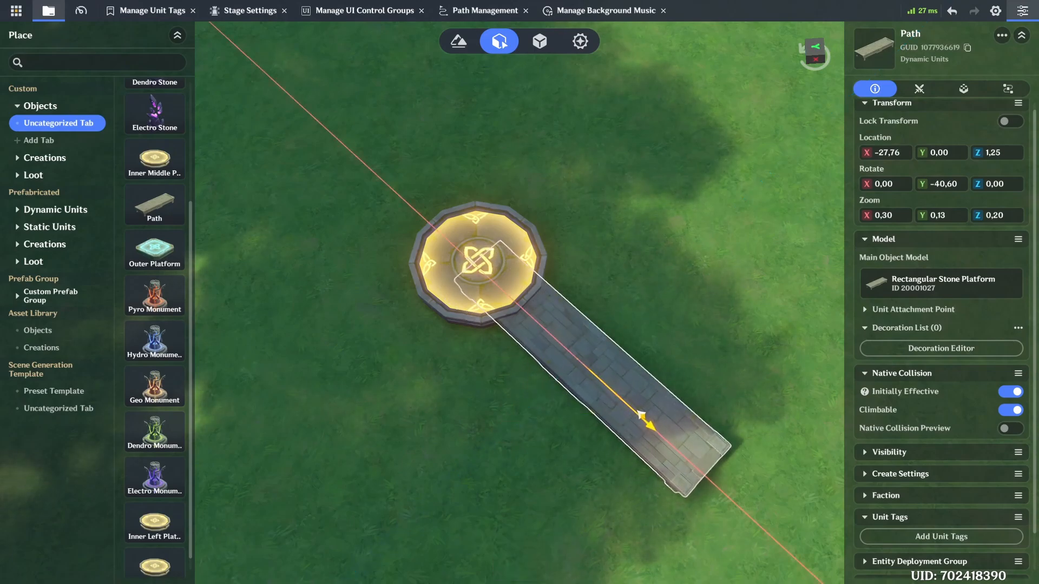
Step: Place a second Inner Middle Platform at the free end of the Path
{"action": "right_click_drag", "start_coordinate": [605, 415], "coordinate": [592, 373]}
{"action": "key", "text": "d"}
{"action": "key", "text": "s"}
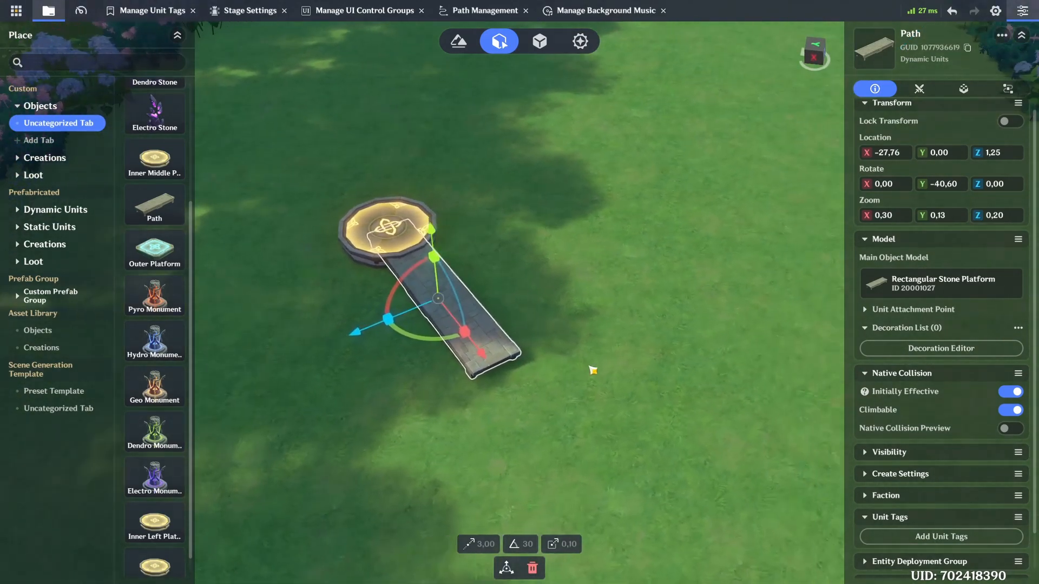
{"action": "left_click", "coordinate": [567, 322]}
{"action": "left_click_drag", "start_coordinate": [184, 174], "coordinate": [511, 382]}
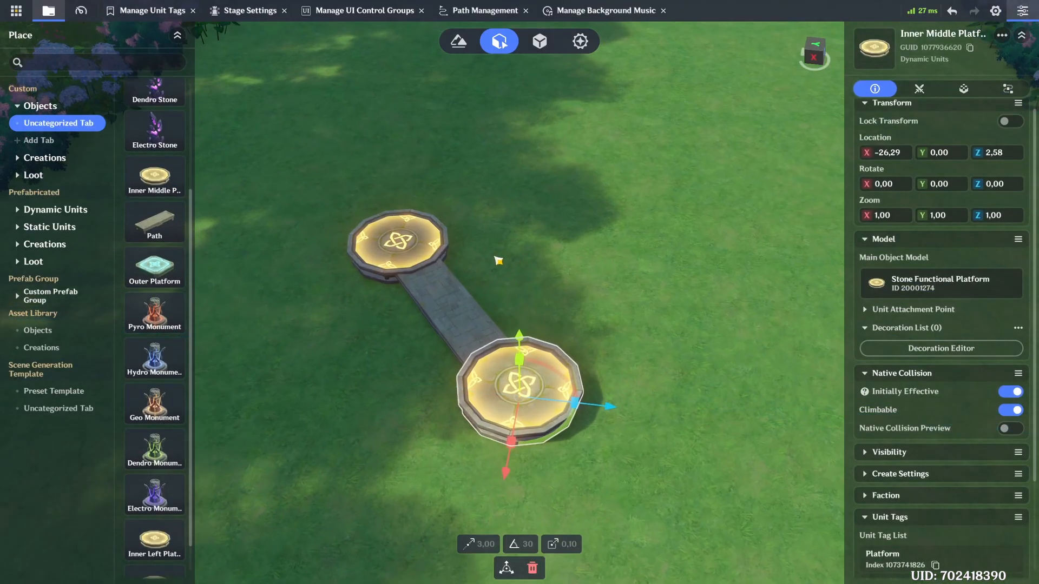
{"action": "scroll", "coordinate": [512, 305], "scroll_direction": "up", "scroll_amount": 2}
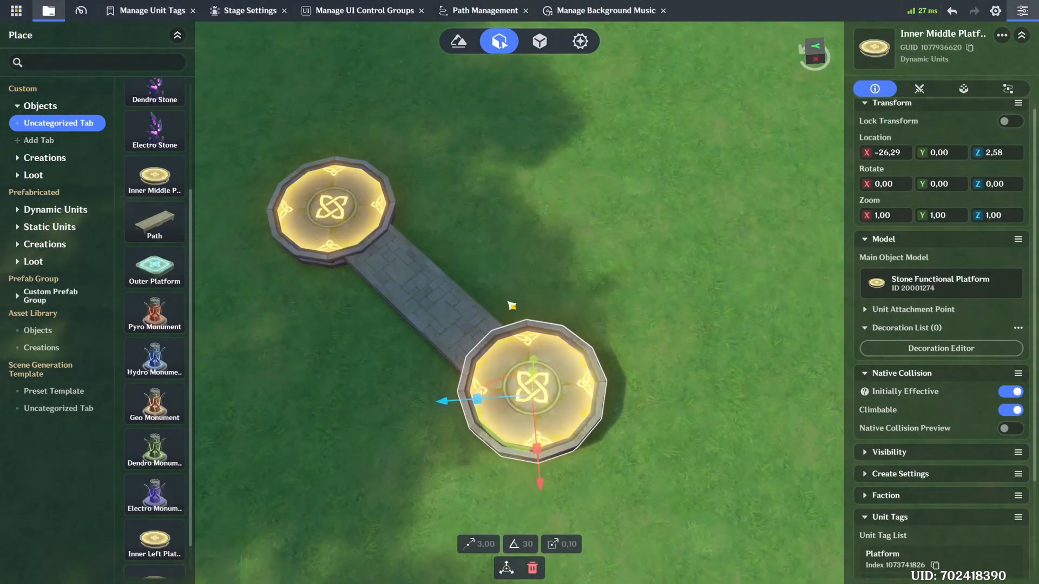
{"action": "left_click", "coordinate": [509, 270]}
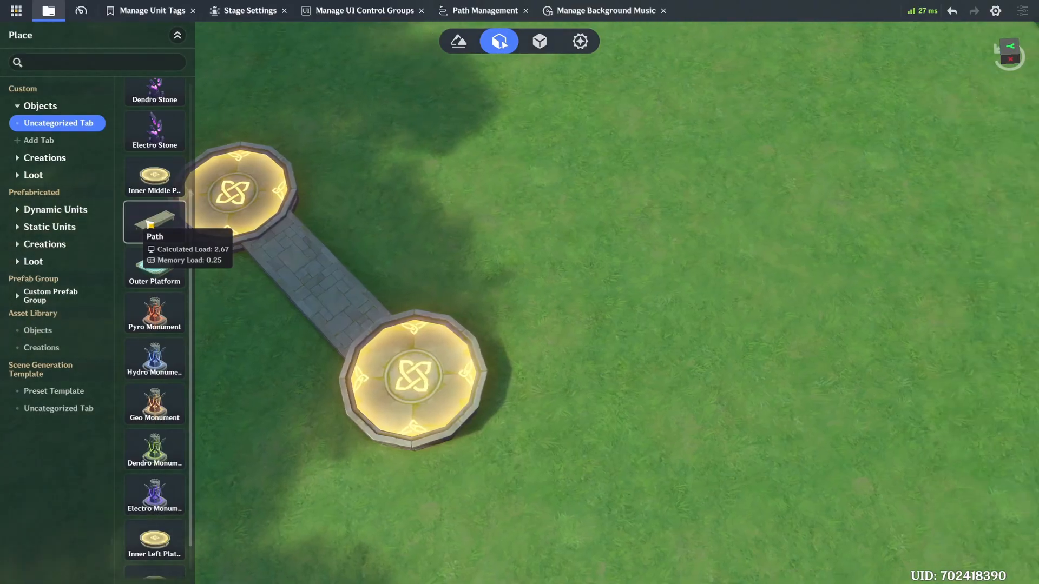
Step: Attach another Path to the second Inner Middle Platform, rotated to Y 51,91 so it branches away to form a V
{"action": "left_click_drag", "start_coordinate": [154, 222], "coordinate": [427, 267]}
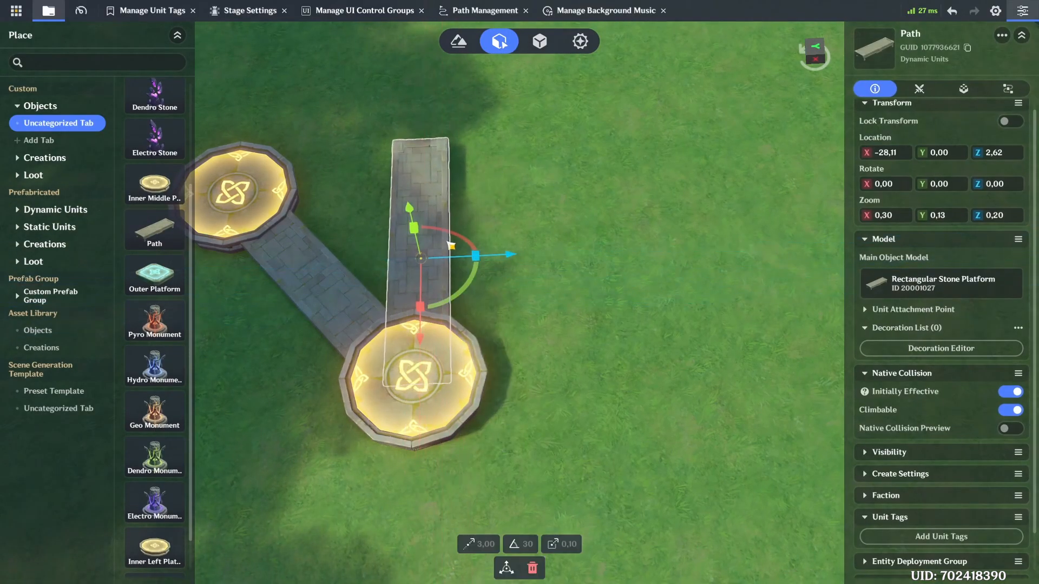
{"action": "left_click_drag", "start_coordinate": [493, 255], "coordinate": [490, 287]}
{"action": "left_click_drag", "start_coordinate": [530, 314], "coordinate": [453, 368]}
{"action": "left_click_drag", "start_coordinate": [473, 313], "coordinate": [576, 369]}
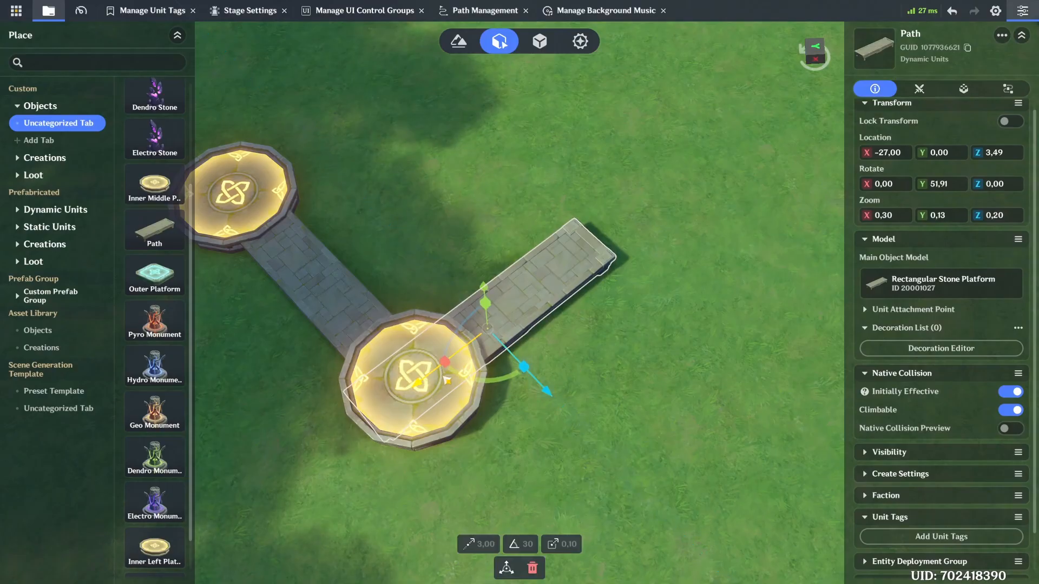
{"action": "left_click_drag", "start_coordinate": [463, 352], "coordinate": [508, 332]}
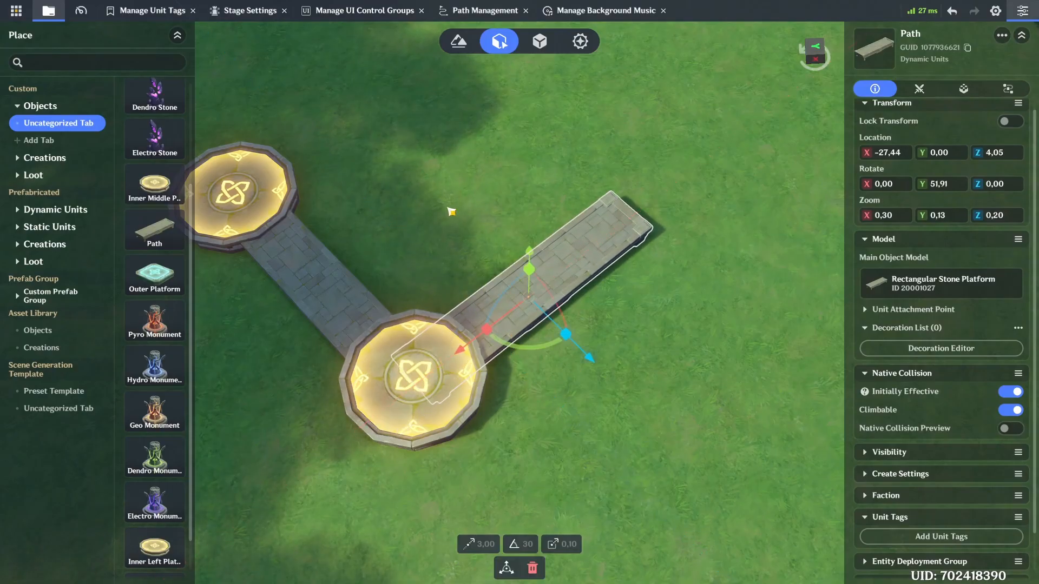
{"action": "left_click", "coordinate": [449, 210]}
Step: Place a third Inner Middle Platform at the open end of the right-hand Path
{"action": "right_click_drag", "start_coordinate": [346, 211], "coordinate": [318, 136]}
{"action": "left_click_drag", "start_coordinate": [176, 193], "coordinate": [674, 371]}
{"action": "left_click", "coordinate": [543, 271]}
Step: Add a Path leading away from the left arm's Inner Middle Platform, rotated slightly and joined to its far side
{"action": "right_click_drag", "start_coordinate": [542, 272], "coordinate": [536, 234]}
{"action": "key", "text": "s"}
{"action": "key", "text": "w"}
{"action": "key", "text": "a"}
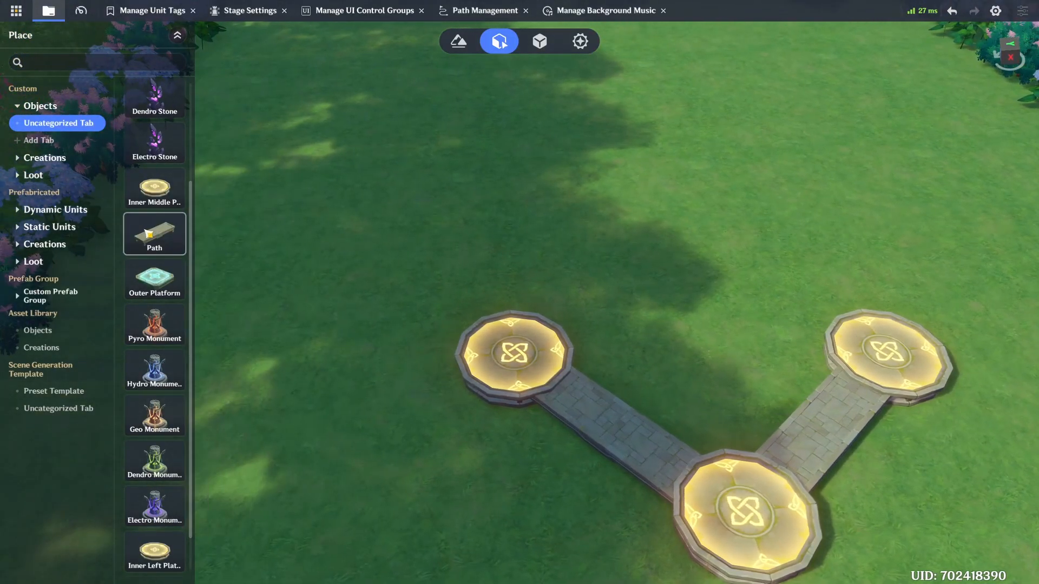
{"action": "left_click_drag", "start_coordinate": [147, 234], "coordinate": [505, 372]}
{"action": "left_click_drag", "start_coordinate": [491, 409], "coordinate": [503, 411]}
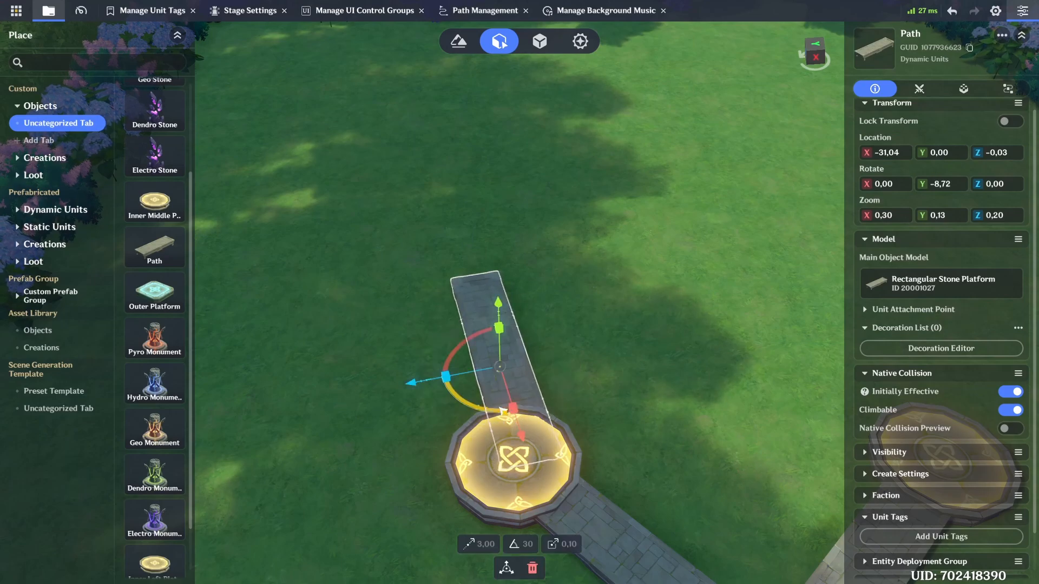
{"action": "left_click_drag", "start_coordinate": [478, 374], "coordinate": [461, 376]}
{"action": "left_click", "coordinate": [239, 244]}
Step: Place an Inner Left Platform at the far end of the left arm's new Path
{"action": "key", "text": "w"}
{"action": "scroll", "coordinate": [171, 471], "scroll_direction": "down", "scroll_amount": 2}
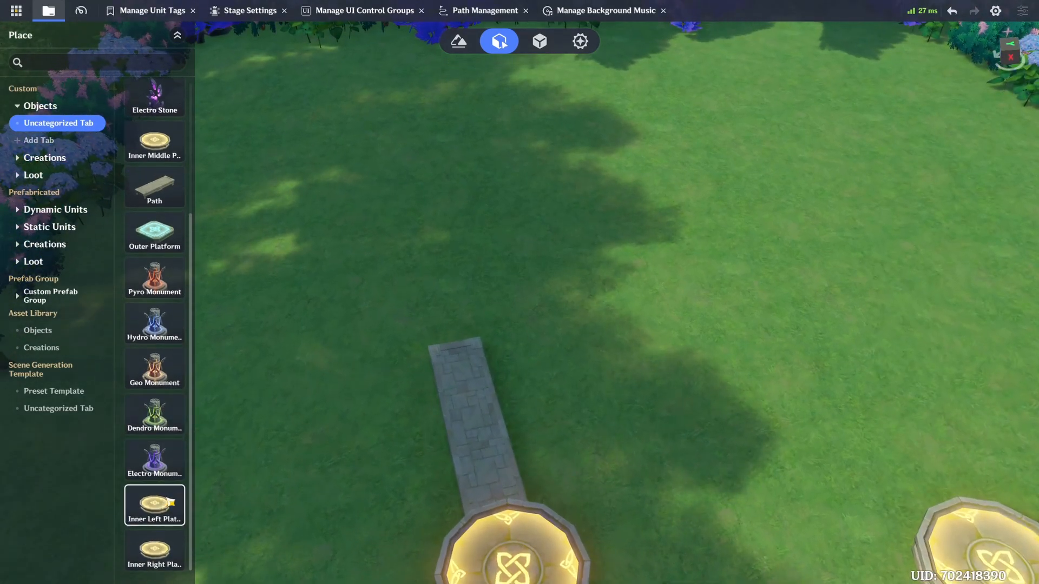
{"action": "left_click_drag", "start_coordinate": [170, 502], "coordinate": [461, 351]}
{"action": "left_click", "coordinate": [623, 340]}
Step: Add a Path on the far side of the right arm's Inner Middle Platform, rotated to Y 29,72 and joined to the platform
{"action": "key", "text": "s"}
{"action": "key", "text": "d"}
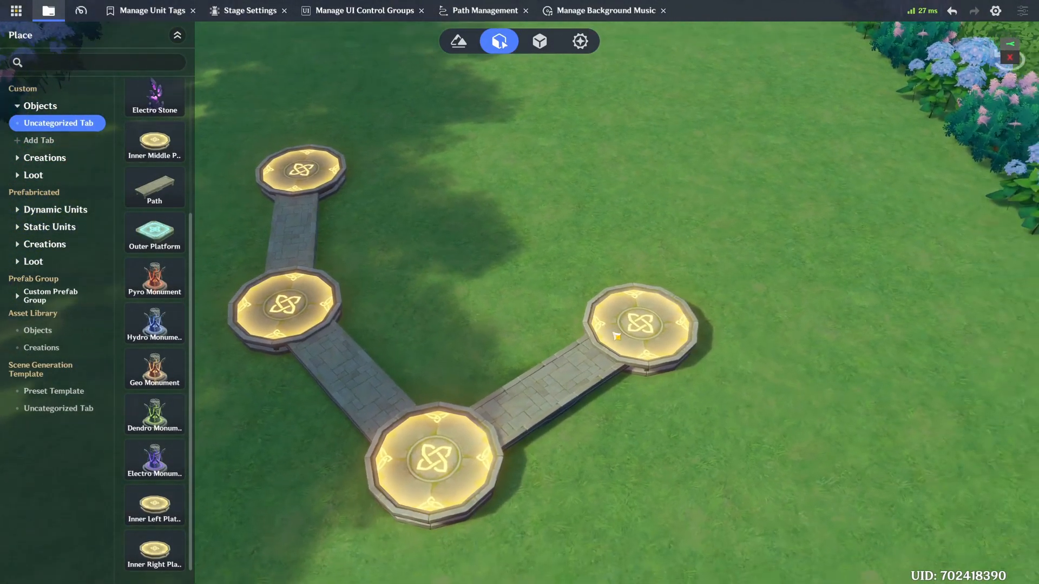
{"action": "key", "text": "w"}
{"action": "key", "text": "d"}
{"action": "left_click_drag", "start_coordinate": [170, 192], "coordinate": [450, 339]}
{"action": "left_click_drag", "start_coordinate": [414, 375], "coordinate": [372, 356]}
{"action": "left_click_drag", "start_coordinate": [485, 336], "coordinate": [600, 331]}
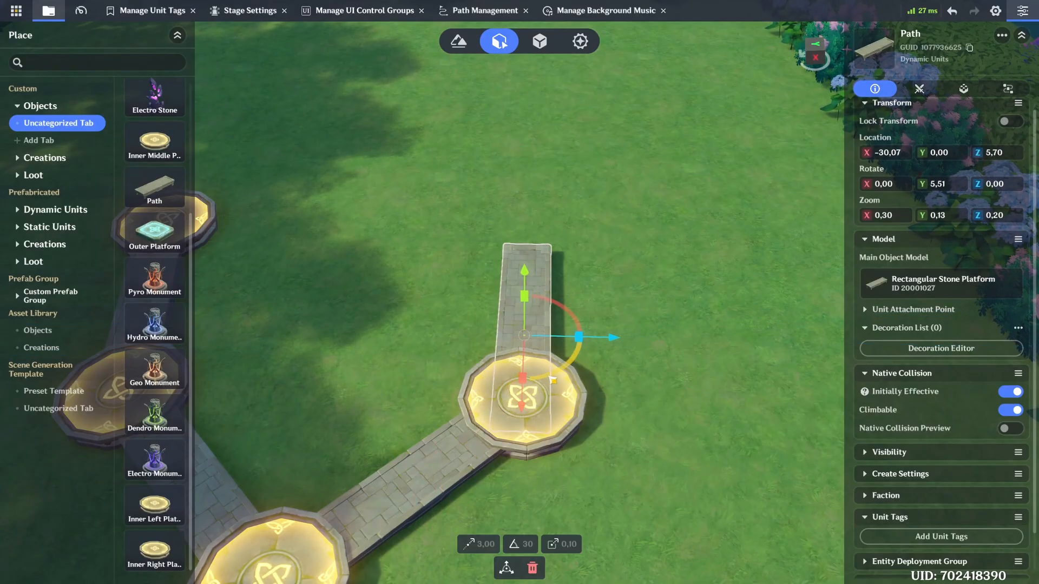
{"action": "left_click_drag", "start_coordinate": [548, 375], "coordinate": [531, 343]}
{"action": "key", "text": "w"}
{"action": "key", "text": "s"}
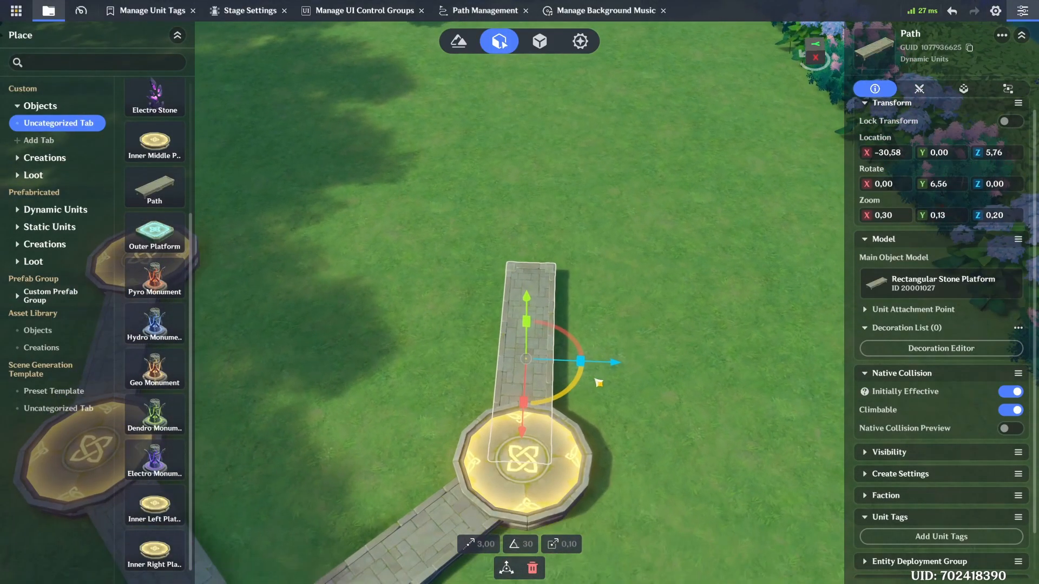
{"action": "left_click_drag", "start_coordinate": [571, 381], "coordinate": [574, 393]}
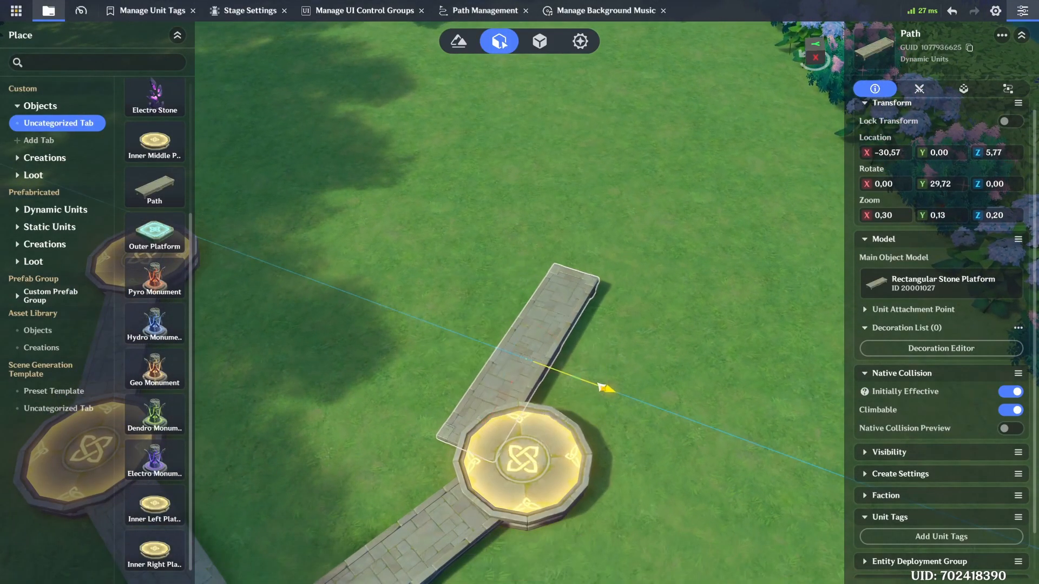
{"action": "left_click_drag", "start_coordinate": [659, 390], "coordinate": [659, 390]}
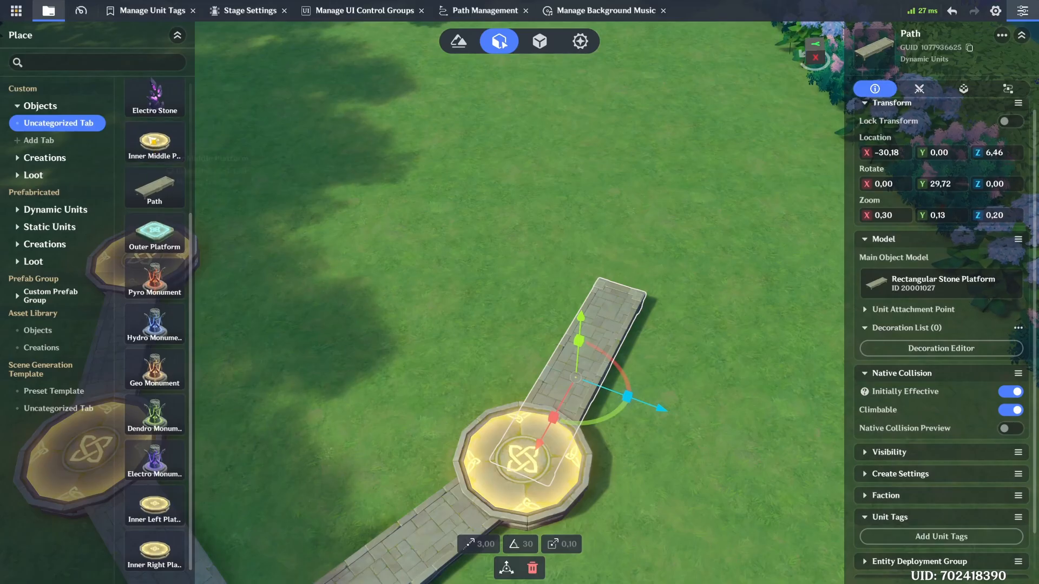
Step: Place an Inner Right Platform at the far end of the right arm's new Path
{"action": "left_click_drag", "start_coordinate": [156, 563], "coordinate": [624, 295]}
{"action": "key", "text": "s"}
{"action": "key", "text": "a"}
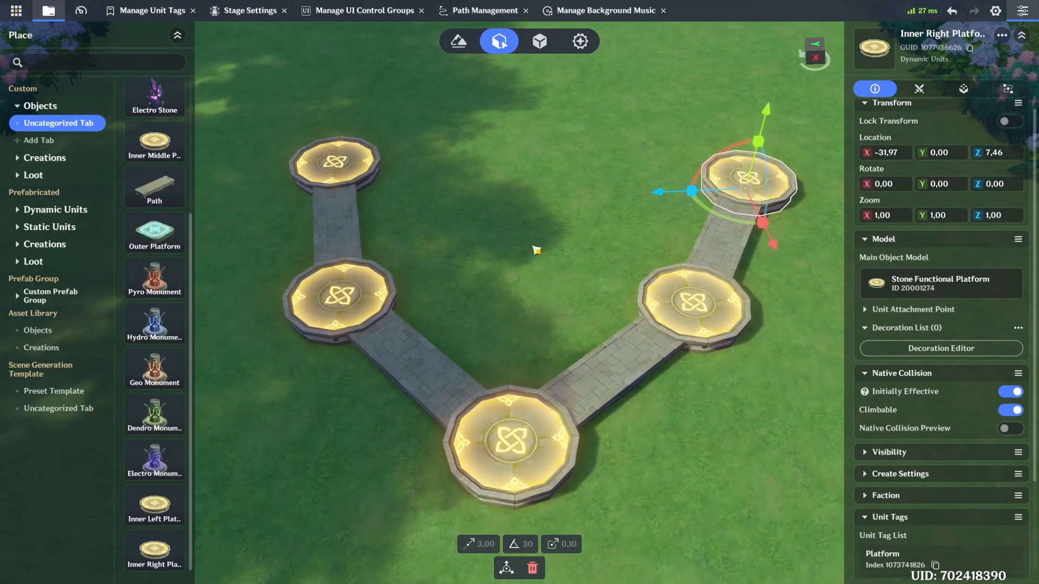
{"action": "left_click", "coordinate": [536, 250]}
Step: Extend a straight Path from the near side of the central platform and place an Outer Platform at its end
{"action": "key", "text": "s"}
{"action": "left_click_drag", "start_coordinate": [139, 193], "coordinate": [520, 379]}
{"action": "left_click_drag", "start_coordinate": [154, 248], "coordinate": [531, 458]}
{"action": "key", "text": "s"}
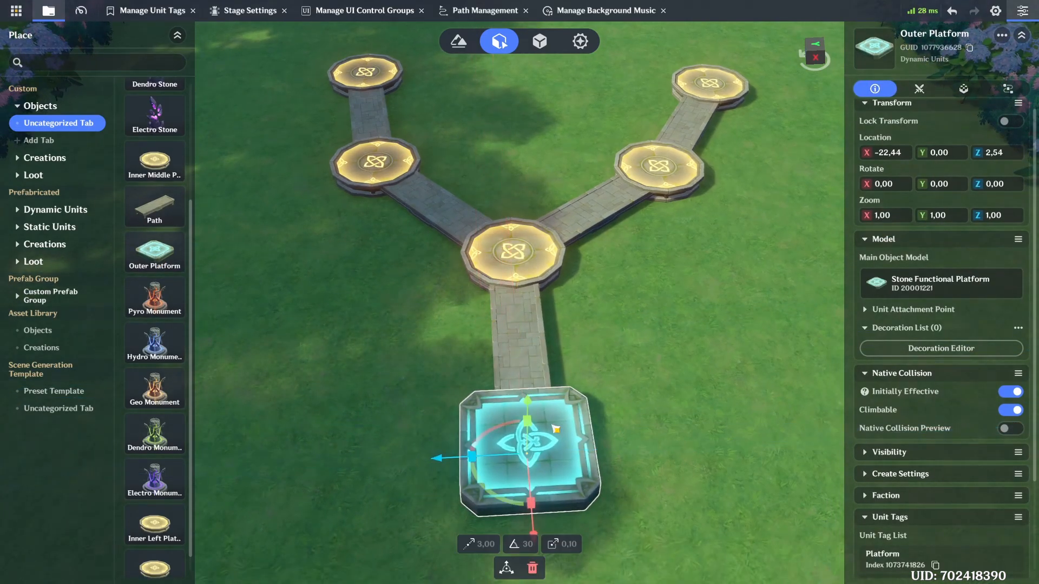
{"action": "left_click", "coordinate": [646, 309]}
Step: Attach a Path to the near side of the right arm's Inner Middle Platform, rotated to about Y -40,30
{"action": "key", "text": "w"}
{"action": "key", "text": "d"}
{"action": "right_click_drag", "start_coordinate": [642, 309], "coordinate": [541, 294]}
{"action": "left_click_drag", "start_coordinate": [156, 209], "coordinate": [496, 365]}
{"action": "left_click_drag", "start_coordinate": [520, 402], "coordinate": [559, 393]}
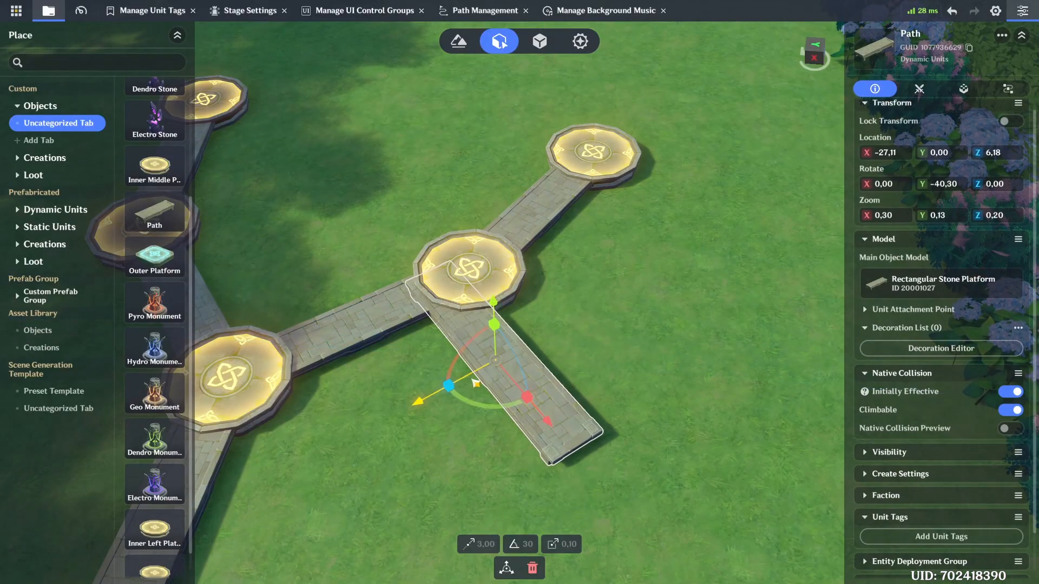
{"action": "left_click_drag", "start_coordinate": [476, 382], "coordinate": [516, 373]}
{"action": "left_click_drag", "start_coordinate": [566, 394], "coordinate": [578, 409]}
Step: Place an Outer Platform at the end of that Path, rotated to about Y -39,11 to align with it
{"action": "key", "text": "s"}
{"action": "left_click_drag", "start_coordinate": [161, 262], "coordinate": [621, 311]}
{"action": "left_click_drag", "start_coordinate": [591, 345], "coordinate": [673, 359]}
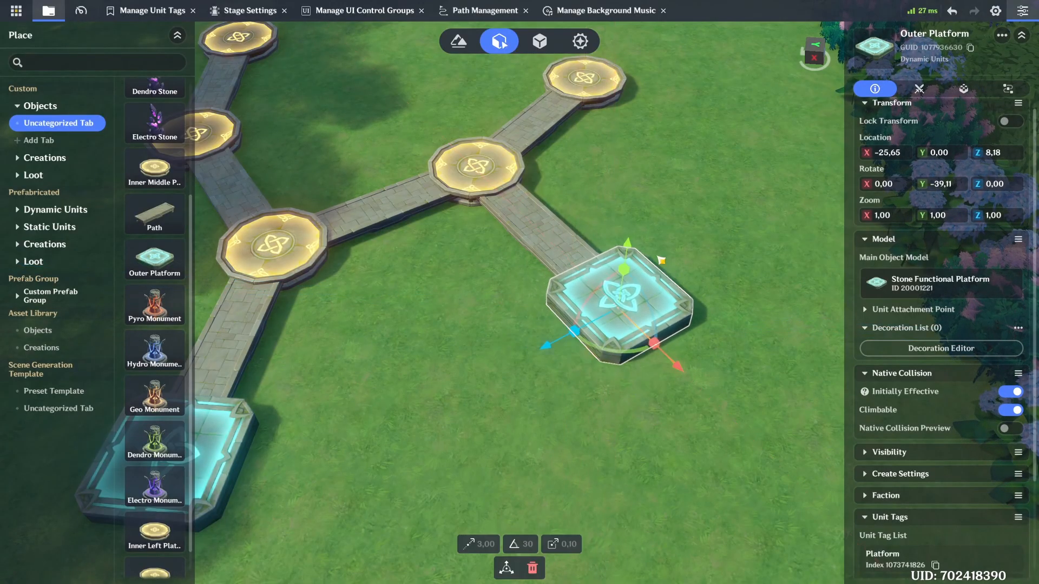
{"action": "left_click", "coordinate": [639, 191]}
Step: Run a Path outward from the left arm's Inner Middle Platform and place an Outer Platform at its end, rotated to match
{"action": "key", "text": "w"}
{"action": "key", "text": "a"}
{"action": "left_click_drag", "start_coordinate": [143, 227], "coordinate": [584, 449]}
{"action": "key", "text": "w"}
{"action": "key", "text": "s"}
{"action": "left_click_drag", "start_coordinate": [568, 415], "coordinate": [539, 371]}
{"action": "left_click_drag", "start_coordinate": [654, 412], "coordinate": [544, 348]}
{"action": "left_click_drag", "start_coordinate": [473, 354], "coordinate": [446, 371]}
{"action": "left_click_drag", "start_coordinate": [154, 276], "coordinate": [387, 399]}
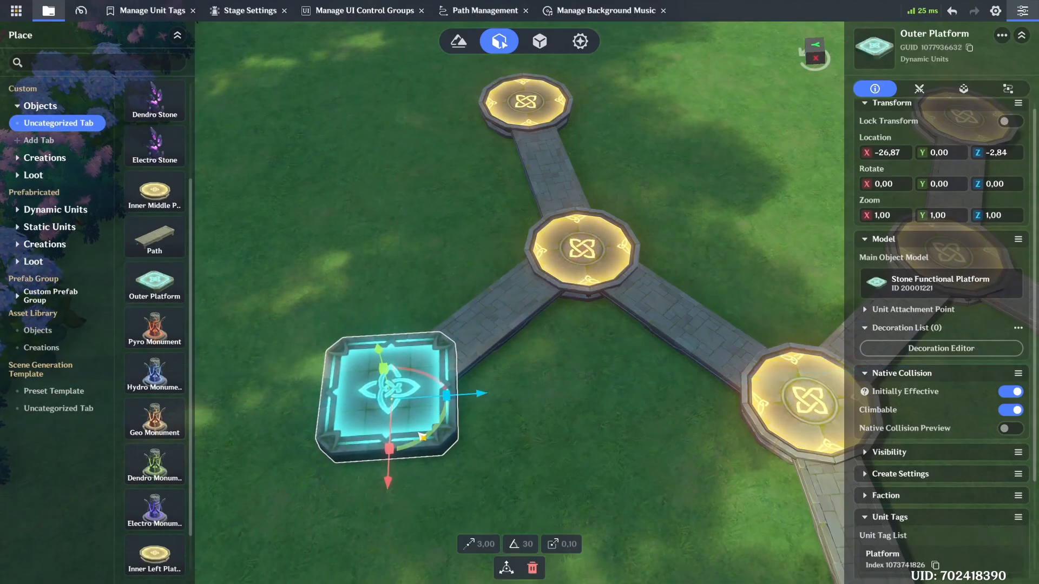
{"action": "left_click_drag", "start_coordinate": [421, 436], "coordinate": [441, 398]}
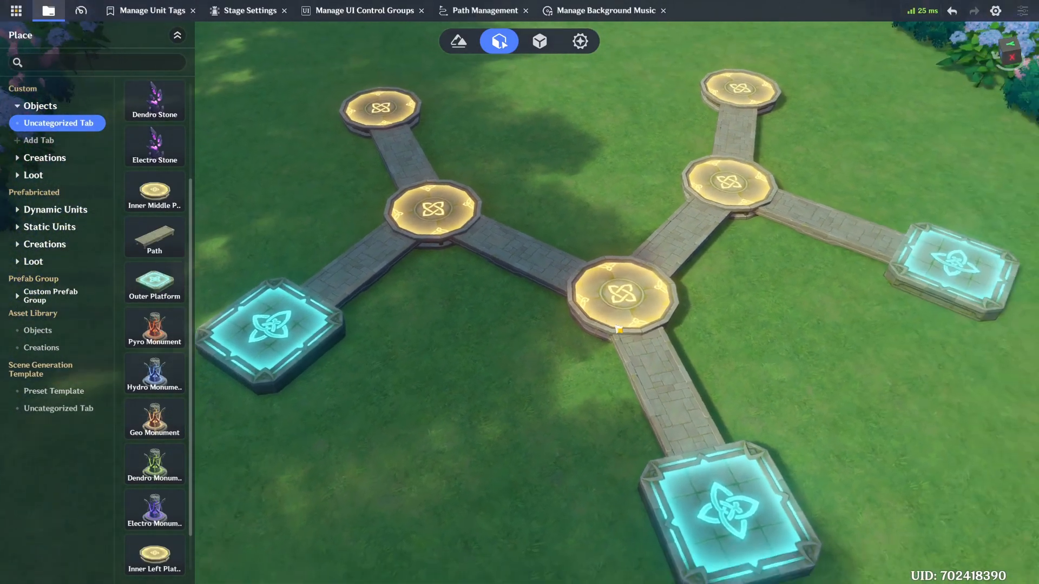
Step: Attach a Path to the Inner Left Platform, rotated to run outward to the left
{"action": "right_click_drag", "start_coordinate": [618, 330], "coordinate": [584, 359]}
{"action": "key", "text": "w"}
{"action": "left_click_drag", "start_coordinate": [155, 238], "coordinate": [511, 343]}
{"action": "left_click_drag", "start_coordinate": [519, 391], "coordinate": [485, 332]}
Step: Place an Outer Platform at the outer end of the Inner Left Platform's Path and adjust its position
{"action": "key", "text": "s"}
{"action": "left_click_drag", "start_coordinate": [168, 313], "coordinate": [332, 227]}
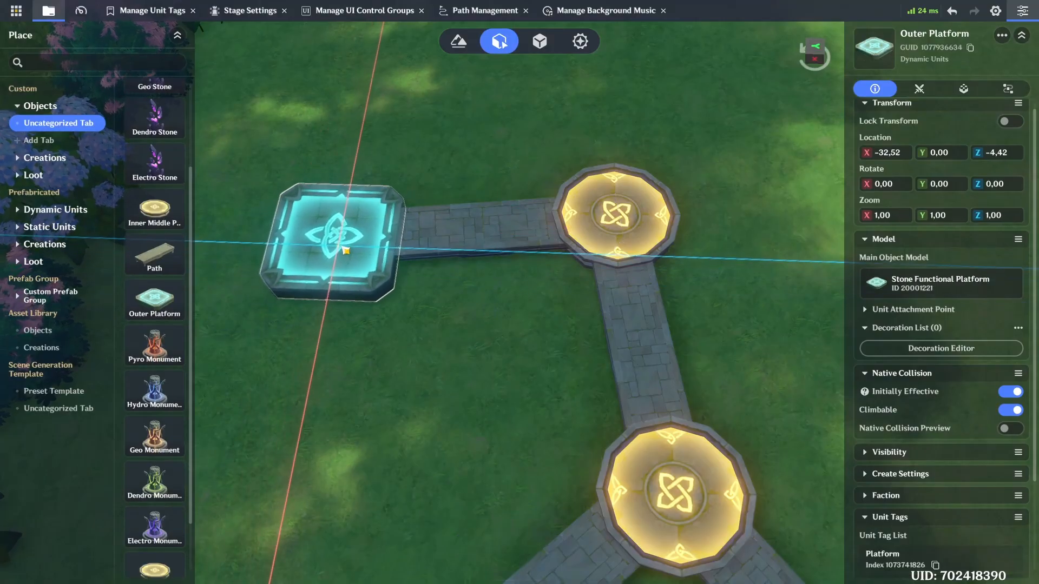
{"action": "left_click_drag", "start_coordinate": [381, 302], "coordinate": [372, 292]}
{"action": "left_click", "coordinate": [484, 326]}
Step: Attach a Path to the outer side of the Inner Right Platform, rotated to Y 96,09
{"action": "key", "text": "s"}
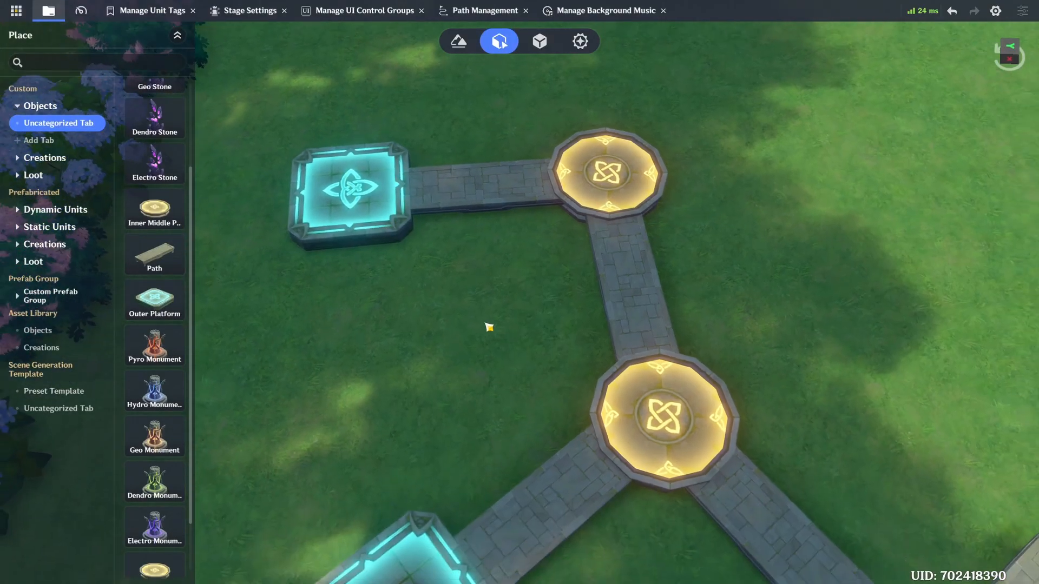
{"action": "key", "text": "d"}
{"action": "right_click_drag", "start_coordinate": [487, 326], "coordinate": [482, 296]}
{"action": "key", "text": "w"}
{"action": "key", "text": "d"}
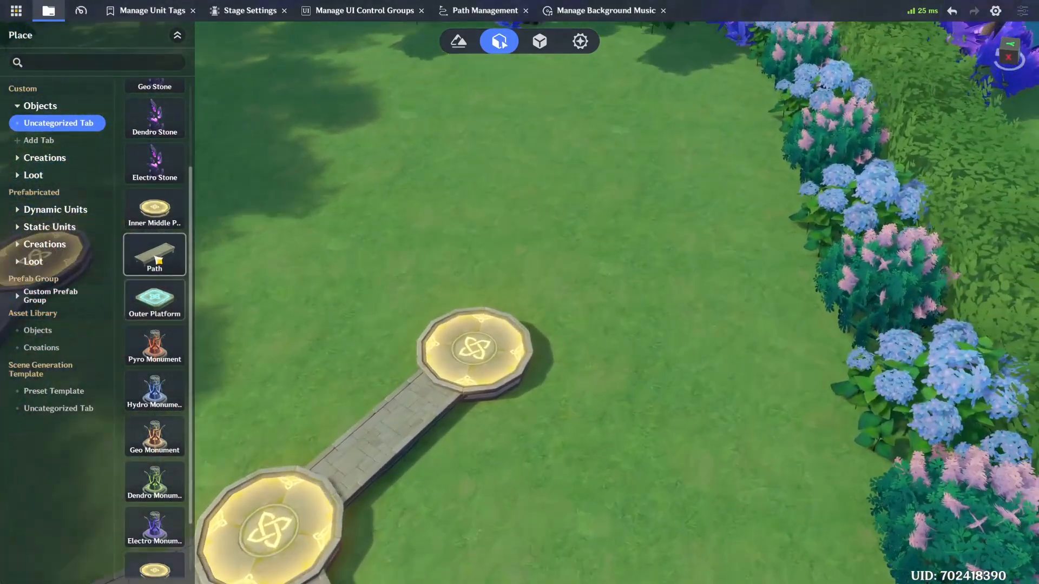
{"action": "left_click_drag", "start_coordinate": [157, 260], "coordinate": [567, 325]}
{"action": "left_click_drag", "start_coordinate": [614, 363], "coordinate": [587, 387]}
{"action": "mouse_move", "coordinate": [560, 326]}
{"action": "left_mouse_down"}
{"action": "mouse_move", "coordinate": [518, 303]}
{"action": "mouse_move", "coordinate": [581, 328]}
{"action": "left_mouse_up"}
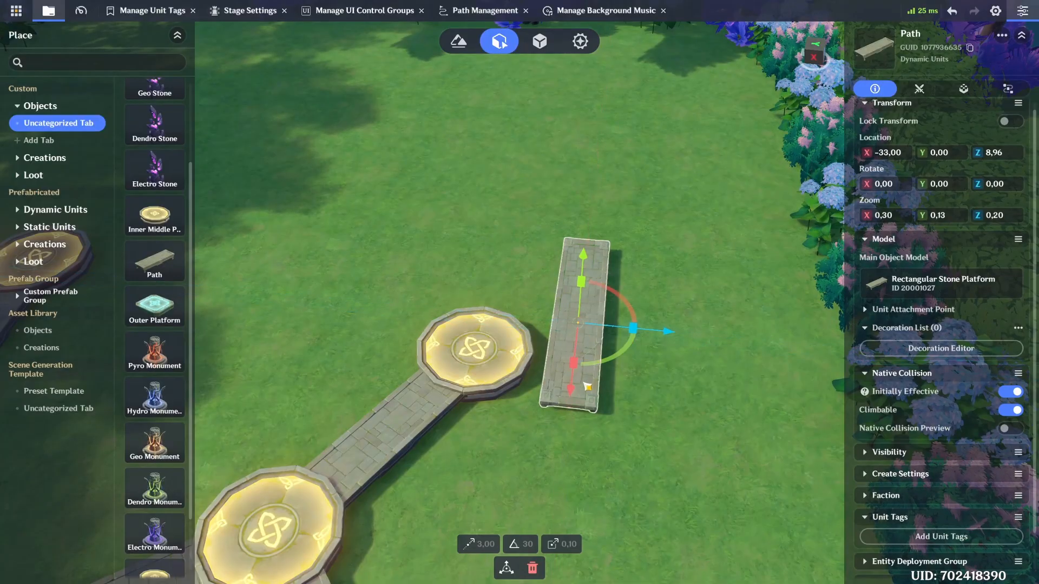
{"action": "key", "text": "w"}
{"action": "left_click_drag", "start_coordinate": [544, 436], "coordinate": [532, 351]}
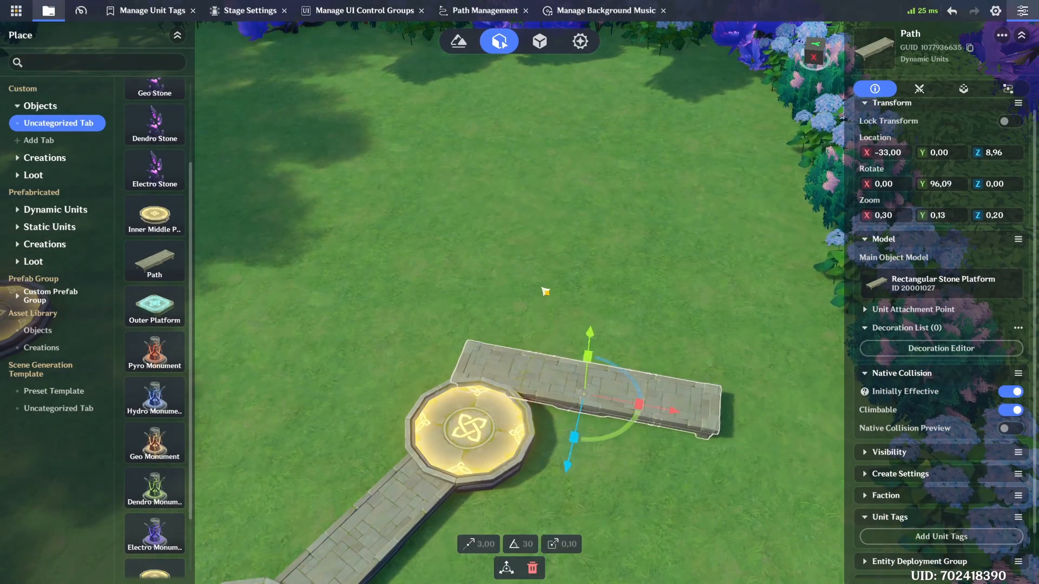
{"action": "right_click_drag", "start_coordinate": [544, 290], "coordinate": [548, 325]}
{"action": "left_click_drag", "start_coordinate": [608, 337], "coordinate": [601, 410]}
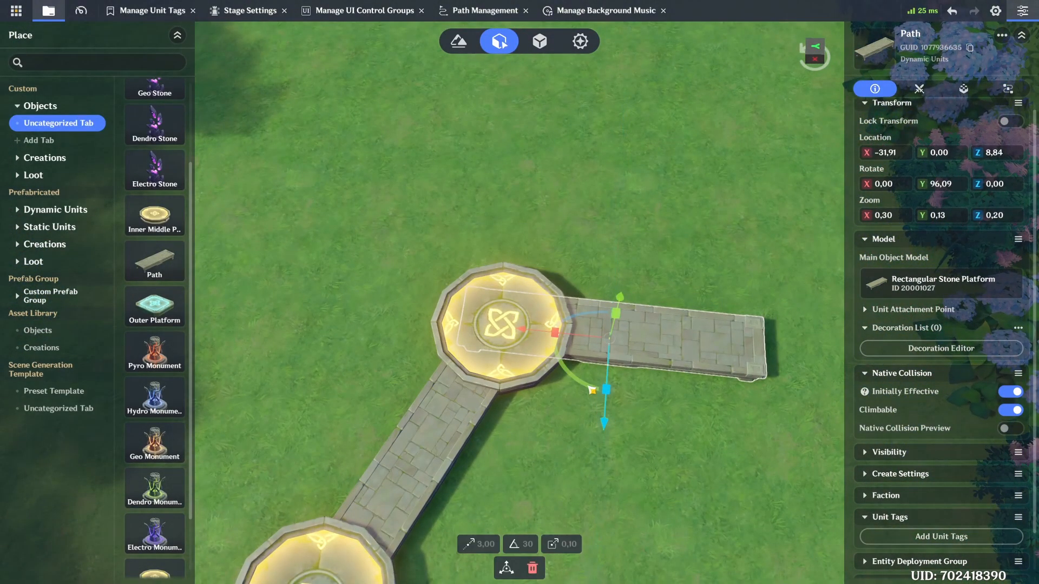
{"action": "left_click_drag", "start_coordinate": [573, 340], "coordinate": [571, 352]}
Step: Place an Outer Platform at the outer end of the Inner Right Platform's Path and adjust its position
{"action": "right_click_drag", "start_coordinate": [571, 352], "coordinate": [487, 244]}
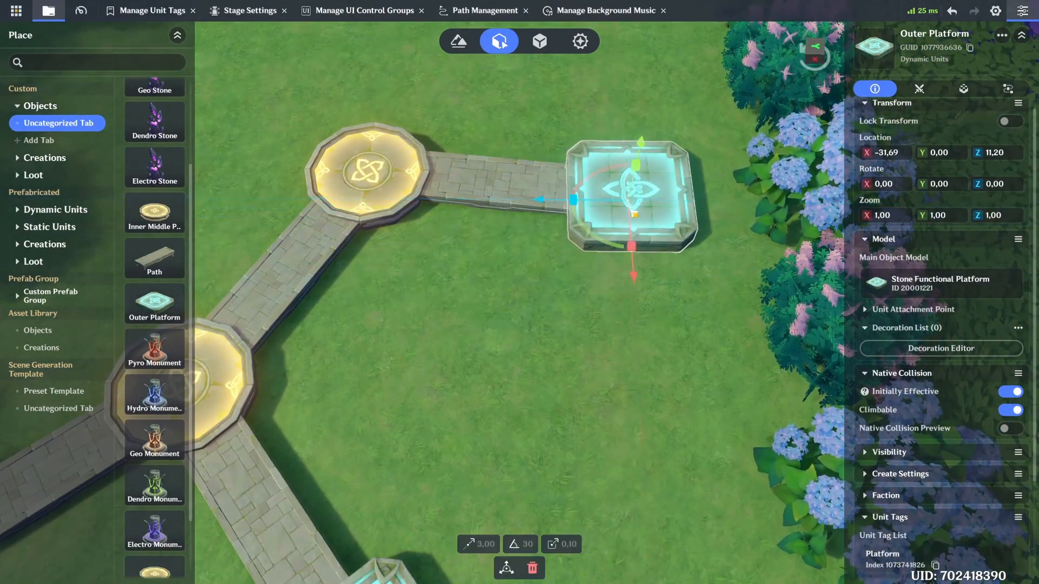
{"action": "left_click_drag", "start_coordinate": [614, 246], "coordinate": [606, 248]}
{"action": "left_click", "coordinate": [476, 292]}
Step: Place an Electro Stone on the Outer Platform beside the left arm's Inner Middle Platform
{"action": "right_click_drag", "start_coordinate": [476, 292], "coordinate": [488, 249]}
{"action": "key", "text": "a"}
{"action": "key", "text": "s"}
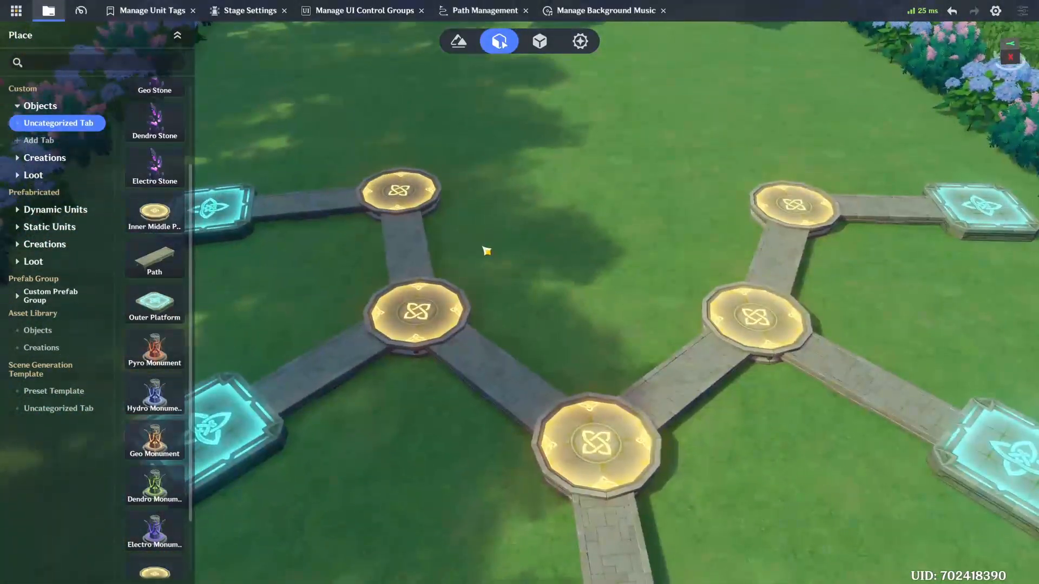
{"action": "key", "text": "w"}
{"action": "key", "text": "a"}
{"action": "key", "text": "s"}
{"action": "left_click_drag", "start_coordinate": [172, 173], "coordinate": [341, 373]}
Step: Place a Dendro Stone on the Outer Platform in front of the central platform
{"action": "key", "text": "s"}
{"action": "key", "text": "s"}
{"action": "key", "text": "d"}
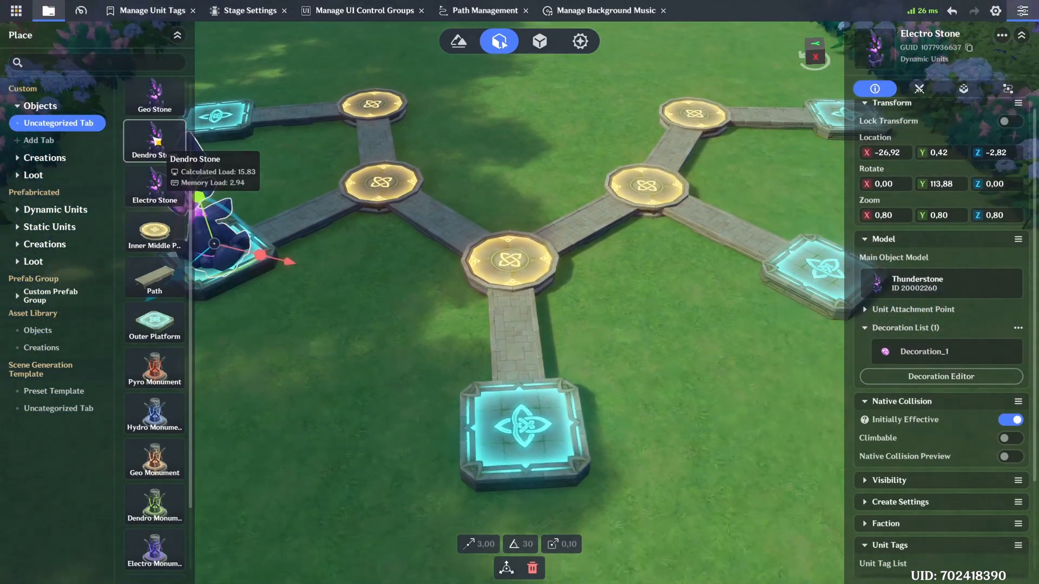
{"action": "left_click_drag", "start_coordinate": [156, 140], "coordinate": [523, 429]}
Step: Place a Geo Stone on the Outer Platform branching off the right arm's Inner Middle Platform
{"action": "key", "text": "d"}
{"action": "key", "text": "w"}
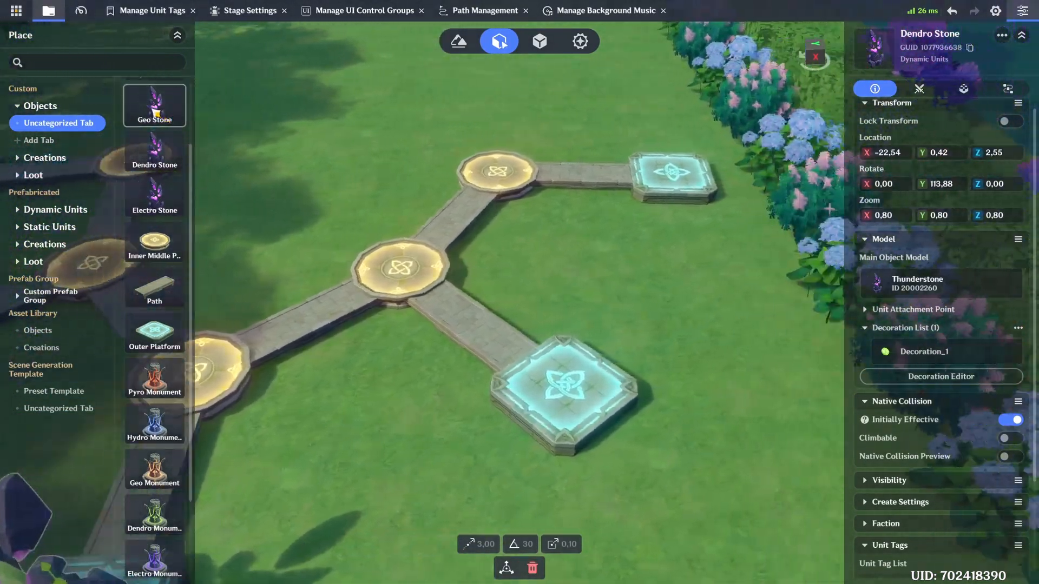
{"action": "left_click_drag", "start_coordinate": [155, 109], "coordinate": [527, 403]}
{"action": "key", "text": "w"}
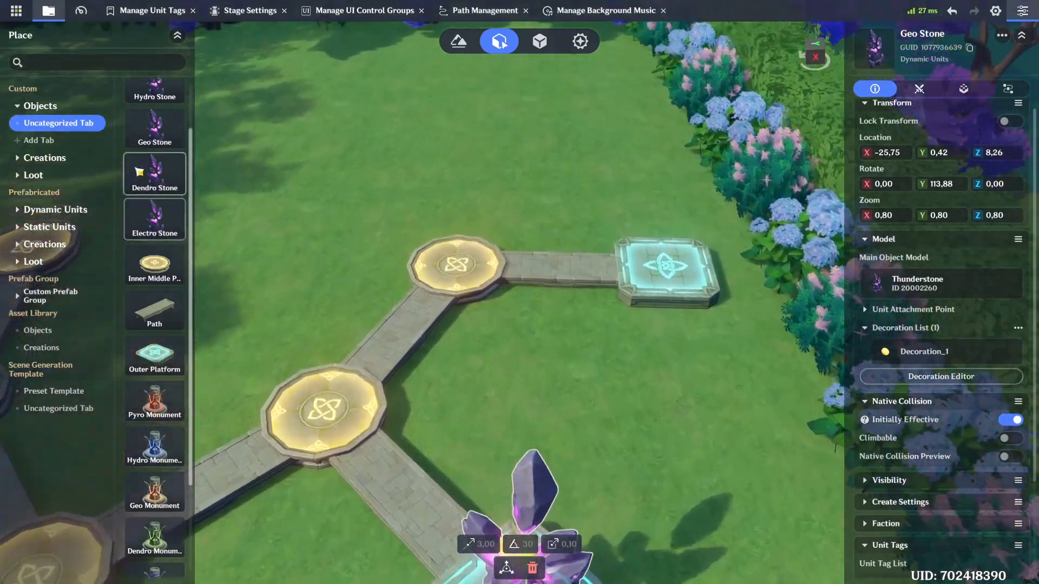
Step: Place a Hydro Stone on the right arm's far Outer Platform and a Pyro Stone on the left arm's far Outer Platform
{"action": "scroll", "coordinate": [156, 157], "scroll_direction": "up", "scroll_amount": 2}
{"action": "left_click_drag", "start_coordinate": [155, 157], "coordinate": [675, 271]}
{"action": "key", "text": "a"}
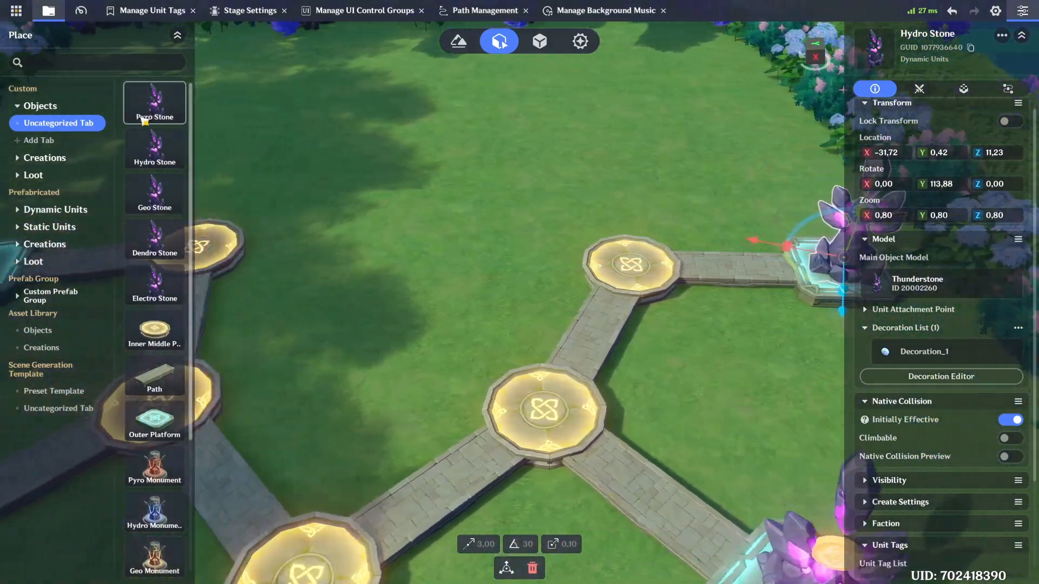
{"action": "left_click_drag", "start_coordinate": [157, 105], "coordinate": [361, 276]}
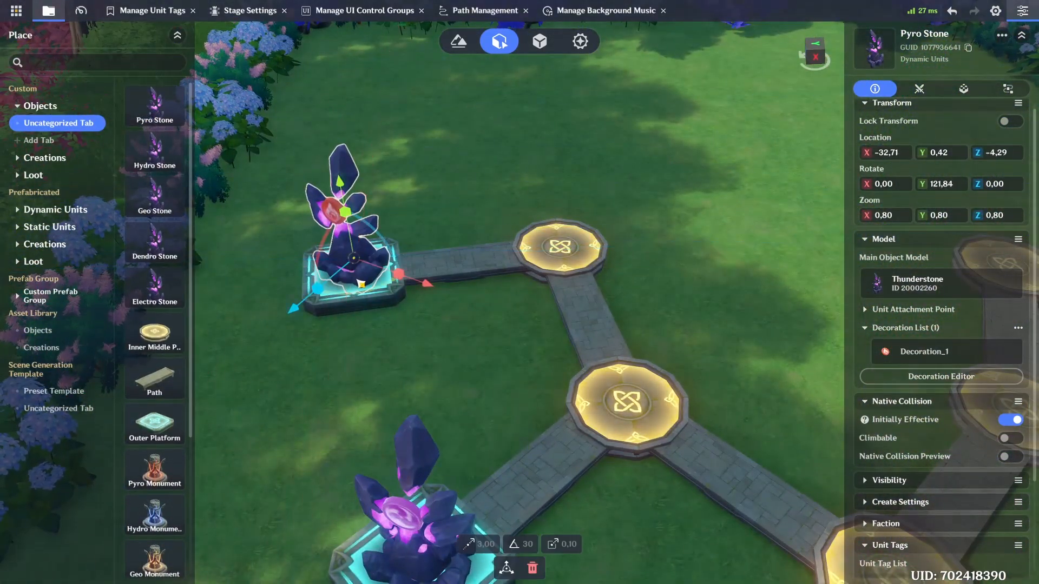
Step: Place a Pyro Monument beside the right arm's far inner platform and a Hydro Monument beside its nearer inner platform
{"action": "key", "text": "s"}
{"action": "key", "text": "d"}
{"action": "scroll", "coordinate": [166, 348], "scroll_direction": "down", "scroll_amount": 3}
{"action": "key", "text": "d"}
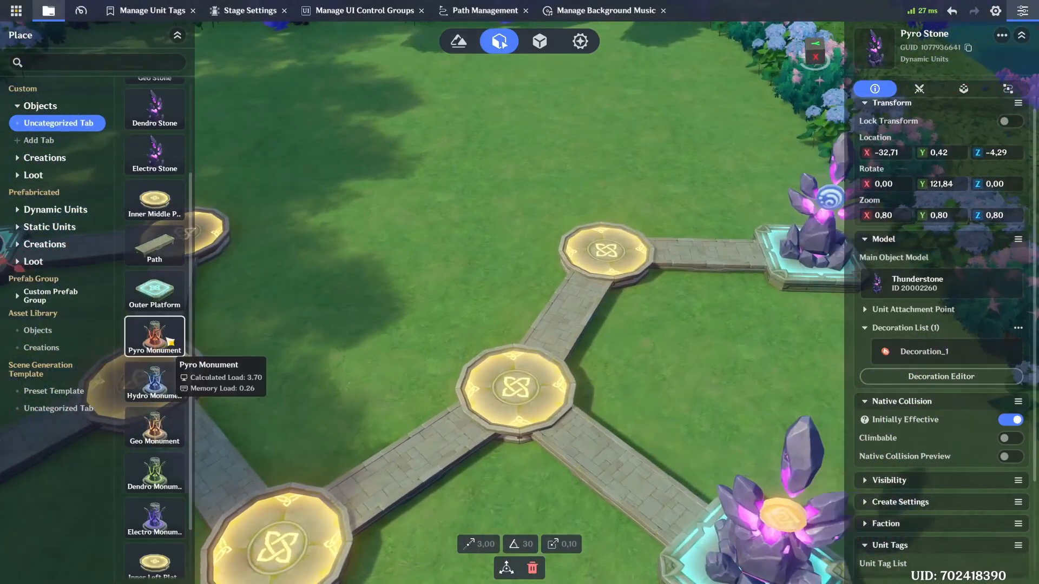
{"action": "left_click_drag", "start_coordinate": [158, 342], "coordinate": [514, 259]}
{"action": "key", "text": "s"}
{"action": "key", "text": "a"}
{"action": "left_click_drag", "start_coordinate": [172, 391], "coordinate": [515, 304]}
Step: Place a Geo Monument directly behind the central inner platform
{"action": "key", "text": "s"}
{"action": "key", "text": "a"}
{"action": "left_click_drag", "start_coordinate": [161, 427], "coordinate": [521, 312]}
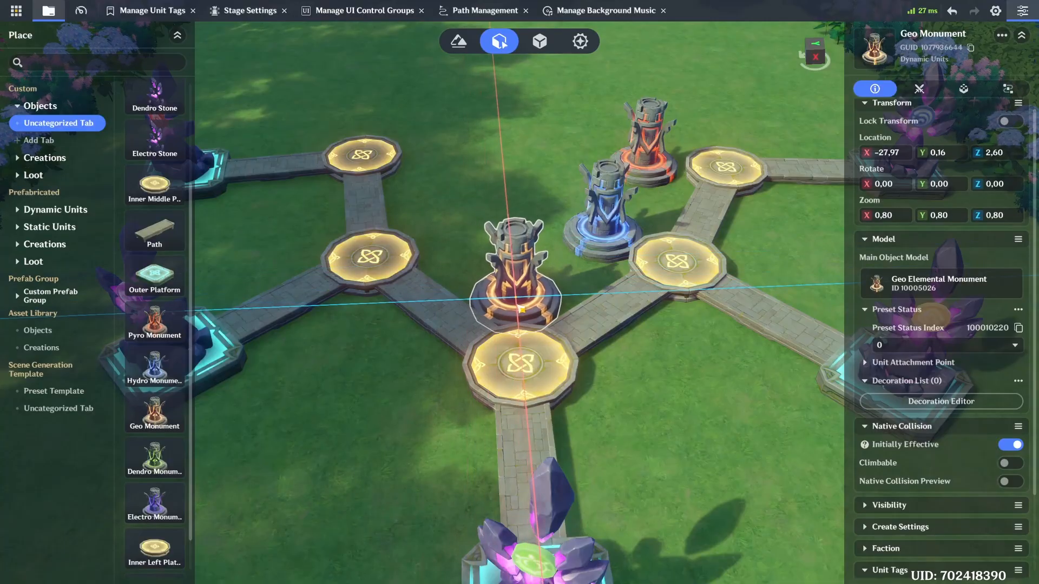
Step: Place a Dendro Monument beside the left arm's nearer inner platform and an Electro Monument beside its far one
{"action": "key", "text": "s"}
{"action": "key", "text": "a"}
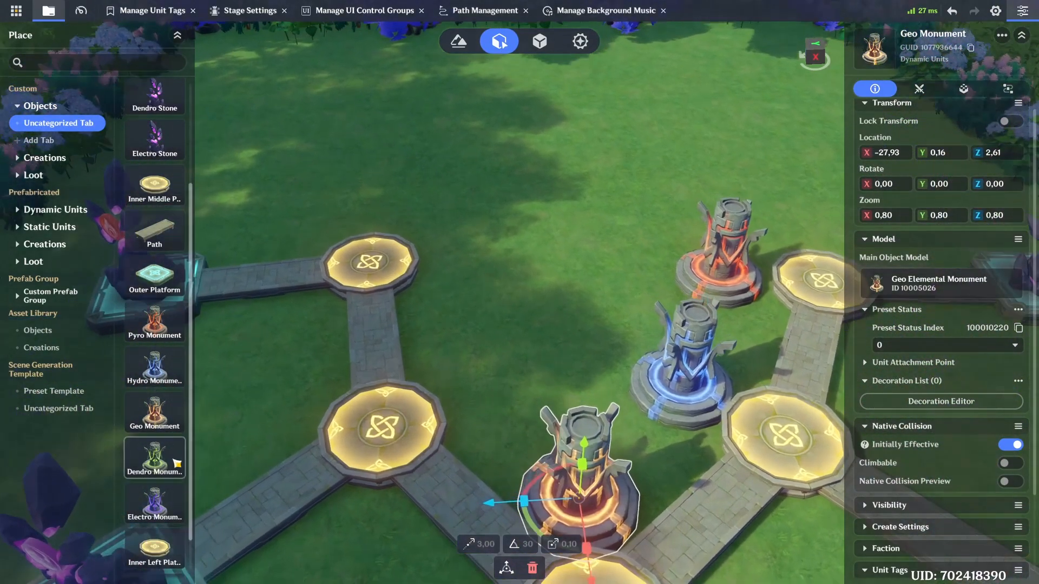
{"action": "left_click_drag", "start_coordinate": [155, 450], "coordinate": [481, 261]}
{"action": "scroll", "coordinate": [155, 422], "scroll_direction": "down", "scroll_amount": 1}
{"action": "left_click", "coordinate": [554, 261]}
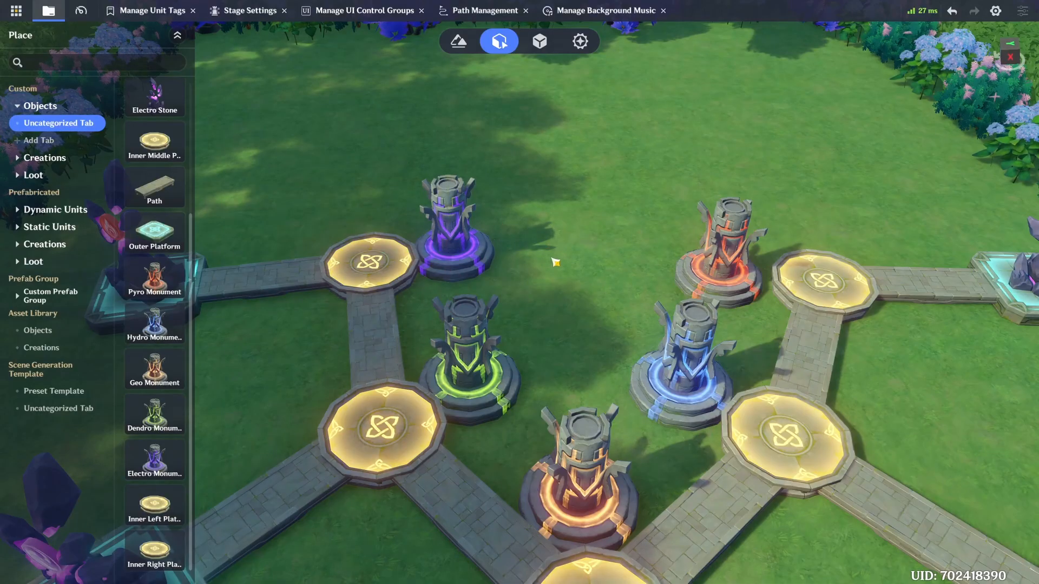
{"action": "key", "text": "s"}
{"action": "scroll", "coordinate": [554, 258], "scroll_direction": "down", "scroll_amount": 3}
{"action": "right_click_drag", "start_coordinate": [553, 238], "coordinate": [565, 163]}
{"action": "key", "text": "d"}
{"action": "key", "text": "s"}
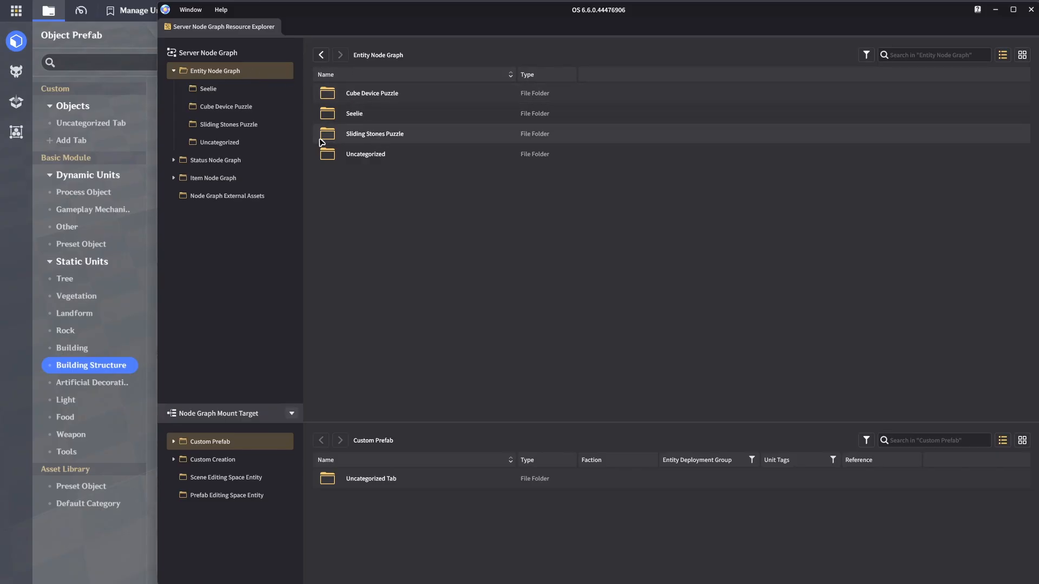
Step: Open the "1. On Collision Disable all Tab except Inwards" node graph from the Sliding Stones Puzzle folder
{"action": "left_click", "coordinate": [272, 125]}
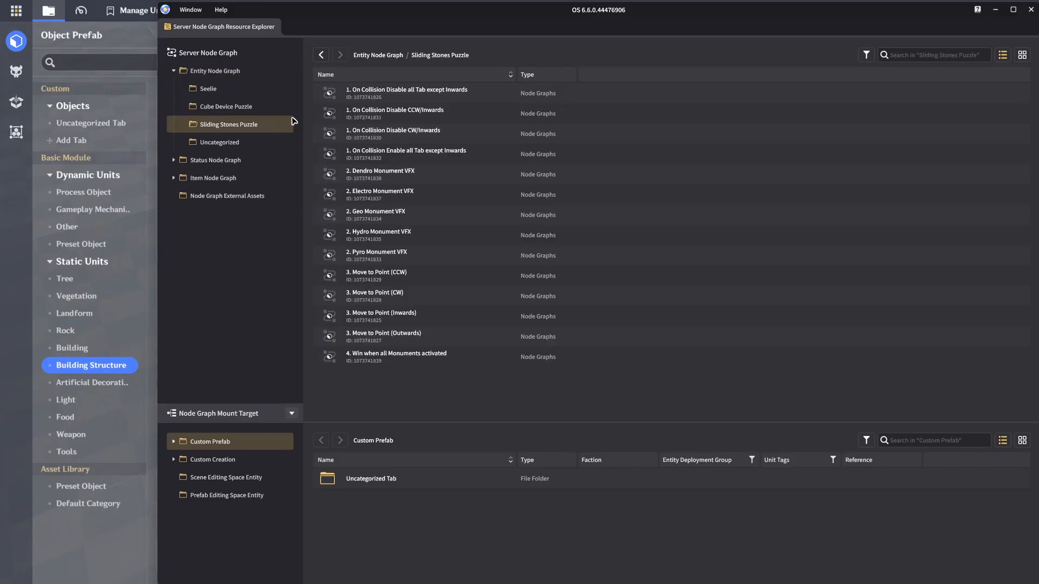
{"action": "right_click", "coordinate": [468, 388]}
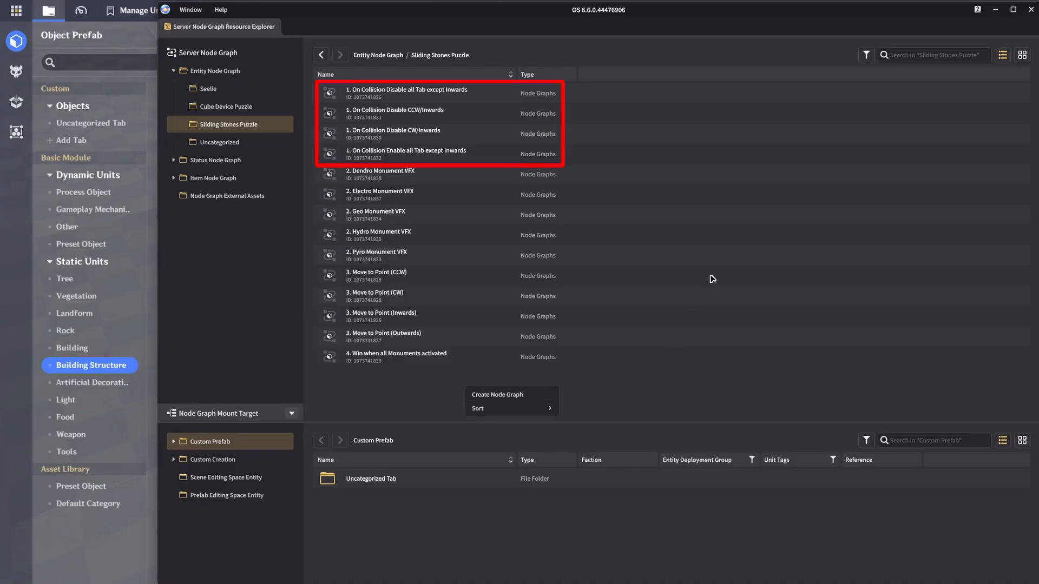
{"action": "left_click", "coordinate": [454, 93]}
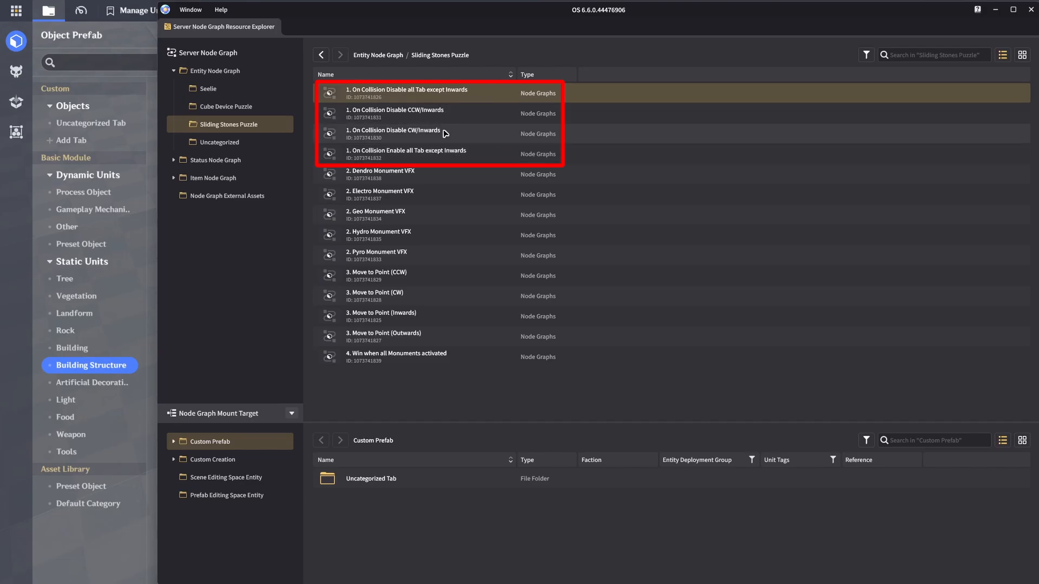
{"action": "double_click", "coordinate": [468, 96]}
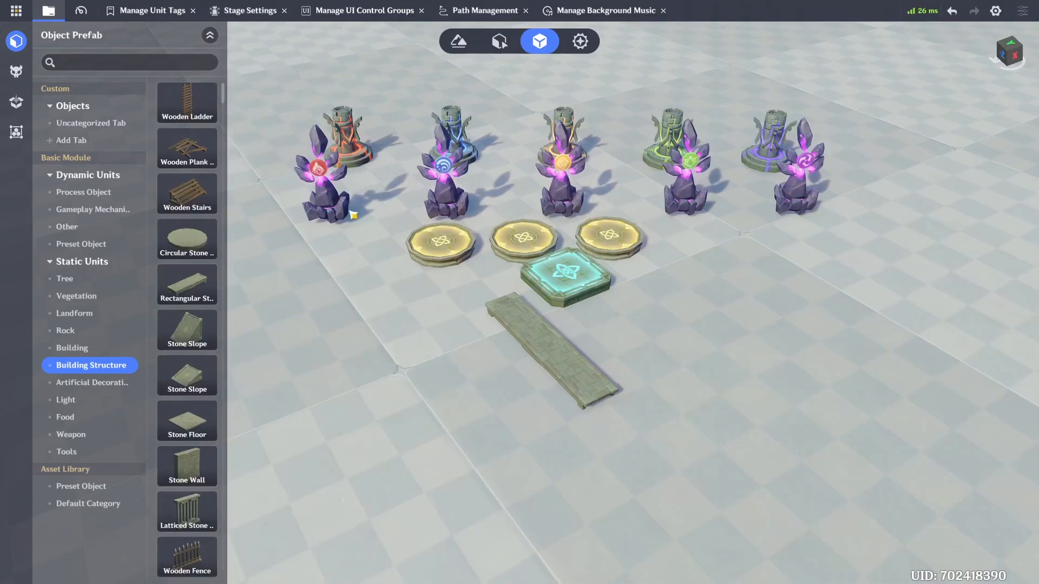
Step: Examine the tab list in the Pyro Stone prefab's advanced Tab settings
{"action": "left_click", "coordinate": [350, 219]}
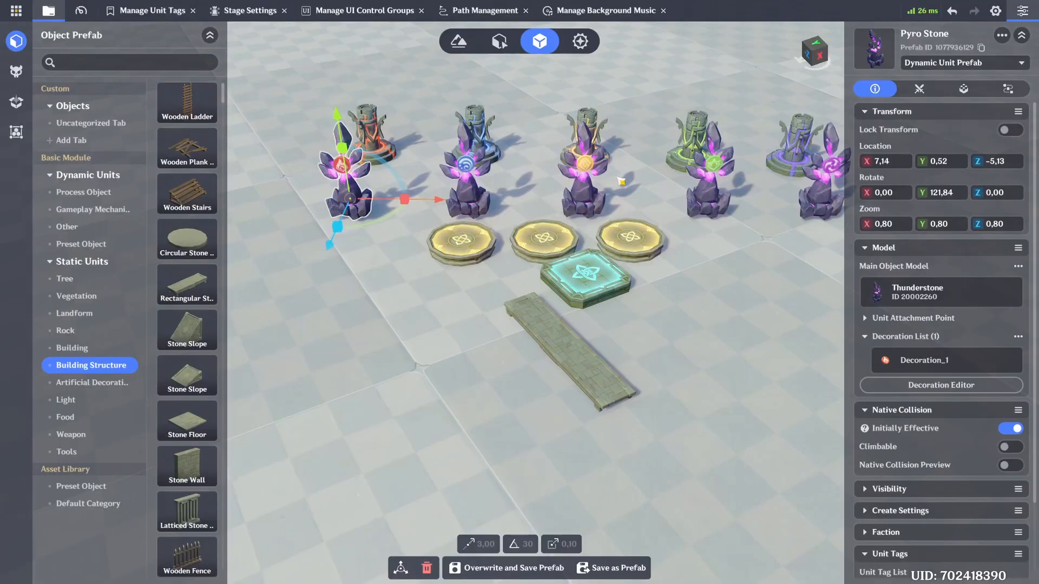
{"action": "left_click", "coordinate": [959, 89]}
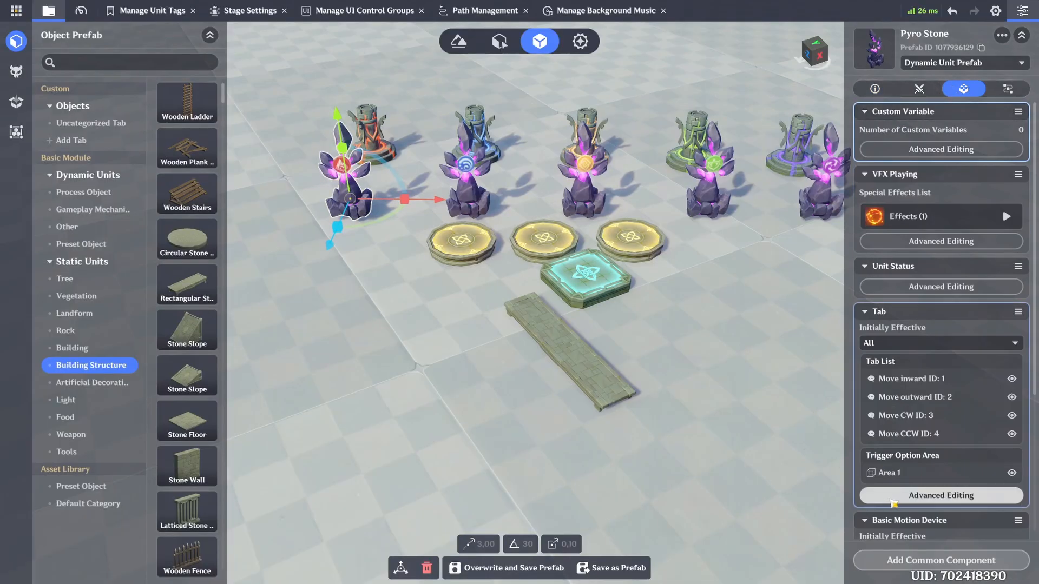
{"action": "left_click", "coordinate": [941, 495]}
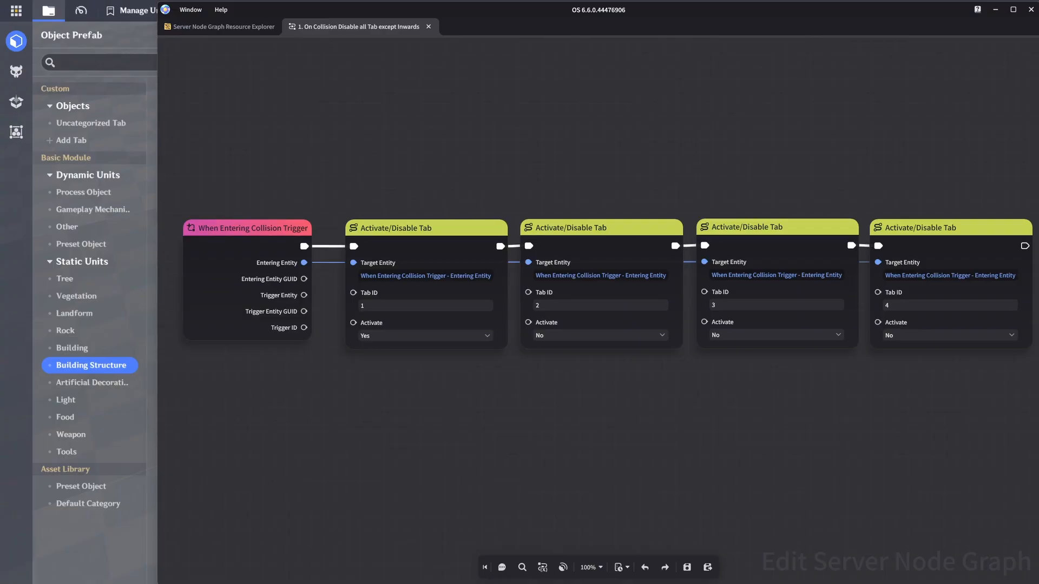
{"action": "left_click", "coordinate": [120, 549]}
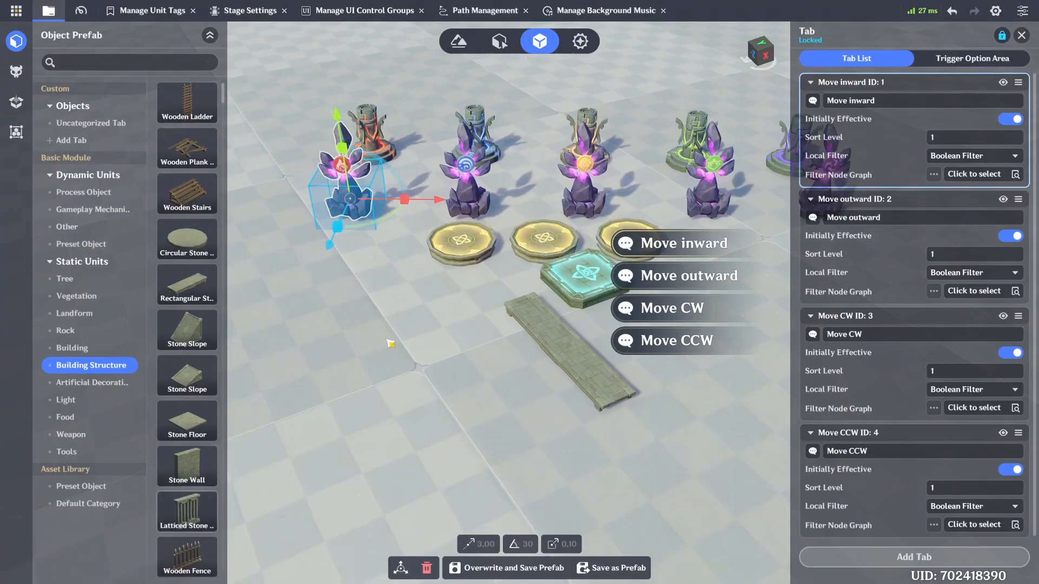
{"action": "left_click", "coordinate": [436, 311]}
{"action": "left_click", "coordinate": [1021, 36]}
{"action": "key", "text": "w"}
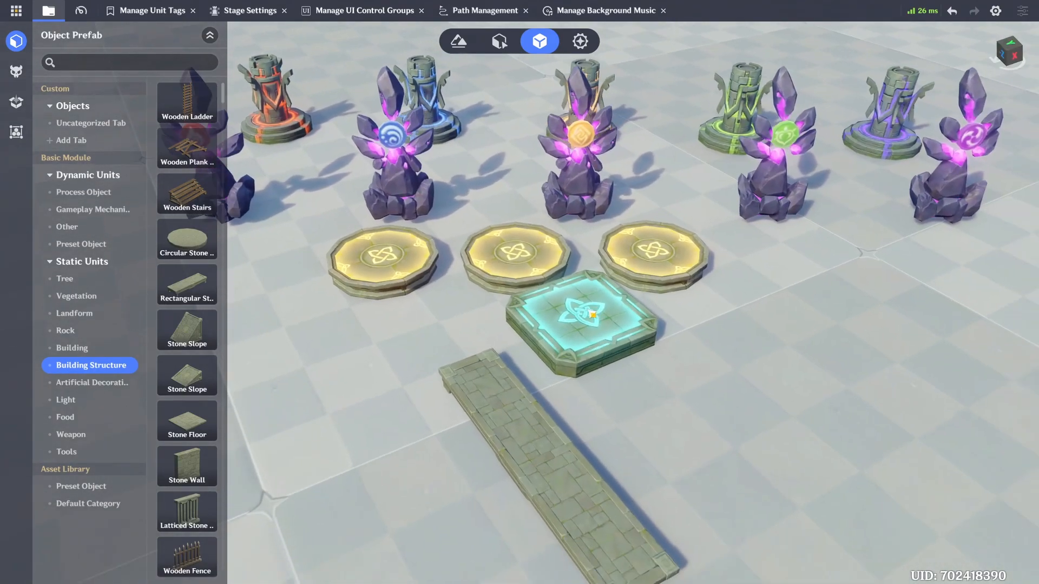
Step: Check the node graph attached to the Outer Platform prefab and search the graphs available to add for "disable all"
{"action": "left_click", "coordinate": [562, 315]}
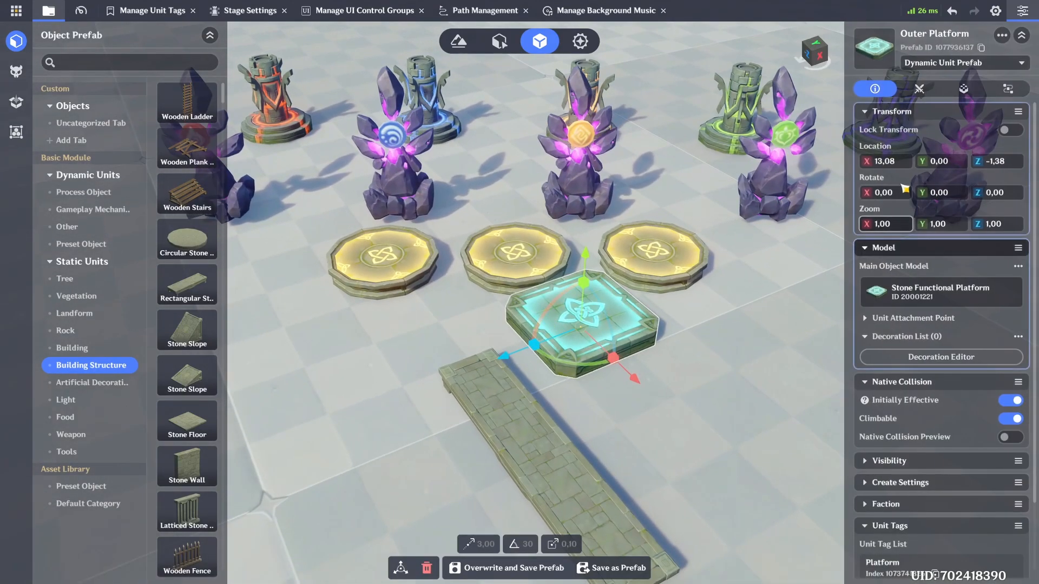
{"action": "left_click", "coordinate": [1007, 89]}
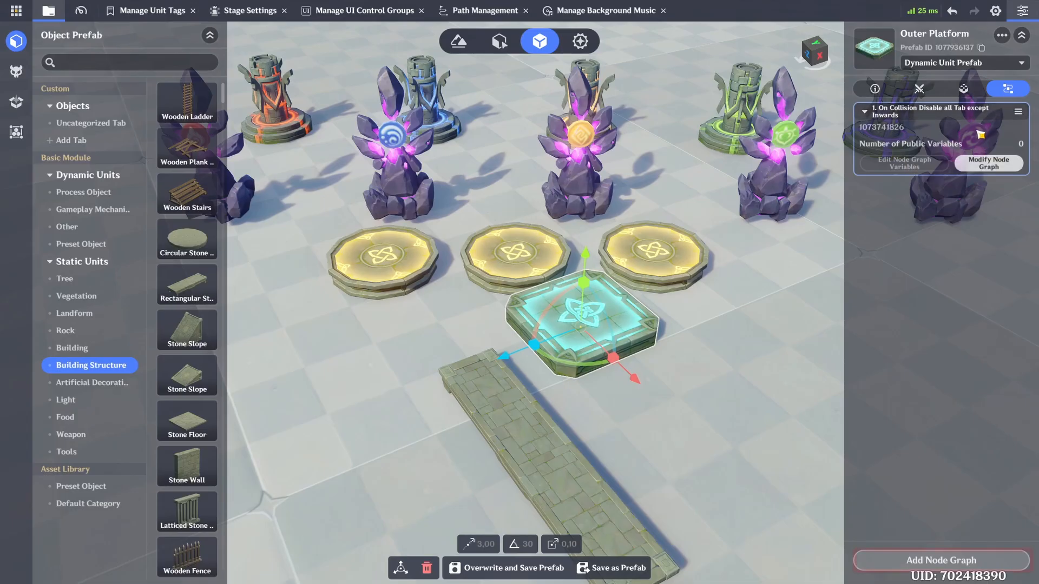
{"action": "left_click", "coordinate": [944, 563]}
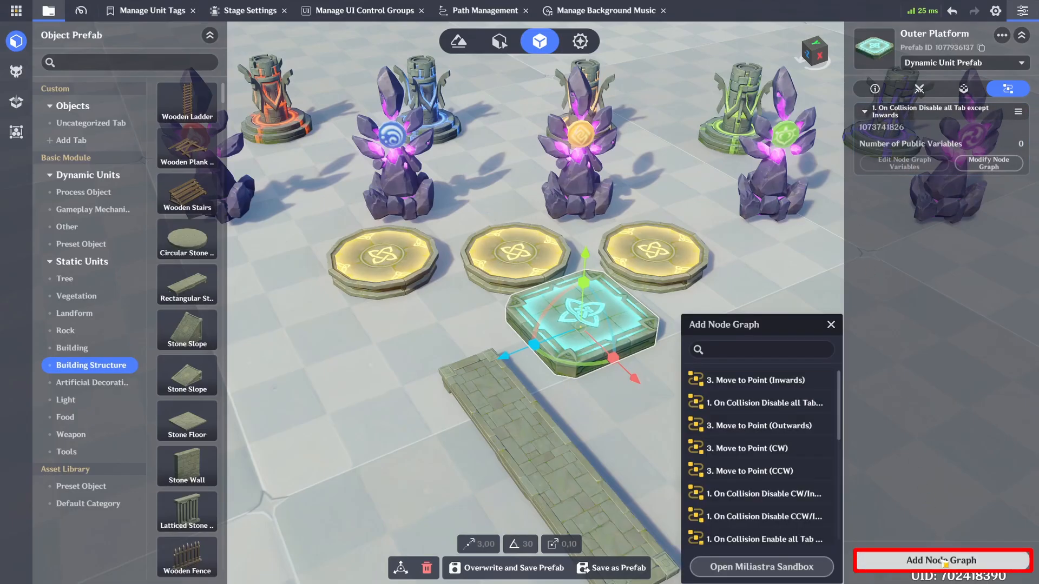
{"action": "left_click", "coordinate": [767, 352]}
{"action": "type", "text": "disa"}
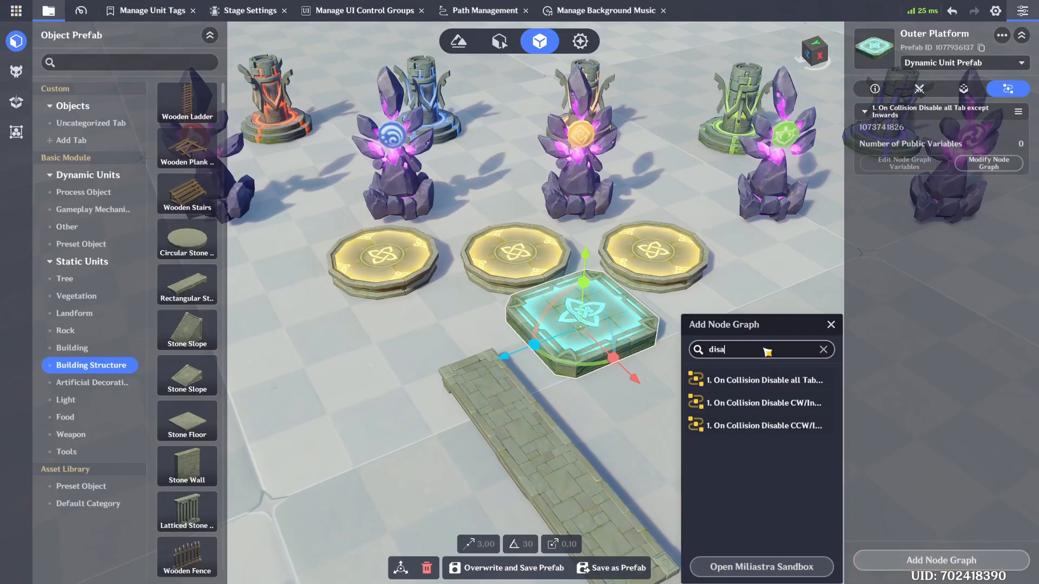
{"action": "type", "text": "ble all"}
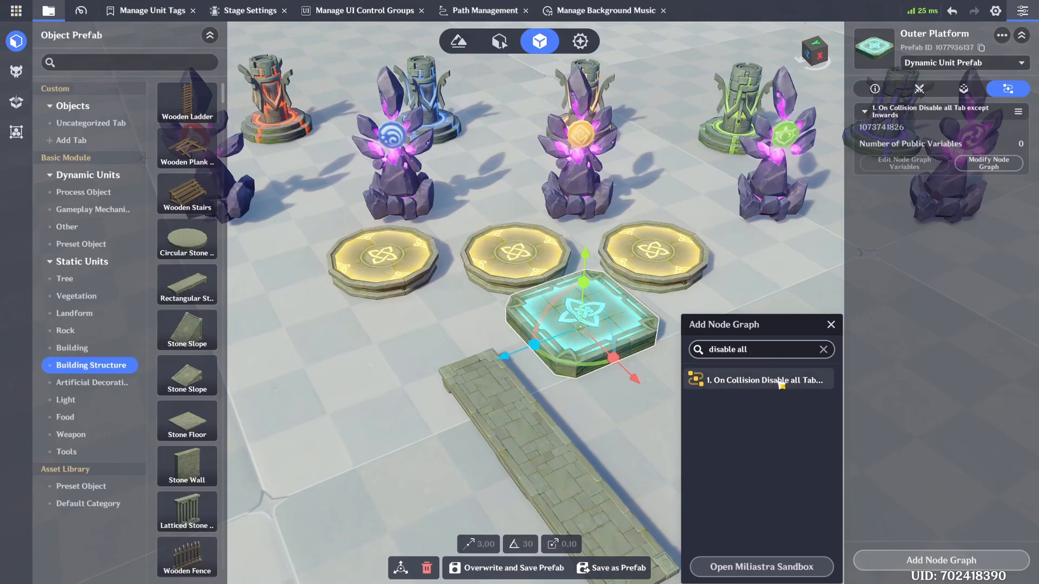
{"action": "left_click", "coordinate": [831, 325]}
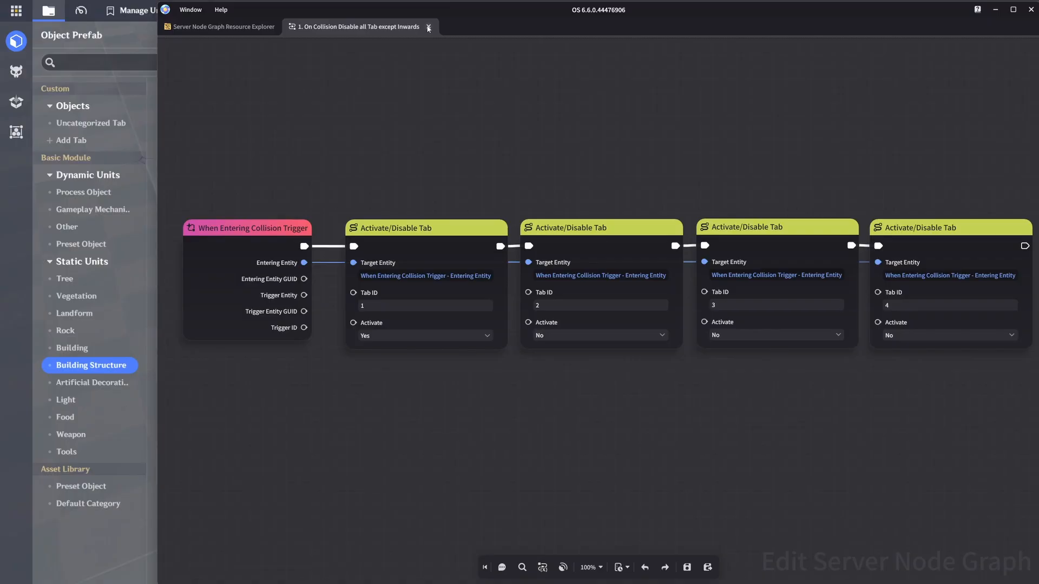
Step: Examine the Activate settings in the "On Collision Disable CW/Inwards" and "On Collision Disable CCW/Inwards" node graphs
{"action": "left_click", "coordinate": [429, 27]}
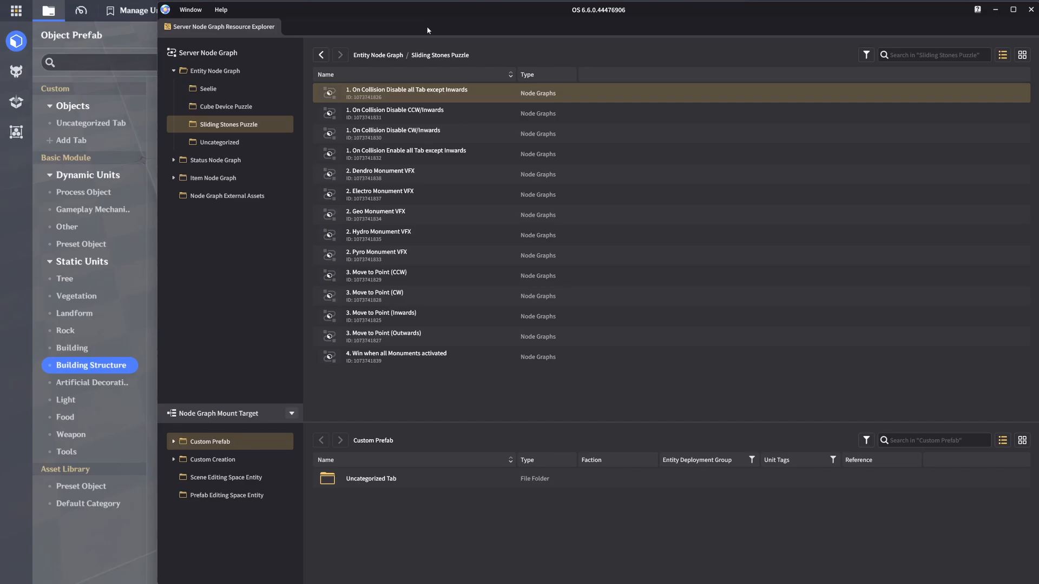
{"action": "double_click", "coordinate": [435, 134]}
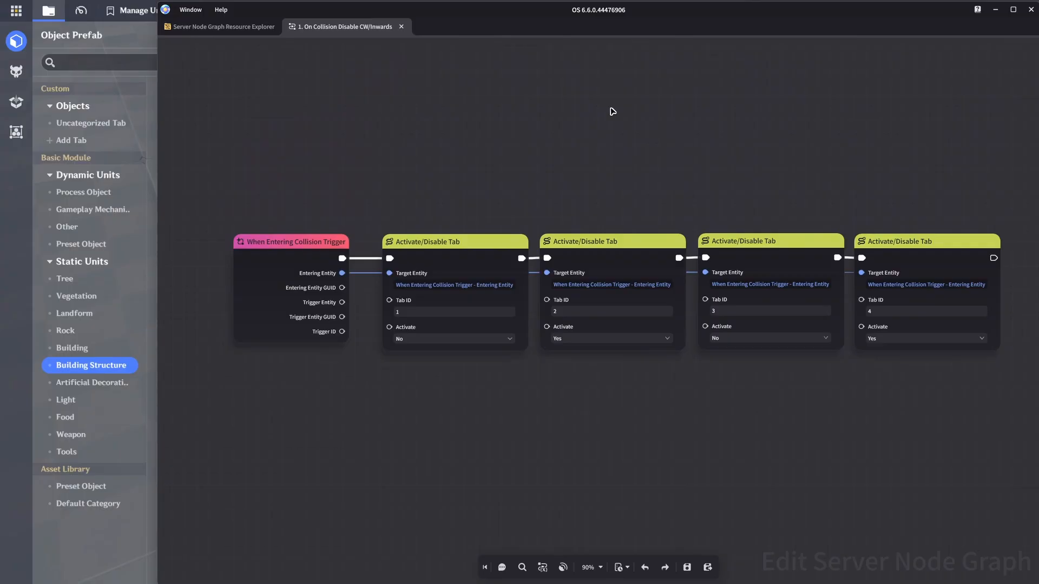
{"action": "left_click", "coordinate": [242, 29]}
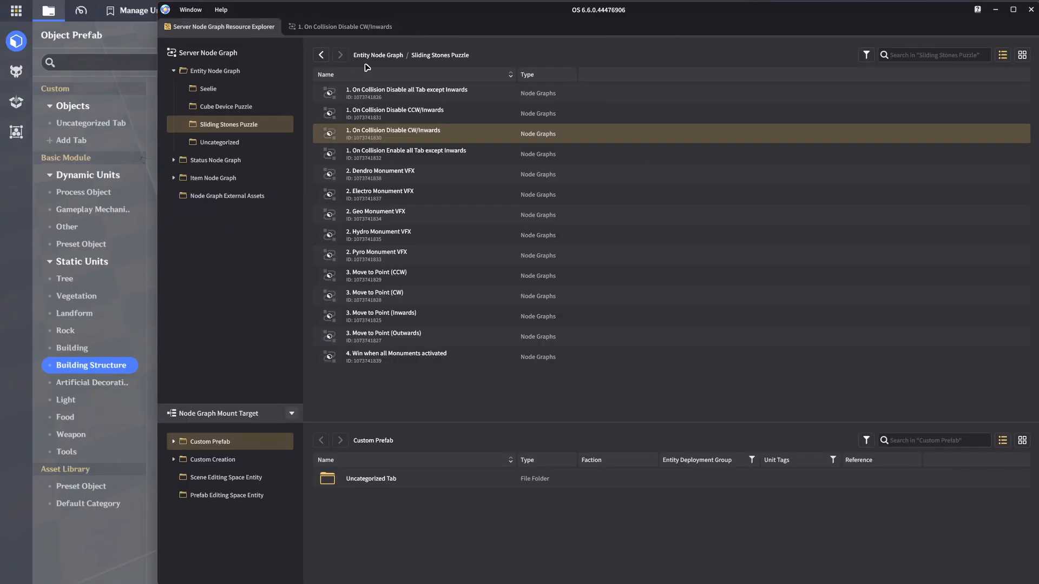
{"action": "double_click", "coordinate": [382, 112]}
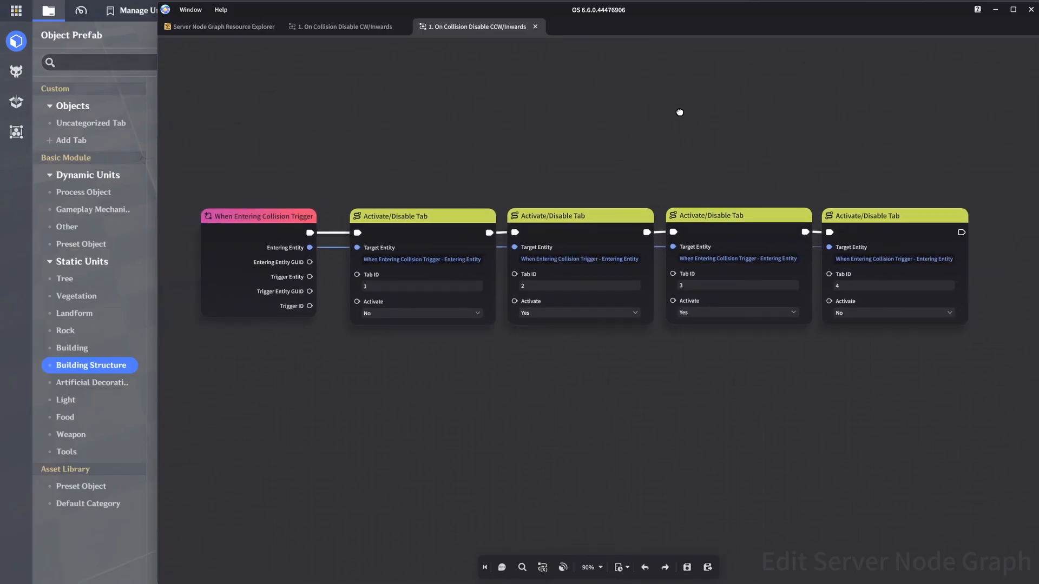
{"action": "left_click_drag", "start_coordinate": [679, 112], "coordinate": [685, 113]}
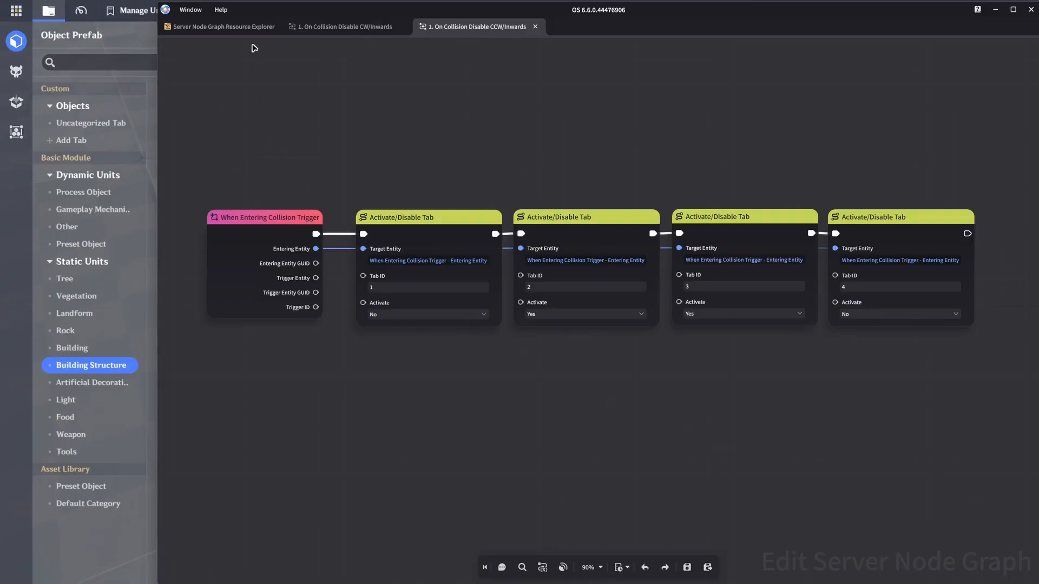
Step: Open the "1. On Collision Enable all Tab except Inwards" node graph and view its Activate/Disable Tab nodes
{"action": "left_click", "coordinate": [246, 27]}
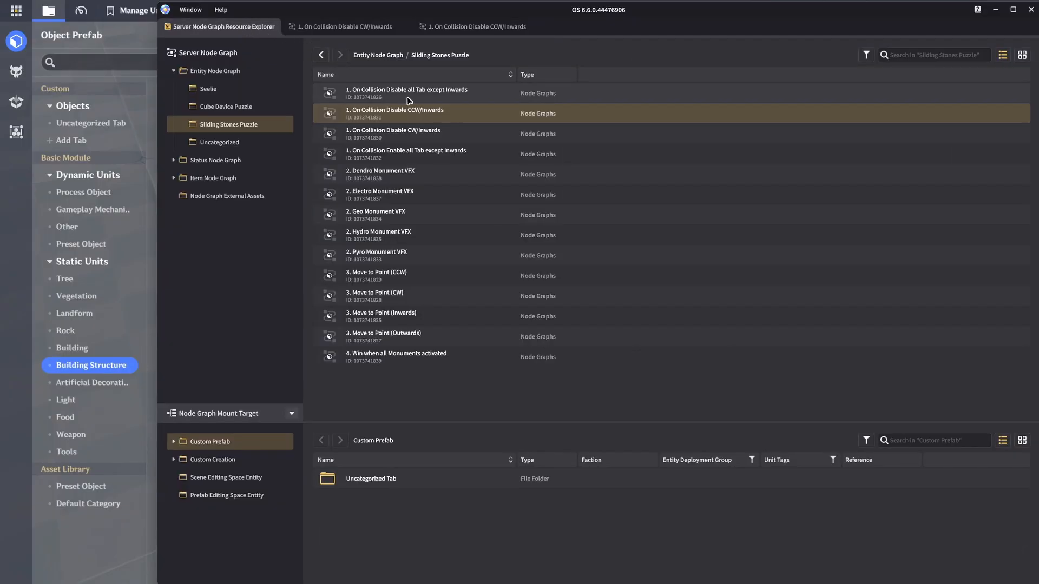
{"action": "double_click", "coordinate": [445, 159]}
{"action": "middle_click_drag", "start_coordinate": [644, 168], "coordinate": [639, 120]}
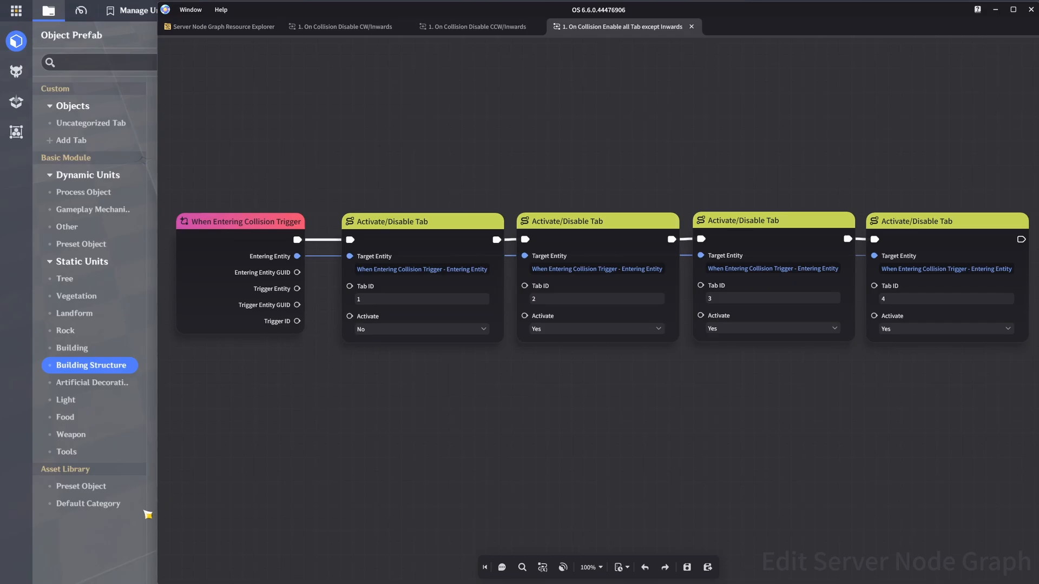
Step: Check the node graphs attached to the Inner Left, Inner Right and Inner Middle Platform prefabs
{"action": "left_click", "coordinate": [115, 543]}
{"action": "left_click", "coordinate": [409, 258]}
{"action": "left_click", "coordinate": [1007, 88]}
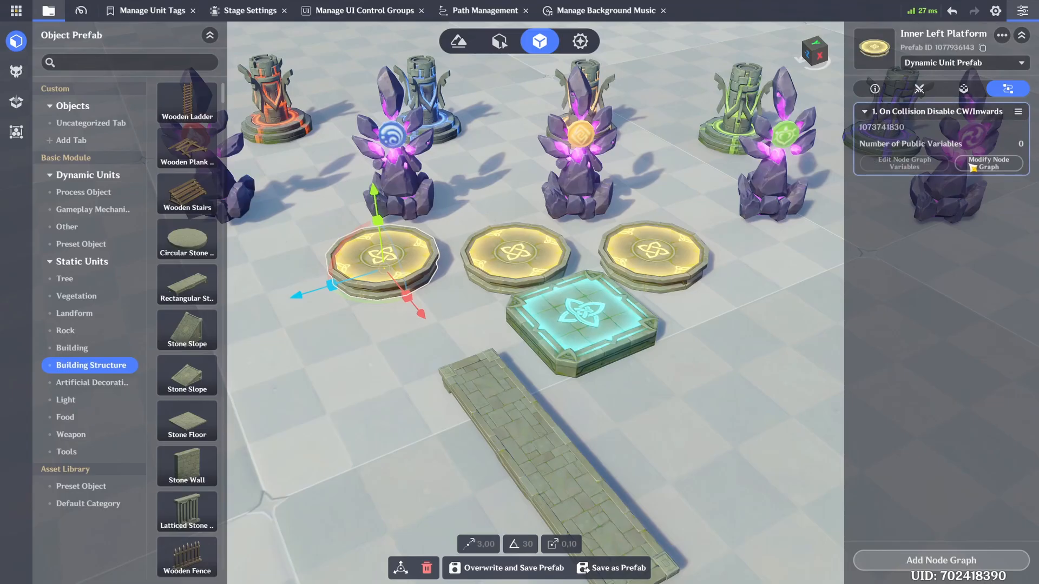
{"action": "left_click", "coordinate": [779, 292]}
{"action": "left_click", "coordinate": [699, 259]}
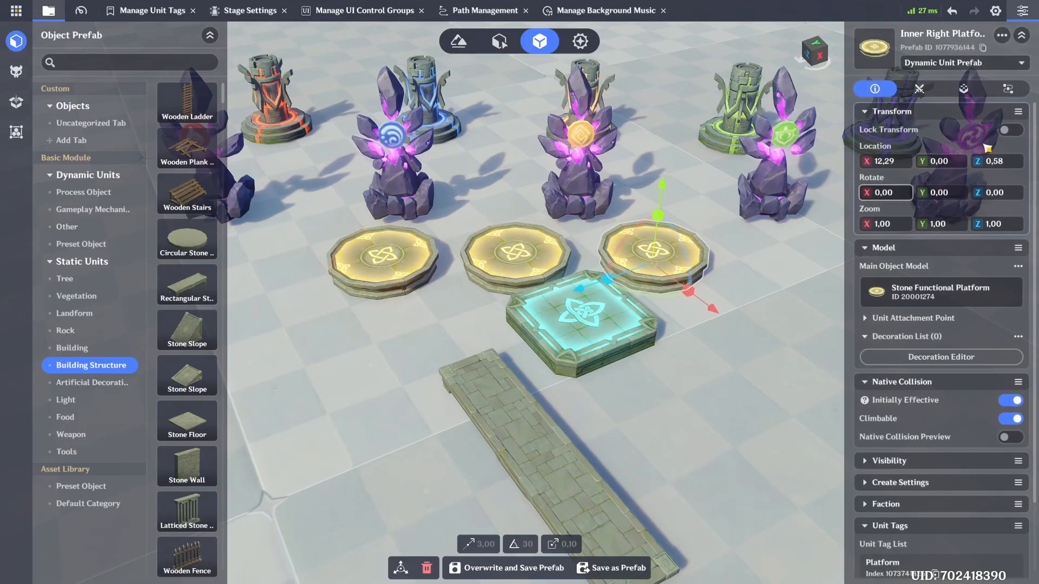
{"action": "left_click", "coordinate": [1008, 88]}
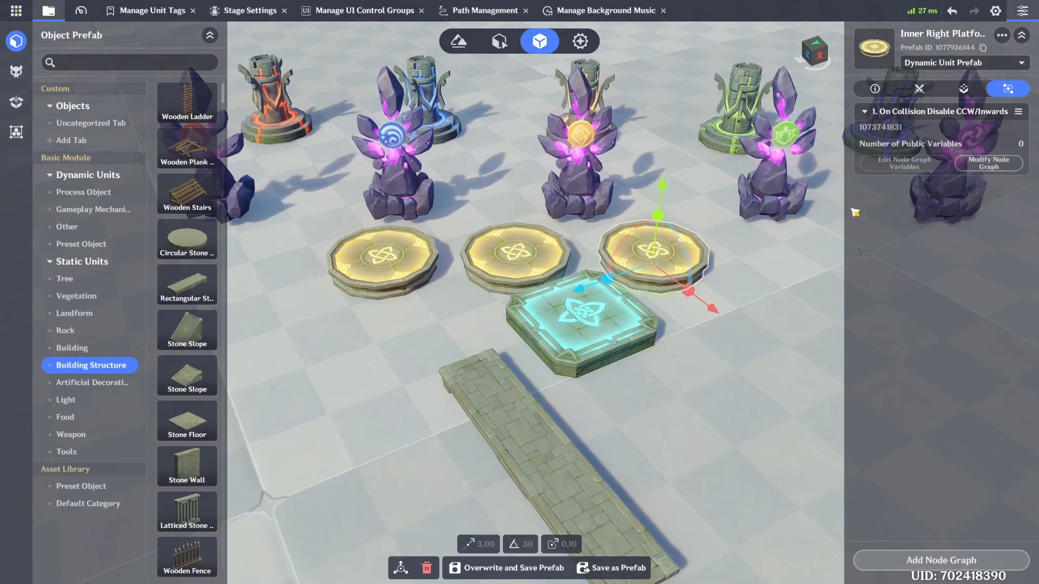
{"action": "left_click", "coordinate": [676, 336]}
{"action": "left_click", "coordinate": [549, 260]}
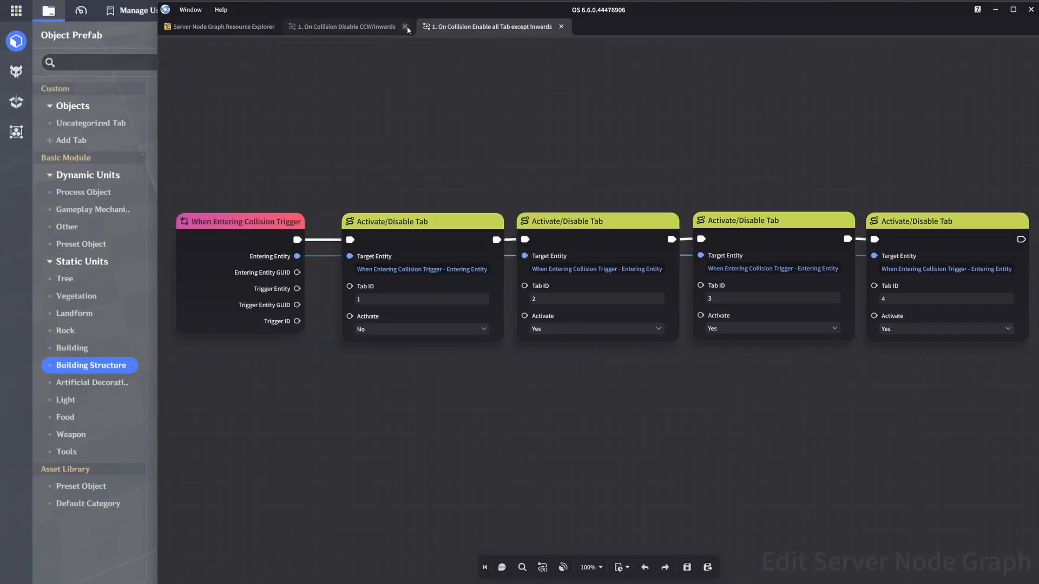
Step: Open the "2. Pyro Monument VFX" node graph and examine its entity list, collision trigger and branch nodes
{"action": "left_click", "coordinate": [404, 26]}
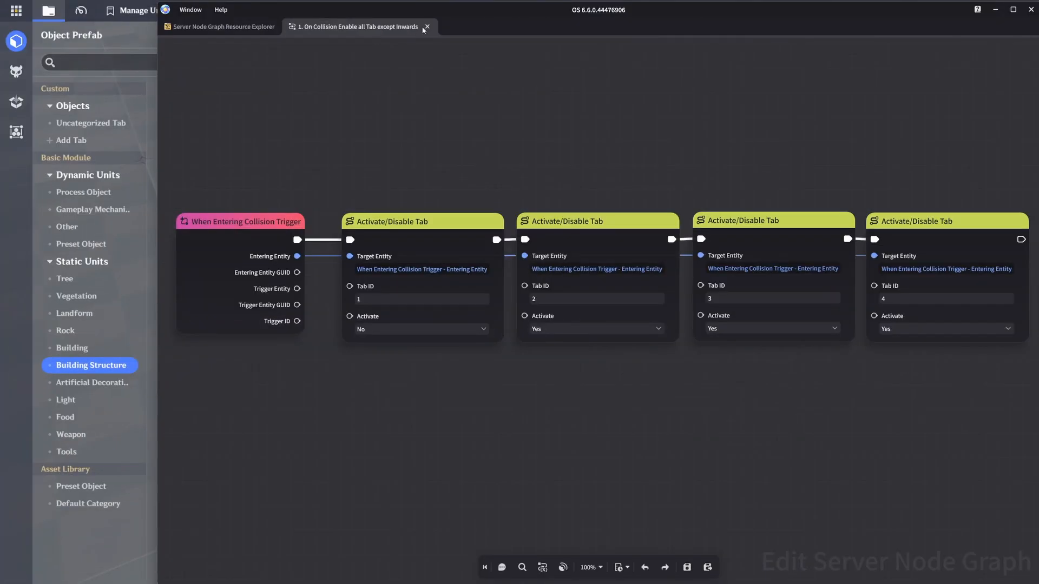
{"action": "left_click", "coordinate": [422, 27]}
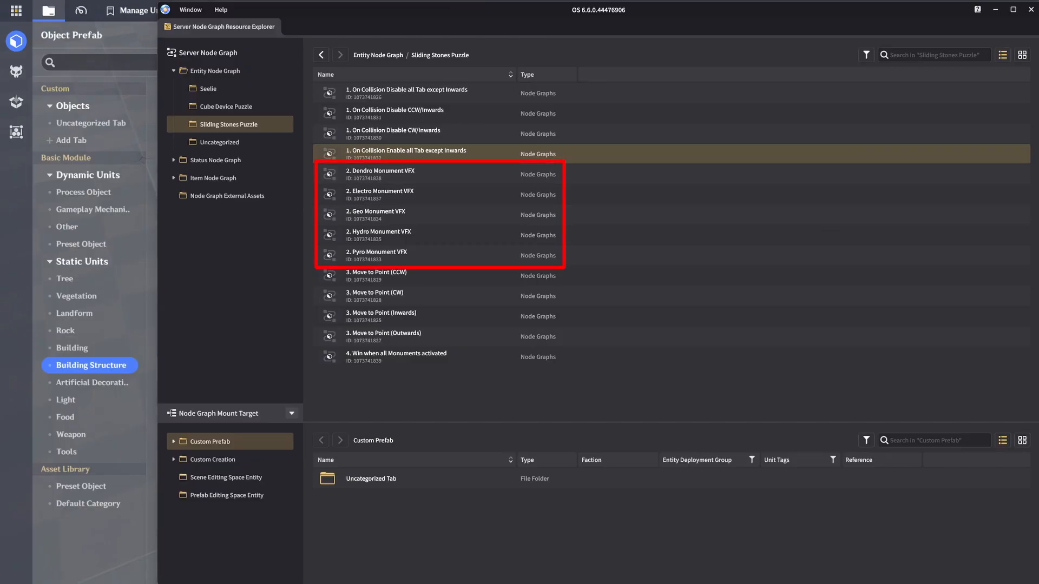
{"action": "left_click", "coordinate": [431, 175]}
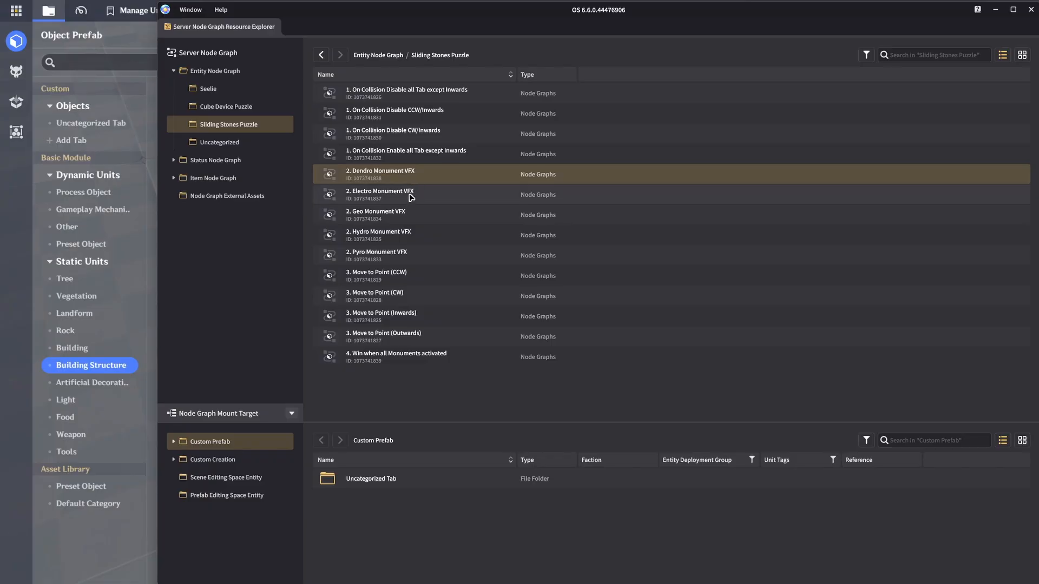
{"action": "double_click", "coordinate": [402, 253]}
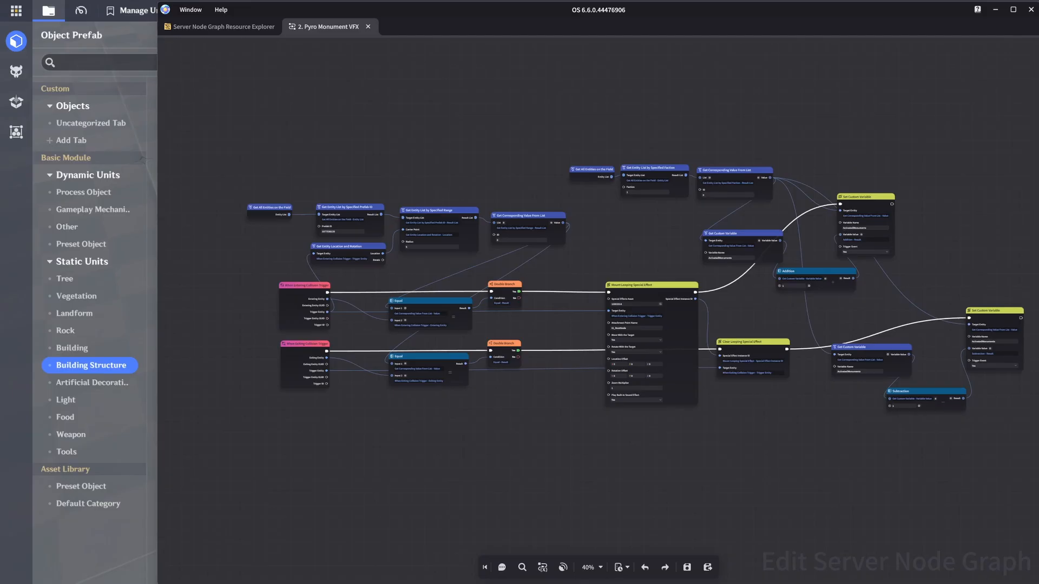
{"action": "scroll", "coordinate": [541, 321], "scroll_direction": "up", "scroll_amount": 4}
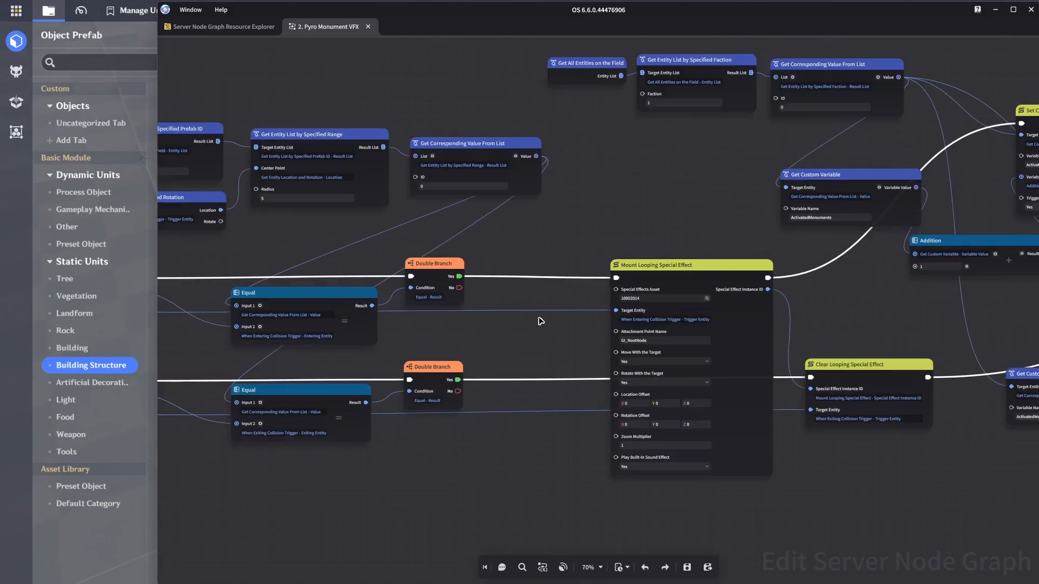
{"action": "middle_click_drag", "start_coordinate": [524, 318], "coordinate": [856, 351]}
{"action": "scroll", "coordinate": [856, 352], "scroll_direction": "up", "scroll_amount": 2}
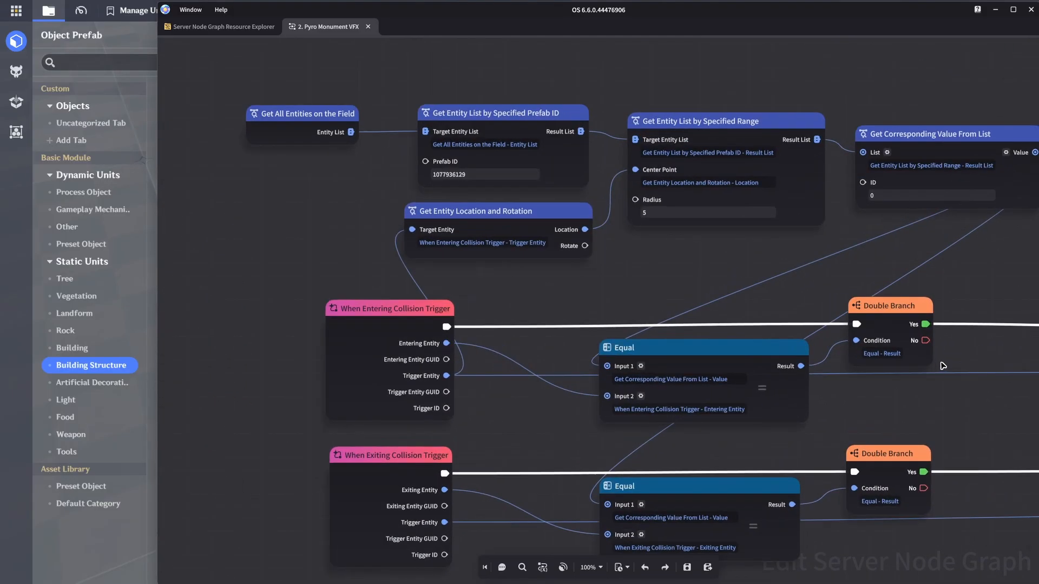
{"action": "middle_click_drag", "start_coordinate": [895, 389], "coordinate": [889, 389]}
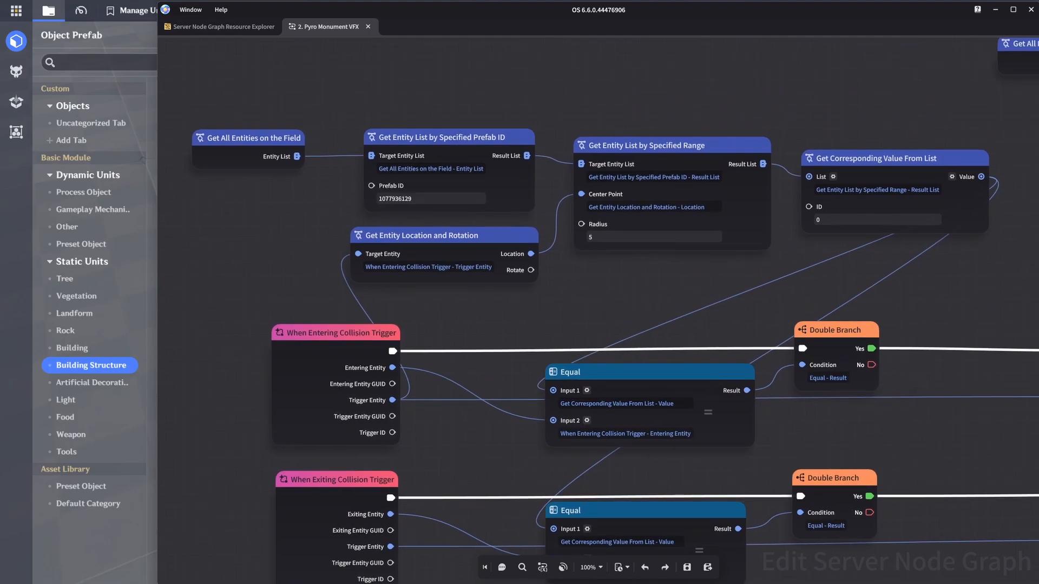
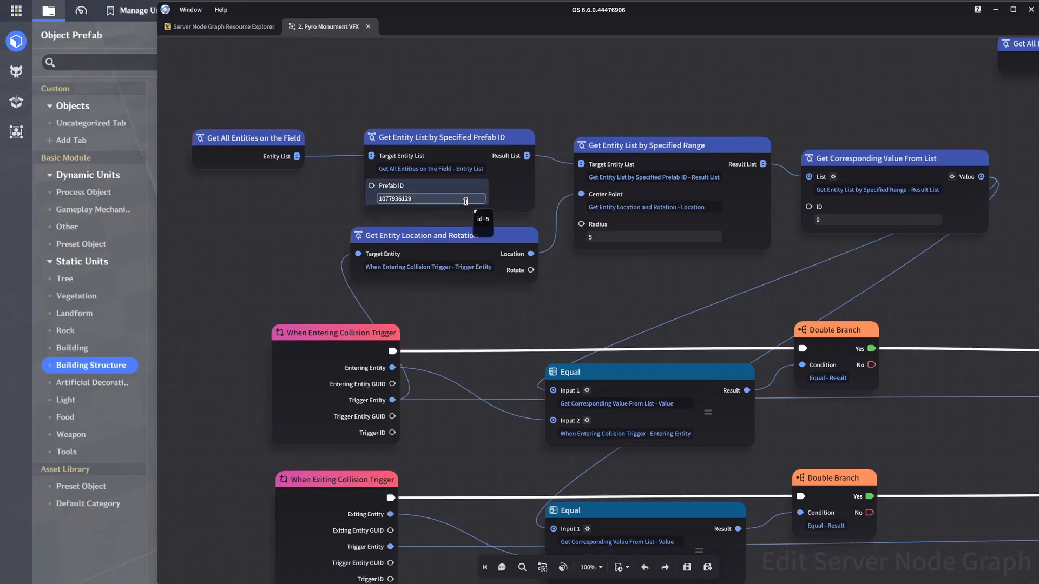
Step: Check the Prefab ID in the Get Entity List by Specified Prefab ID node against the Pyro Stone, and copy the stone's prefab ID
{"action": "double_click", "coordinate": [386, 198]}
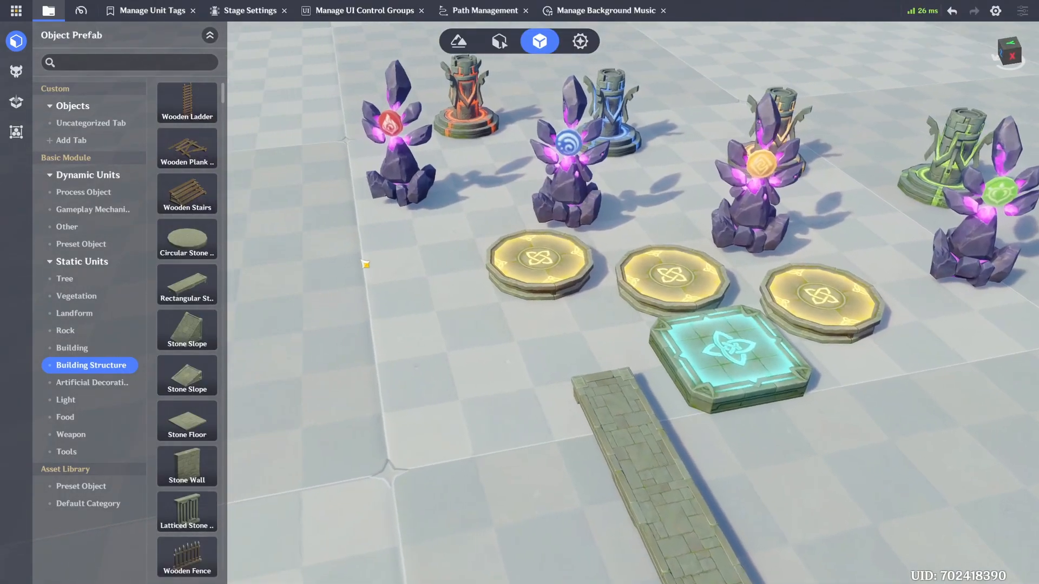
{"action": "right_click_drag", "start_coordinate": [365, 264], "coordinate": [357, 250]}
{"action": "left_click", "coordinate": [426, 196]}
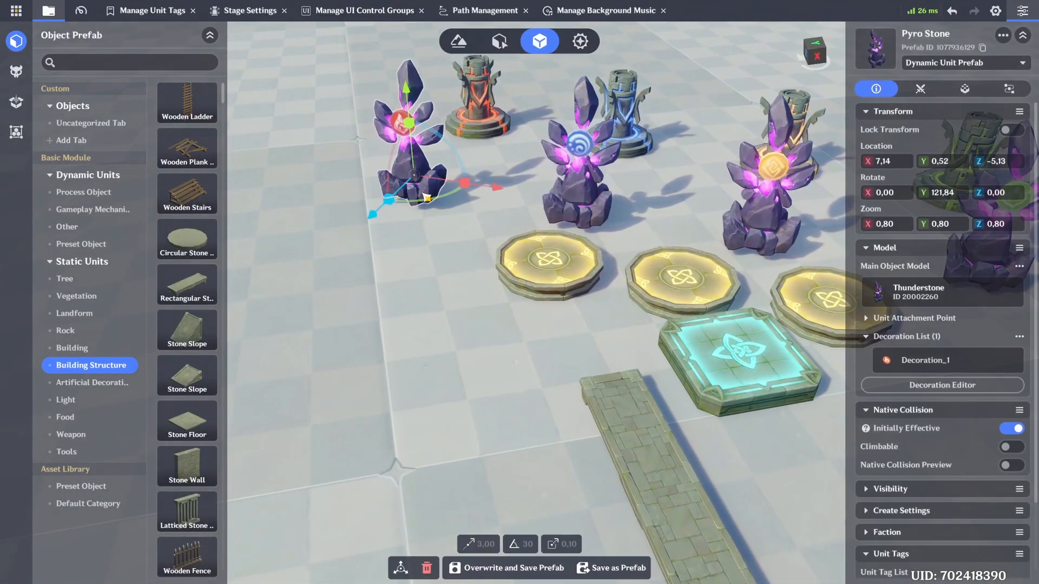
{"action": "right_click_drag", "start_coordinate": [426, 247], "coordinate": [421, 226]}
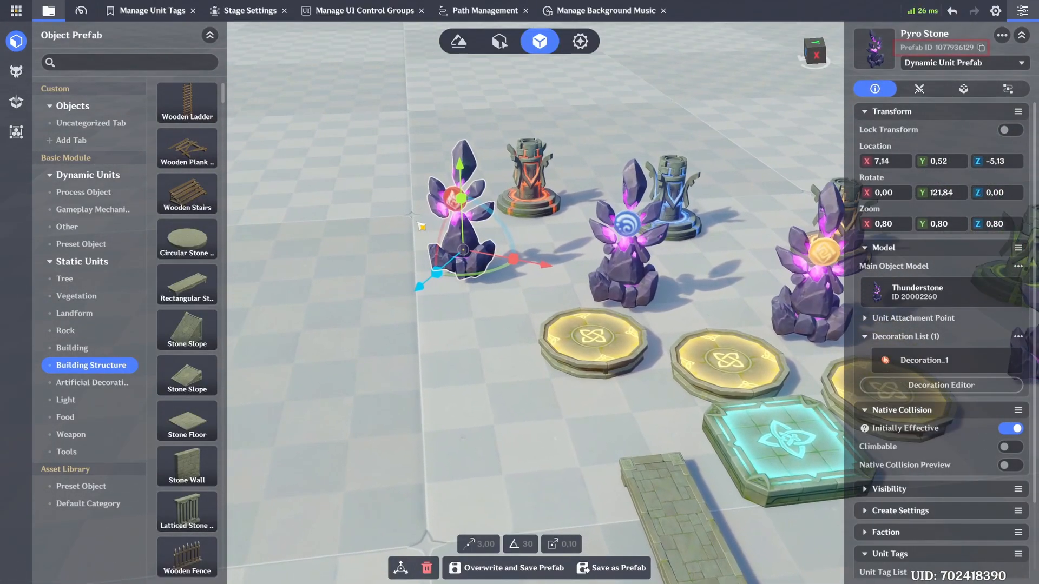
{"action": "left_click", "coordinate": [980, 47]}
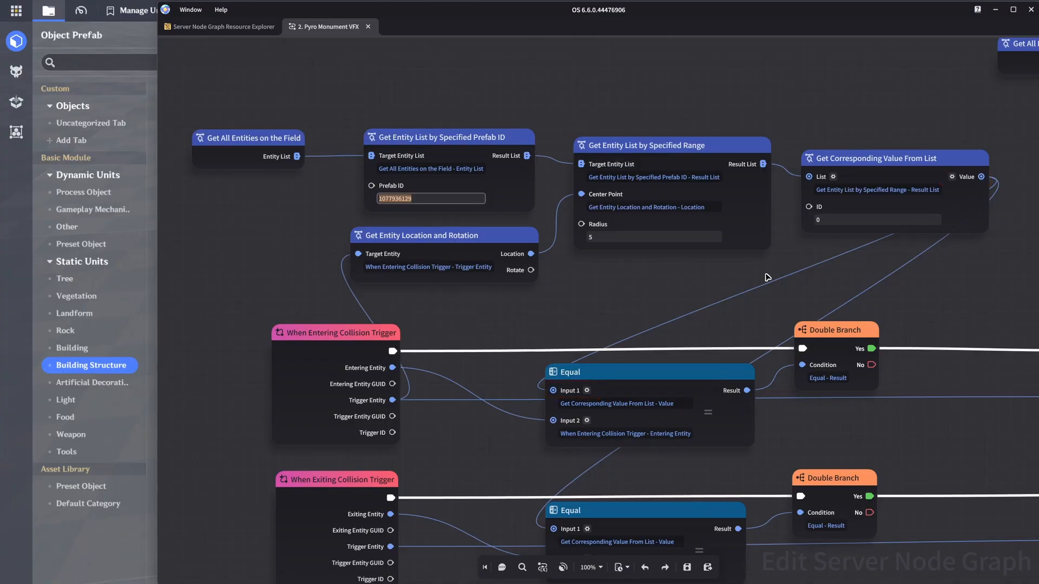
Step: Examine the Mount Looping Special Effect node of the Pyro Monument graph and its current Special Effects Asset configuration
{"action": "scroll", "coordinate": [767, 277], "scroll_direction": "down", "scroll_amount": 3}
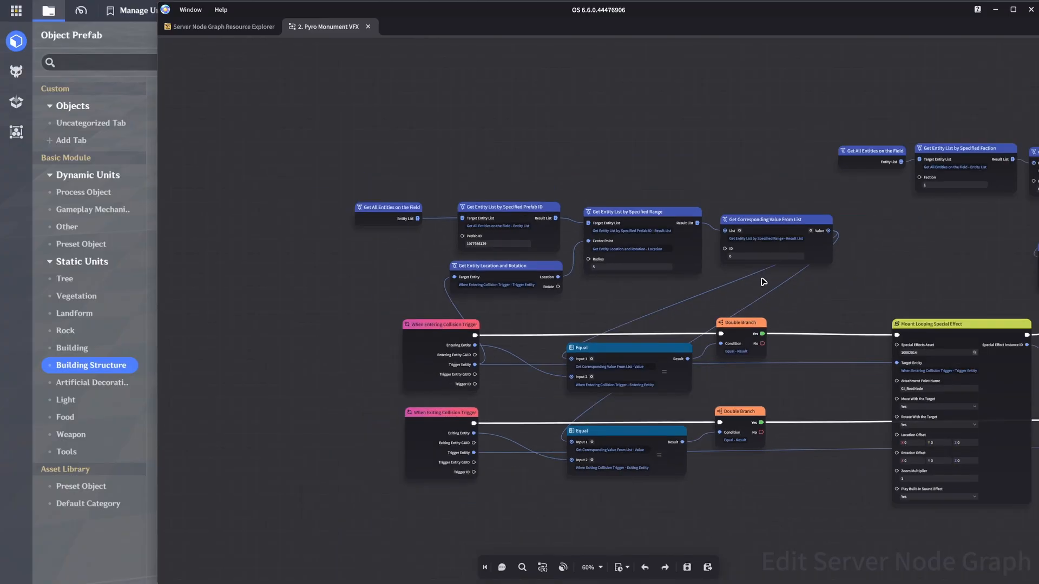
{"action": "middle_click_drag", "start_coordinate": [753, 281], "coordinate": [240, 276]}
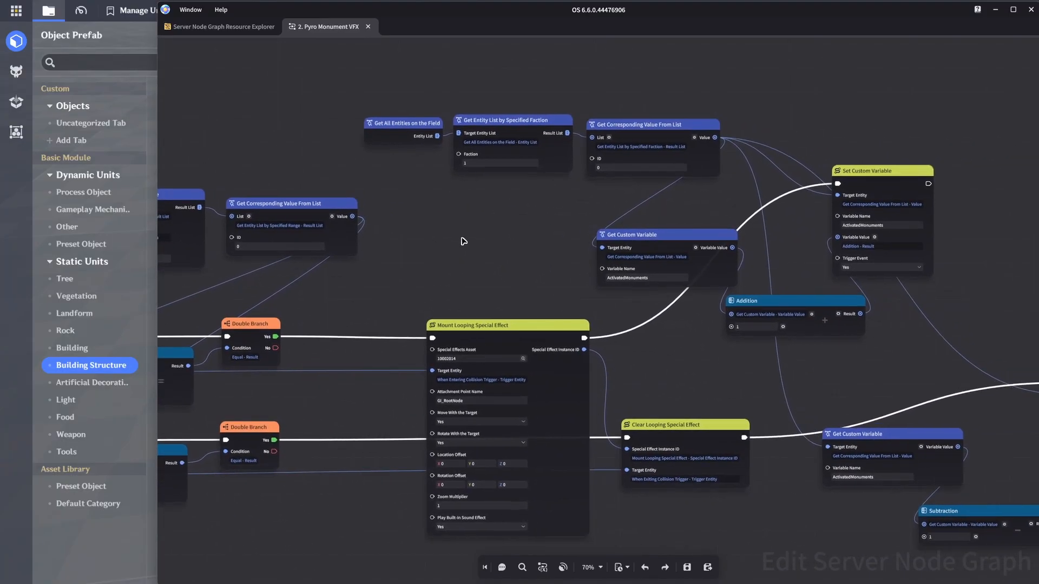
{"action": "middle_click_drag", "start_coordinate": [514, 237], "coordinate": [408, 230]}
{"action": "scroll", "coordinate": [436, 235], "scroll_direction": "up", "scroll_amount": 1}
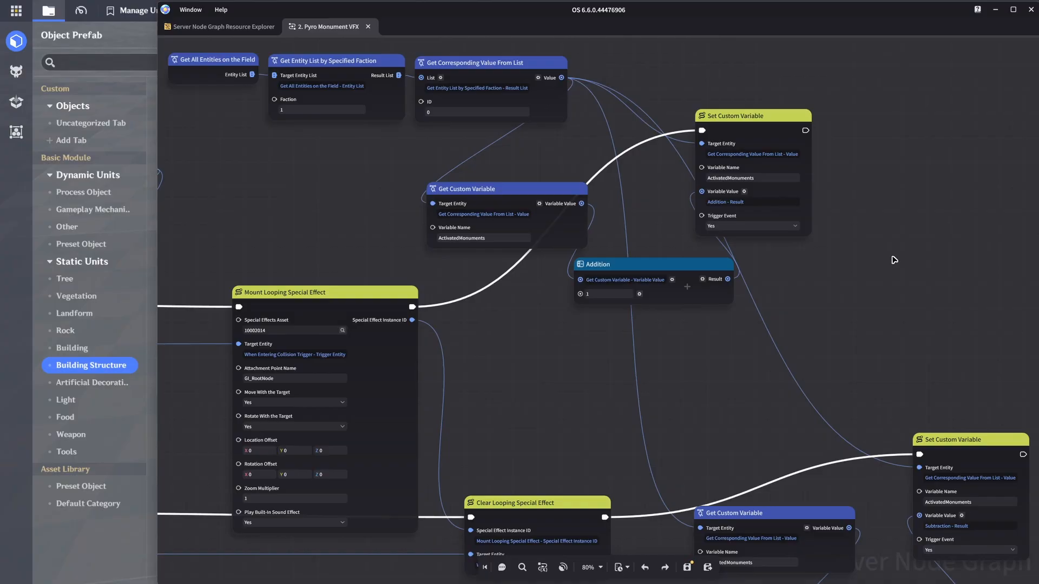
{"action": "left_click", "coordinate": [342, 330]}
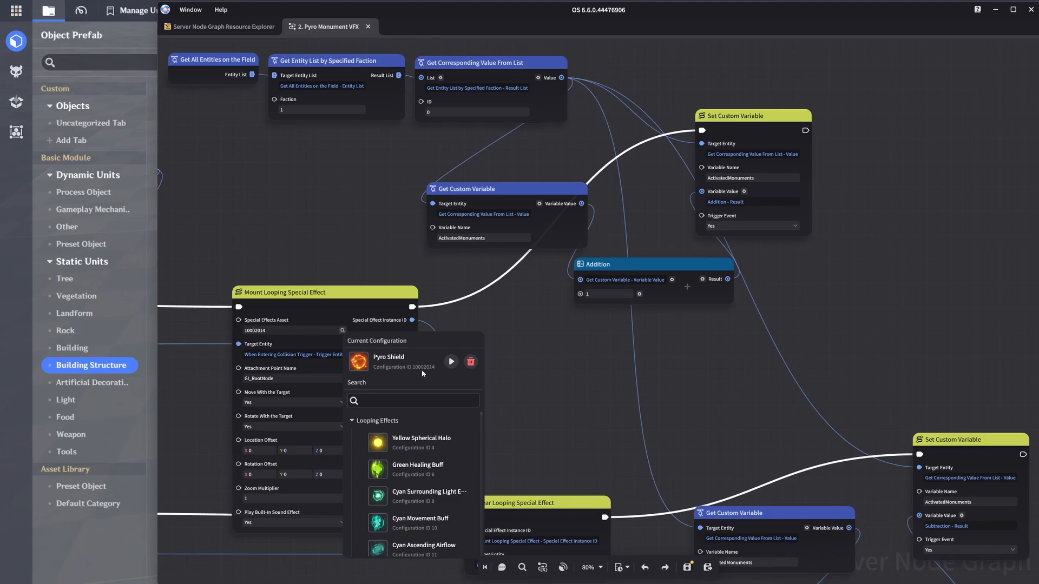
{"action": "left_click", "coordinate": [362, 294]}
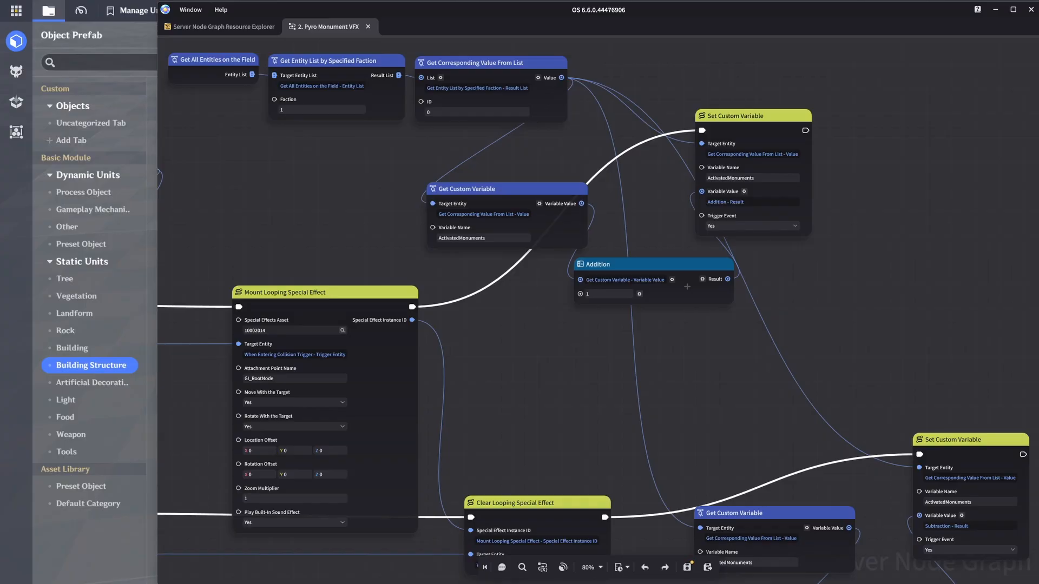
Step: Trace the effect's Target Entity to the entering collision trigger and view the nodes adding 1 to ActivatedMonuments
{"action": "middle_click_drag", "start_coordinate": [575, 352], "coordinate": [1036, 322]}
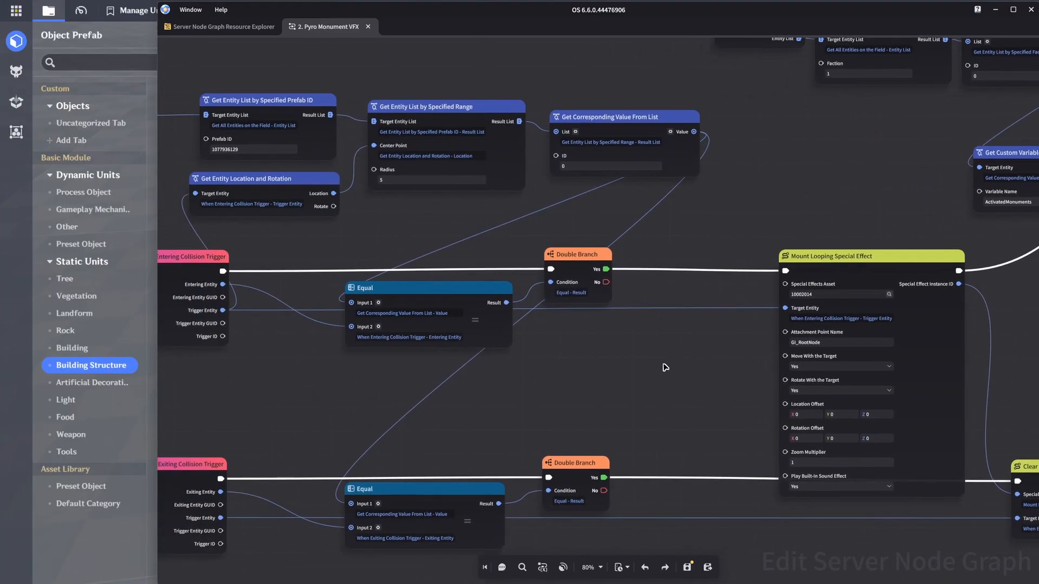
{"action": "scroll", "coordinate": [665, 367], "scroll_direction": "down", "scroll_amount": 1}
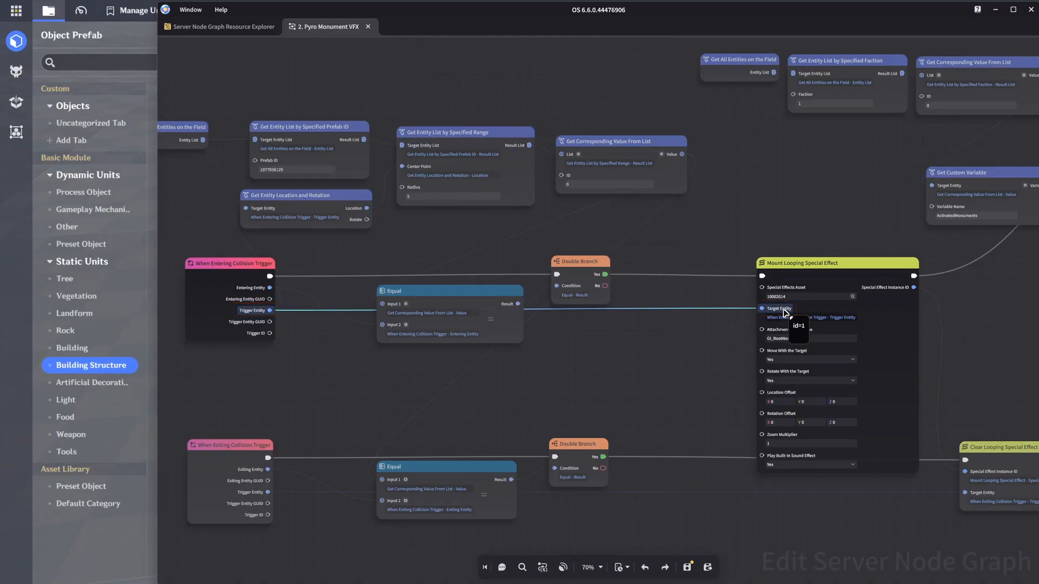
{"action": "middle_click_drag", "start_coordinate": [977, 287], "coordinate": [498, 393]}
{"action": "scroll", "coordinate": [553, 388], "scroll_direction": "up", "scroll_amount": 2}
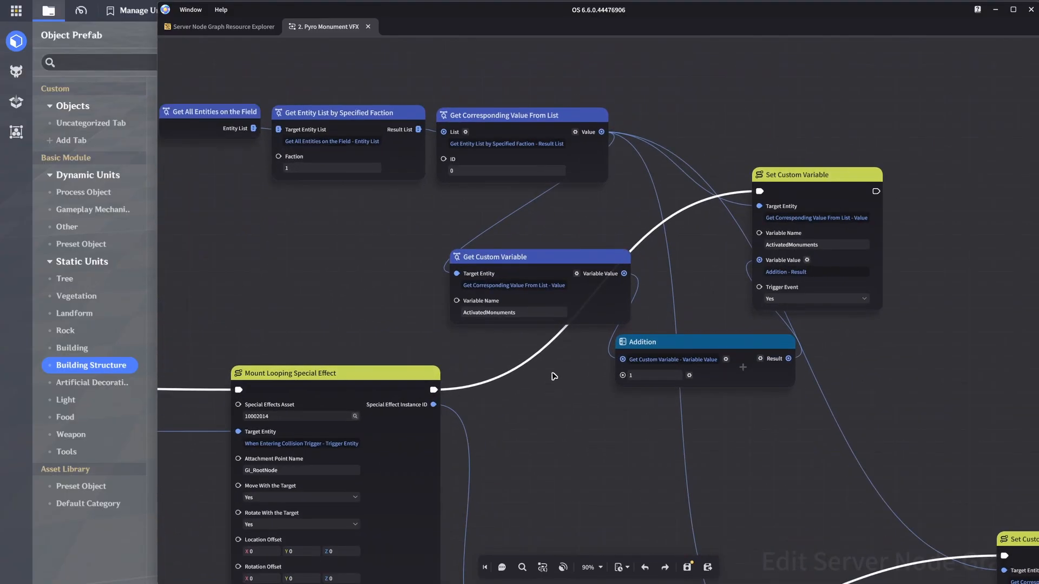
{"action": "middle_click_drag", "start_coordinate": [554, 376], "coordinate": [567, 384]}
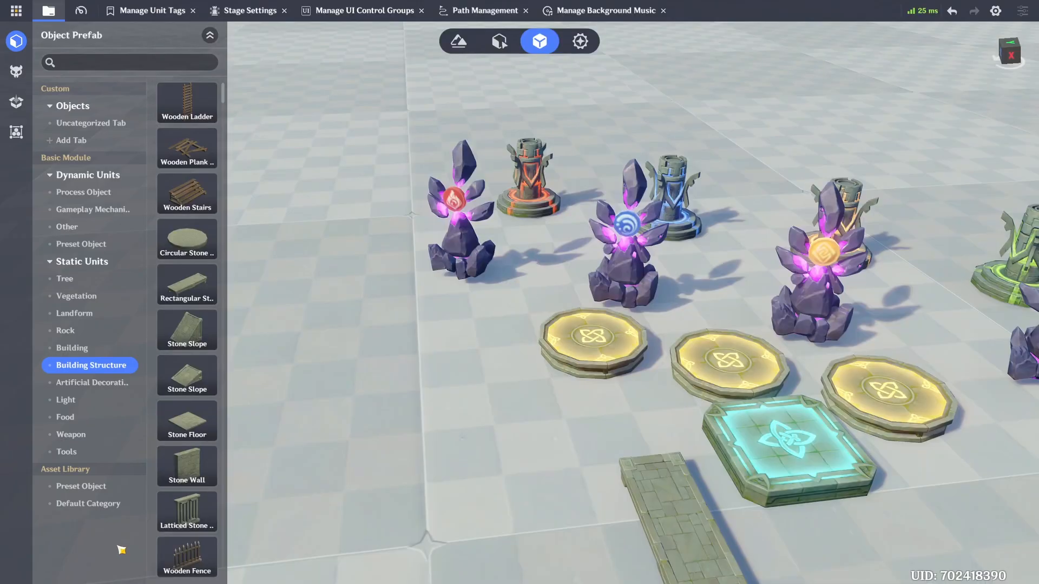
Step: Open the Faction section of the Stage Settings to look up the faction IDs
{"action": "left_click", "coordinate": [15, 11]}
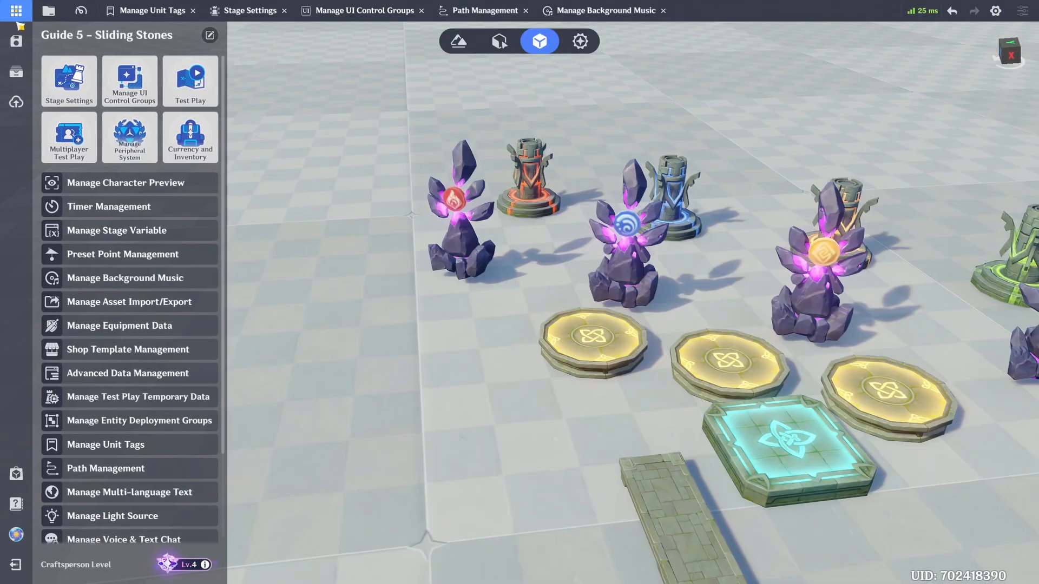
{"action": "left_click", "coordinate": [48, 11]}
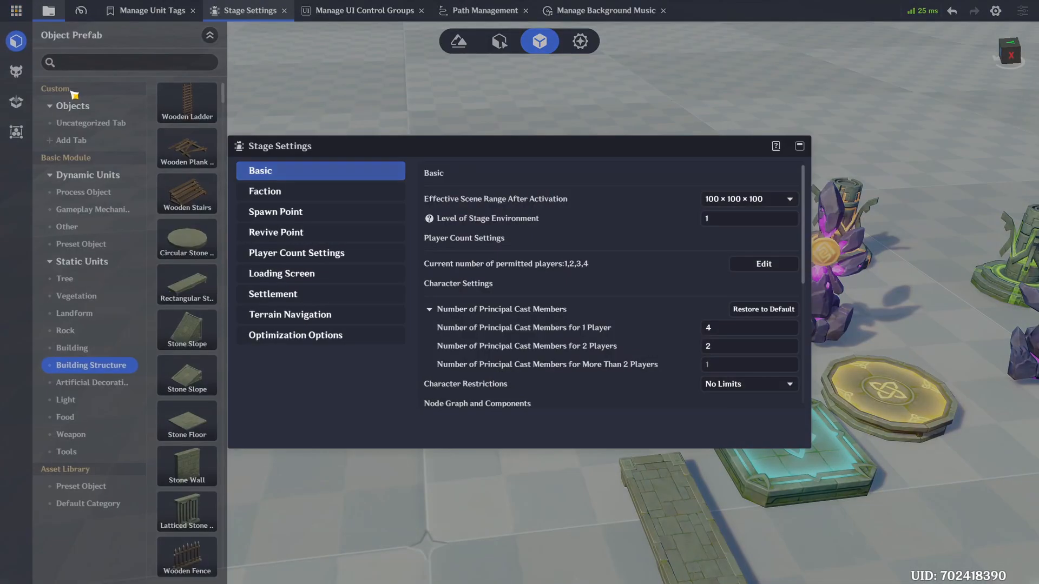
{"action": "left_click", "coordinate": [270, 192]}
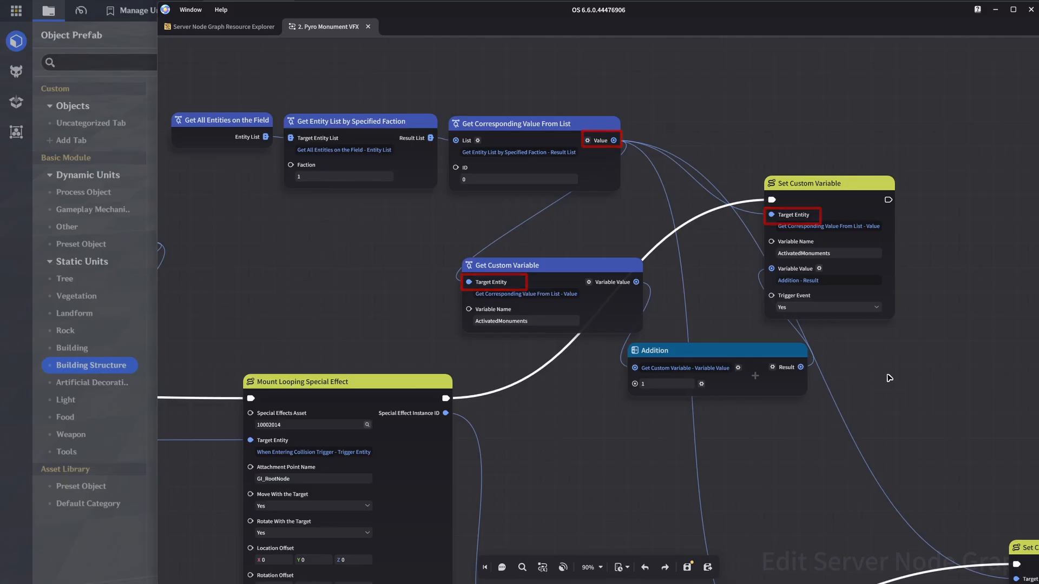
Step: Examine the When Exiting Collision Trigger branch and its Clear Looping Special Effect node in the Pyro Monument graph
{"action": "scroll", "coordinate": [888, 378], "scroll_direction": "down", "scroll_amount": 3}
{"action": "middle_click_drag", "start_coordinate": [701, 404], "coordinate": [873, 320]}
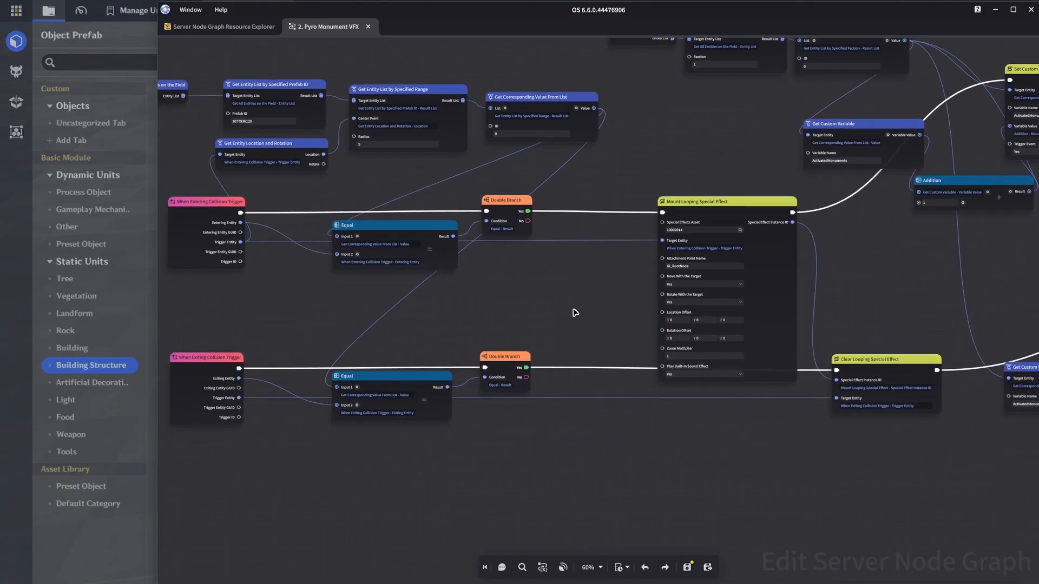
{"action": "scroll", "coordinate": [732, 302], "scroll_direction": "up", "scroll_amount": 1}
{"action": "scroll", "coordinate": [510, 331], "scroll_direction": "up", "scroll_amount": 3}
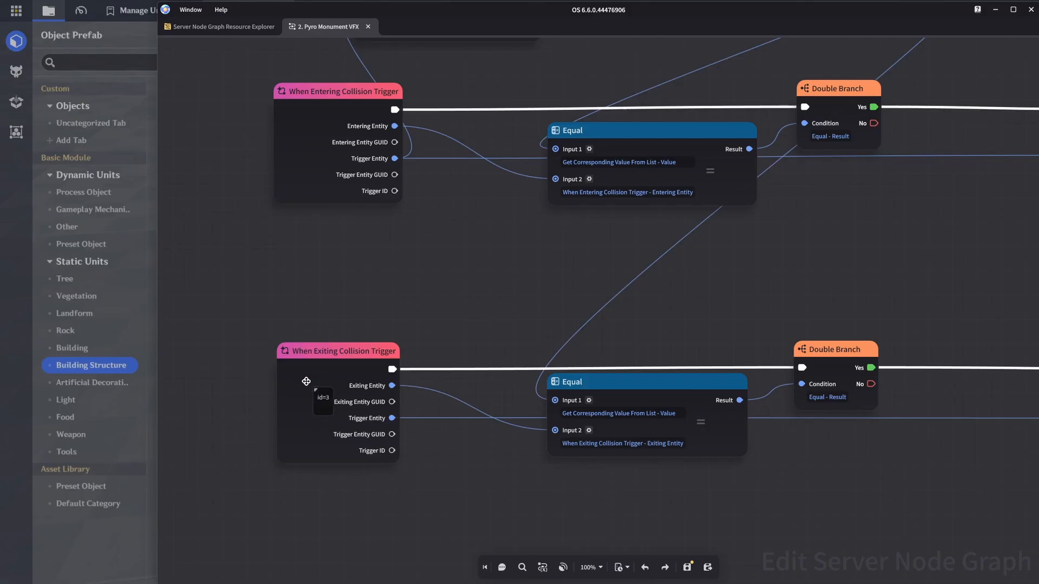
{"action": "scroll", "coordinate": [443, 316], "scroll_direction": "down", "scroll_amount": 3}
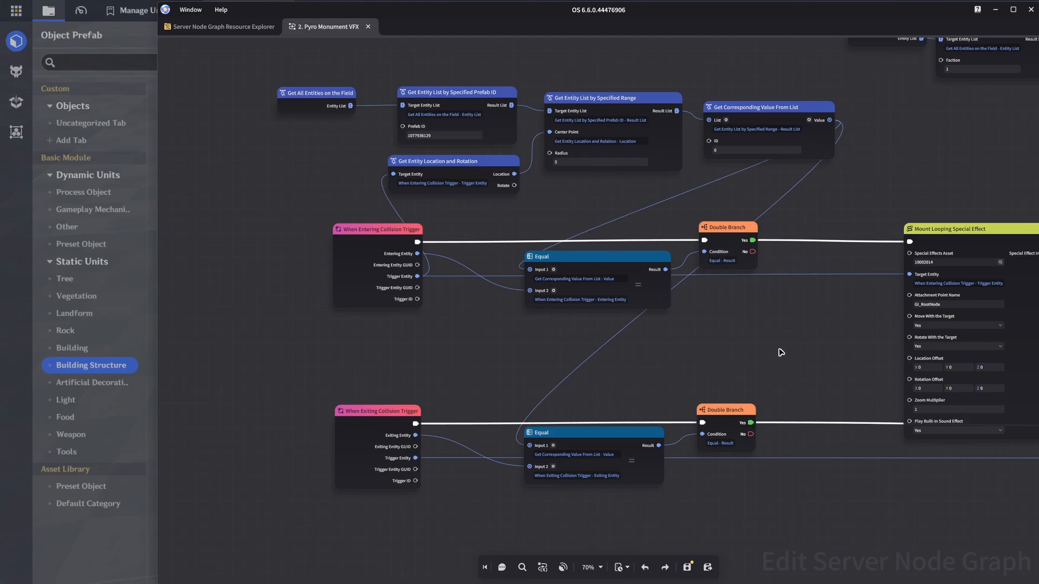
{"action": "middle_click_drag", "start_coordinate": [796, 347], "coordinate": [295, 276]}
{"action": "scroll", "coordinate": [586, 255], "scroll_direction": "up", "scroll_amount": 3}
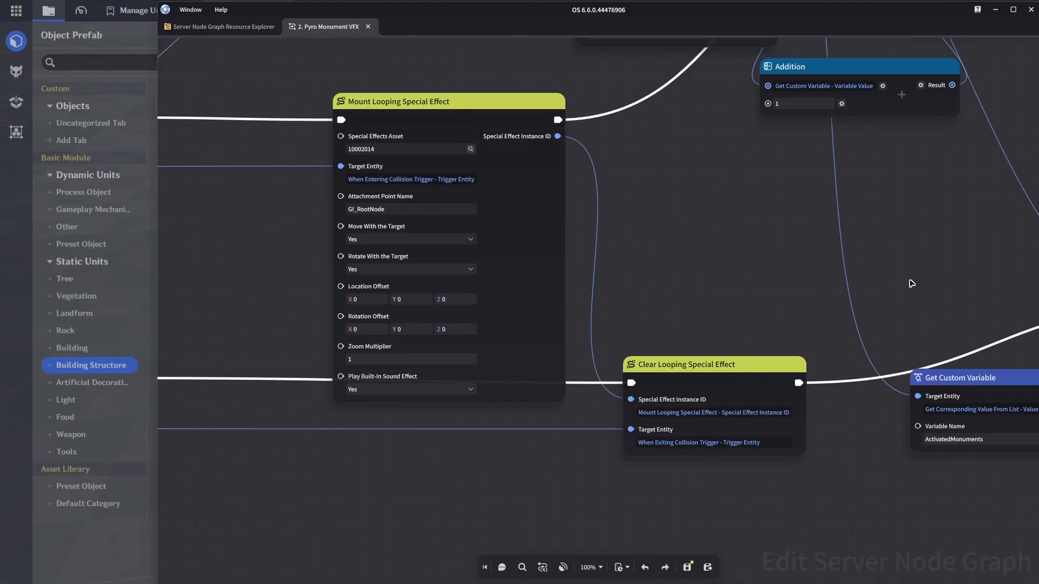
Step: Review the nodes subtracting 1 from ActivatedMonuments and the overall layout of the Pyro Monument graph
{"action": "middle_click_drag", "start_coordinate": [910, 282], "coordinate": [408, 105]}
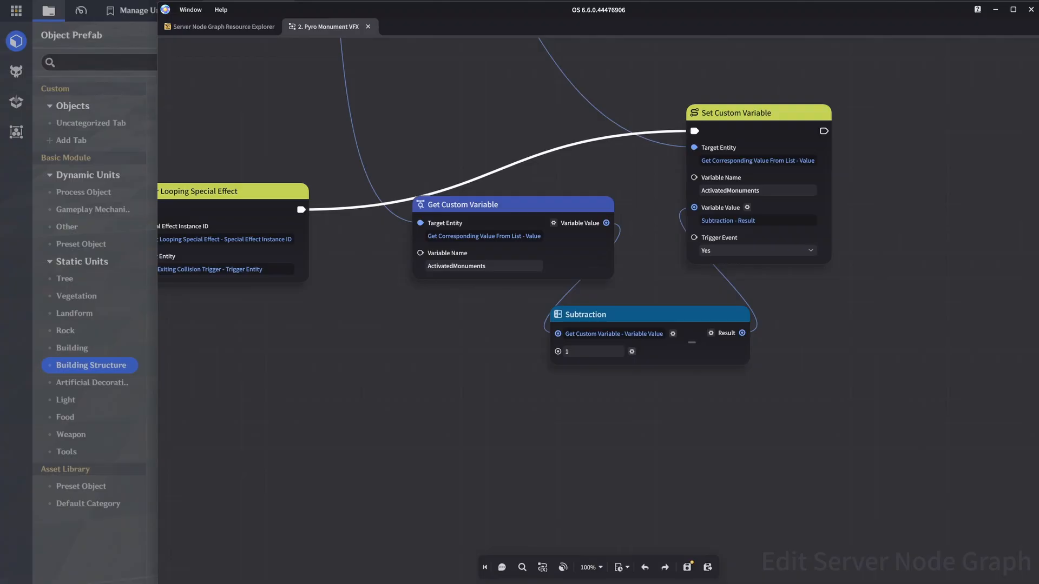
{"action": "scroll", "coordinate": [777, 323], "scroll_direction": "down", "scroll_amount": 5}
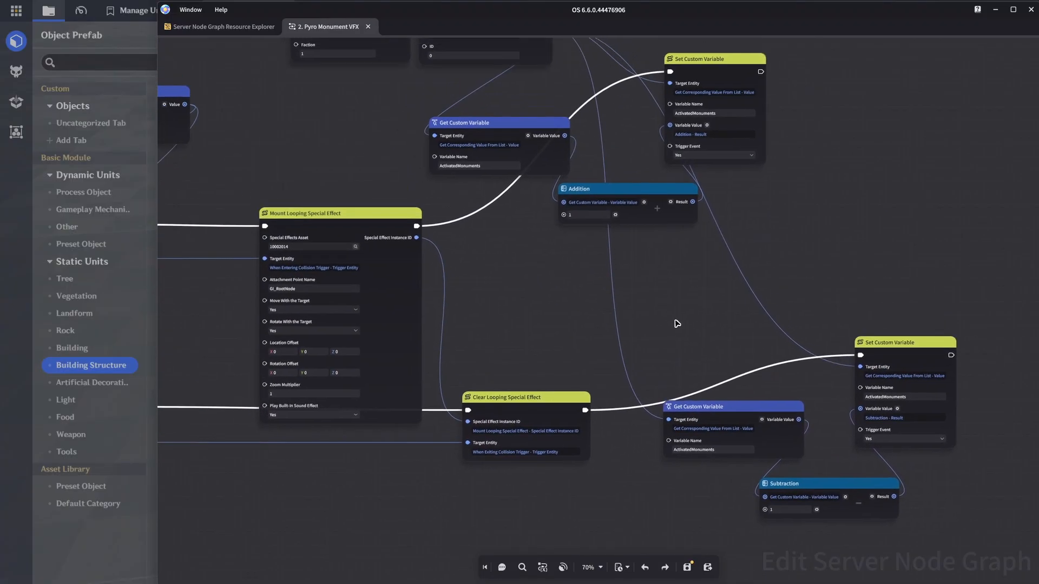
{"action": "middle_click_drag", "start_coordinate": [645, 314], "coordinate": [871, 316]}
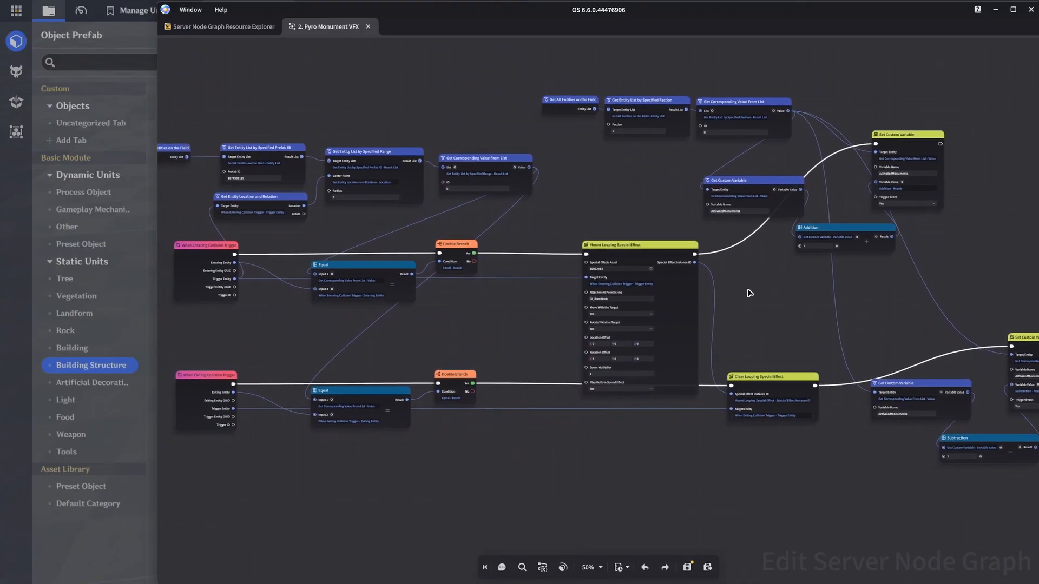
{"action": "scroll", "coordinate": [750, 294], "scroll_direction": "down", "scroll_amount": 1}
{"action": "middle_click_drag", "start_coordinate": [758, 308], "coordinate": [752, 313]}
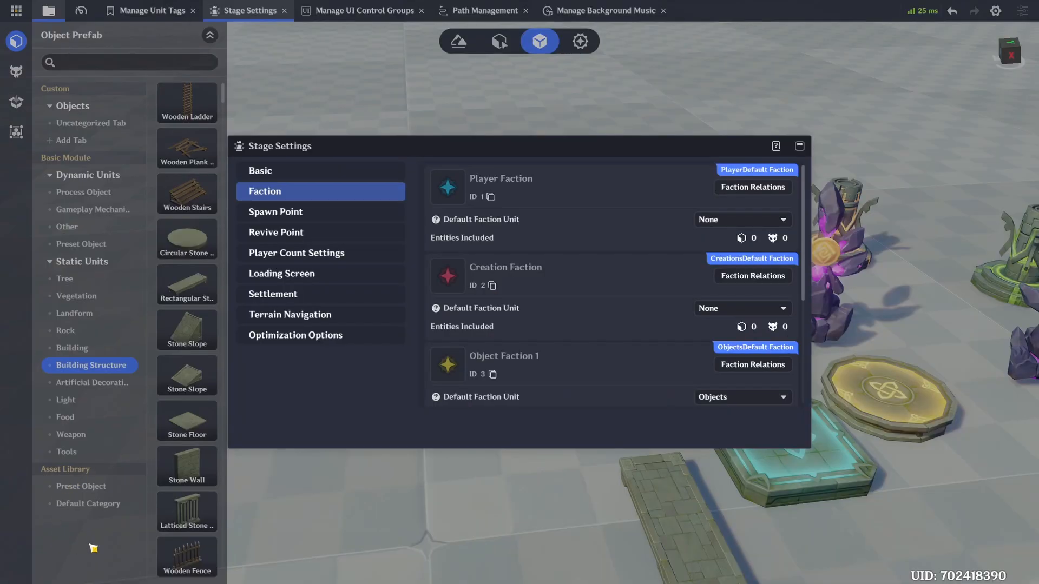
Step: Close Stage Settings, show the Pyro Monument's attached node graphs, and search the graphs available to add for "pyr"
{"action": "left_click", "coordinate": [798, 146]}
{"action": "left_click", "coordinate": [533, 178]}
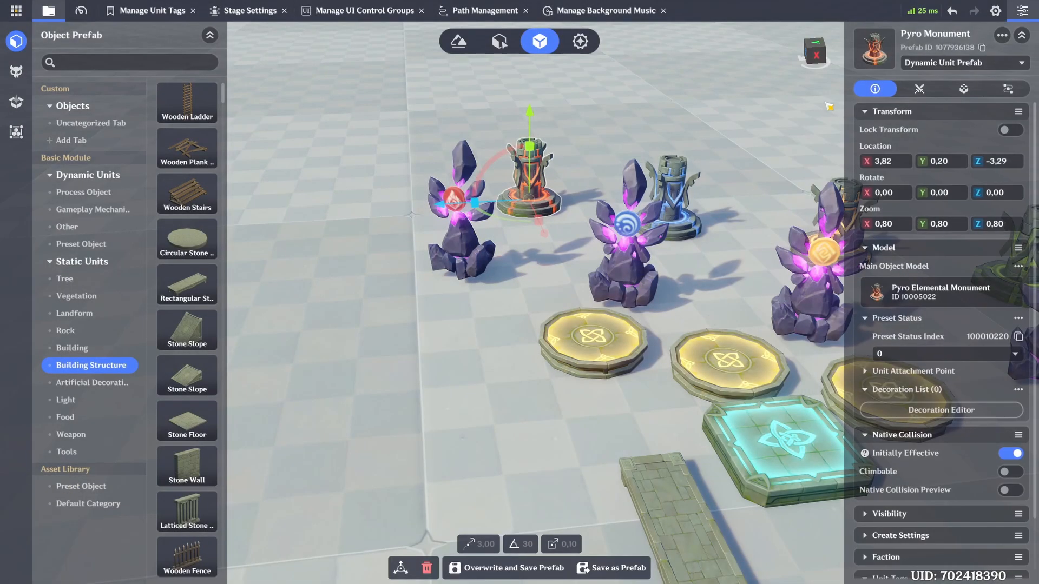
{"action": "left_click", "coordinate": [1007, 89]}
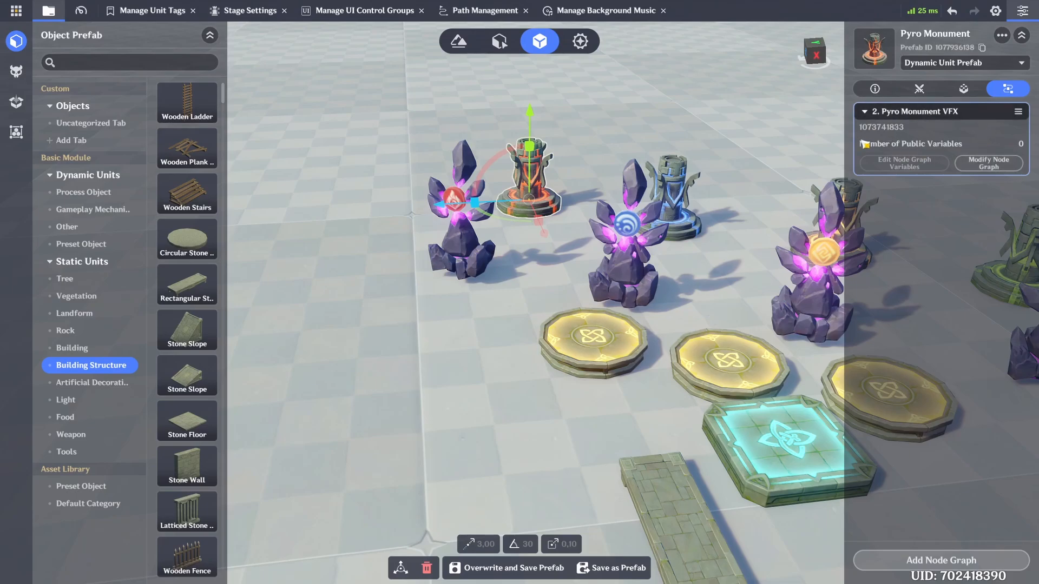
{"action": "left_click", "coordinate": [941, 560]}
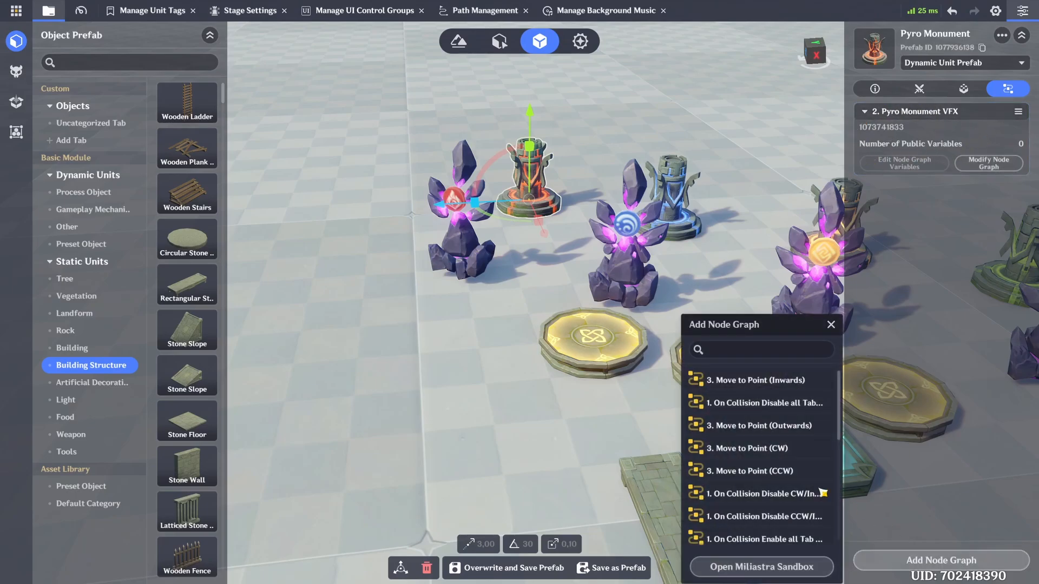
{"action": "left_click", "coordinate": [736, 349]}
{"action": "type", "text": "py"}
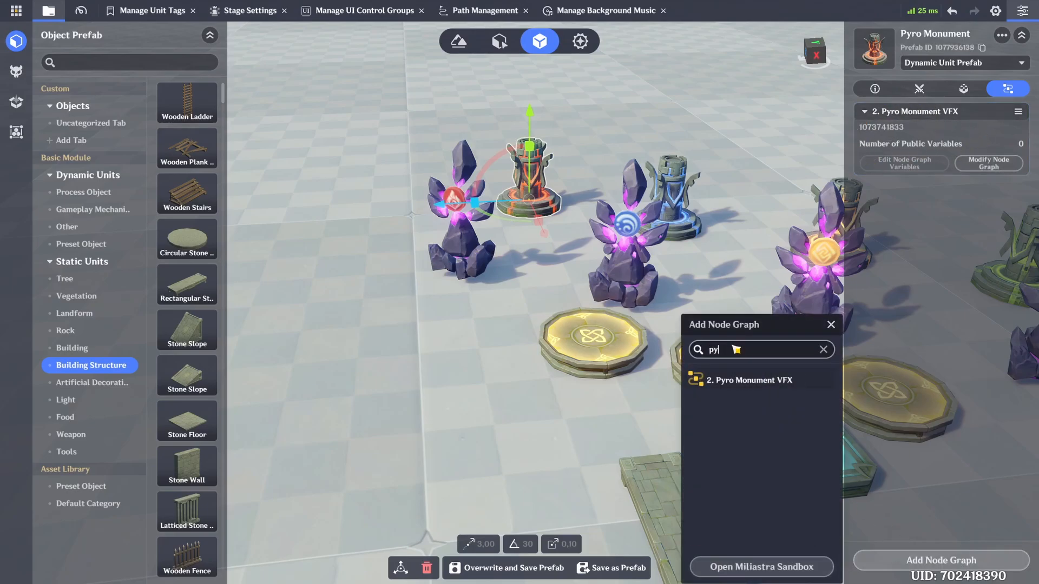
{"action": "type", "text": "r"}
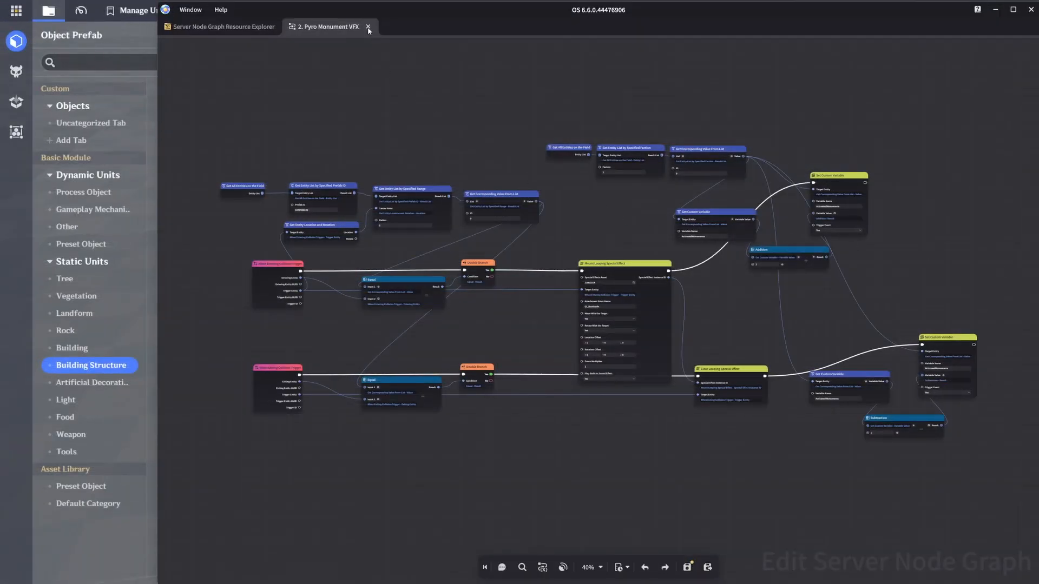
Step: Close the Pyro graph, open the "2. Hydro Monument VFX" node graph, and check its Prefab ID value
{"action": "left_click", "coordinate": [368, 27]}
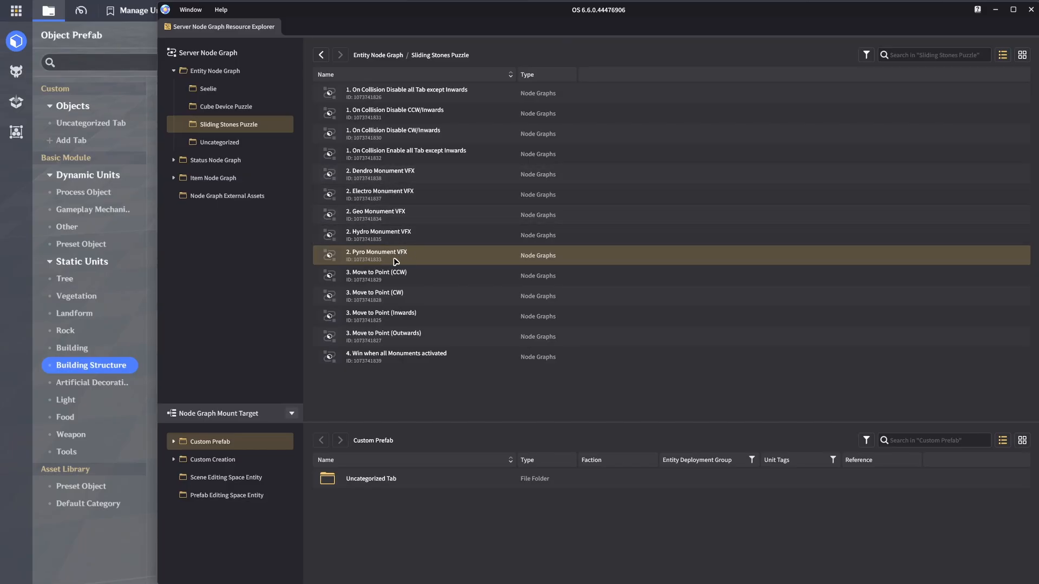
{"action": "double_click", "coordinate": [357, 234]}
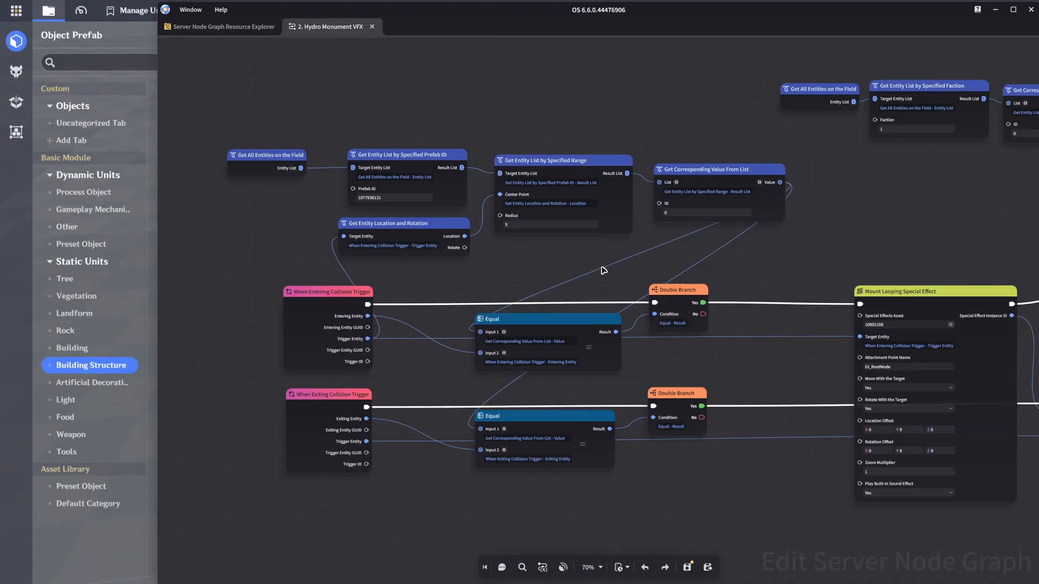
{"action": "scroll", "coordinate": [608, 279], "scroll_direction": "up", "scroll_amount": 3}
{"action": "scroll", "coordinate": [566, 274], "scroll_direction": "up", "scroll_amount": 5}
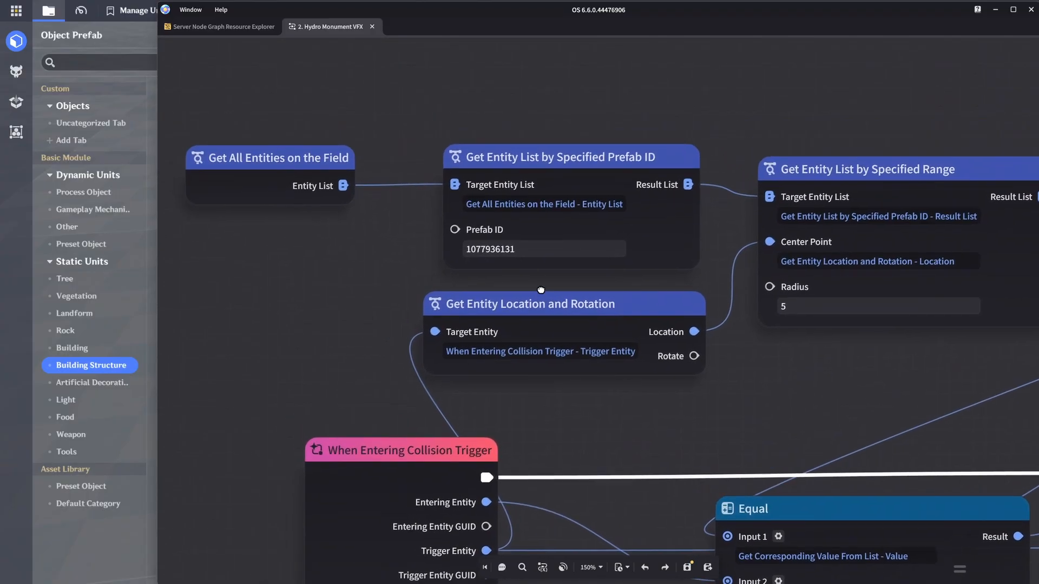
{"action": "left_click", "coordinate": [529, 254]}
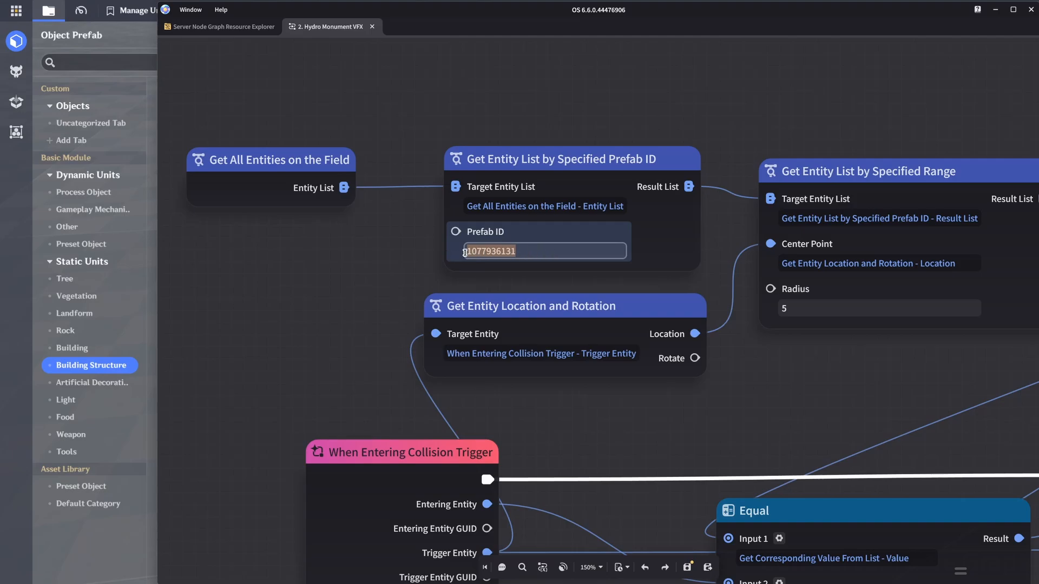
{"action": "left_click", "coordinate": [726, 391]}
Step: Check which effect the Mount Looping Special Effect node uses in the Hydro Monument graph
{"action": "scroll", "coordinate": [745, 381], "scroll_direction": "down", "scroll_amount": 4}
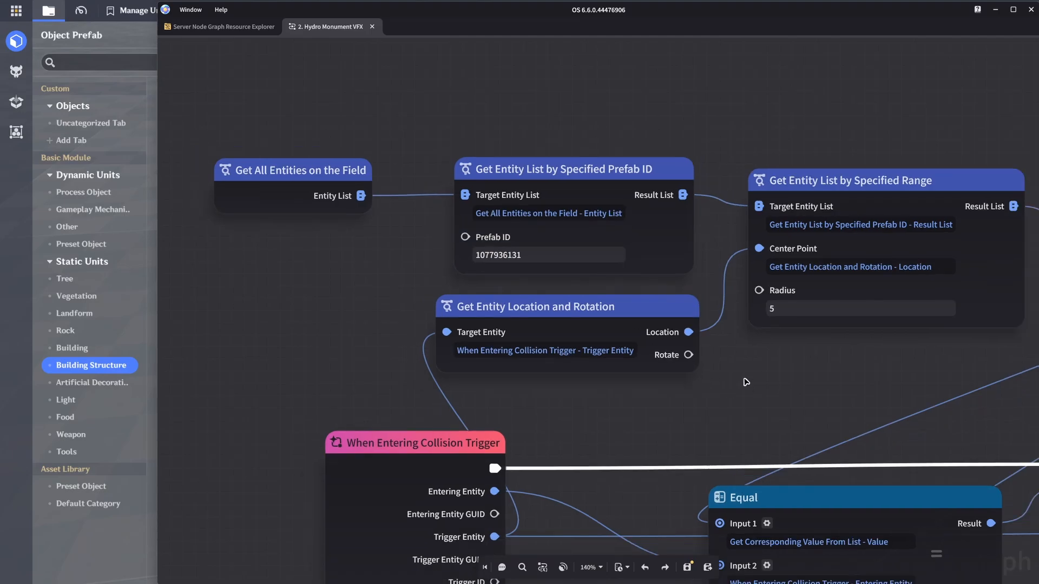
{"action": "middle_click_drag", "start_coordinate": [714, 365], "coordinate": [282, 230]}
{"action": "middle_click_drag", "start_coordinate": [814, 292], "coordinate": [474, 233]}
{"action": "scroll", "coordinate": [694, 277], "scroll_direction": "up", "scroll_amount": 2}
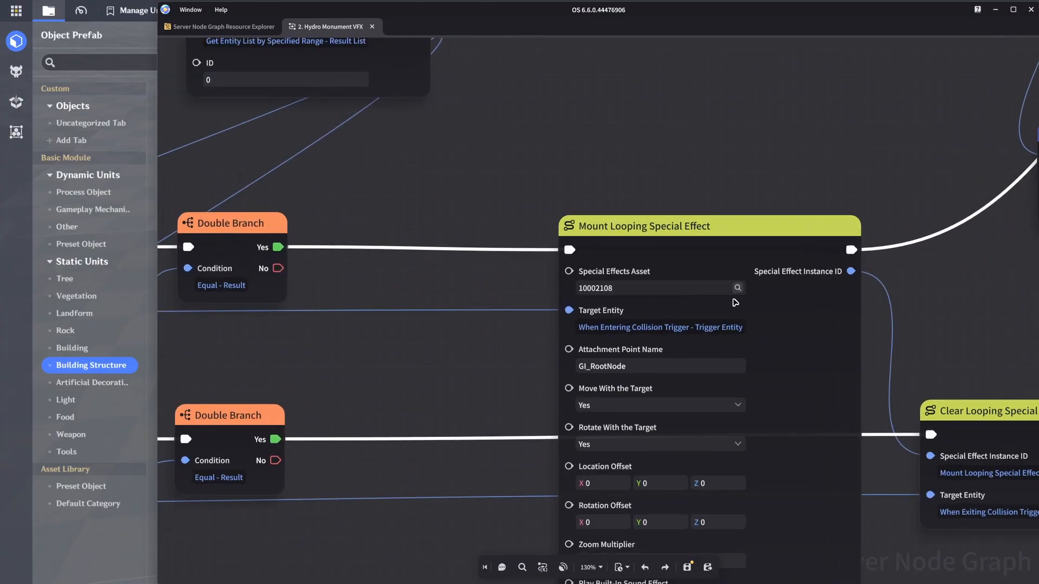
{"action": "left_click", "coordinate": [737, 288]}
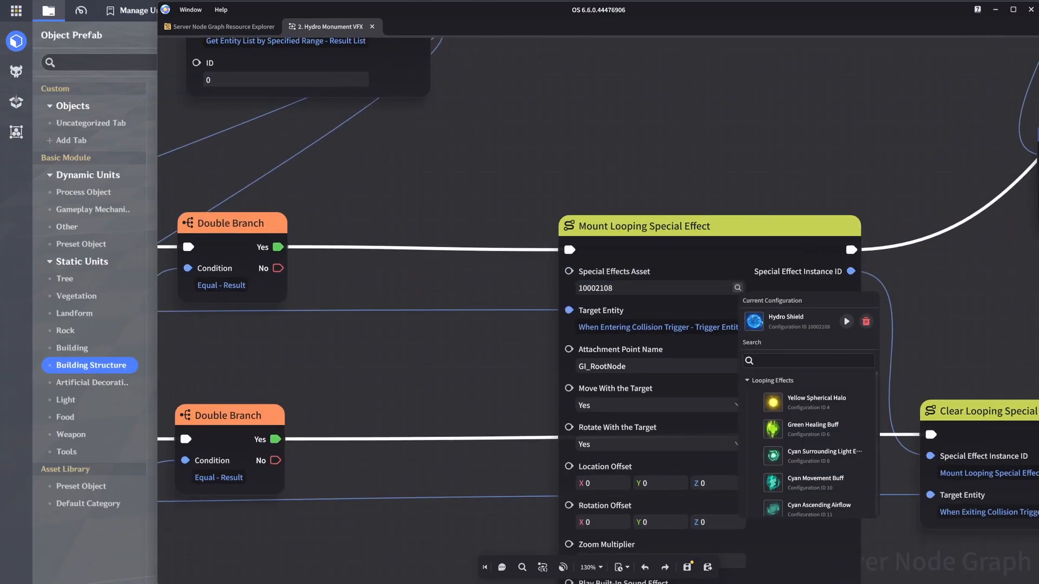
{"action": "left_click", "coordinate": [494, 290]}
{"action": "scroll", "coordinate": [510, 285], "scroll_direction": "down", "scroll_amount": 6}
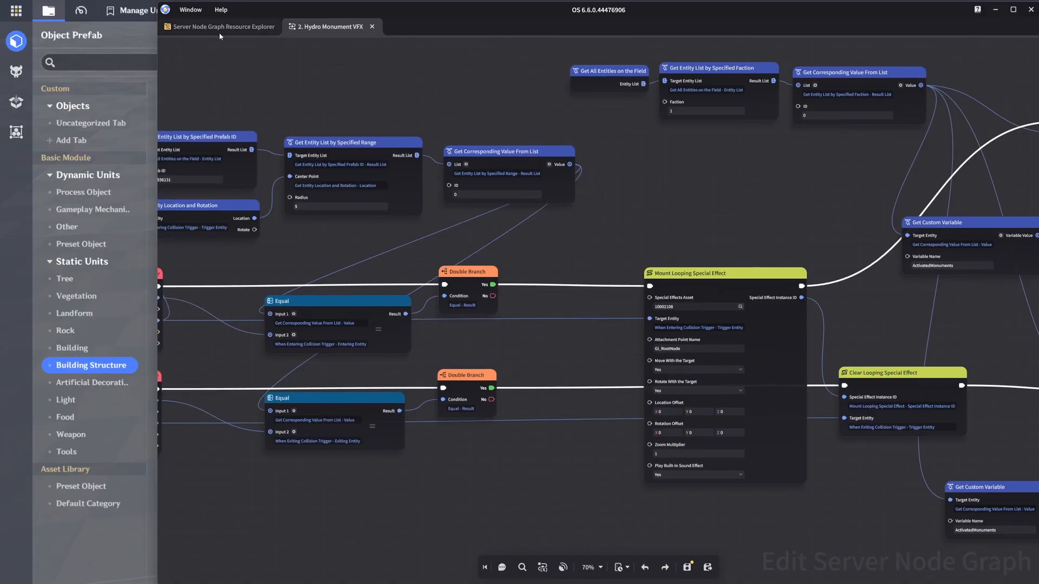
Step: Open the "2. Geo Monument VFX" node graph and check the effect chosen in its Mount Looping Special Effect node
{"action": "left_click", "coordinate": [221, 30]}
{"action": "double_click", "coordinate": [387, 214]}
{"action": "middle_click_drag", "start_coordinate": [563, 201], "coordinate": [557, 324]}
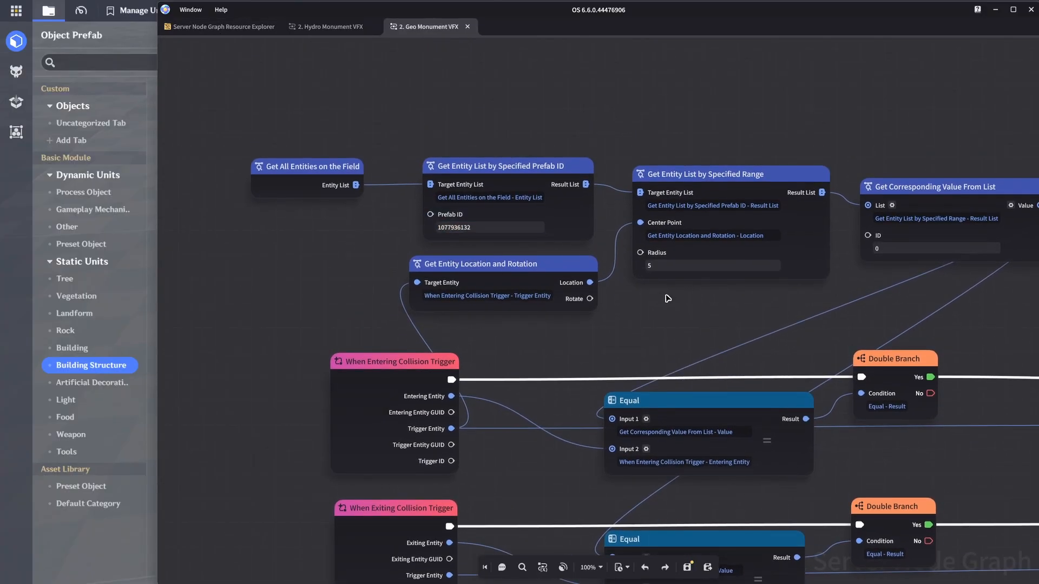
{"action": "middle_click_drag", "start_coordinate": [668, 298], "coordinate": [222, 200]}
{"action": "left_click", "coordinate": [837, 311]}
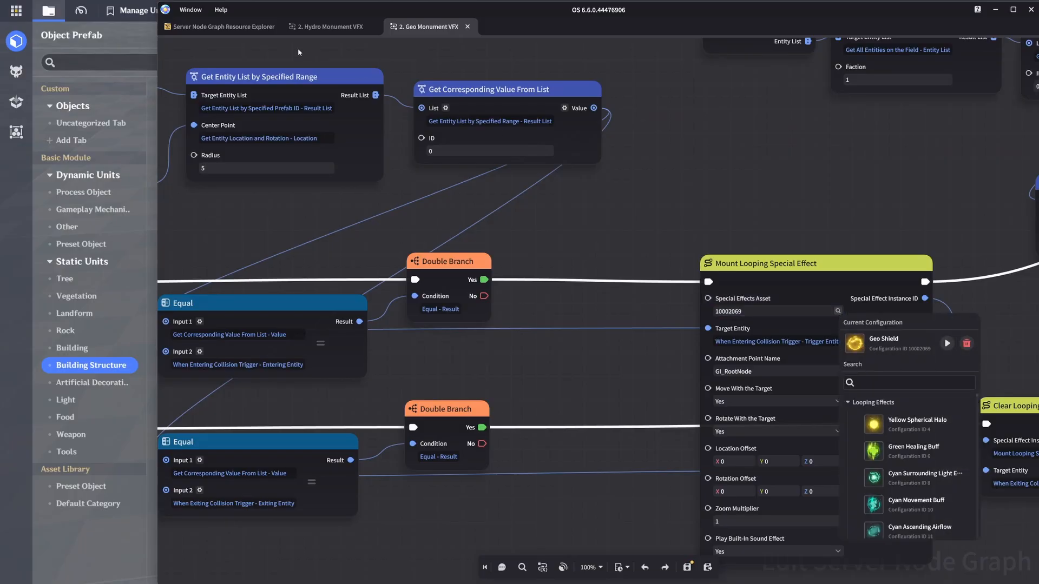
Step: Open the "2. Electro Monument VFX" node graph and check its Prefab ID and mounted looping effect
{"action": "left_click", "coordinate": [236, 27]}
{"action": "double_click", "coordinate": [379, 204]}
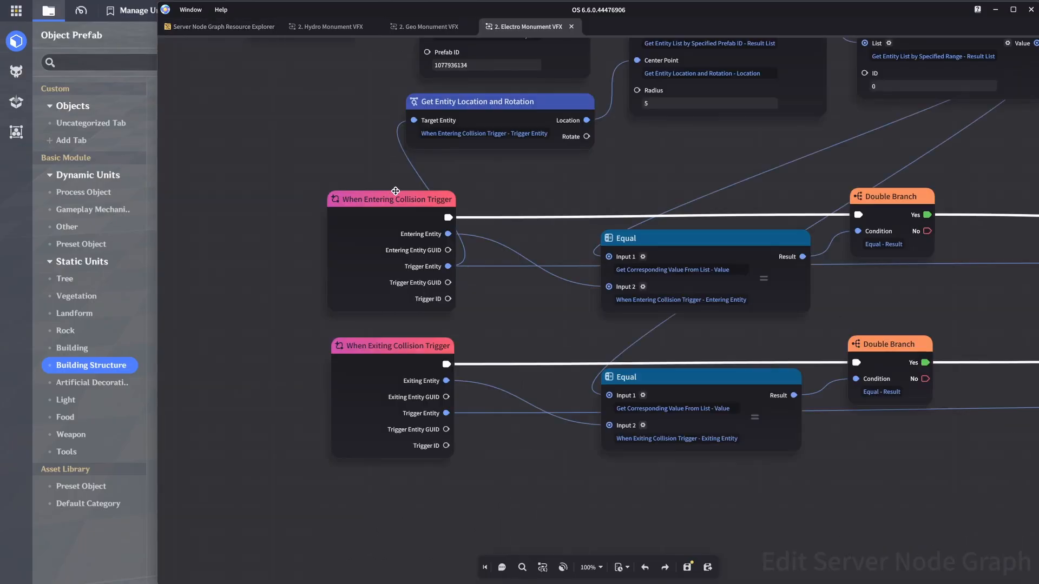
{"action": "middle_click_drag", "start_coordinate": [502, 221], "coordinate": [447, 380]}
{"action": "double_click", "coordinate": [390, 223]}
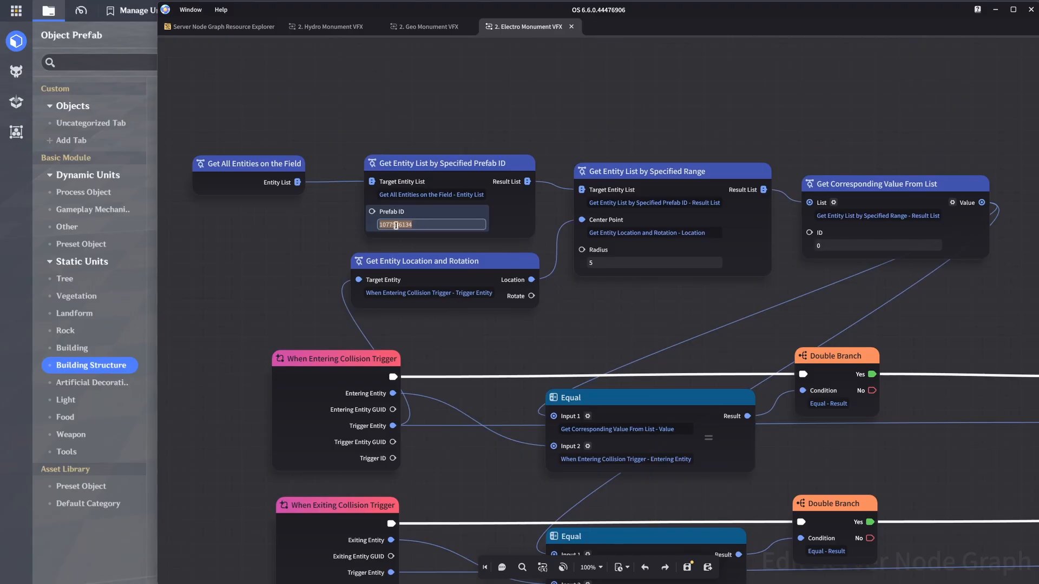
{"action": "left_click", "coordinate": [677, 304]}
{"action": "middle_click_drag", "start_coordinate": [731, 307], "coordinate": [241, 223]}
{"action": "left_click", "coordinate": [734, 323]}
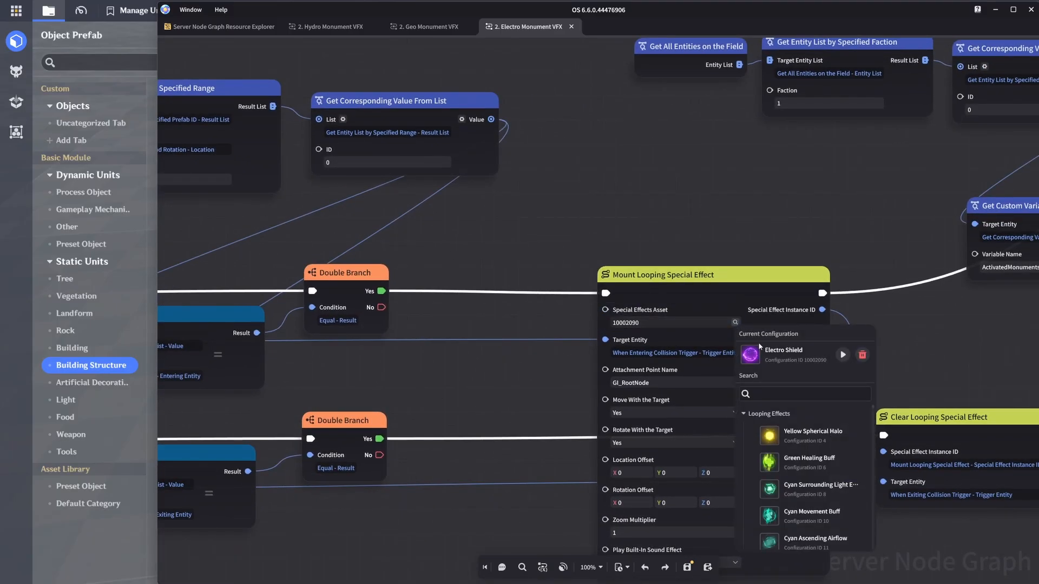
Step: Open the "2. Dendro Monument VFX" node graph and check its Prefab ID and mounted looping effect
{"action": "left_click", "coordinate": [226, 28]}
{"action": "double_click", "coordinate": [386, 172]}
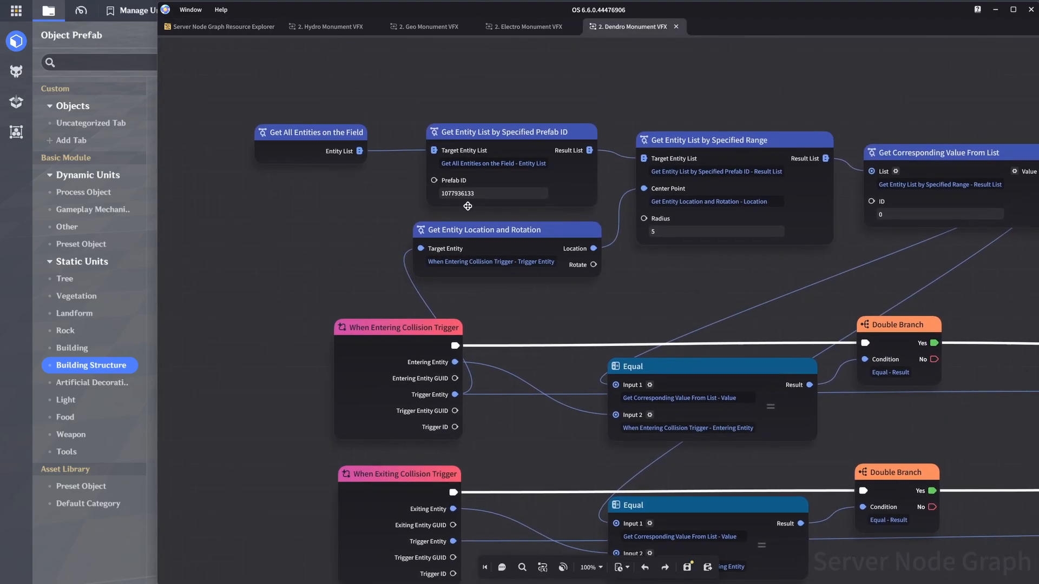
{"action": "left_click", "coordinate": [475, 191]}
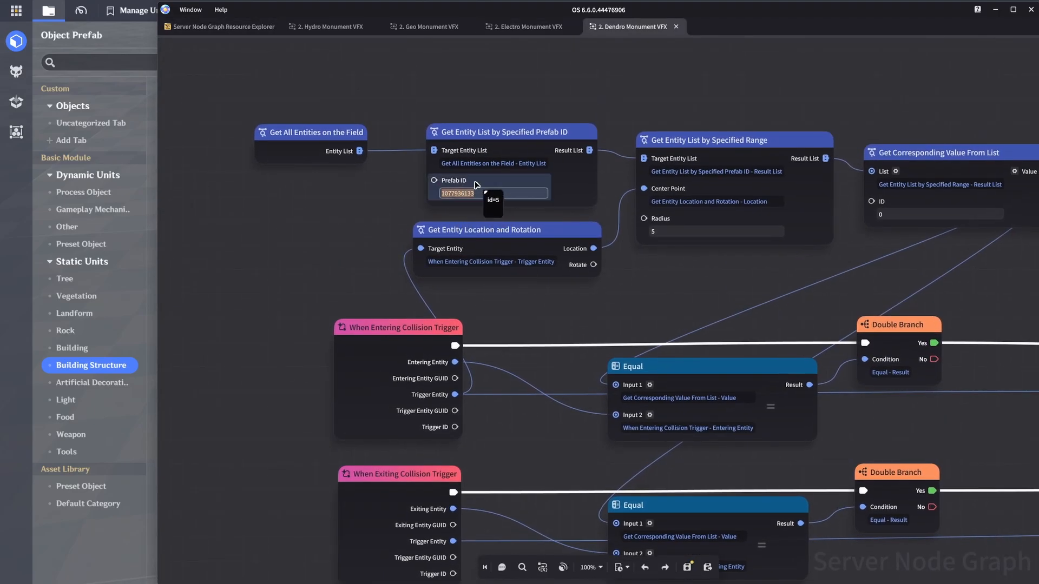
{"action": "left_click", "coordinate": [584, 305]}
{"action": "middle_click_drag", "start_coordinate": [655, 291], "coordinate": [162, 165]}
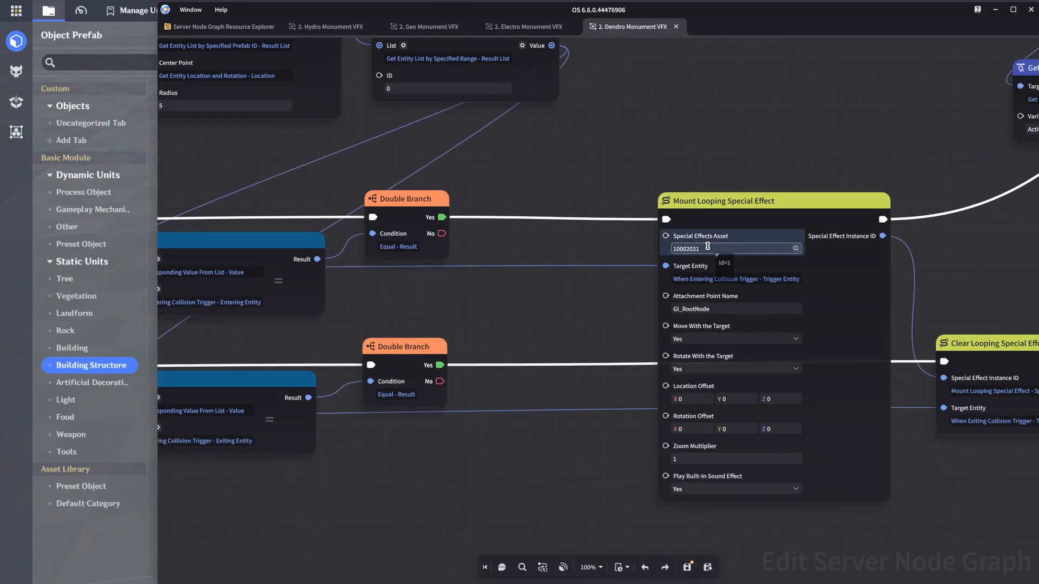
{"action": "left_click", "coordinate": [795, 248]}
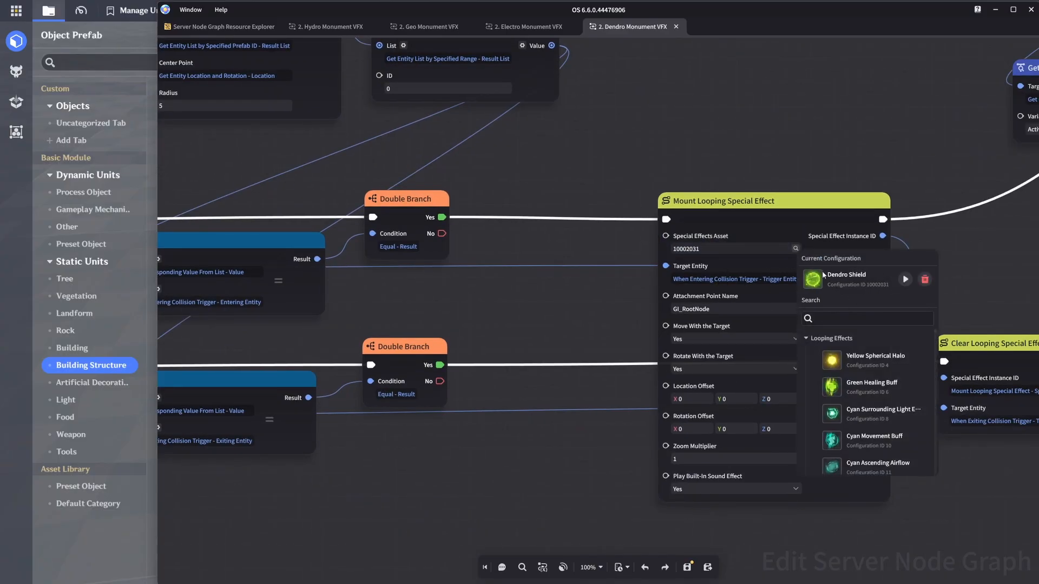
Step: Open the "3. Move to Point (Inwards)" node graph and close the Hydro, Geo, Electro and Dendro Monument graphs
{"action": "left_click", "coordinate": [219, 27]}
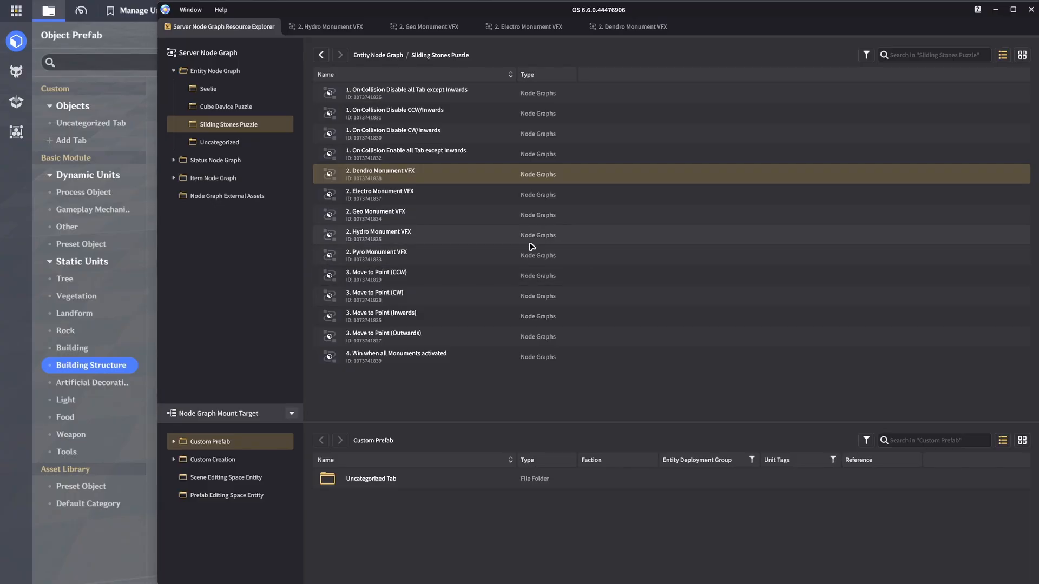
{"action": "left_click", "coordinate": [419, 278]}
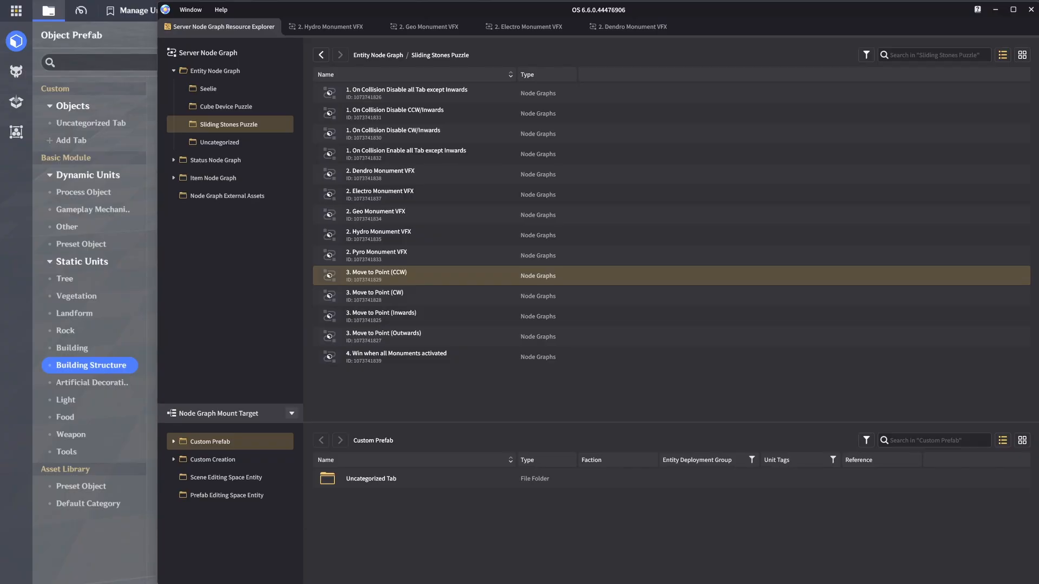
{"action": "left_click", "coordinate": [412, 319]}
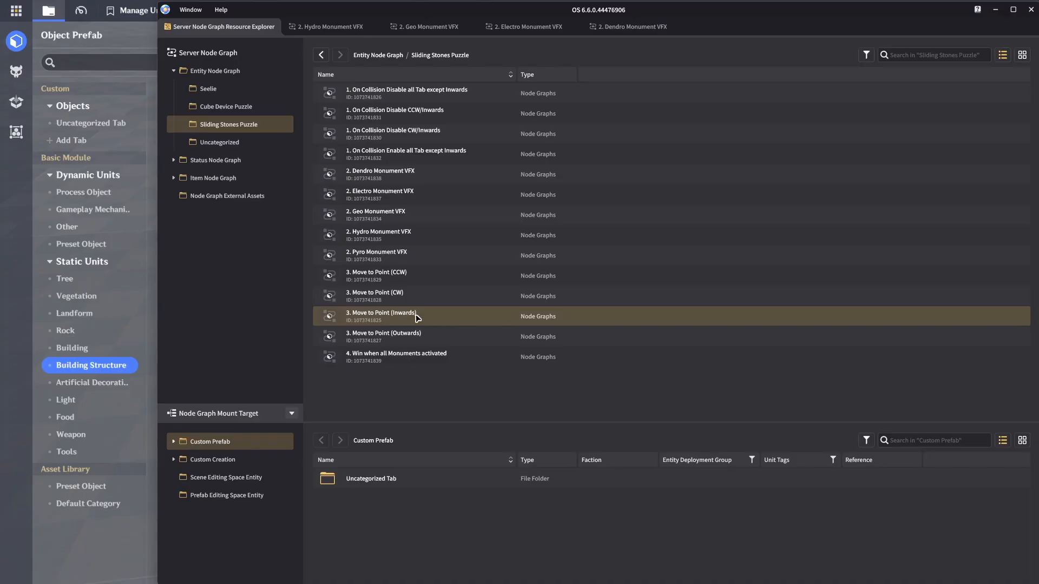
{"action": "double_click", "coordinate": [417, 317]}
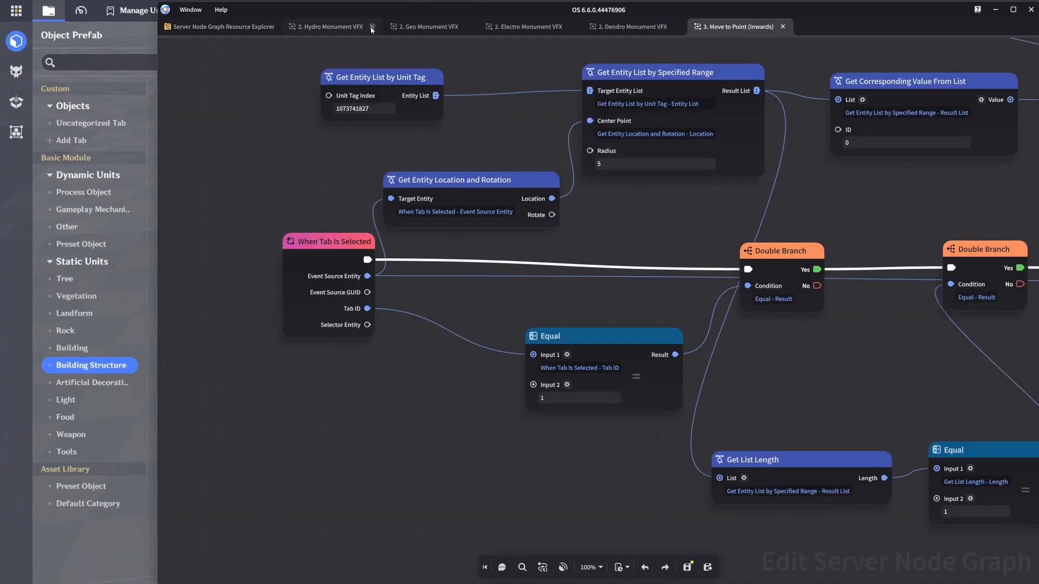
{"action": "left_click", "coordinate": [371, 26]}
{"action": "left_click", "coordinate": [366, 27]}
{"action": "left_click", "coordinate": [373, 28]}
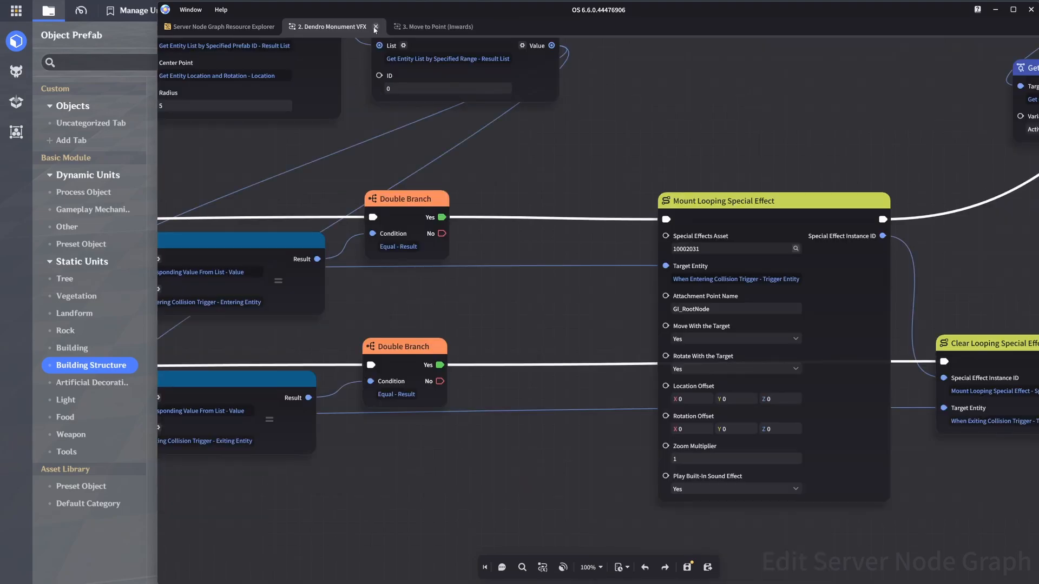
{"action": "left_click", "coordinate": [375, 28]}
Step: Examine the full Move to Point (Inwards) graph, from When Tab Is Selected to Activate Fixed-Point Motion Device
{"action": "middle_click_drag", "start_coordinate": [510, 174], "coordinate": [529, 215]}
{"action": "scroll", "coordinate": [529, 215], "scroll_direction": "down", "scroll_amount": 3}
{"action": "middle_click_drag", "start_coordinate": [560, 163], "coordinate": [424, 280]}
{"action": "middle_click_drag", "start_coordinate": [424, 211], "coordinate": [371, 158]}
{"action": "scroll", "coordinate": [424, 185], "scroll_direction": "down", "scroll_amount": 1}
{"action": "scroll", "coordinate": [424, 185], "scroll_direction": "up", "scroll_amount": 1}
{"action": "middle_click_drag", "start_coordinate": [424, 185], "coordinate": [426, 181]}
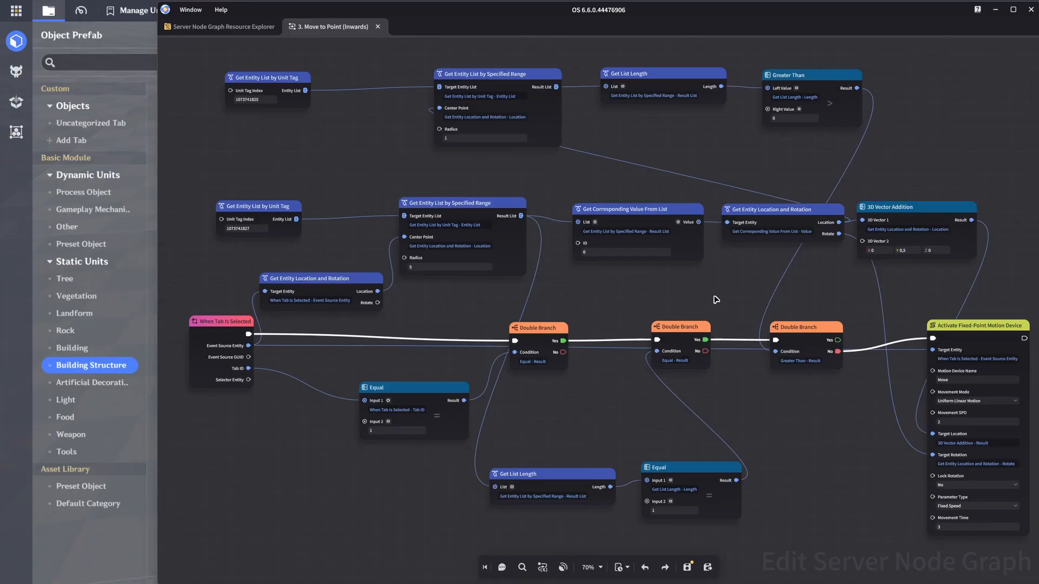
Step: Open the "3. Move to Point (Outwards)" node graph and examine its tab ID comparison and Get Entity List by Unit Tag nodes
{"action": "left_click", "coordinate": [227, 28]}
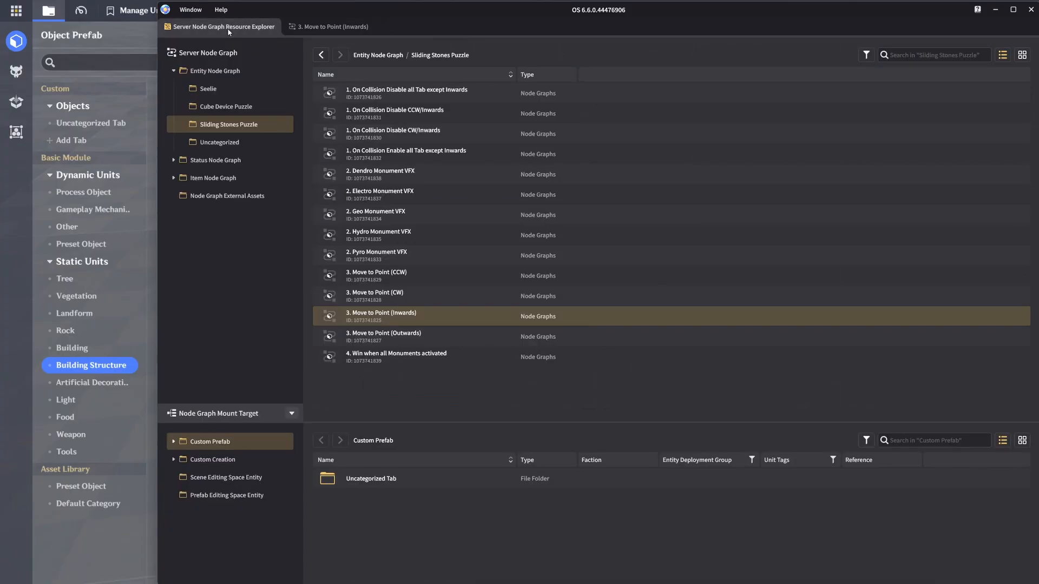
{"action": "double_click", "coordinate": [421, 341]}
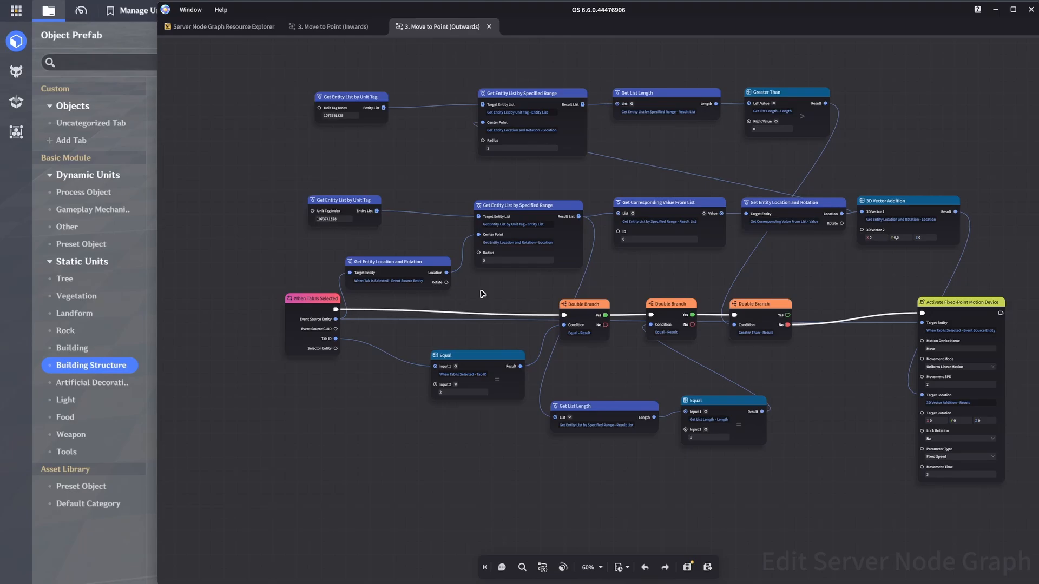
{"action": "scroll", "coordinate": [483, 294], "scroll_direction": "up", "scroll_amount": 4}
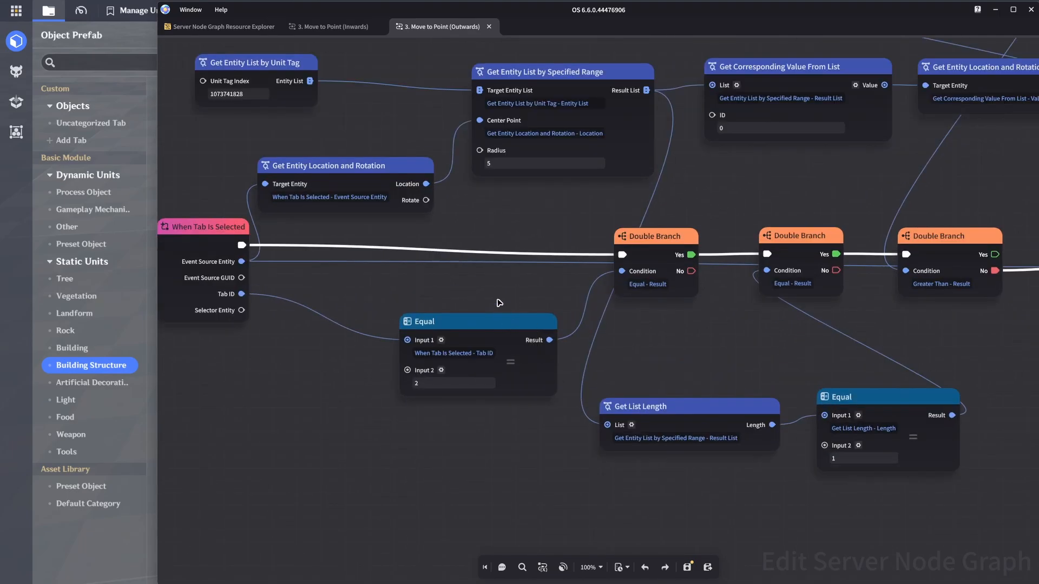
{"action": "middle_click_drag", "start_coordinate": [498, 303], "coordinate": [541, 272]}
{"action": "scroll", "coordinate": [541, 272], "scroll_direction": "up", "scroll_amount": 1}
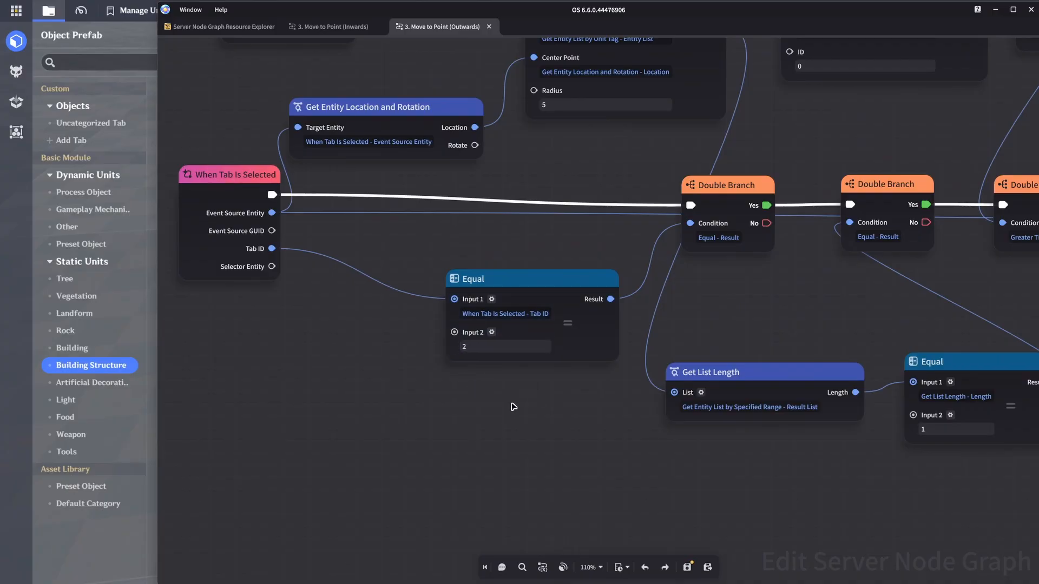
{"action": "scroll", "coordinate": [514, 407], "scroll_direction": "down", "scroll_amount": 3}
{"action": "middle_click_drag", "start_coordinate": [579, 207], "coordinate": [743, 373]}
{"action": "scroll", "coordinate": [535, 292], "scroll_direction": "up", "scroll_amount": 3}
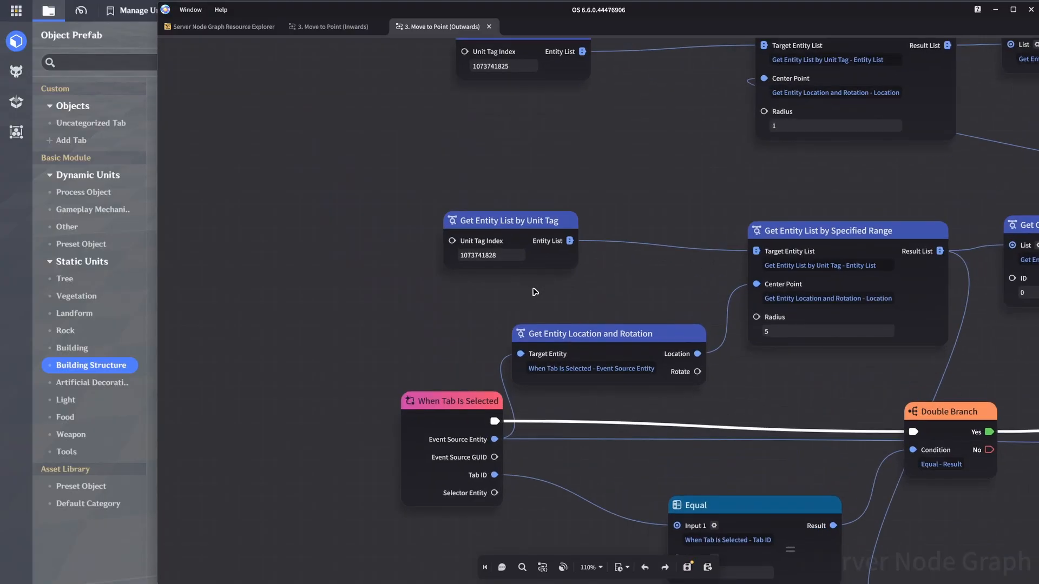
{"action": "scroll", "coordinate": [538, 293], "scroll_direction": "up", "scroll_amount": 2}
Step: Compare the Unit Tag Index of the Get Entity List by Unit Tag nodes between the Inwards and Outwards graphs
{"action": "left_click", "coordinate": [330, 26]}
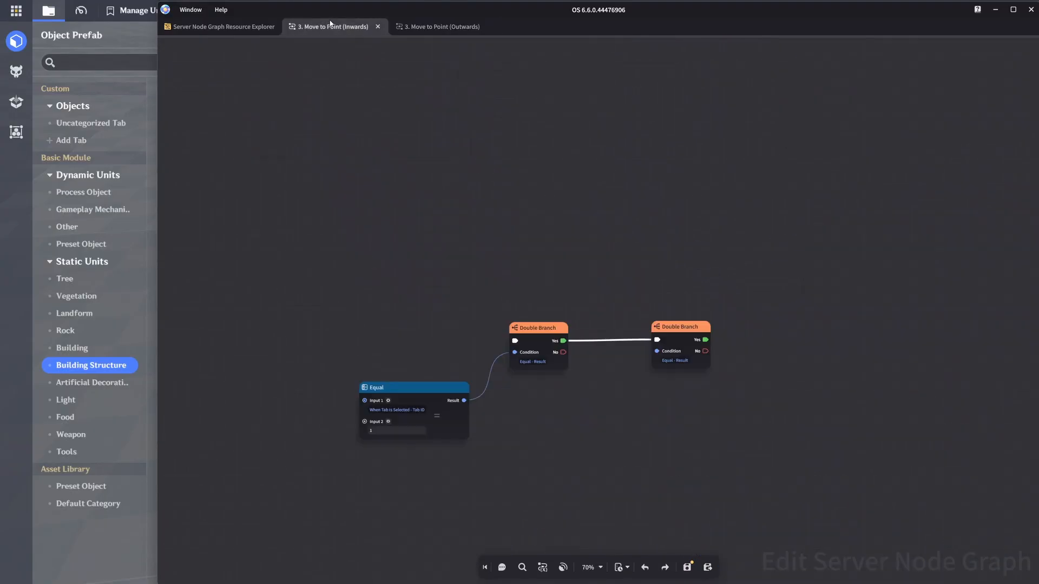
{"action": "scroll", "coordinate": [664, 295], "scroll_direction": "up", "scroll_amount": 5}
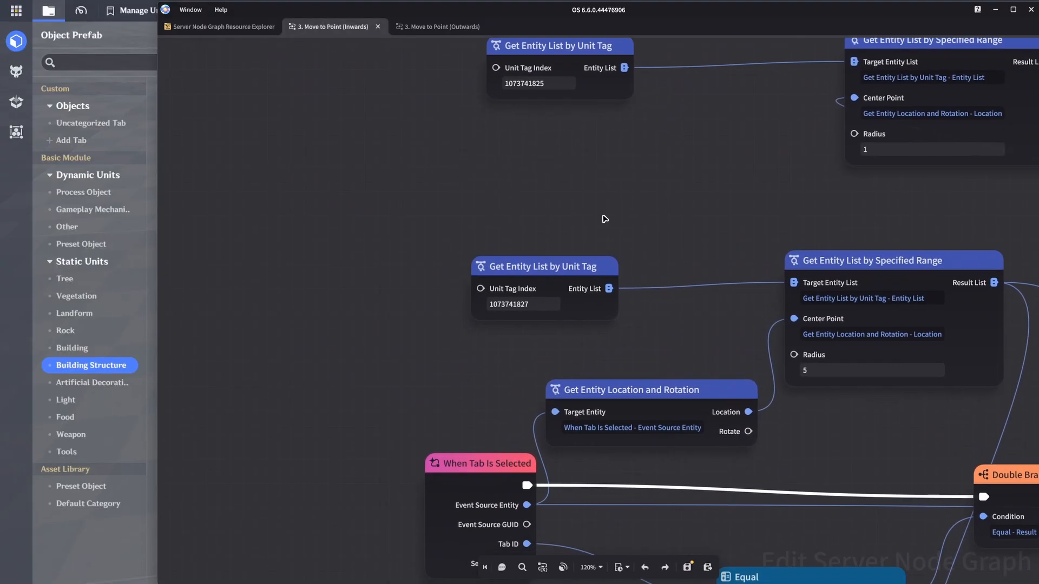
{"action": "scroll", "coordinate": [604, 219], "scroll_direction": "up", "scroll_amount": 3}
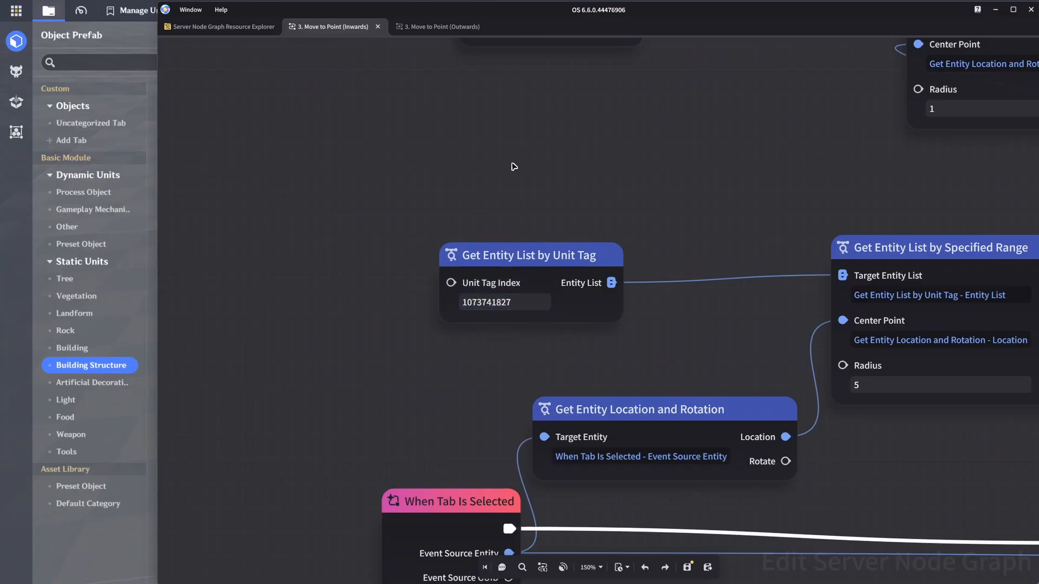
{"action": "left_click", "coordinate": [424, 26]}
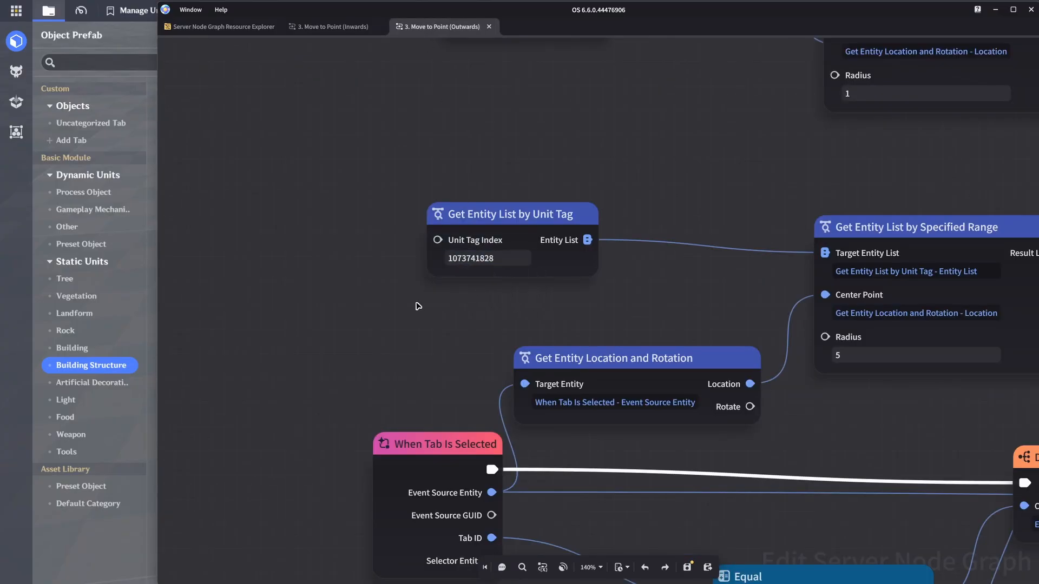
{"action": "scroll", "coordinate": [420, 313], "scroll_direction": "down", "scroll_amount": 5}
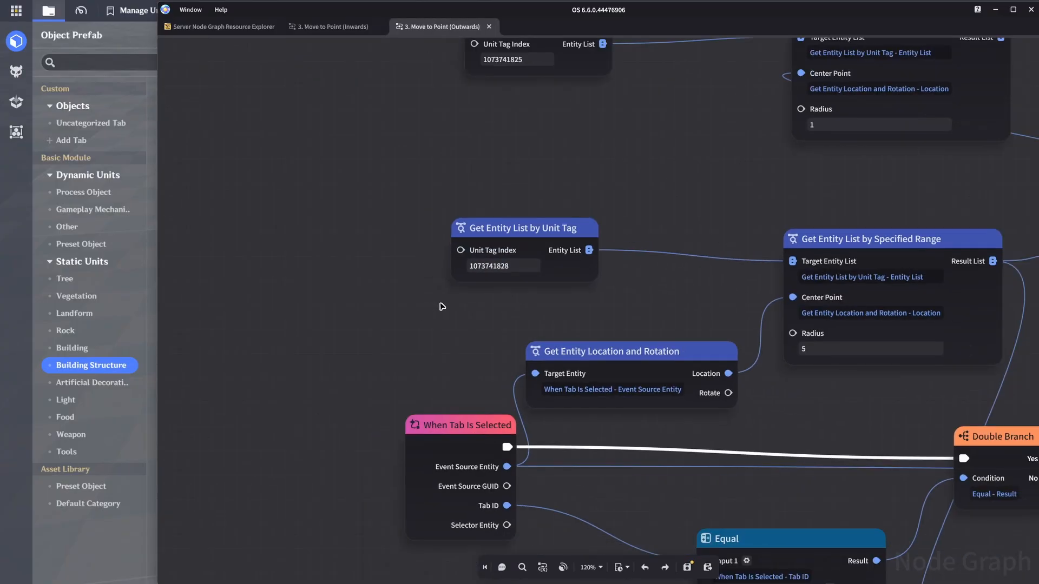
{"action": "middle_click_drag", "start_coordinate": [470, 199], "coordinate": [444, 197]}
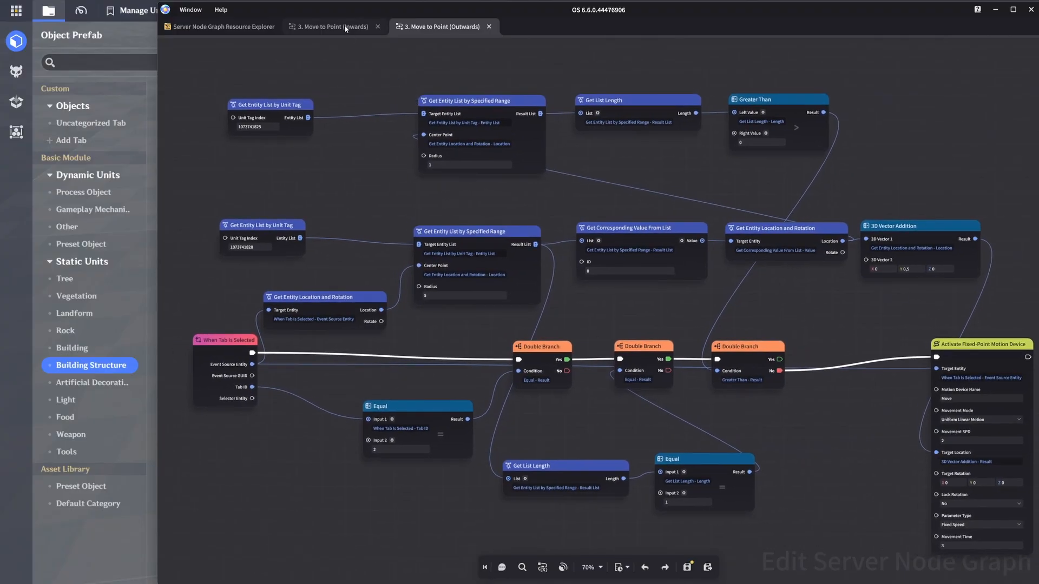
Step: Close the Inwards and Outwards graphs and open the "3. Move to Point (CW)" node graph
{"action": "left_click", "coordinate": [377, 26]}
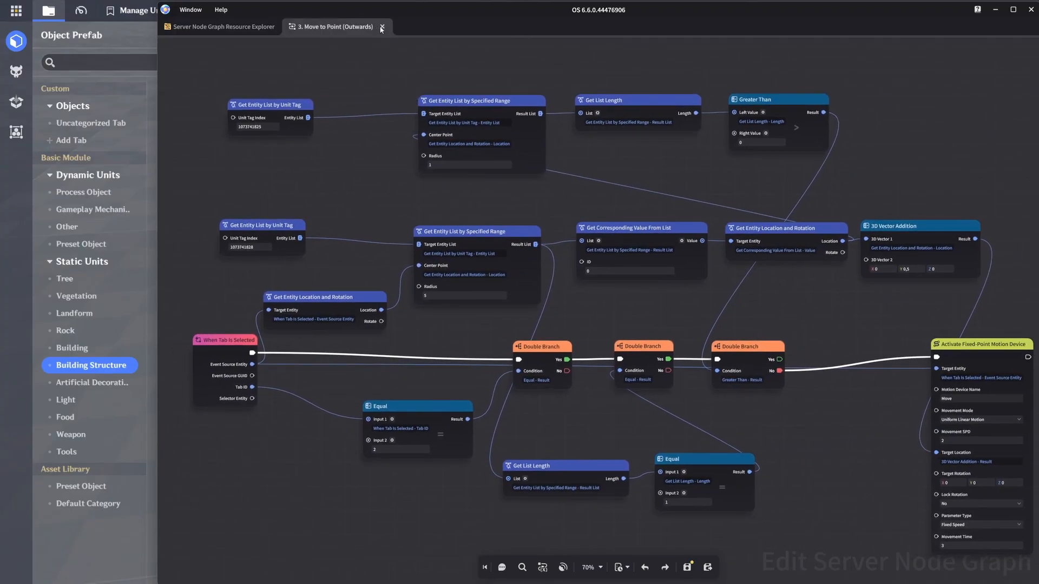
{"action": "left_click", "coordinate": [381, 27]}
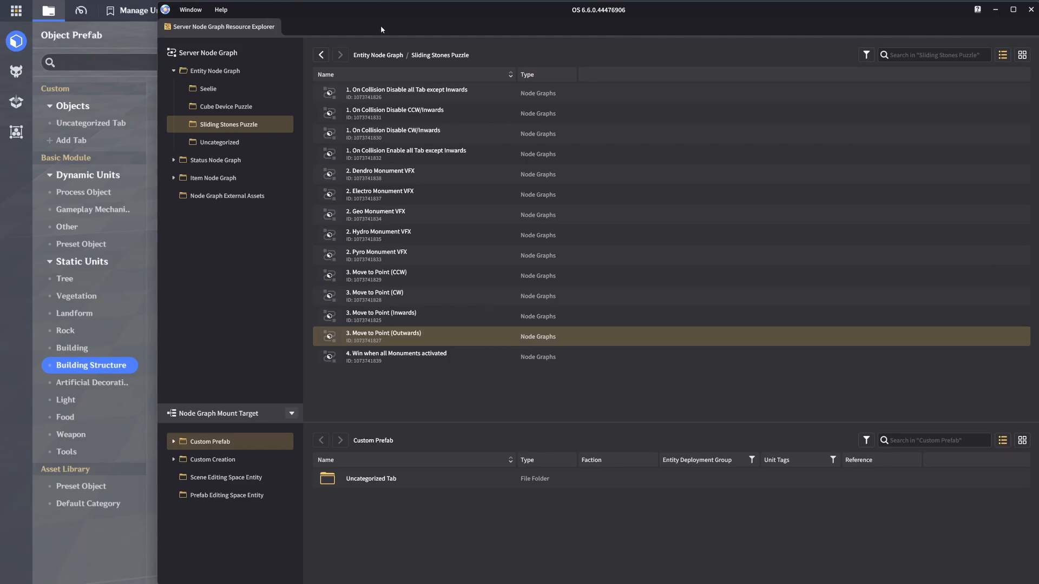
{"action": "left_click", "coordinate": [407, 404]}
{"action": "double_click", "coordinate": [423, 296]}
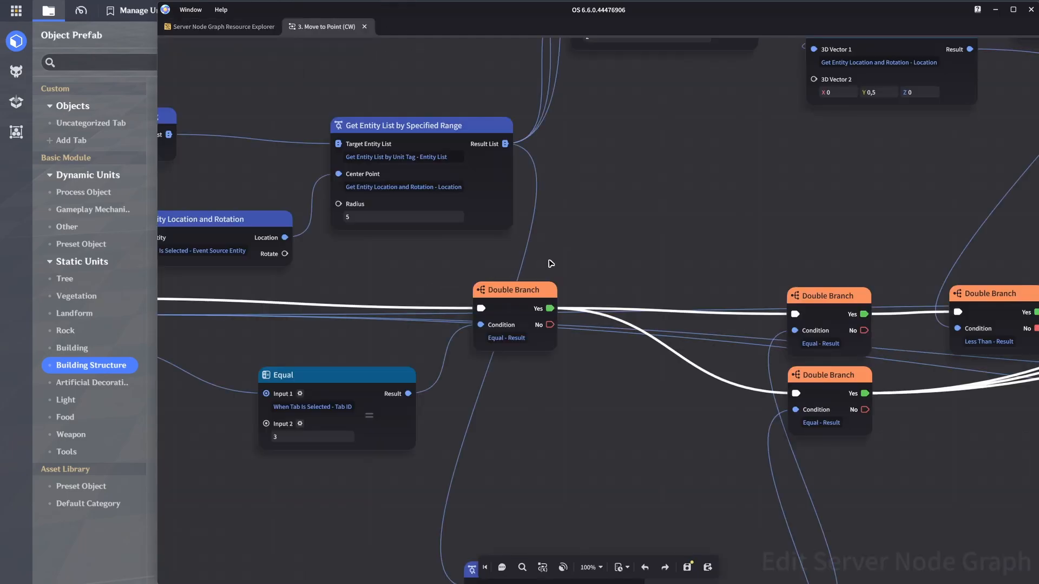
Step: Examine the overall node layout of the Move to Point (CW) graph
{"action": "scroll", "coordinate": [563, 259], "scroll_direction": "down", "scroll_amount": 6}
{"action": "middle_click_drag", "start_coordinate": [571, 285], "coordinate": [478, 300]}
{"action": "scroll", "coordinate": [479, 303], "scroll_direction": "down", "scroll_amount": 2}
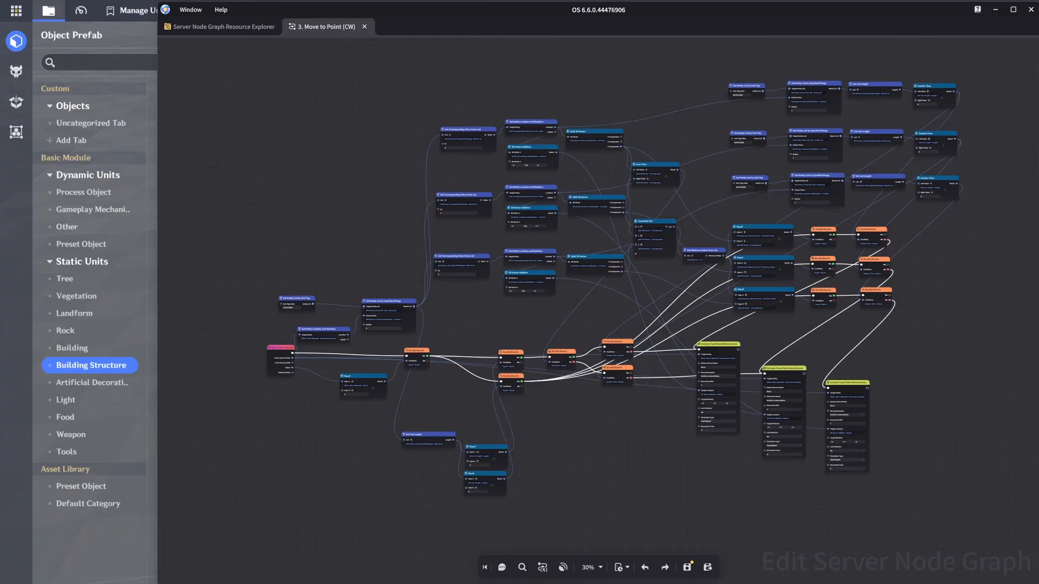
{"action": "scroll", "coordinate": [626, 422], "scroll_direction": "up", "scroll_amount": 5}
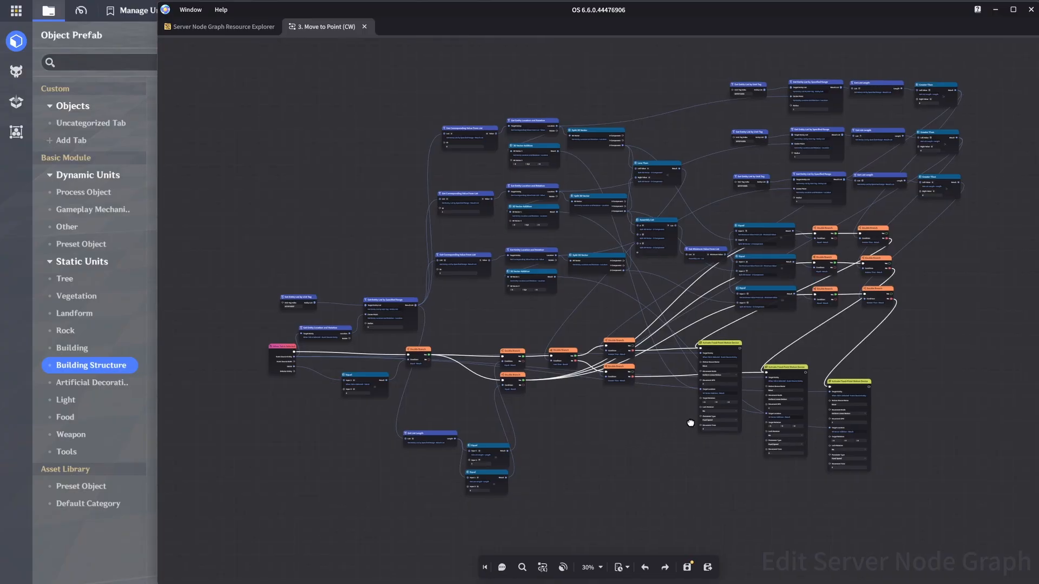
Step: Examine the When Tab Is Selected trigger, the range search with radius 5 and the list length comparisons in the Move to Point (CW) graph
{"action": "scroll", "coordinate": [619, 313], "scroll_direction": "up", "scroll_amount": 2}
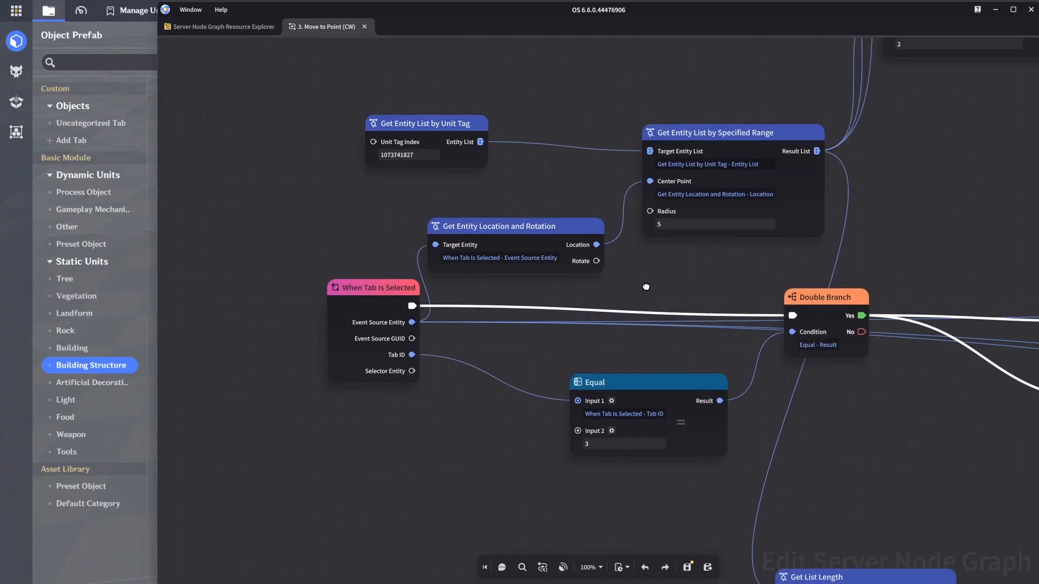
{"action": "middle_click_drag", "start_coordinate": [664, 258], "coordinate": [660, 274]}
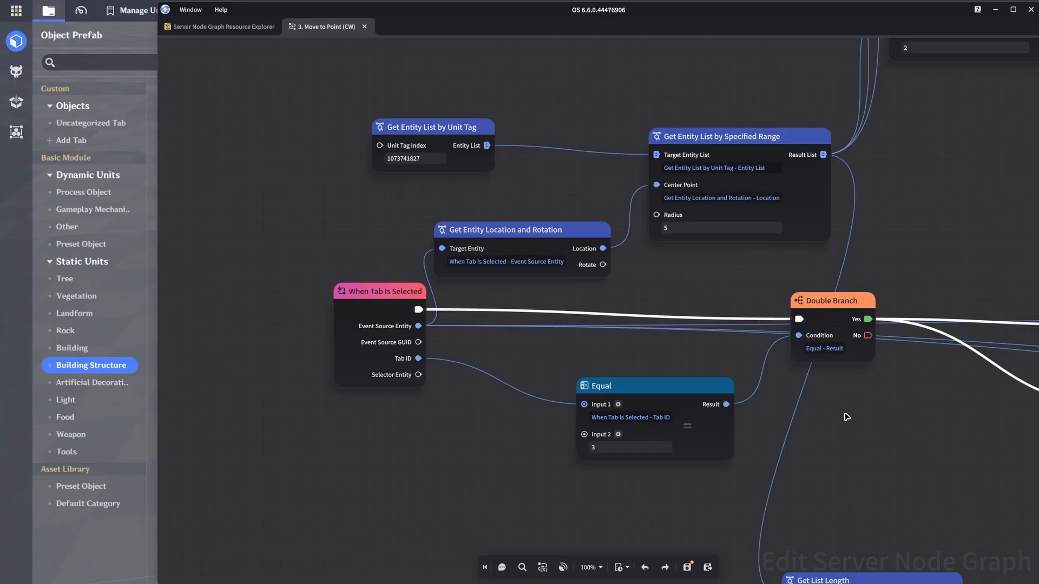
{"action": "scroll", "coordinate": [848, 409], "scroll_direction": "down", "scroll_amount": 3}
{"action": "middle_click_drag", "start_coordinate": [848, 409], "coordinate": [565, 366]}
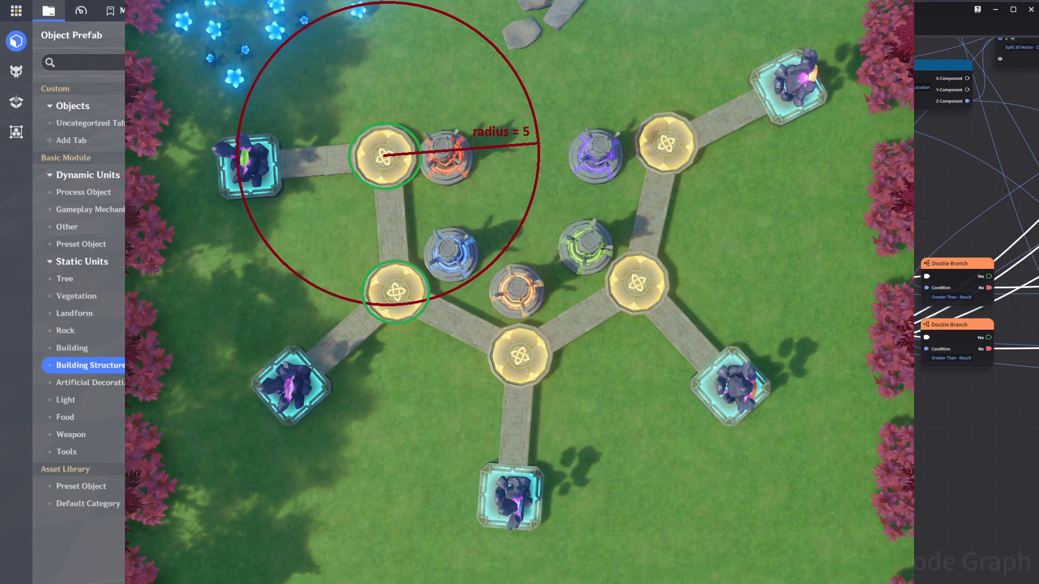
{"action": "middle_click_drag", "start_coordinate": [564, 366], "coordinate": [574, 346]}
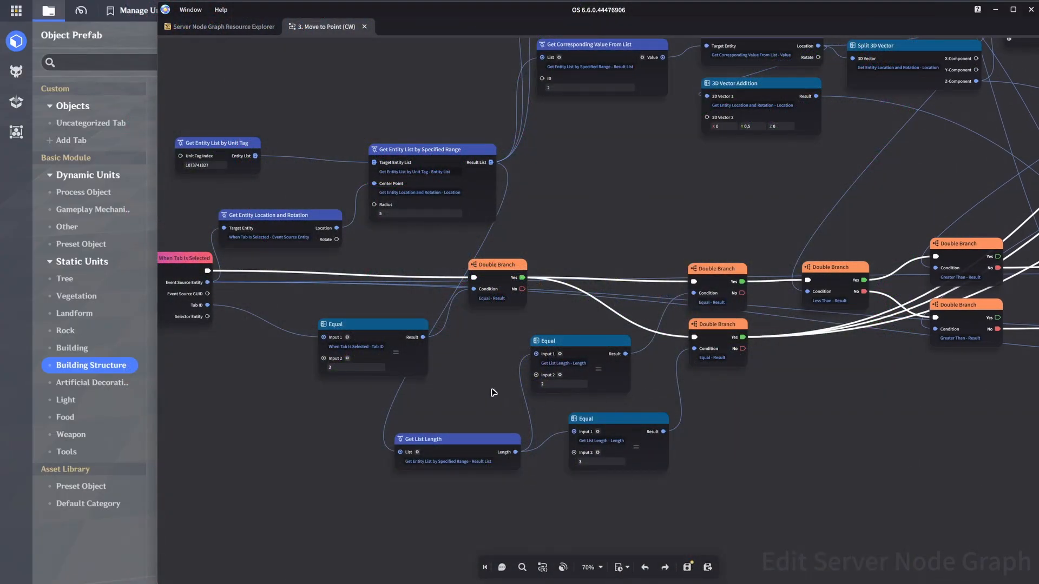
{"action": "middle_click_drag", "start_coordinate": [492, 393], "coordinate": [473, 401]}
{"action": "scroll", "coordinate": [484, 409], "scroll_direction": "up", "scroll_amount": 1}
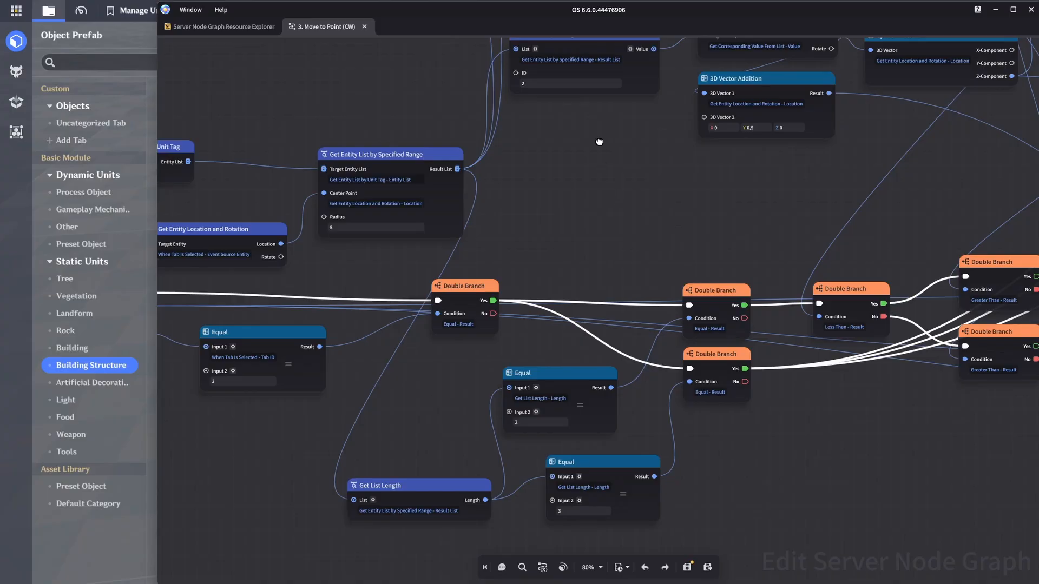
Step: Examine the three Get Corresponding Value From List nodes and their location and 3D Vector Addition nodes
{"action": "middle_click_drag", "start_coordinate": [598, 136], "coordinate": [546, 410]}
{"action": "scroll", "coordinate": [547, 401], "scroll_direction": "down", "scroll_amount": 2}
{"action": "scroll", "coordinate": [548, 399], "scroll_direction": "up", "scroll_amount": 1}
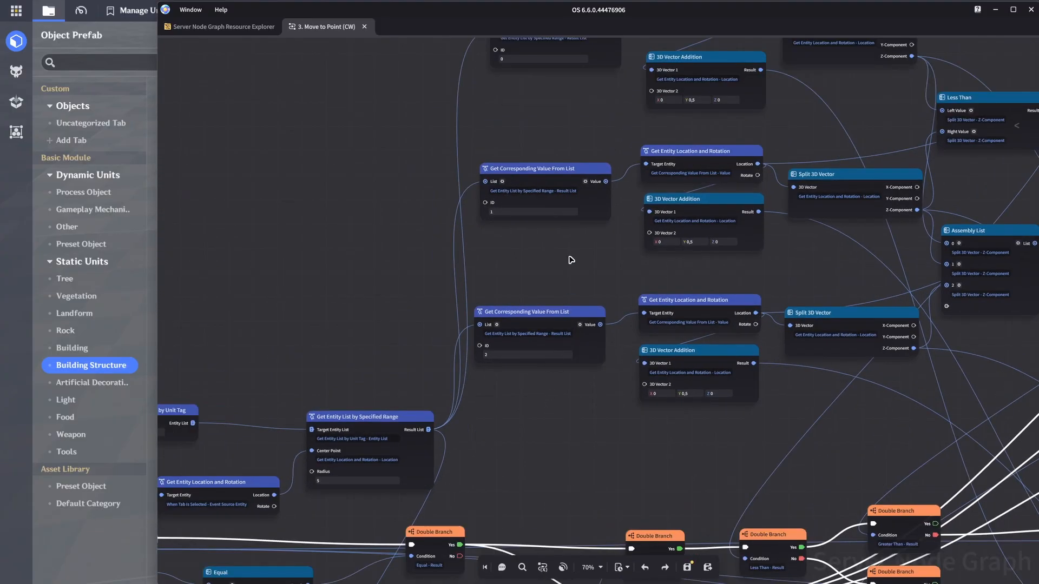
{"action": "middle_click_drag", "start_coordinate": [571, 257], "coordinate": [500, 326]}
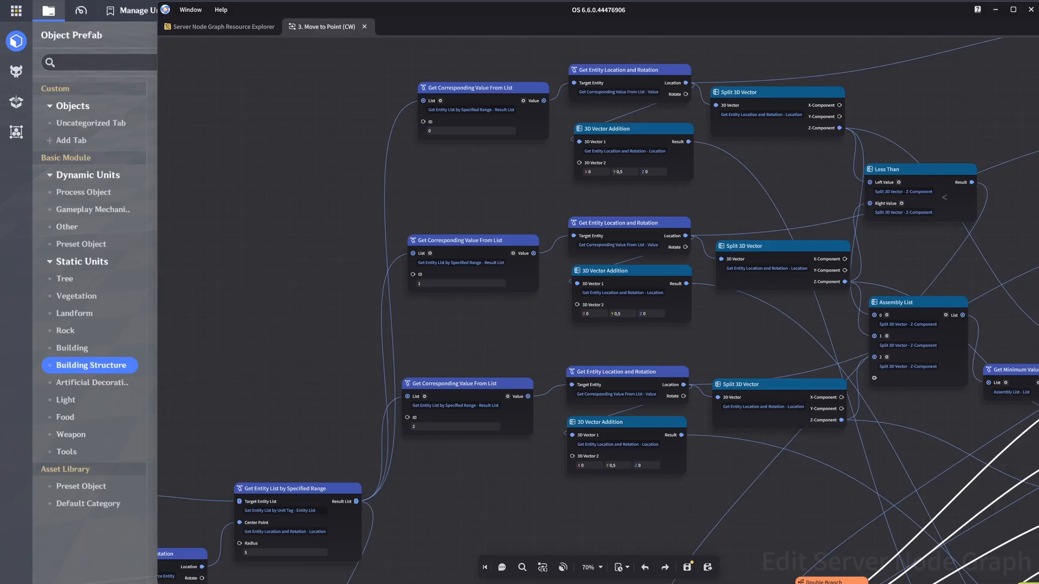
Step: Switch to the scene editor and check the Z location of the Moving Point platforms, then return to the node graph
{"action": "left_click", "coordinate": [114, 536]}
{"action": "left_click", "coordinate": [499, 41]}
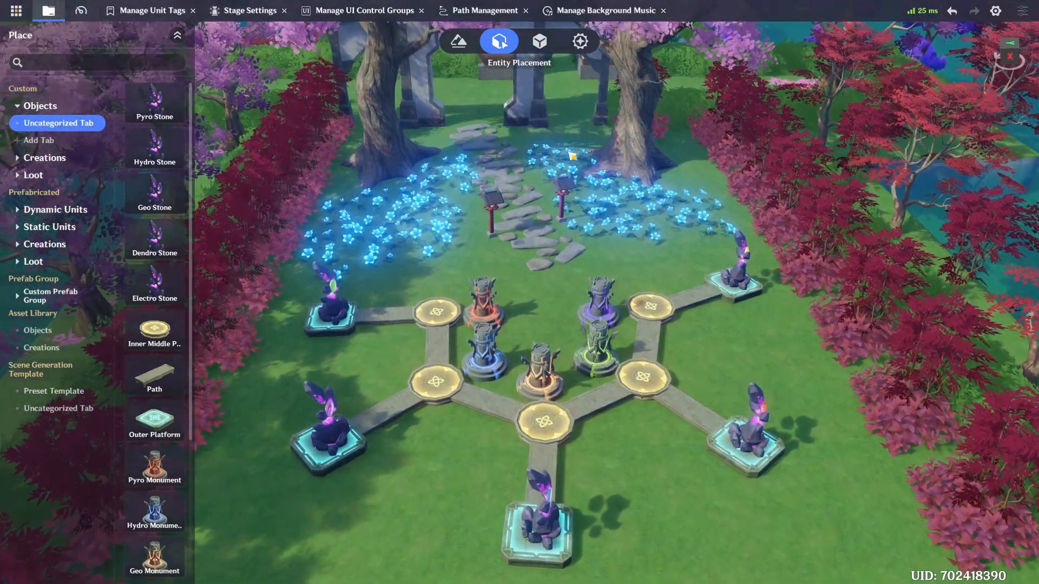
{"action": "key", "text": "w"}
{"action": "right_click_drag", "start_coordinate": [569, 153], "coordinate": [510, 210]}
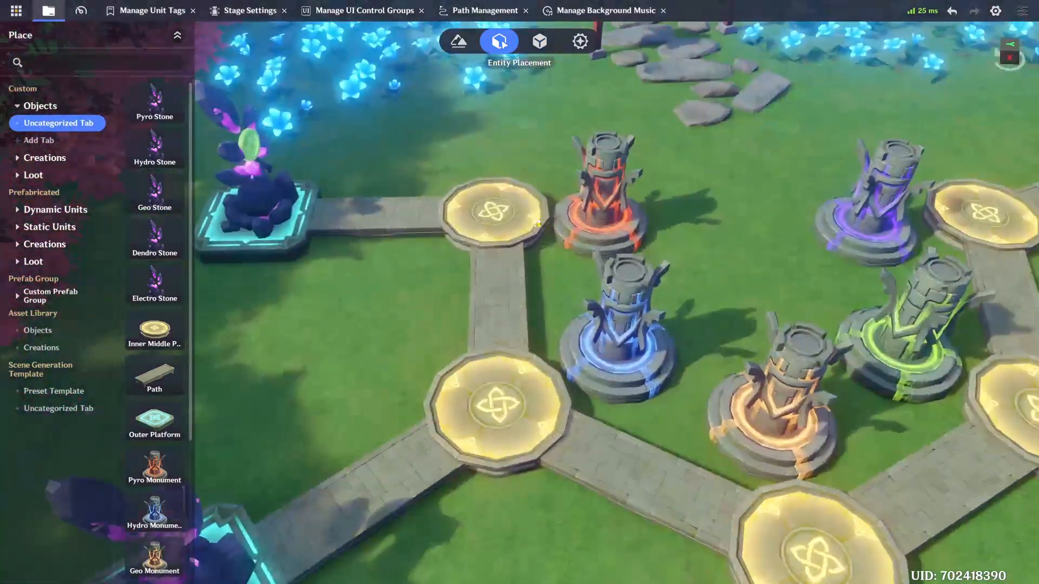
{"action": "left_click", "coordinate": [510, 210]}
{"action": "left_click", "coordinate": [968, 162]}
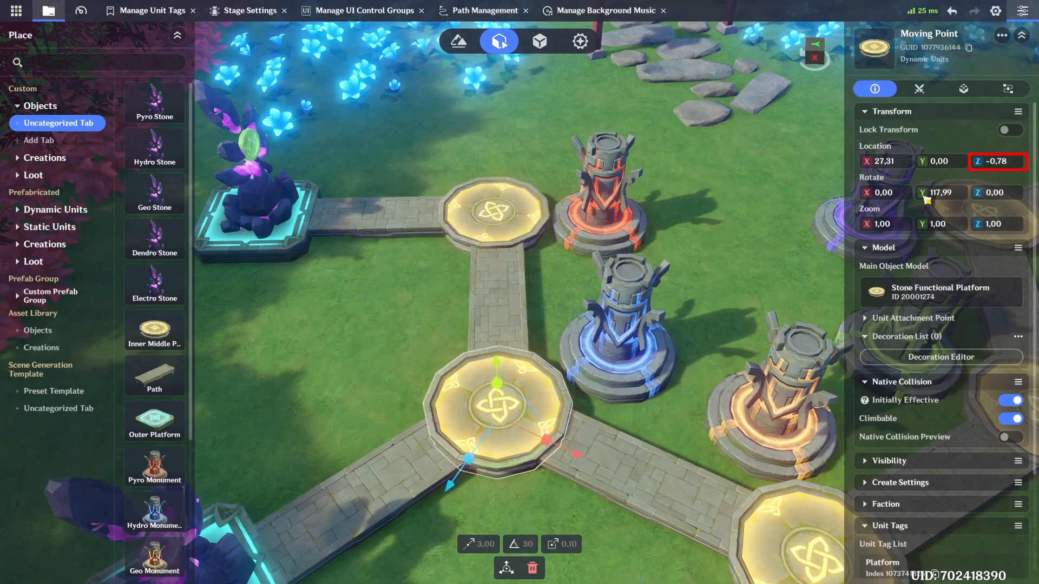
{"action": "left_click", "coordinate": [698, 254]}
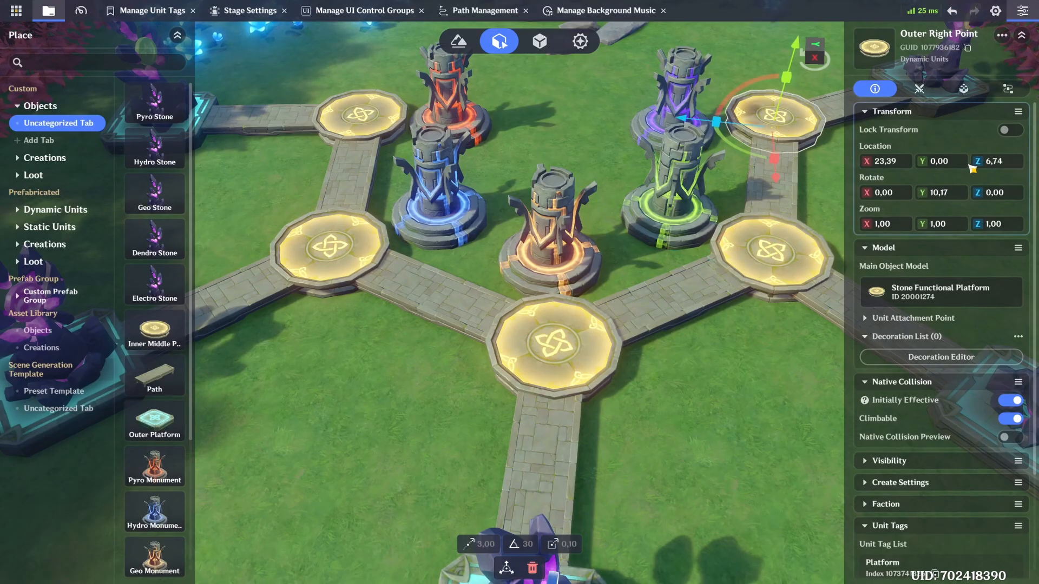
{"action": "left_click", "coordinate": [972, 162]}
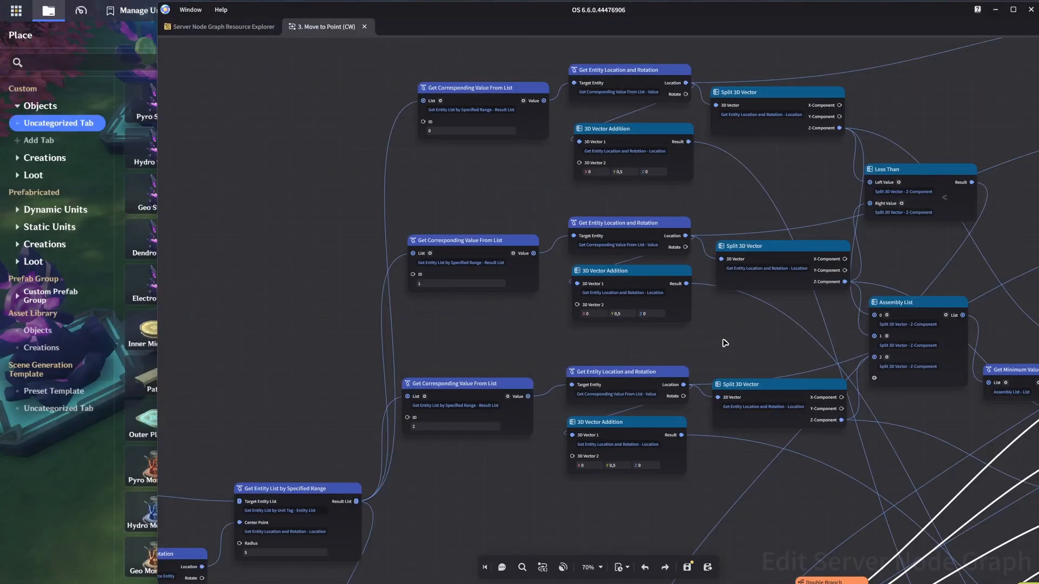
Step: Follow the Z-components from the Split 3D Vector nodes into the Less Than, Assembly List and Get Minimum Value From List nodes
{"action": "mouse_move", "coordinate": [727, 343]}
{"action": "left_mouse_down"}
{"action": "mouse_move", "coordinate": [558, 344]}
{"action": "mouse_move", "coordinate": [572, 338]}
{"action": "left_mouse_up"}
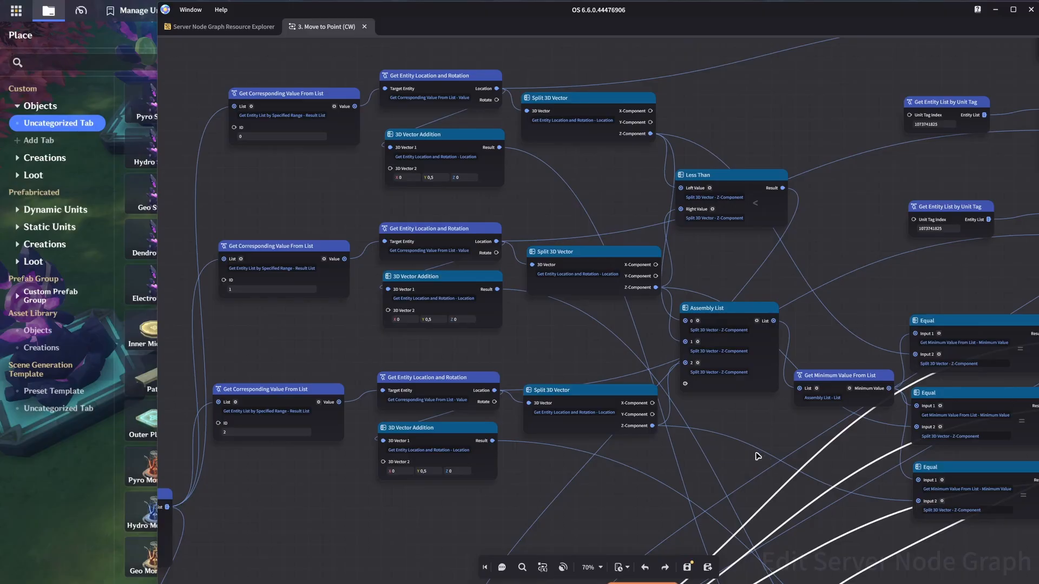
{"action": "scroll", "coordinate": [736, 438], "scroll_direction": "down", "scroll_amount": 1}
{"action": "middle_click_drag", "start_coordinate": [731, 373], "coordinate": [798, 176]}
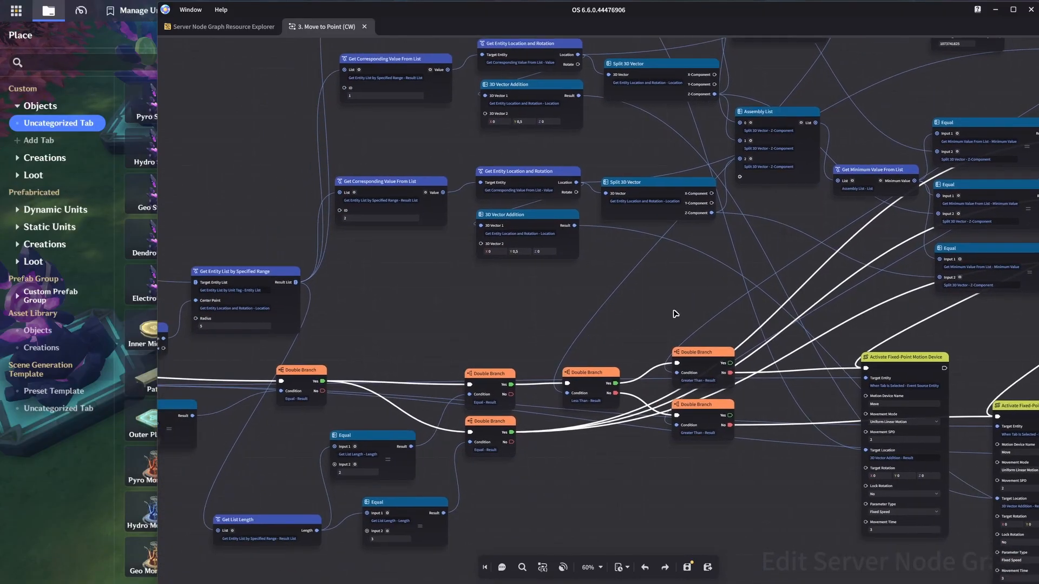
{"action": "scroll", "coordinate": [675, 312], "scroll_direction": "up", "scroll_amount": 1}
{"action": "mouse_move", "coordinate": [686, 306]}
{"action": "middle_mouse_down"}
{"action": "mouse_move", "coordinate": [644, 281]}
{"action": "mouse_move", "coordinate": [674, 239]}
{"action": "mouse_move", "coordinate": [625, 210]}
{"action": "middle_mouse_up"}
{"action": "scroll", "coordinate": [675, 239], "scroll_direction": "up", "scroll_amount": 1}
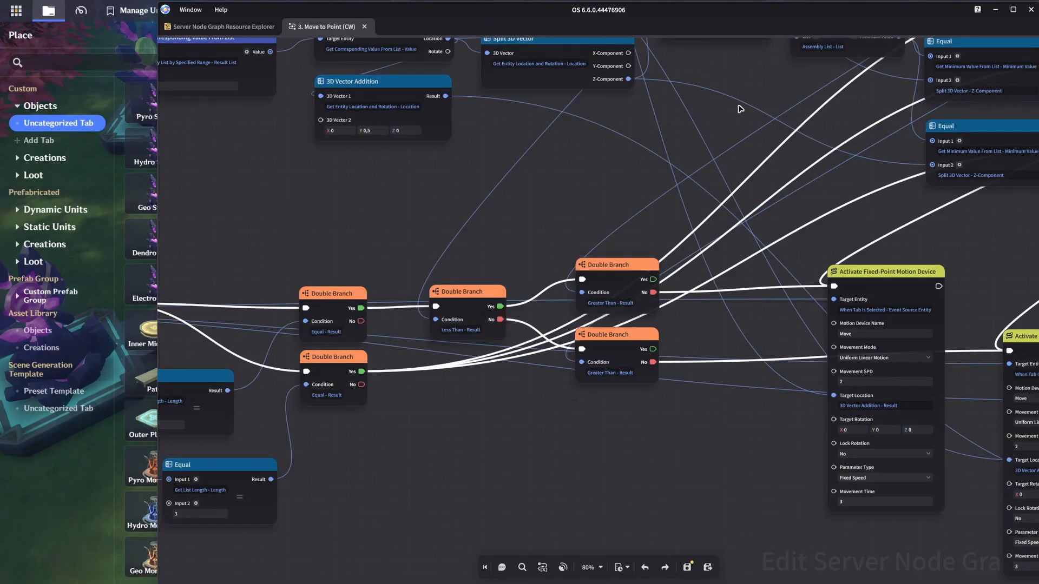
{"action": "middle_click_drag", "start_coordinate": [731, 111], "coordinate": [595, 492]}
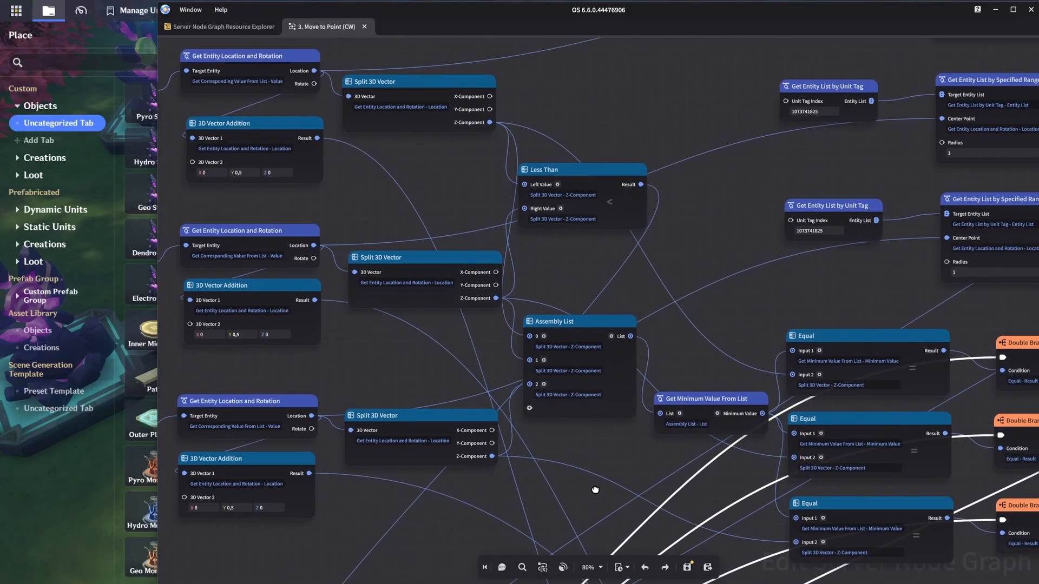
{"action": "middle_click_drag", "start_coordinate": [696, 378], "coordinate": [655, 307]}
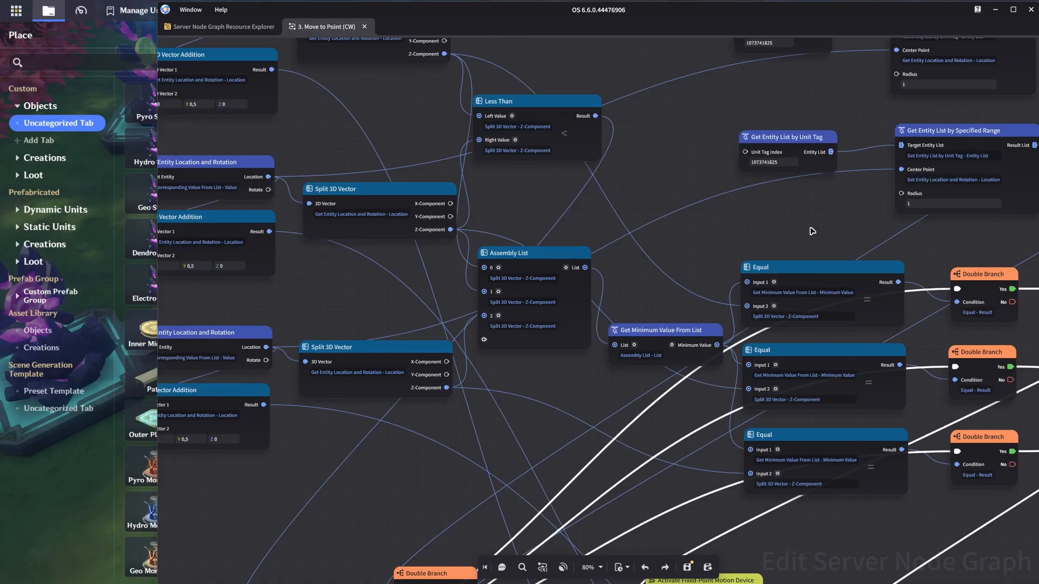
Step: Examine the three minimum value Equal checks and the Double Branch chains leading to the Activate Fixed-Point Motion Device nodes
{"action": "middle_click_drag", "start_coordinate": [844, 233], "coordinate": [534, 158]}
{"action": "scroll", "coordinate": [534, 159], "scroll_direction": "up", "scroll_amount": 1}
{"action": "scroll", "coordinate": [533, 157], "scroll_direction": "down", "scroll_amount": 1}
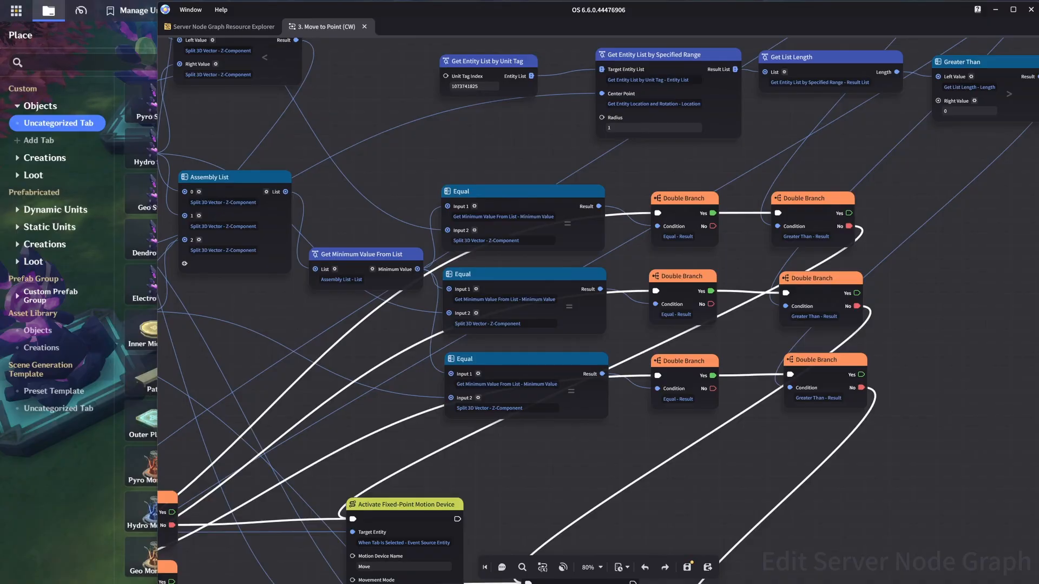
{"action": "scroll", "coordinate": [698, 445], "scroll_direction": "down", "scroll_amount": 1}
{"action": "middle_click_drag", "start_coordinate": [696, 441], "coordinate": [747, 238]}
{"action": "scroll", "coordinate": [742, 269], "scroll_direction": "down", "scroll_amount": 1}
{"action": "middle_click_drag", "start_coordinate": [734, 284], "coordinate": [730, 305]}
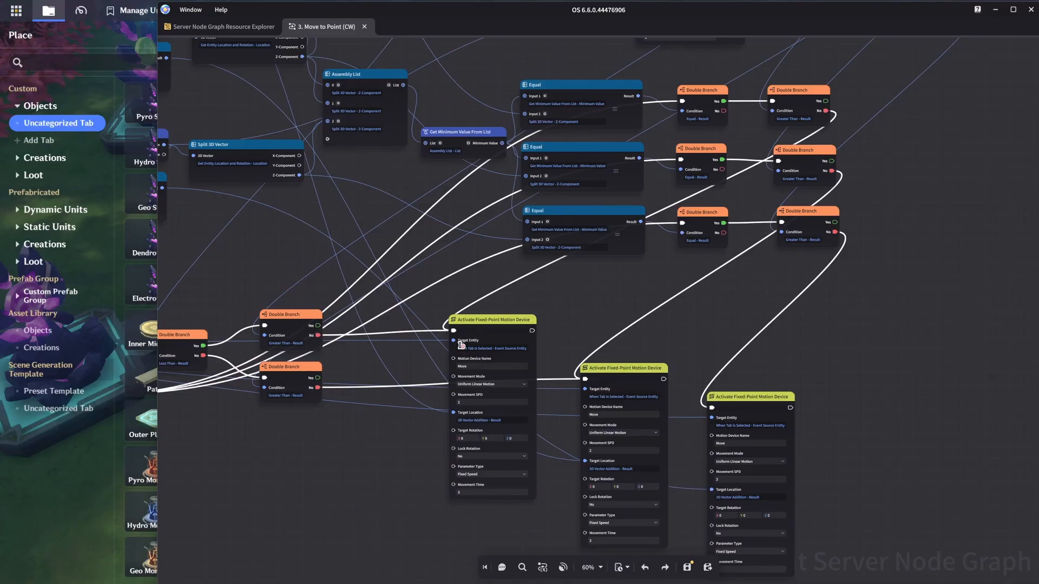
Step: Trace the Target Entity and Target Location connections of the Activate Fixed-Point Motion Device nodes back to their sources
{"action": "mouse_move", "coordinate": [468, 348]}
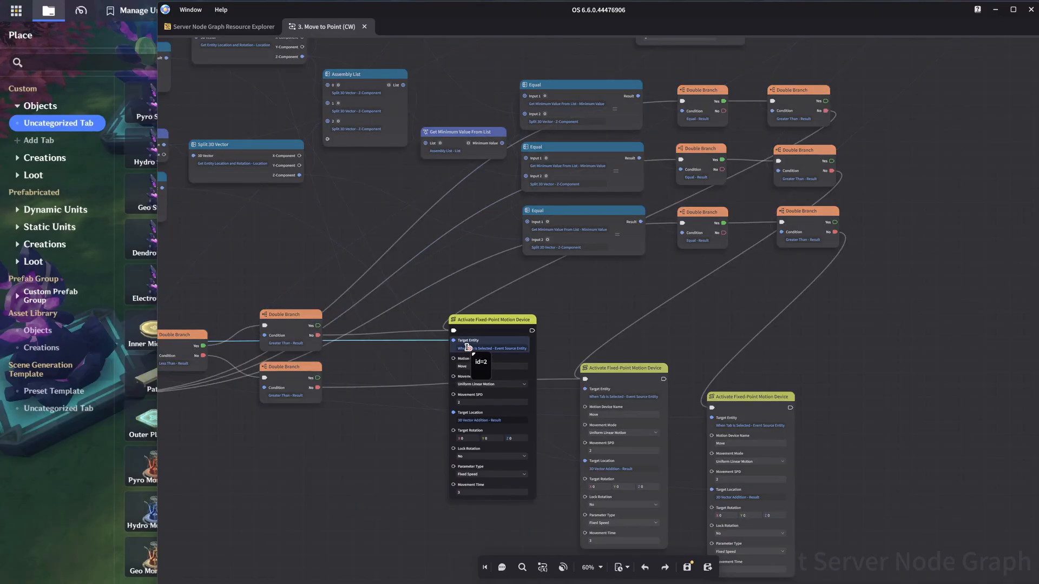
{"action": "mouse_move", "coordinate": [468, 420]}
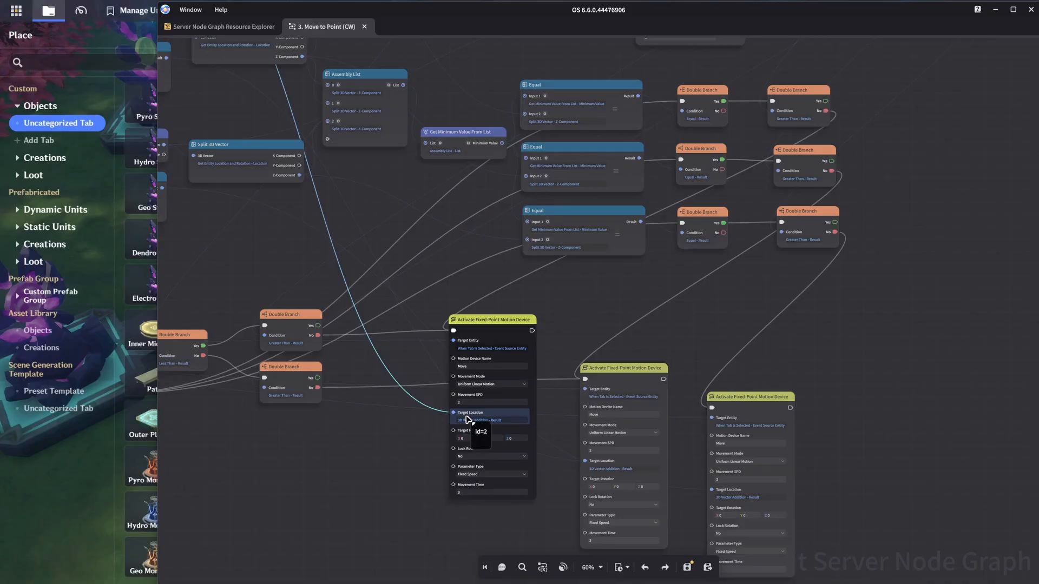
{"action": "middle_click_drag", "start_coordinate": [437, 310], "coordinate": [560, 439]}
{"action": "scroll", "coordinate": [486, 352], "scroll_direction": "down", "scroll_amount": 1}
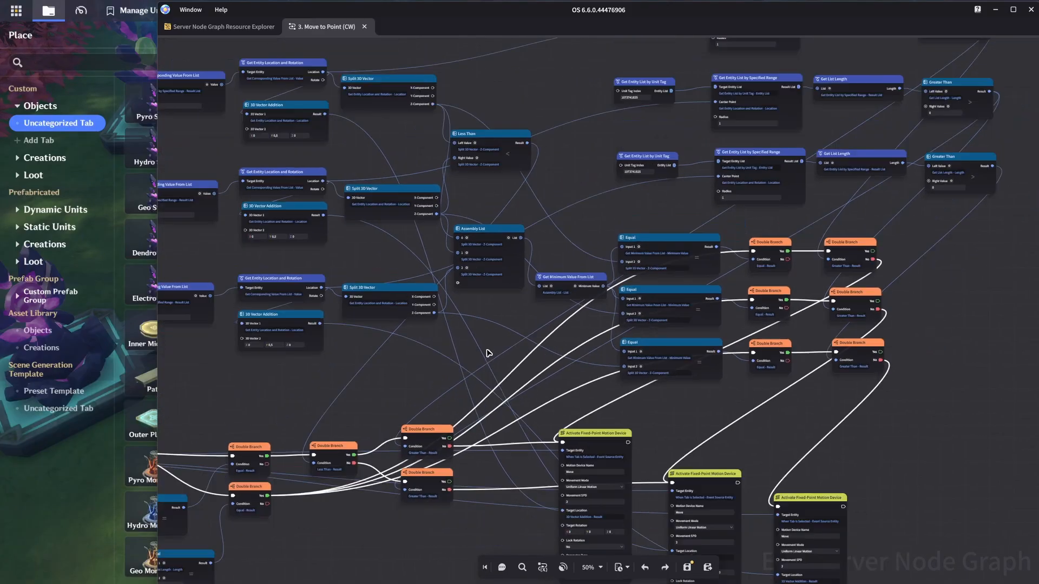
{"action": "mouse_move", "coordinate": [586, 512]}
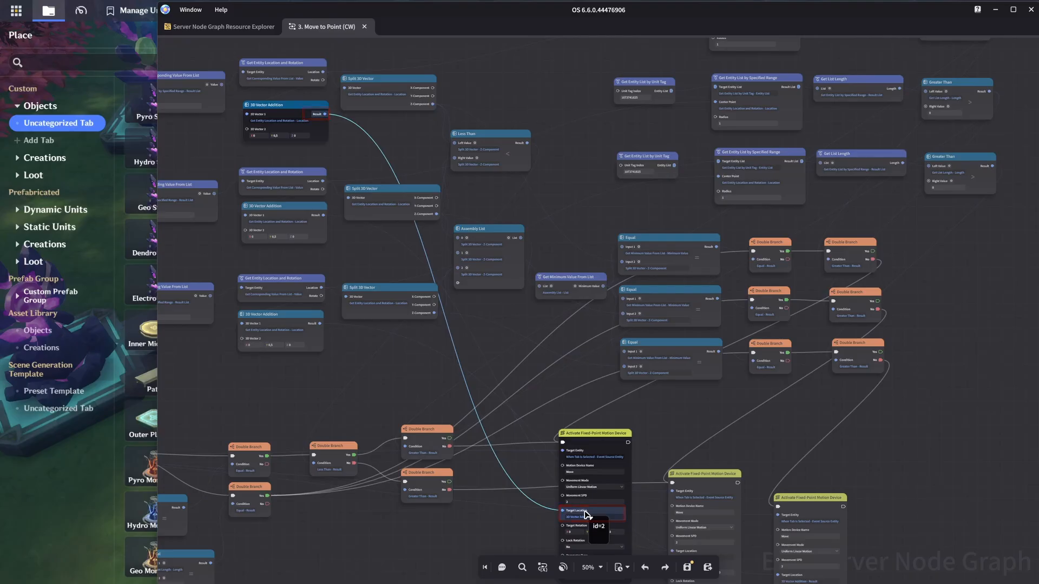
{"action": "middle_click_drag", "start_coordinate": [362, 157], "coordinate": [347, 90]}
{"action": "mouse_move", "coordinate": [681, 500]}
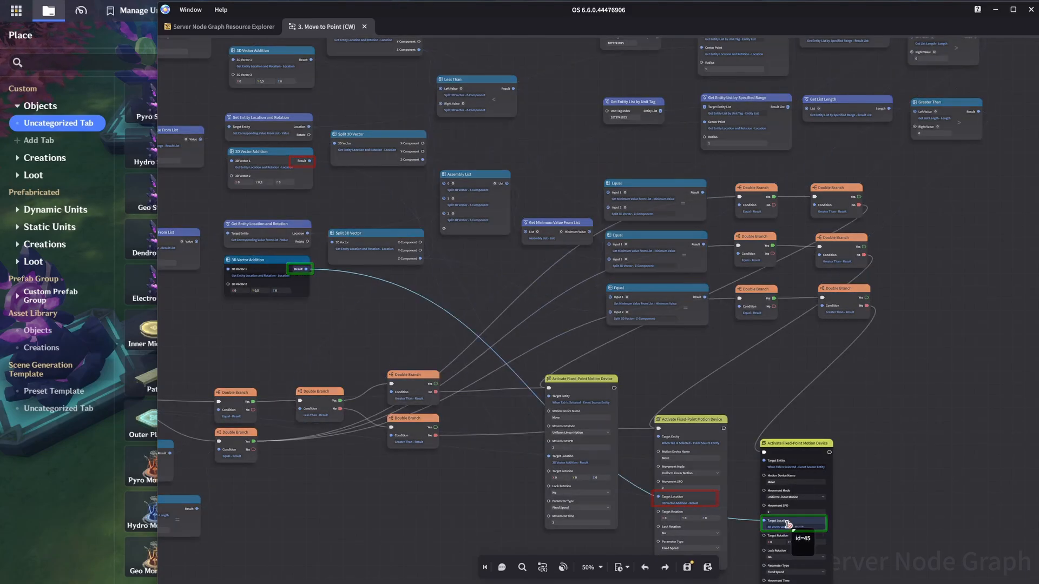
{"action": "scroll", "coordinate": [508, 296], "scroll_direction": "up", "scroll_amount": 2}
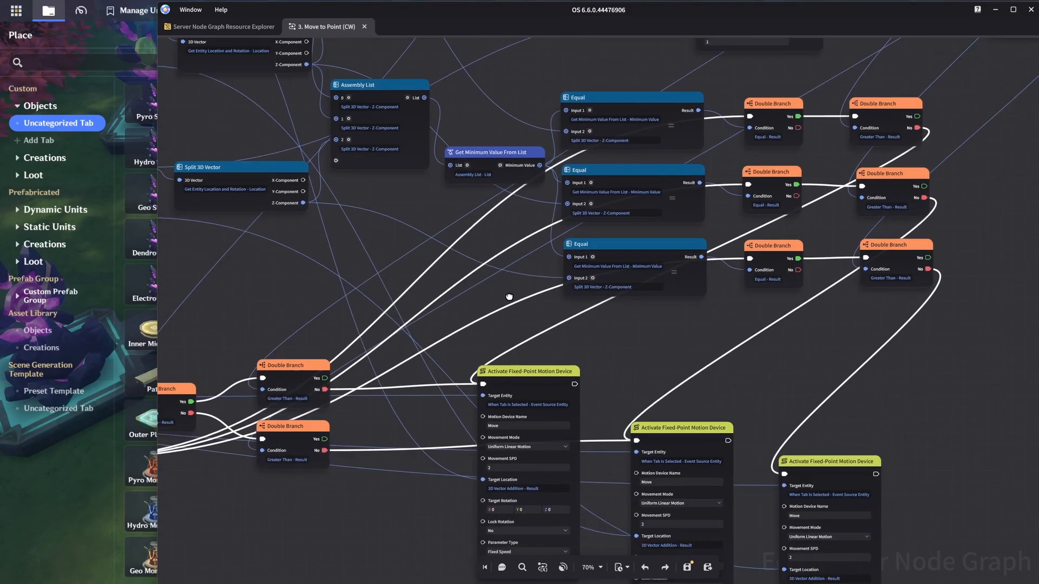
{"action": "middle_click_drag", "start_coordinate": [509, 296], "coordinate": [488, 266]}
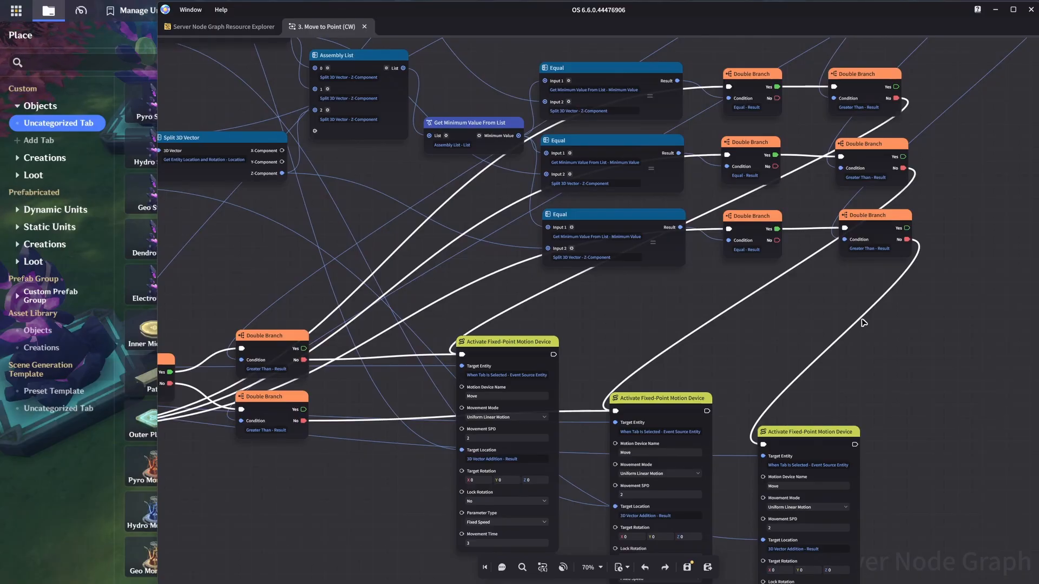
Step: Examine the three platform occupancy checks, from Get Entity List by Unit Tag through the radius 1 range search to Greater Than
{"action": "middle_click_drag", "start_coordinate": [791, 322], "coordinate": [727, 524]}
{"action": "middle_click_drag", "start_coordinate": [788, 242], "coordinate": [681, 367]}
{"action": "scroll", "coordinate": [684, 349], "scroll_direction": "down", "scroll_amount": 1}
{"action": "middle_click_drag", "start_coordinate": [686, 346], "coordinate": [605, 327]}
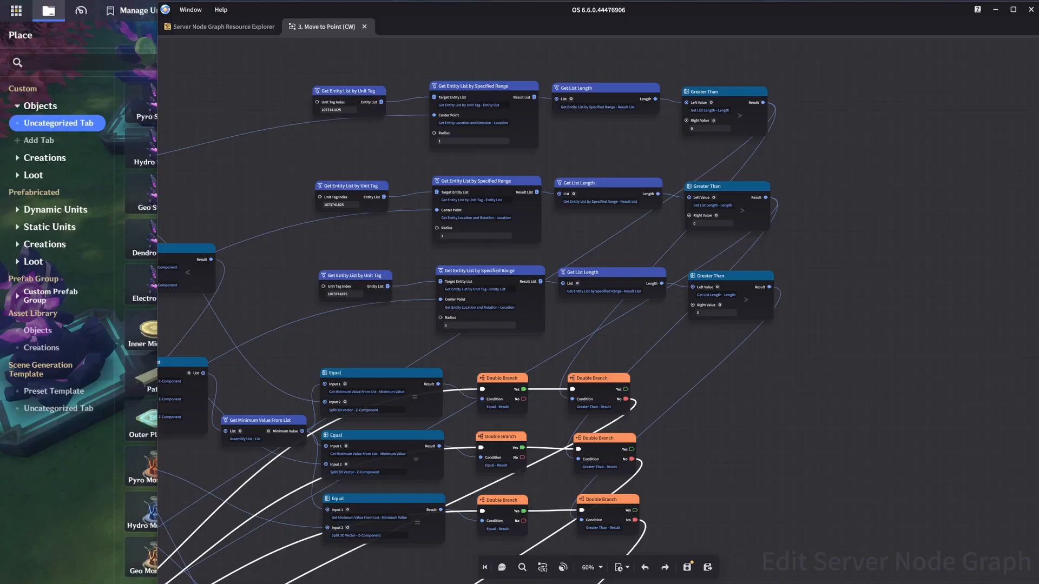
{"action": "middle_click_drag", "start_coordinate": [344, 254], "coordinate": [634, 275]}
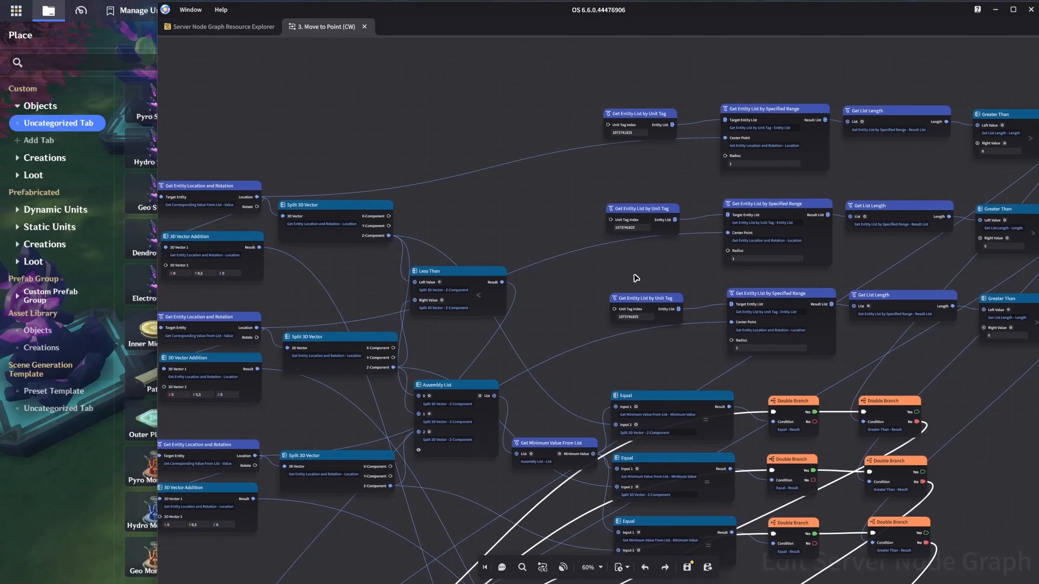
{"action": "scroll", "coordinate": [636, 278], "scroll_direction": "down", "scroll_amount": 1}
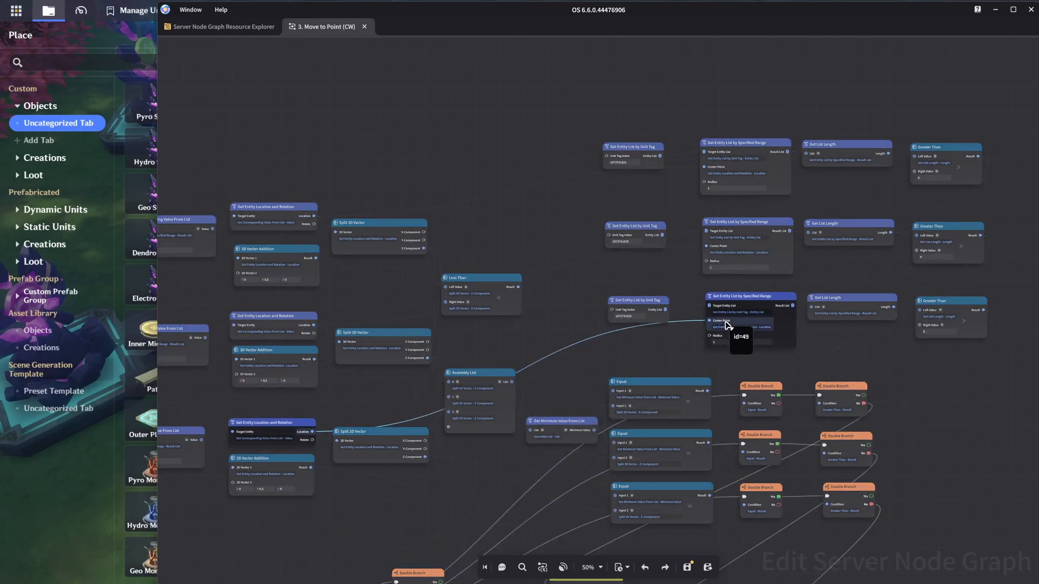
{"action": "left_click_drag", "start_coordinate": [904, 373], "coordinate": [736, 339]}
{"action": "scroll", "coordinate": [671, 341], "scroll_direction": "up", "scroll_amount": 2}
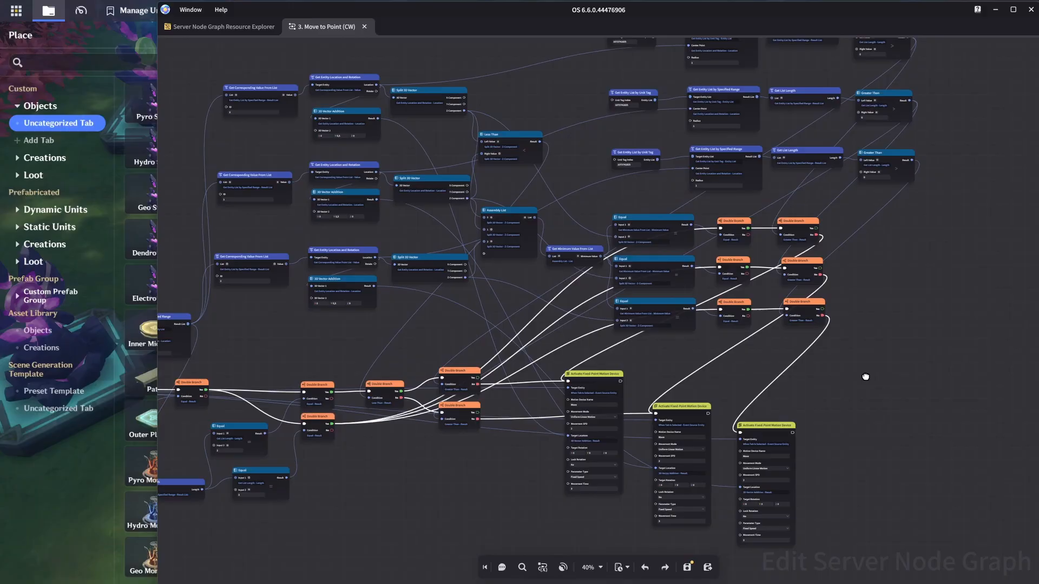
{"action": "scroll", "coordinate": [865, 377], "scroll_direction": "down", "scroll_amount": 1}
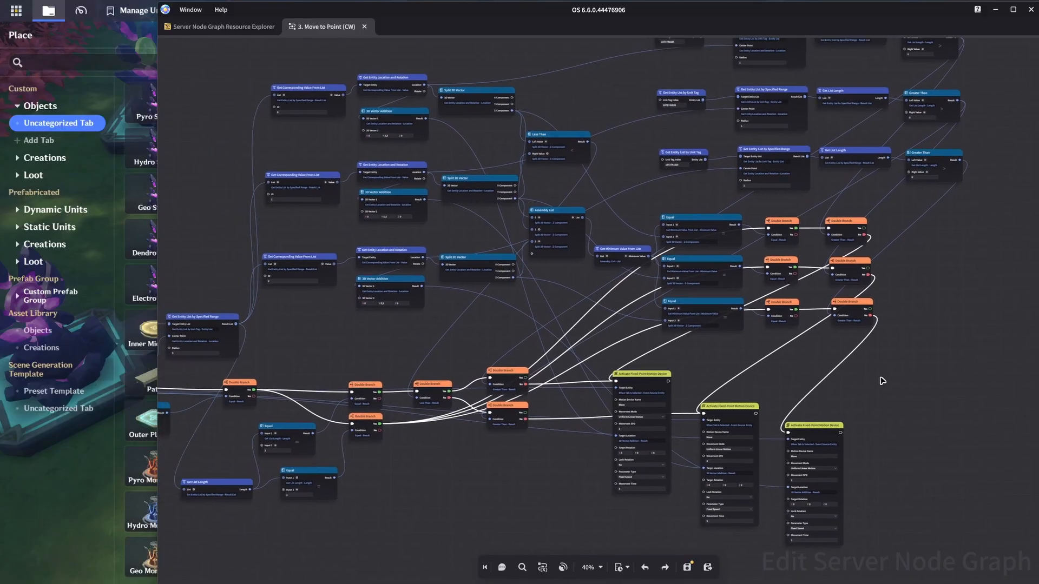
Step: Open the "3. Move to Point (CCW)" node graph and examine its layout back to the When Tab Is Selected trigger
{"action": "left_click", "coordinate": [245, 28]}
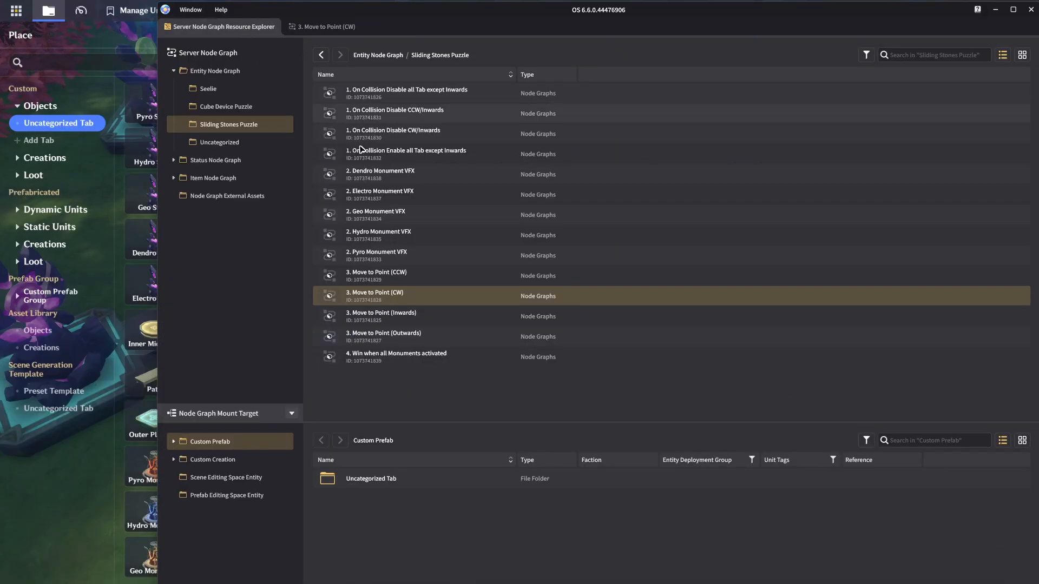
{"action": "double_click", "coordinate": [416, 276]}
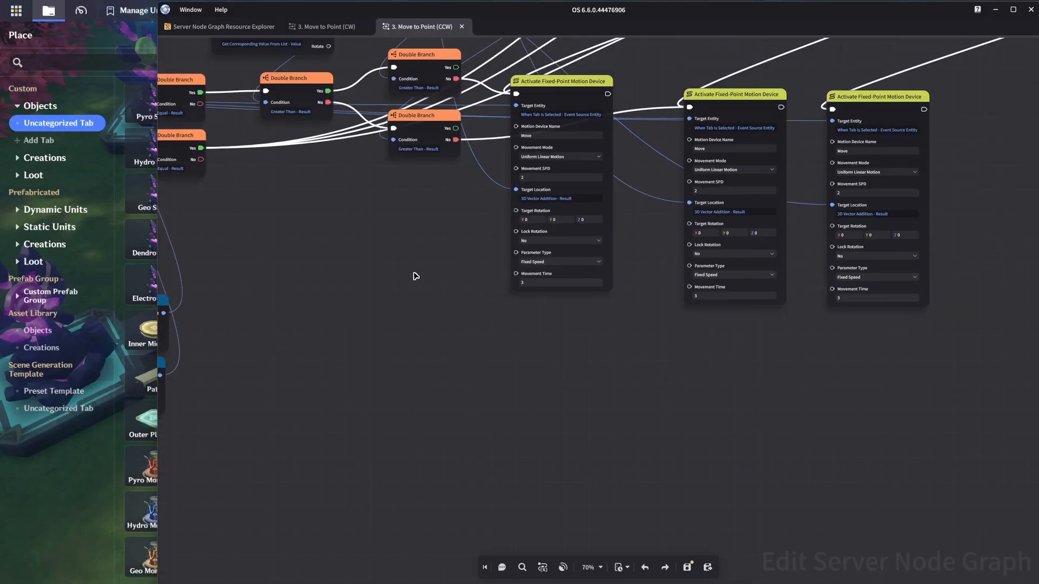
{"action": "middle_click_drag", "start_coordinate": [401, 254], "coordinate": [500, 405]}
{"action": "scroll", "coordinate": [484, 394], "scroll_direction": "down", "scroll_amount": 2}
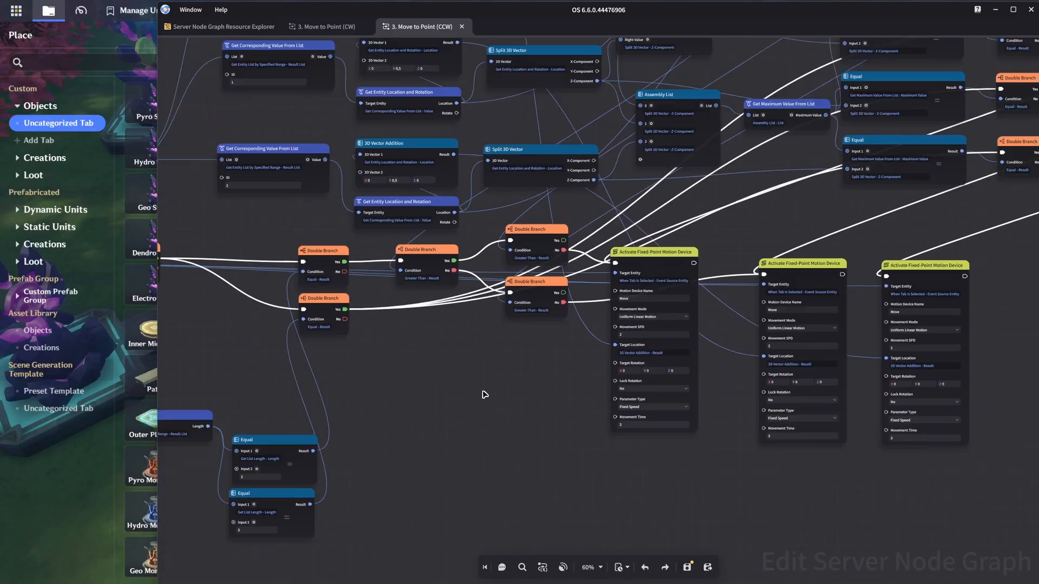
{"action": "middle_click_drag", "start_coordinate": [487, 362], "coordinate": [810, 393]}
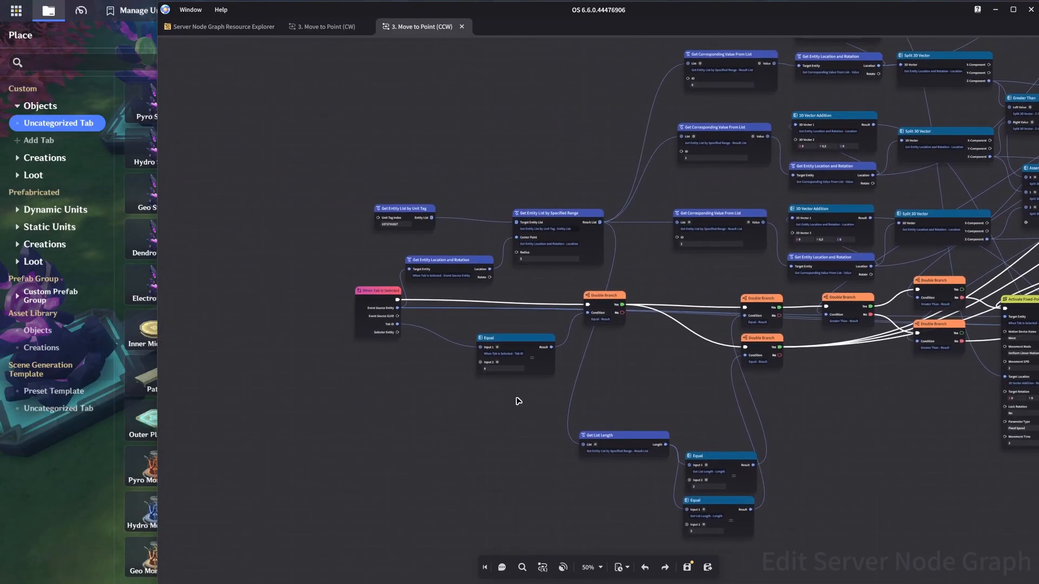
Step: Examine the CCW graph's Tab ID Equal check, its Double Branch connections and the radius 5 range search
{"action": "scroll", "coordinate": [517, 399], "scroll_direction": "up", "scroll_amount": 5}
{"action": "scroll", "coordinate": [558, 412], "scroll_direction": "up", "scroll_amount": 1}
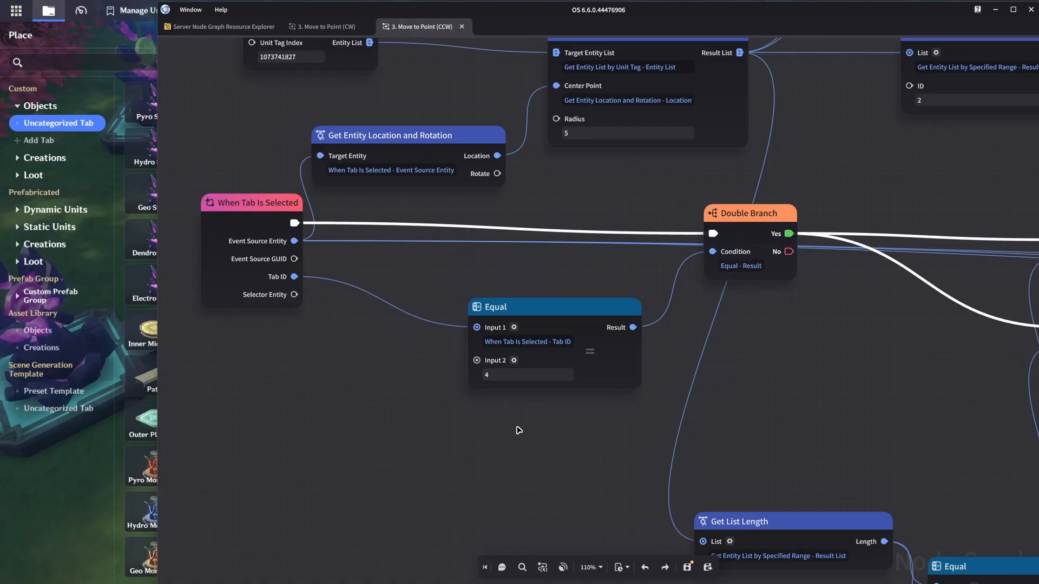
{"action": "scroll", "coordinate": [773, 287], "scroll_direction": "down", "scroll_amount": 3}
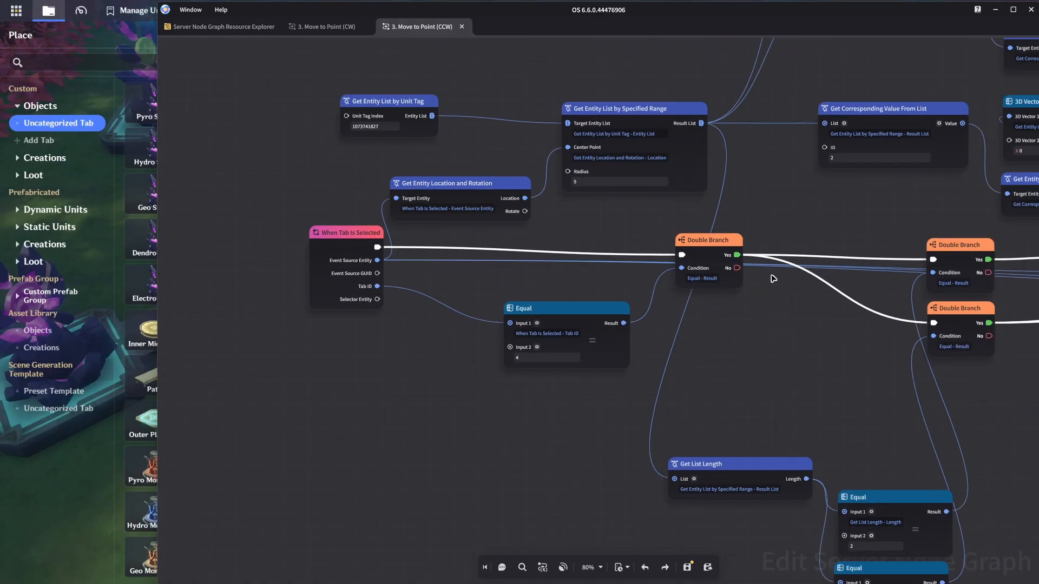
{"action": "middle_click_drag", "start_coordinate": [887, 156], "coordinate": [454, 410]}
{"action": "middle_click_drag", "start_coordinate": [847, 313], "coordinate": [498, 375]}
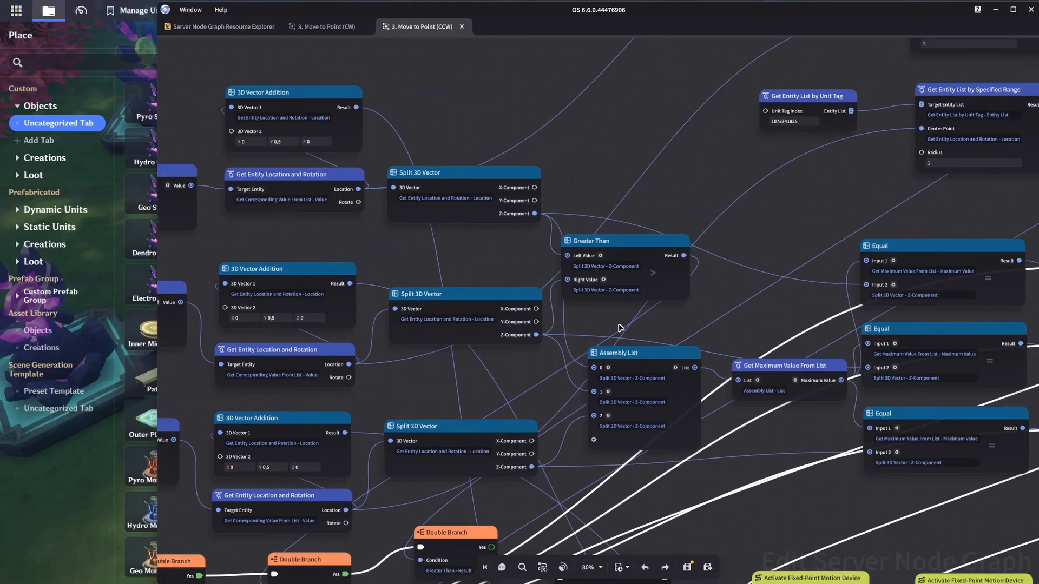
Step: Examine how the Z-components feed the Greater Than, Assembly List and Get Maximum Value From List nodes and the three Equal checks
{"action": "scroll", "coordinate": [620, 328], "scroll_direction": "up", "scroll_amount": 3}
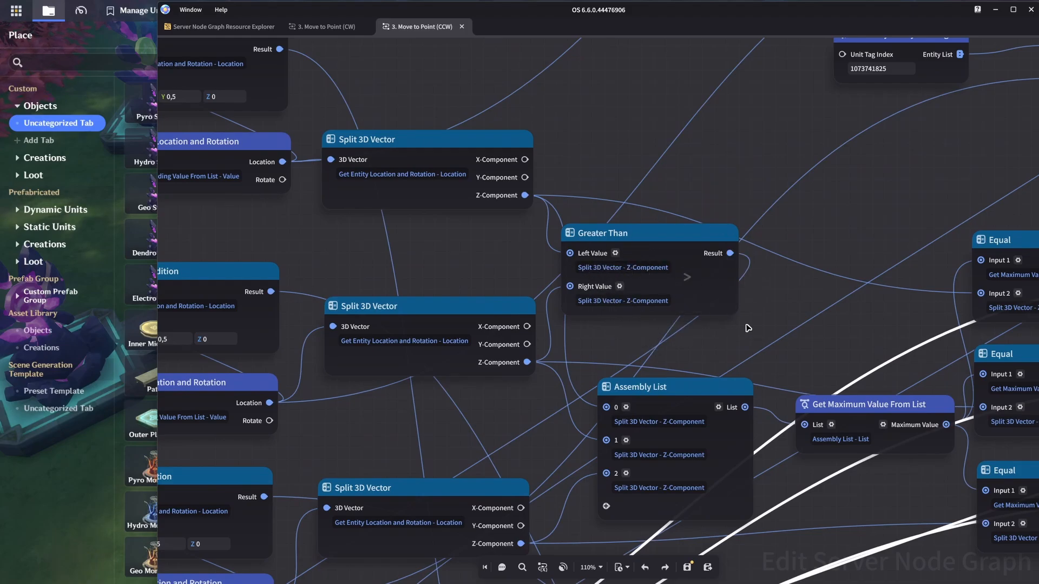
{"action": "middle_click_drag", "start_coordinate": [820, 486], "coordinate": [514, 383]}
{"action": "scroll", "coordinate": [539, 385], "scroll_direction": "up", "scroll_amount": 1}
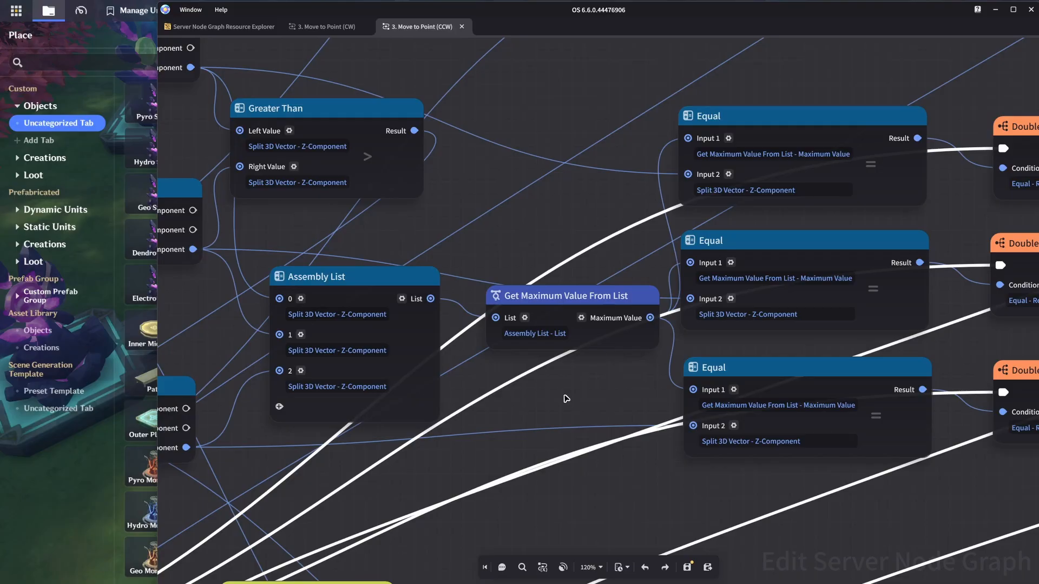
{"action": "scroll", "coordinate": [565, 399], "scroll_direction": "down", "scroll_amount": 8}
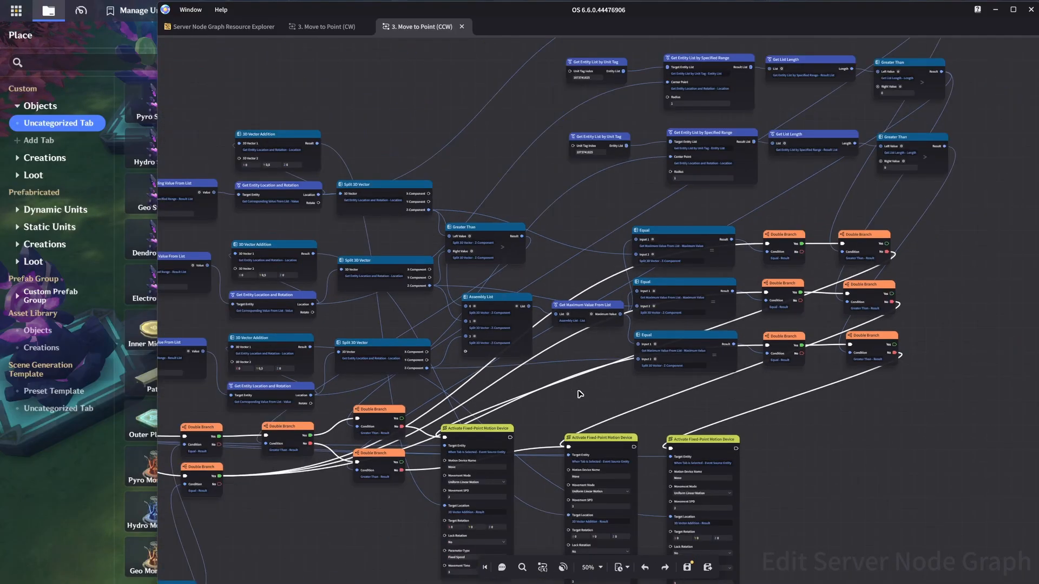
{"action": "middle_click_drag", "start_coordinate": [574, 365], "coordinate": [717, 354]}
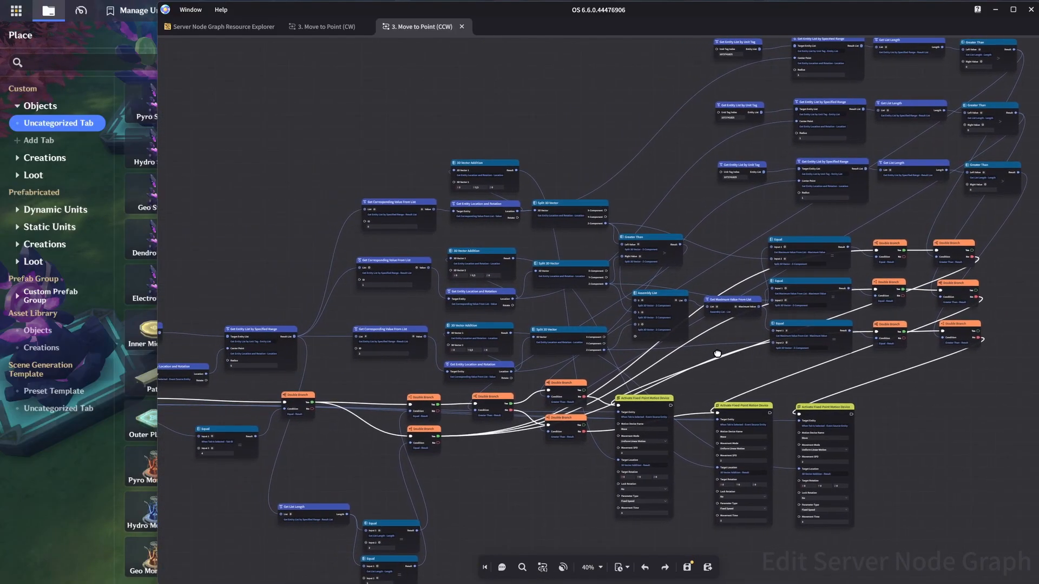
Step: Return to the editor's Prefab Library and show the node graphs attached to the Pyro Stone
{"action": "left_click", "coordinate": [86, 511]}
{"action": "left_click", "coordinate": [539, 40]}
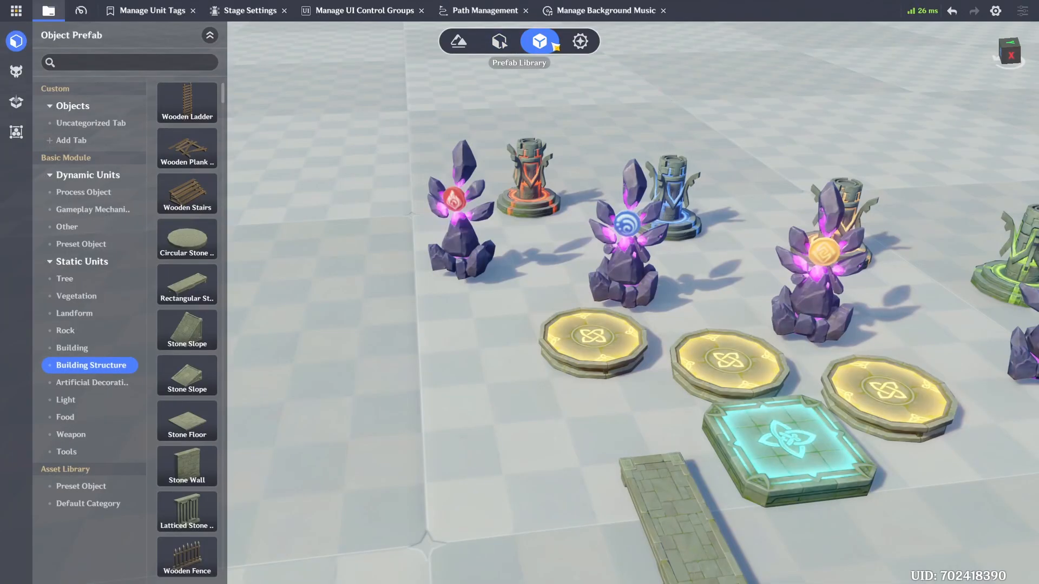
{"action": "left_click", "coordinate": [1012, 88]}
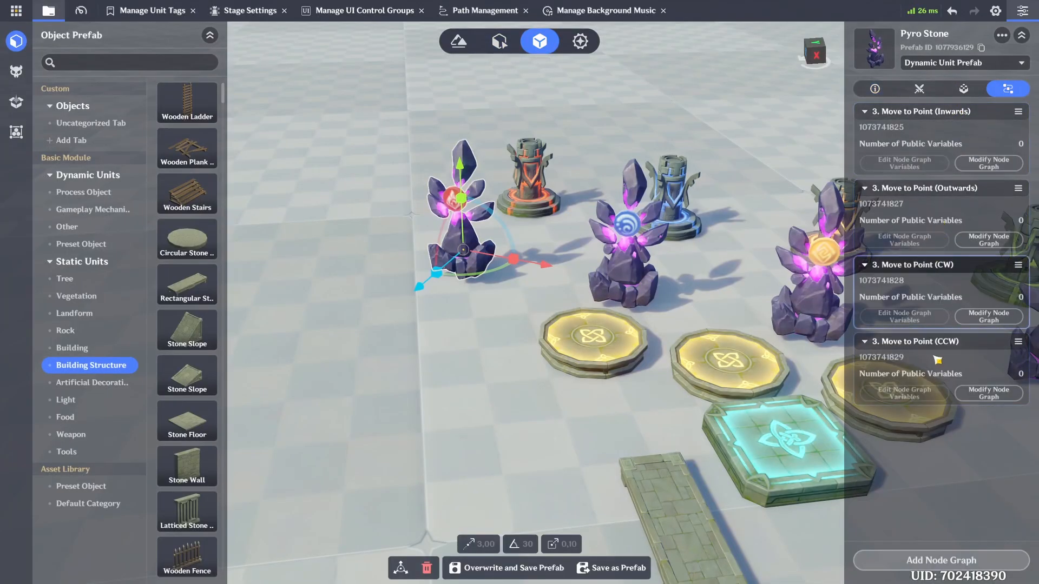
Step: Check the node graphs attached to the other elemental stones, from the Hydro Stone through the Electro Stone, and clear the selection
{"action": "right_click_drag", "start_coordinate": [701, 348], "coordinate": [593, 287]}
{"action": "left_click", "coordinate": [455, 259]}
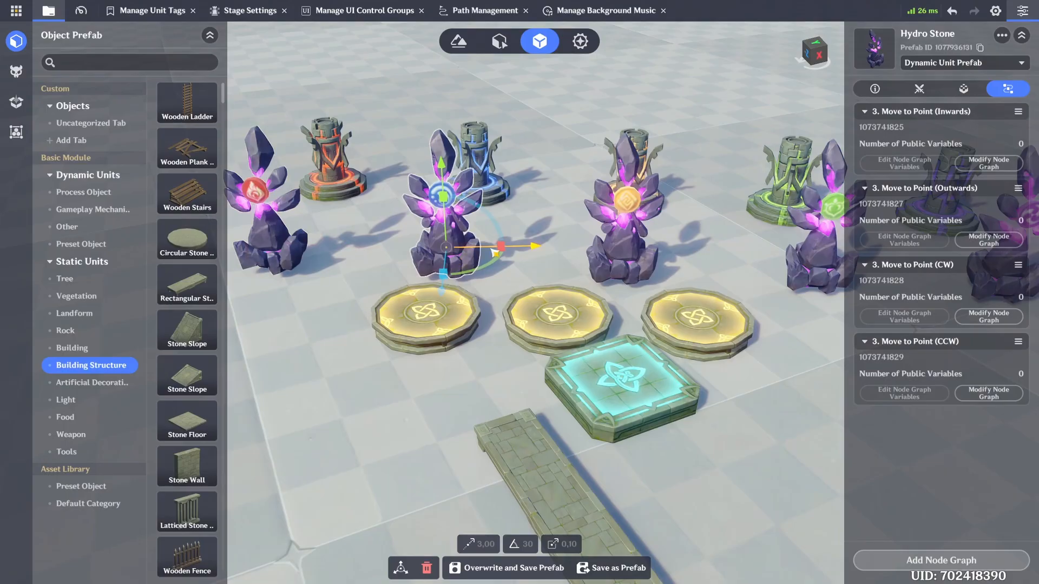
{"action": "left_click", "coordinate": [634, 263]}
{"action": "mouse_move", "coordinate": [649, 257]}
{"action": "right_mouse_down"}
{"action": "mouse_move", "coordinate": [672, 258]}
{"action": "mouse_move", "coordinate": [636, 258]}
{"action": "mouse_move", "coordinate": [644, 256]}
{"action": "right_mouse_up"}
{"action": "left_click", "coordinate": [628, 260]}
{"action": "left_click", "coordinate": [626, 240]}
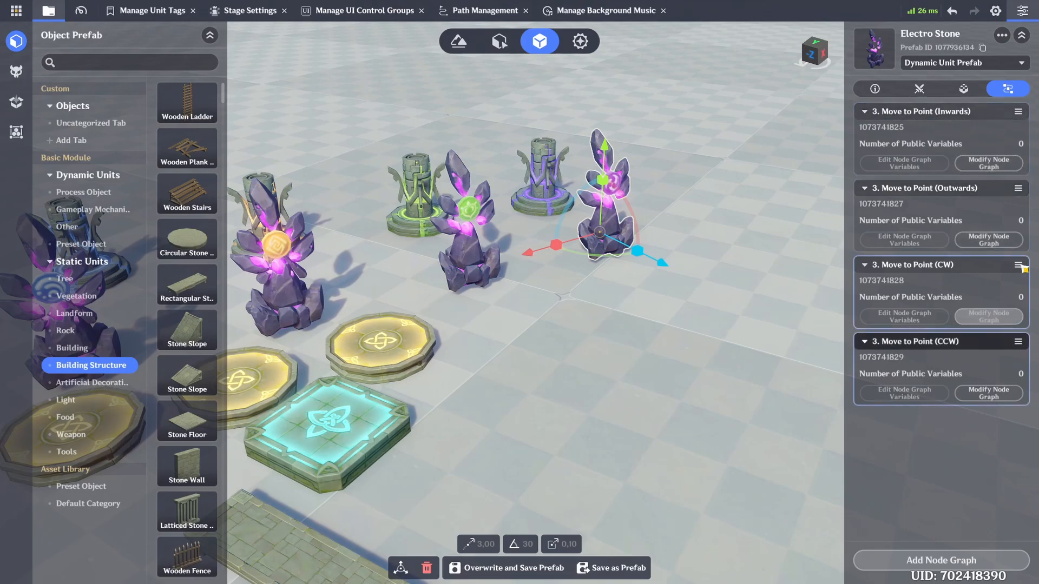
{"action": "right_click_drag", "start_coordinate": [720, 296], "coordinate": [667, 338]}
{"action": "left_click", "coordinate": [522, 425]}
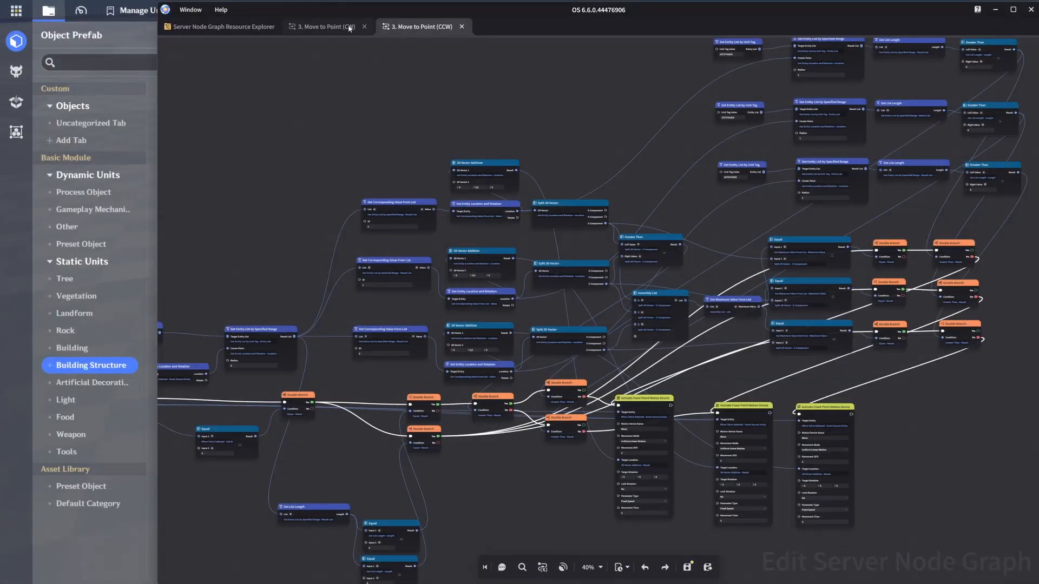
Step: Close the CW and CCW node graphs and open "4. Win when all Monuments activated" to examine it
{"action": "left_click", "coordinate": [349, 28]}
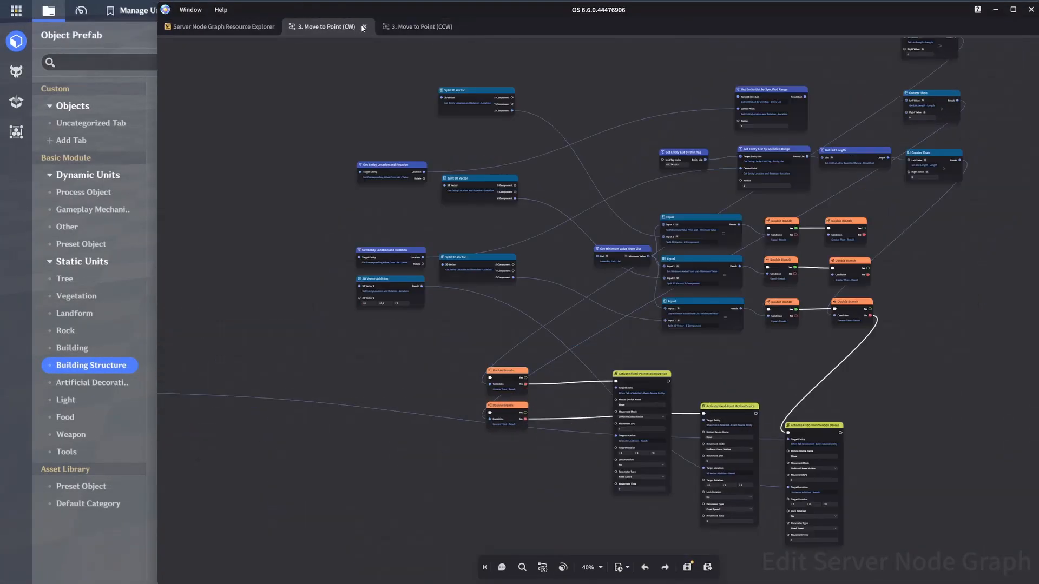
{"action": "left_click", "coordinate": [364, 26]}
{"action": "left_click", "coordinate": [367, 27]}
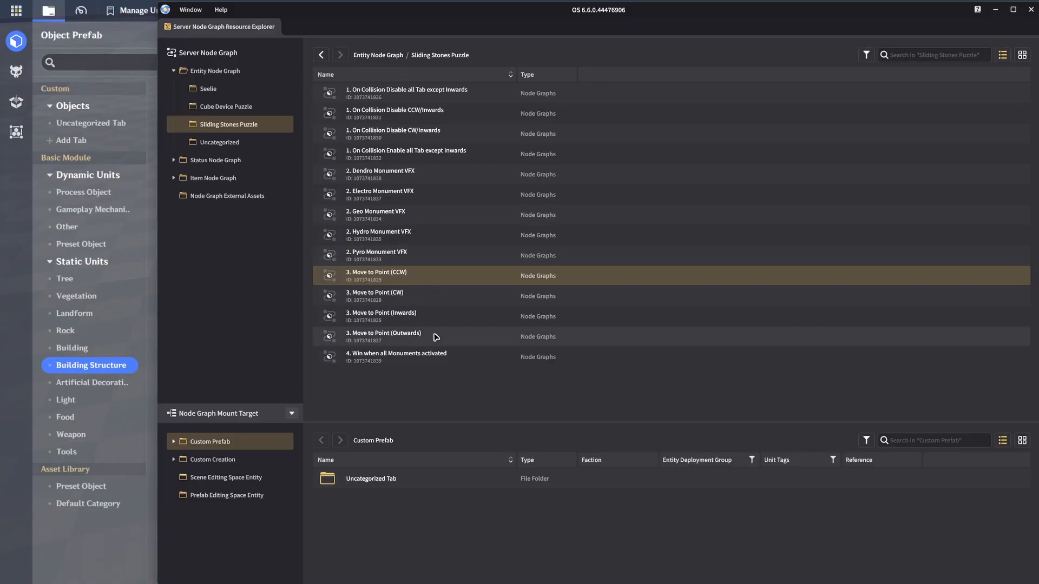
{"action": "double_click", "coordinate": [435, 355]}
{"action": "right_click_drag", "start_coordinate": [547, 153], "coordinate": [468, 131]}
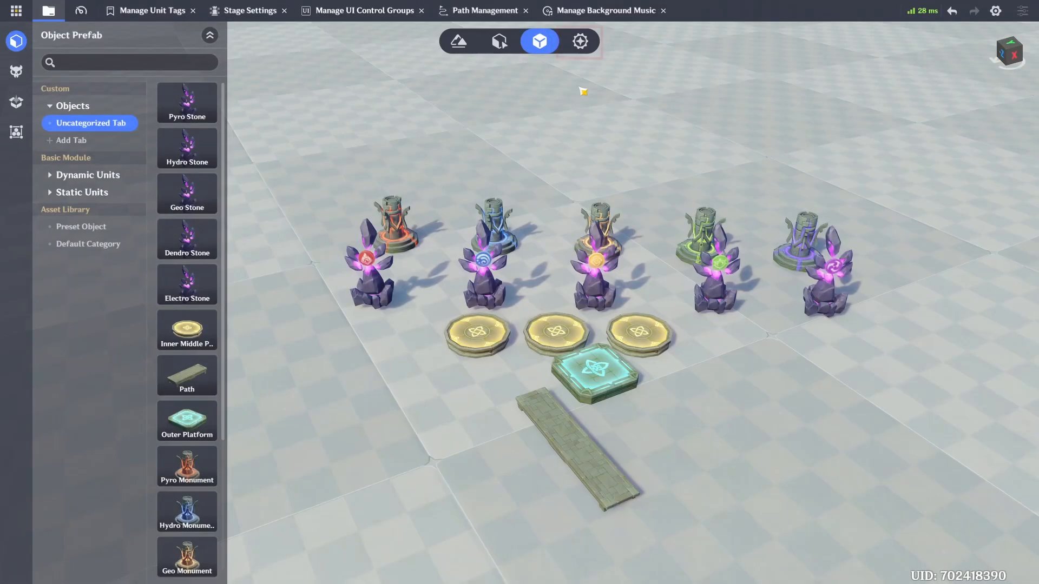
Step: Show the Default Template player's node graphs in the Combat Preset and search the graphs available to add for "win", adding none
{"action": "left_click", "coordinate": [588, 46]}
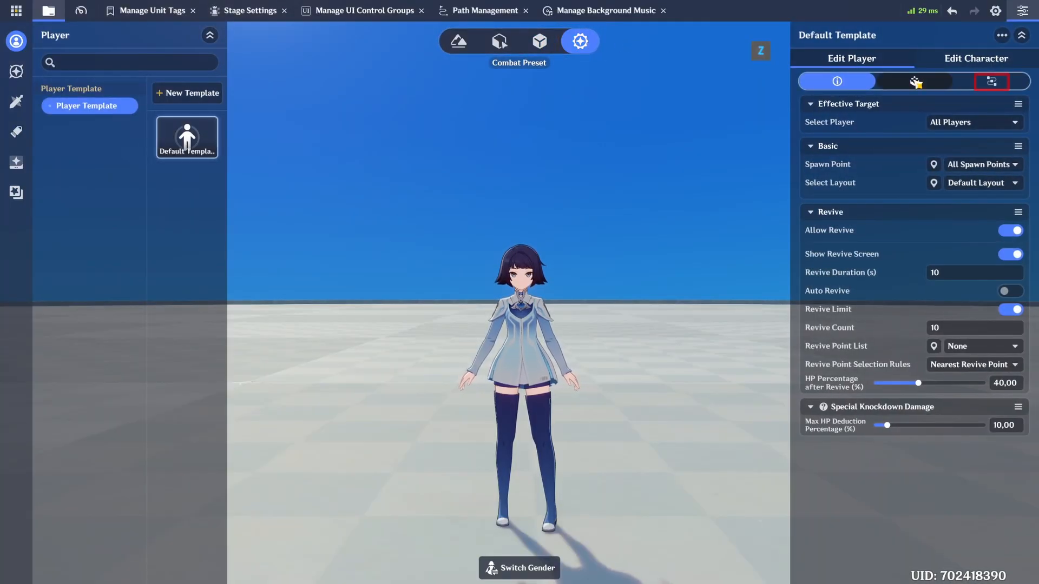
{"action": "left_click", "coordinate": [992, 82]}
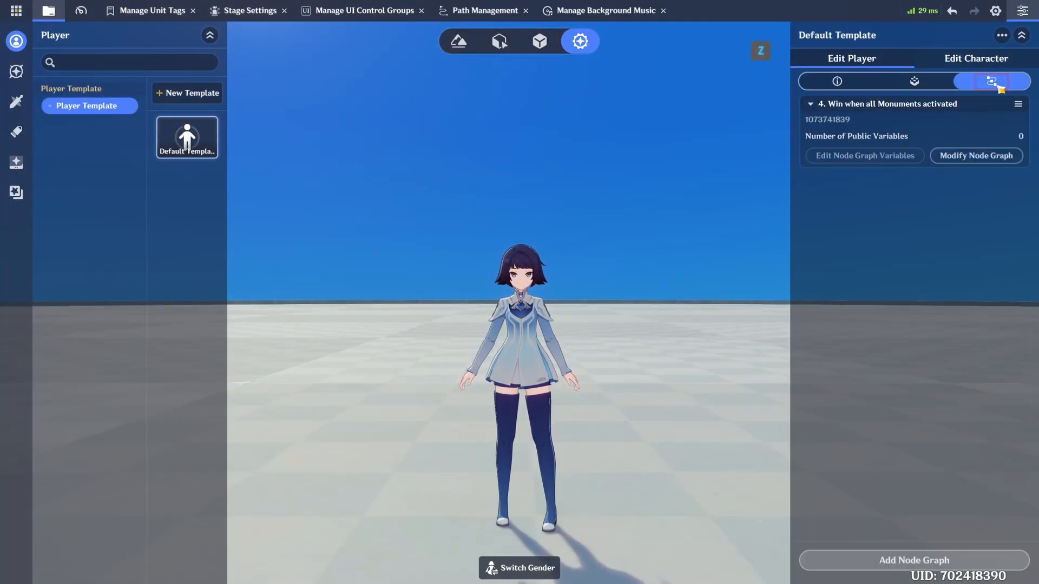
{"action": "left_click", "coordinate": [912, 561]}
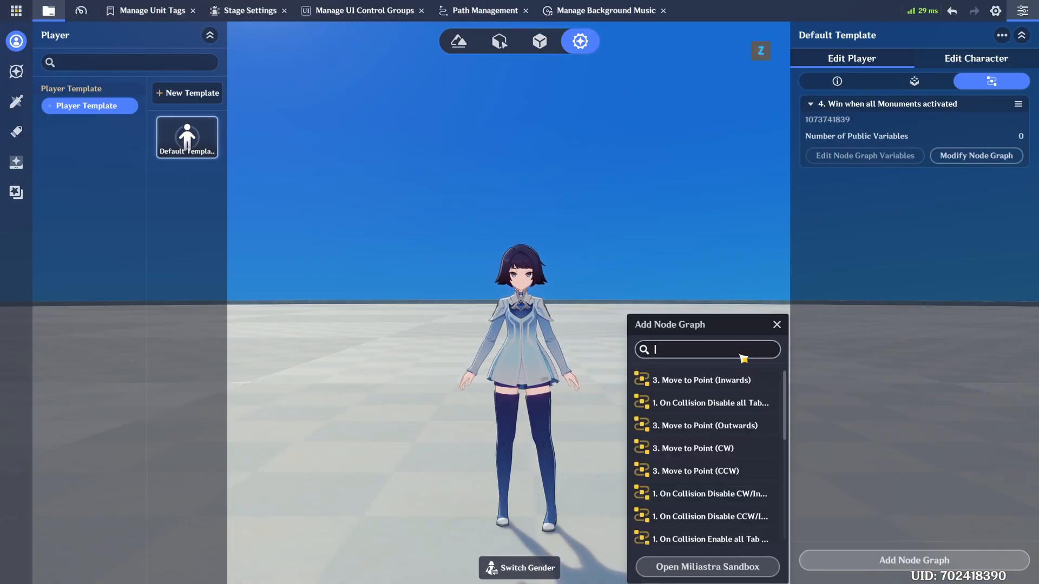
{"action": "type", "text": "win"}
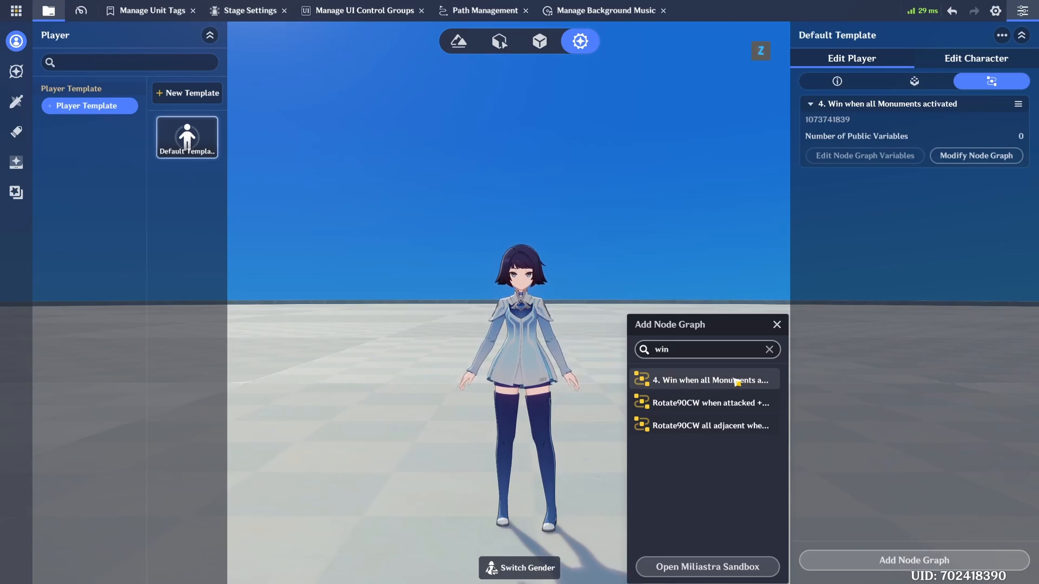
{"action": "left_click", "coordinate": [776, 325]}
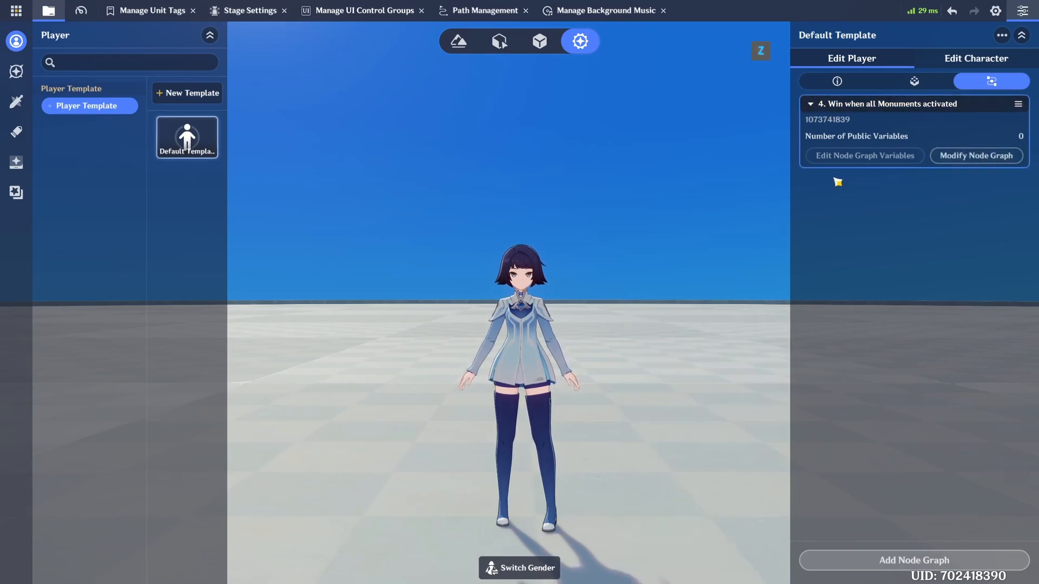